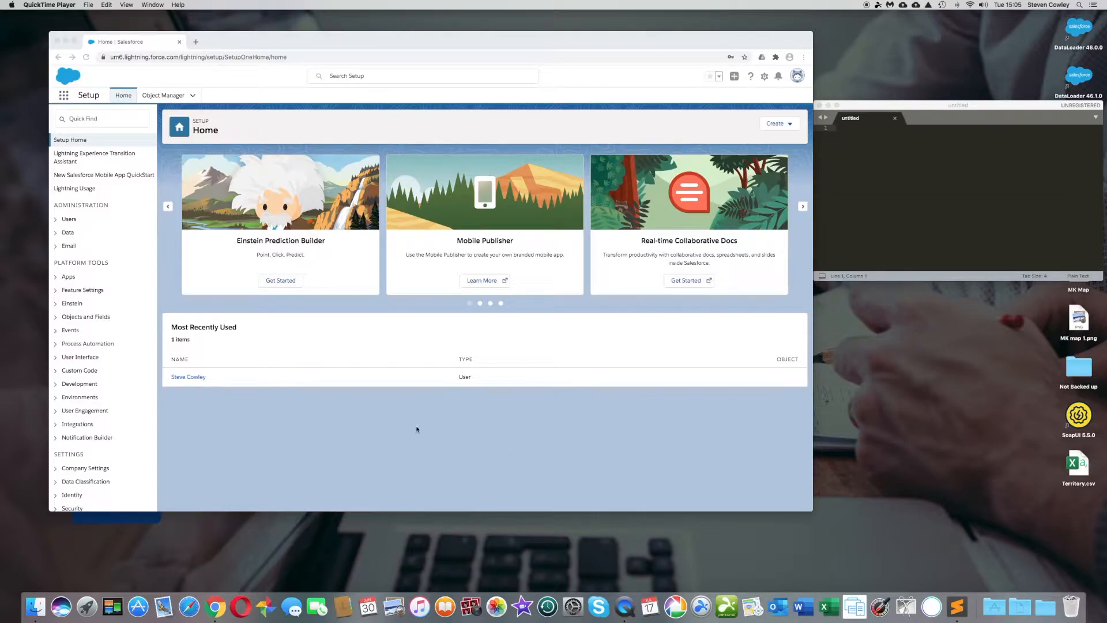
- Create and save a new permission set with the label and API name Map, leaving the license as None
click(70, 220)
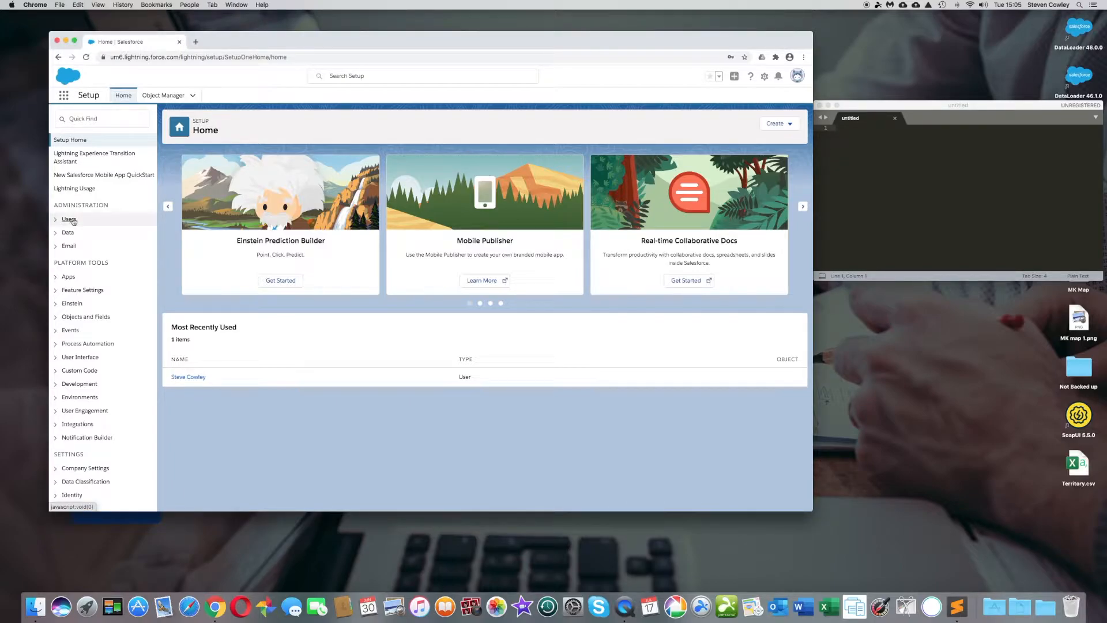
click(73, 221)
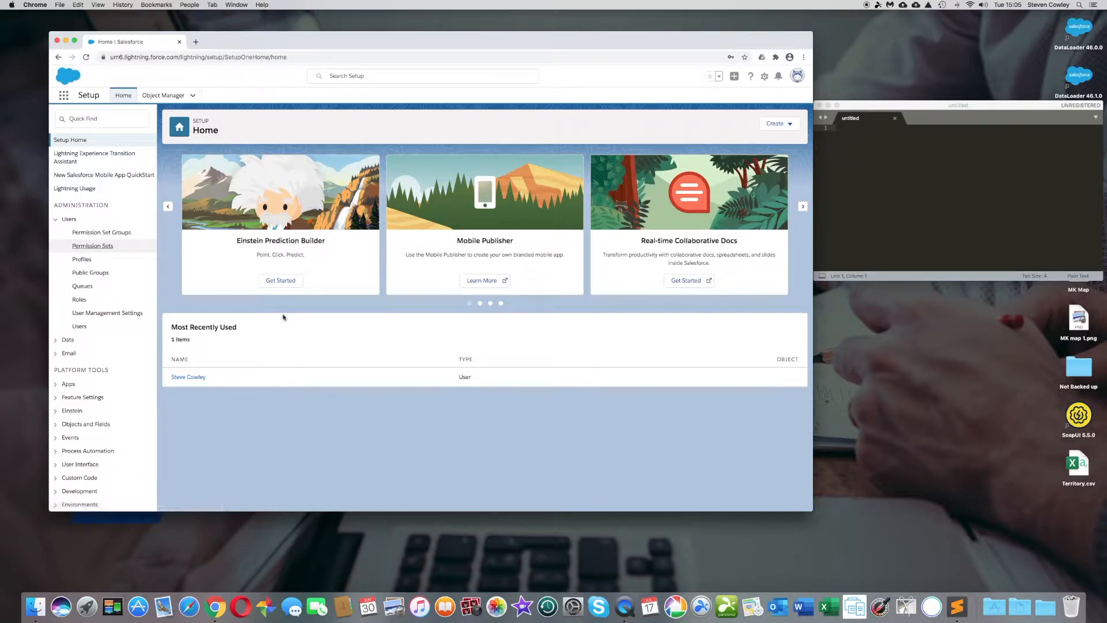
click(102, 247)
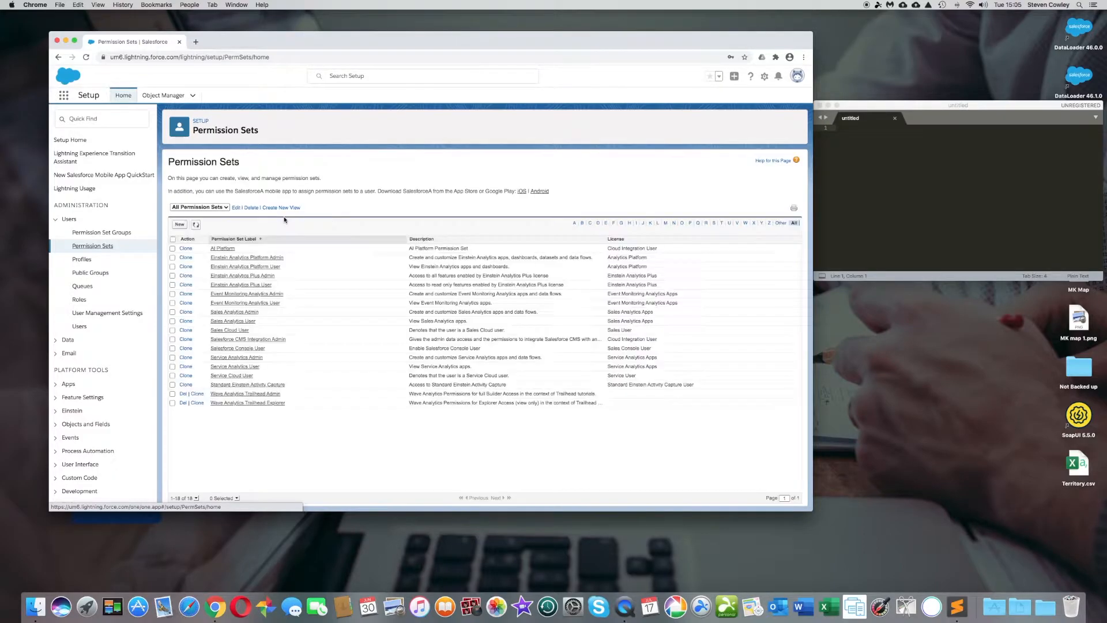
click(180, 224)
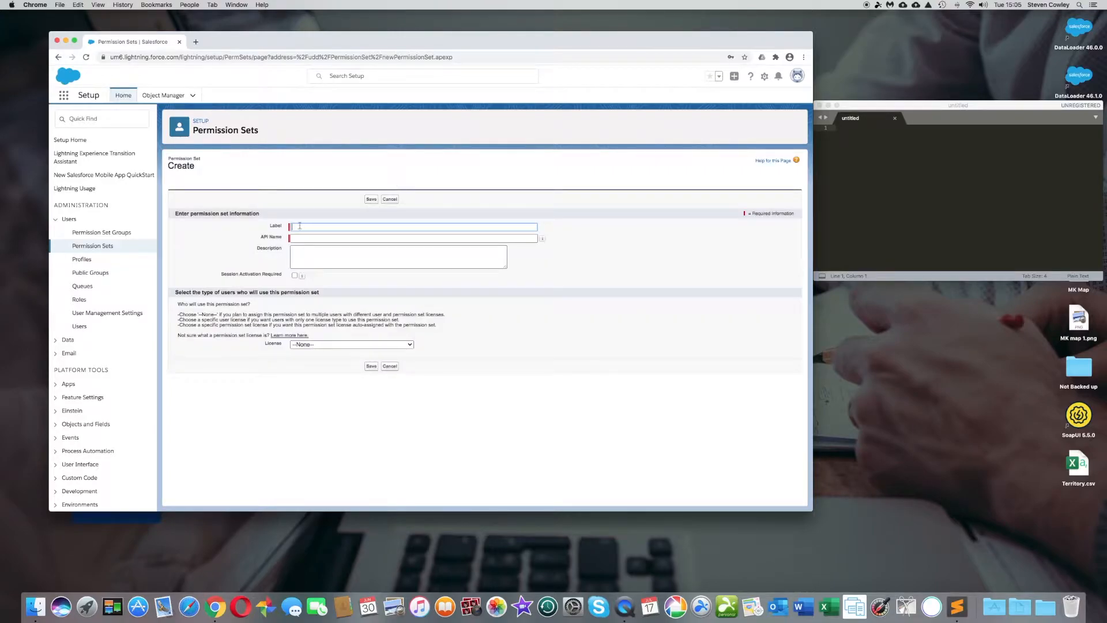
text(Map)
click(301, 237)
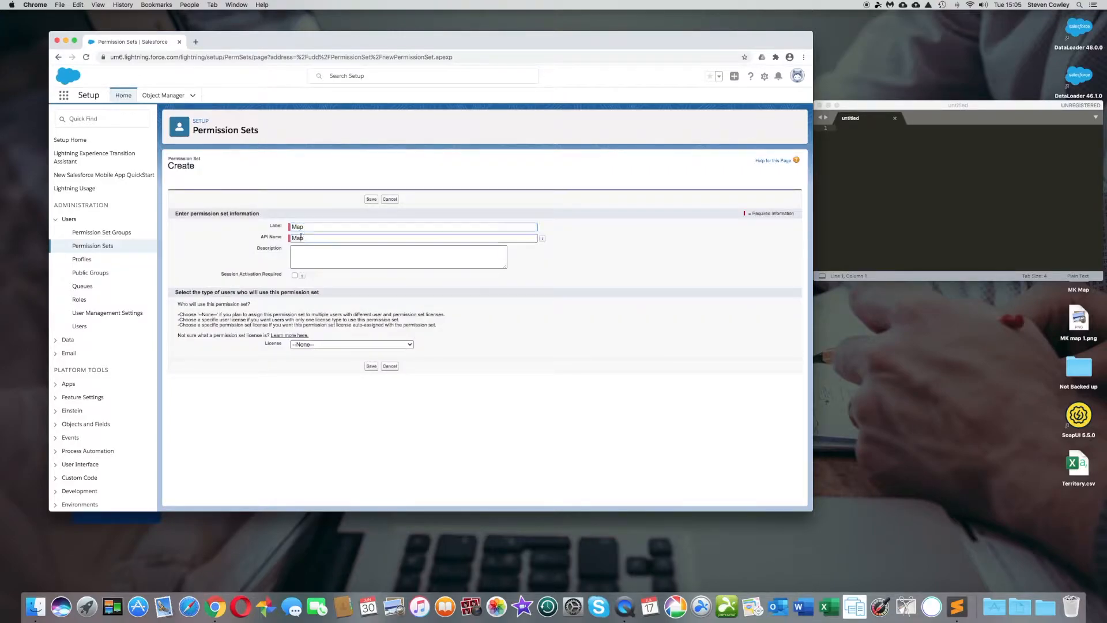
click(371, 367)
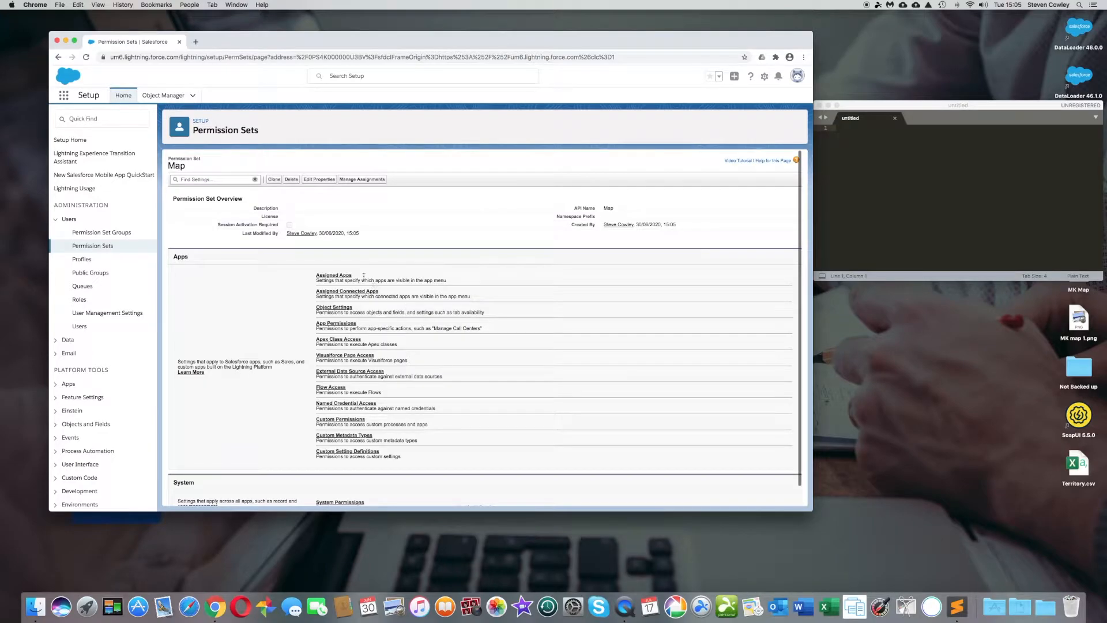
- Edit the Map permission set's system permissions, locate Manage Analytics Custom Maps, and save the permissions
scroll(406, 372, down, 2)
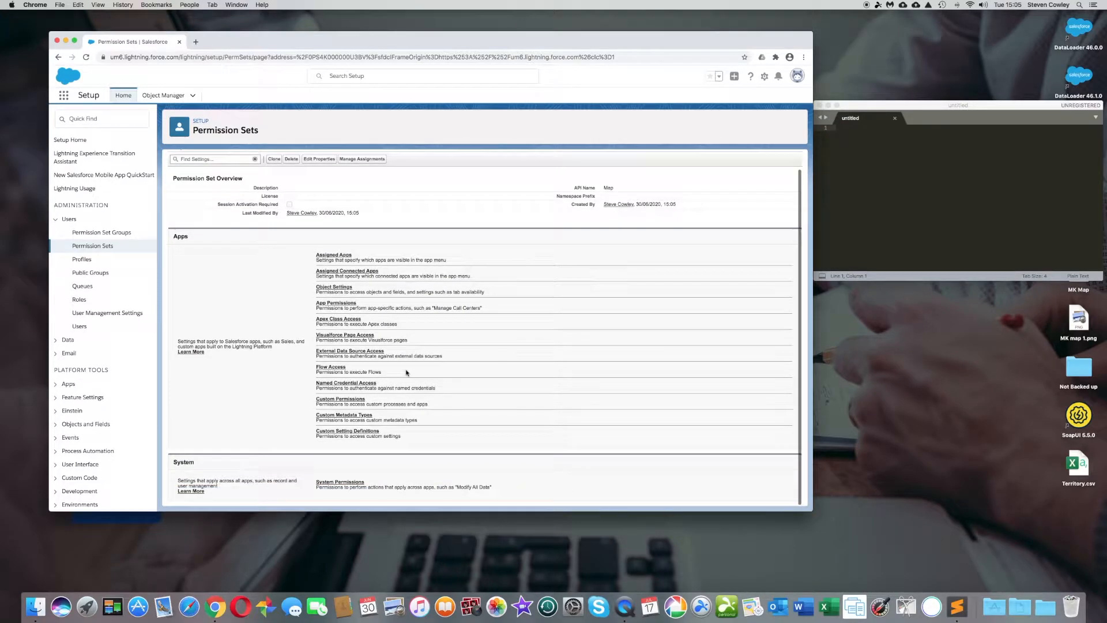
click(341, 483)
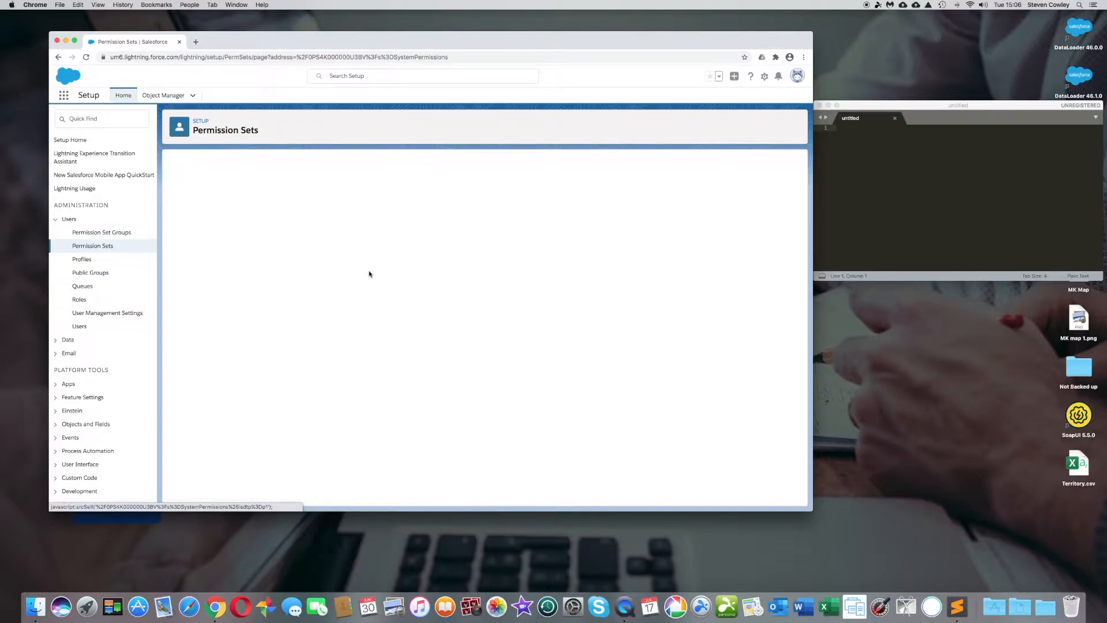
scroll(290, 329, down, 10)
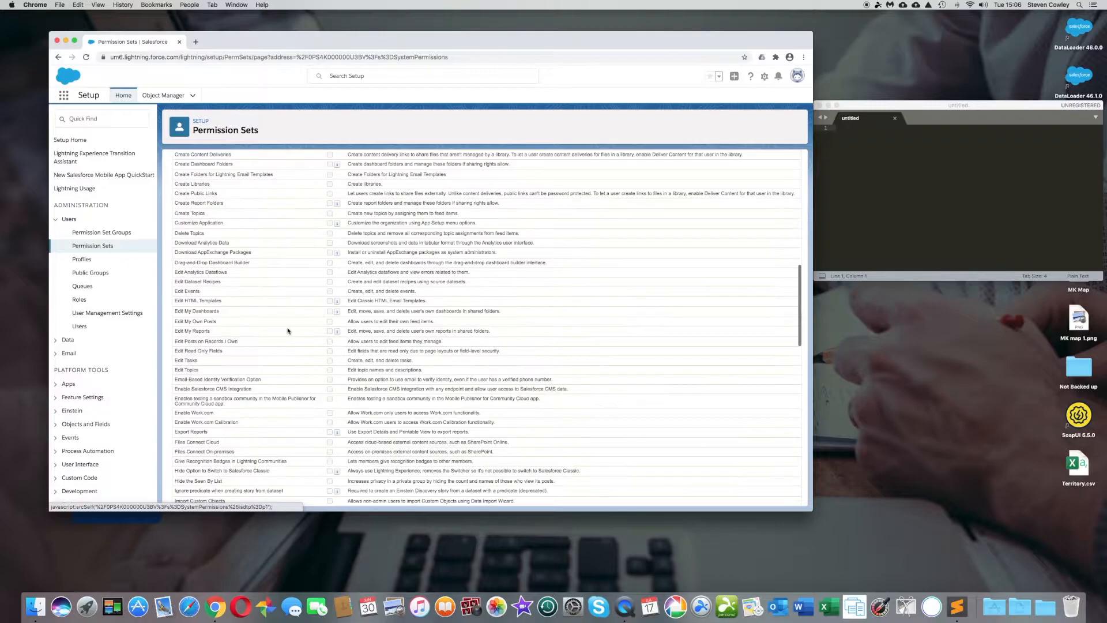
scroll(288, 331, down, 5)
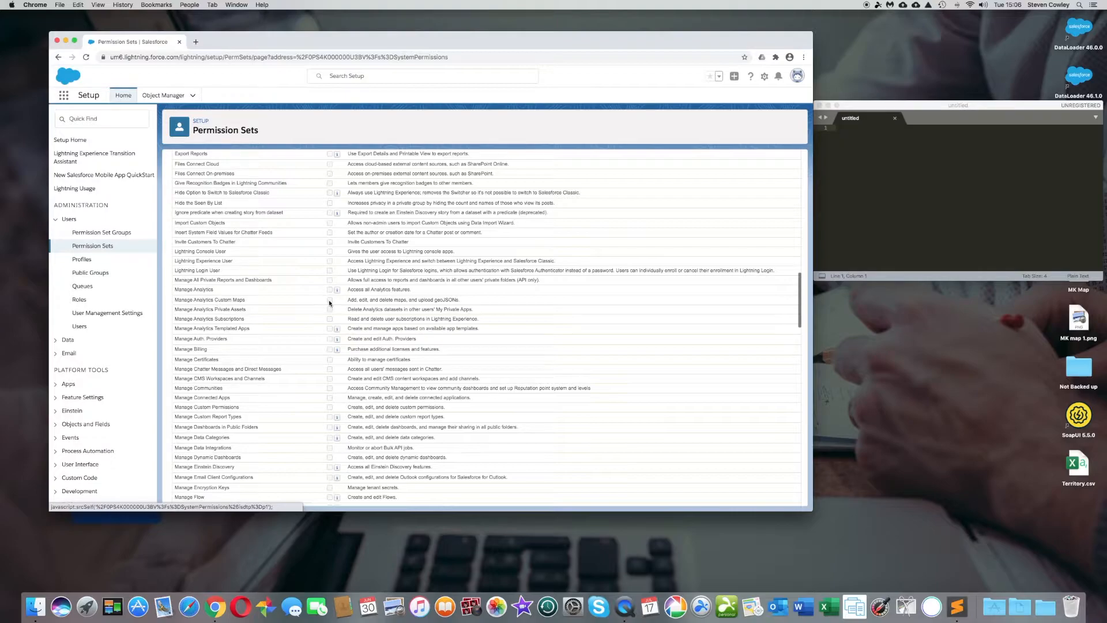
scroll(346, 276, up, 15)
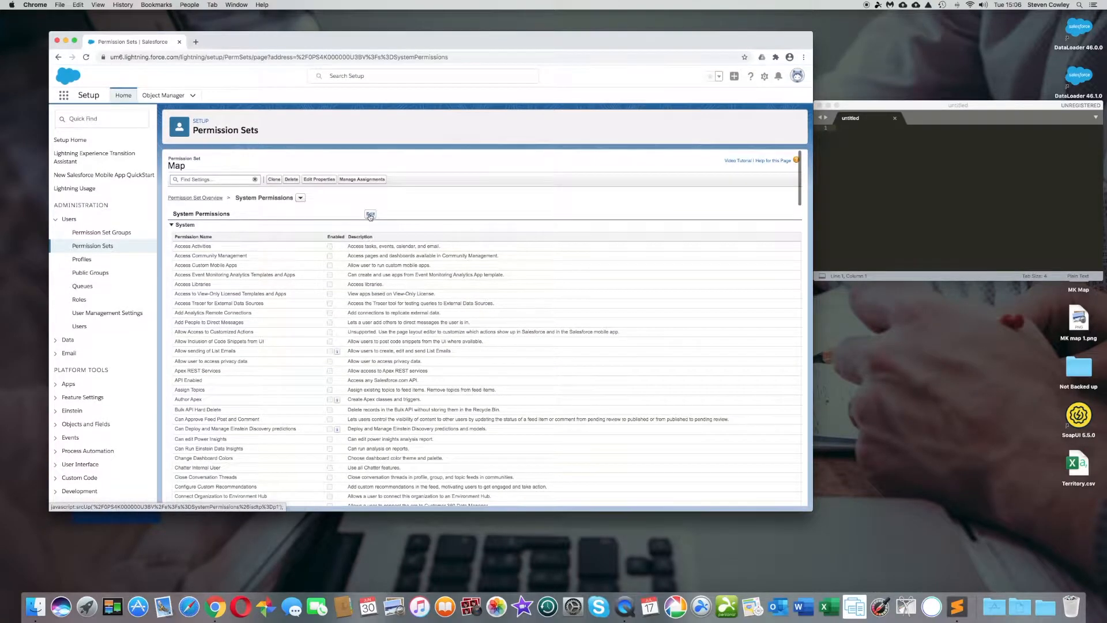
click(370, 215)
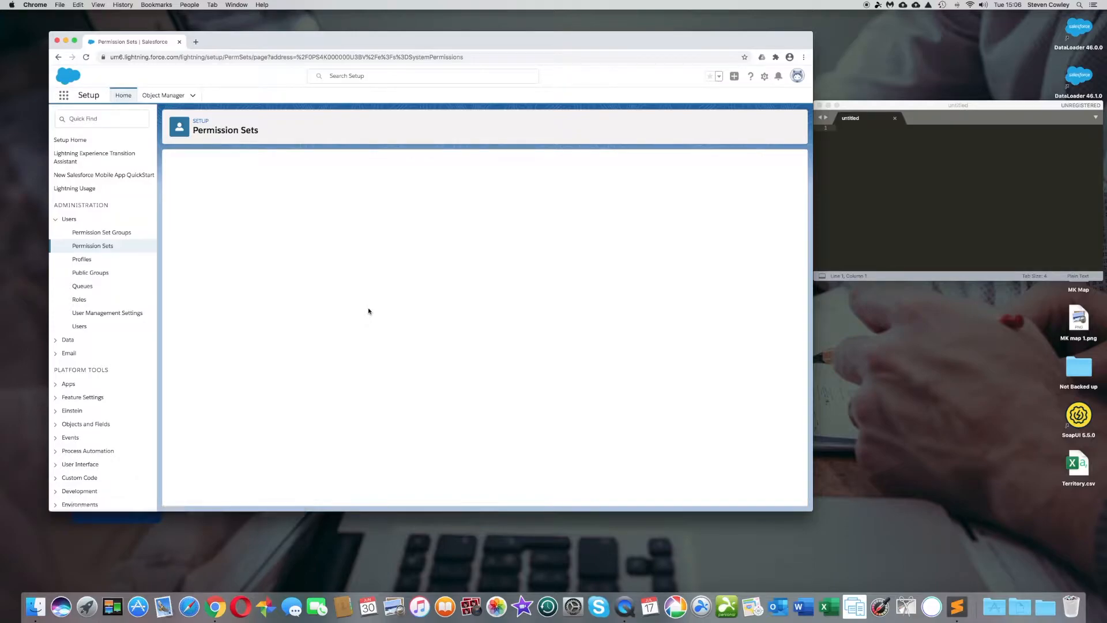
scroll(368, 312, down, 5)
scroll(369, 312, down, 10)
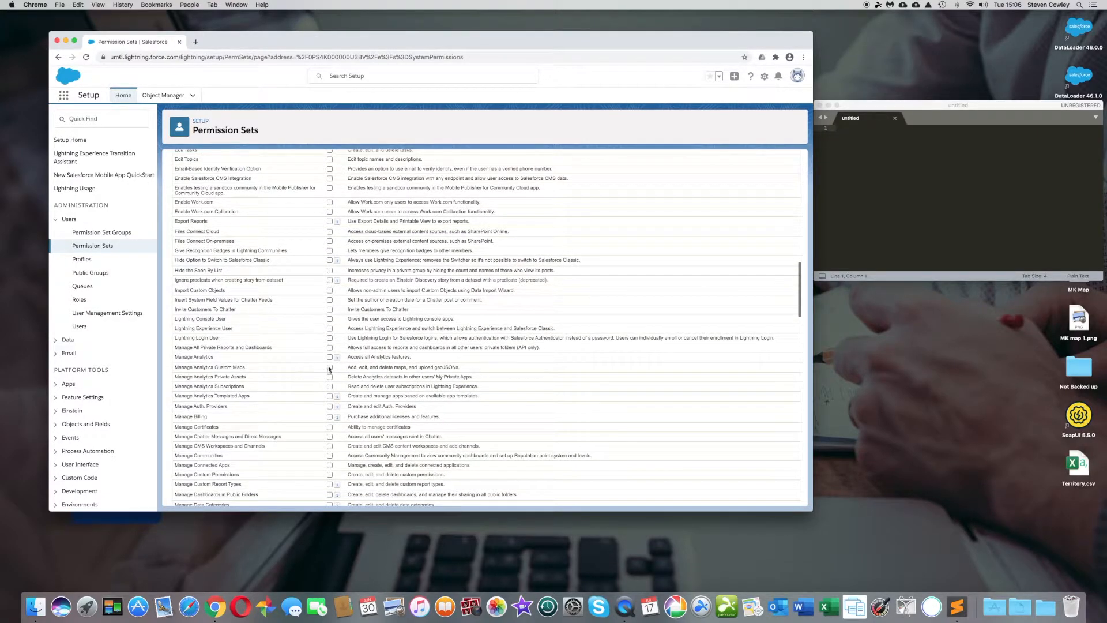
scroll(331, 369, up, 15)
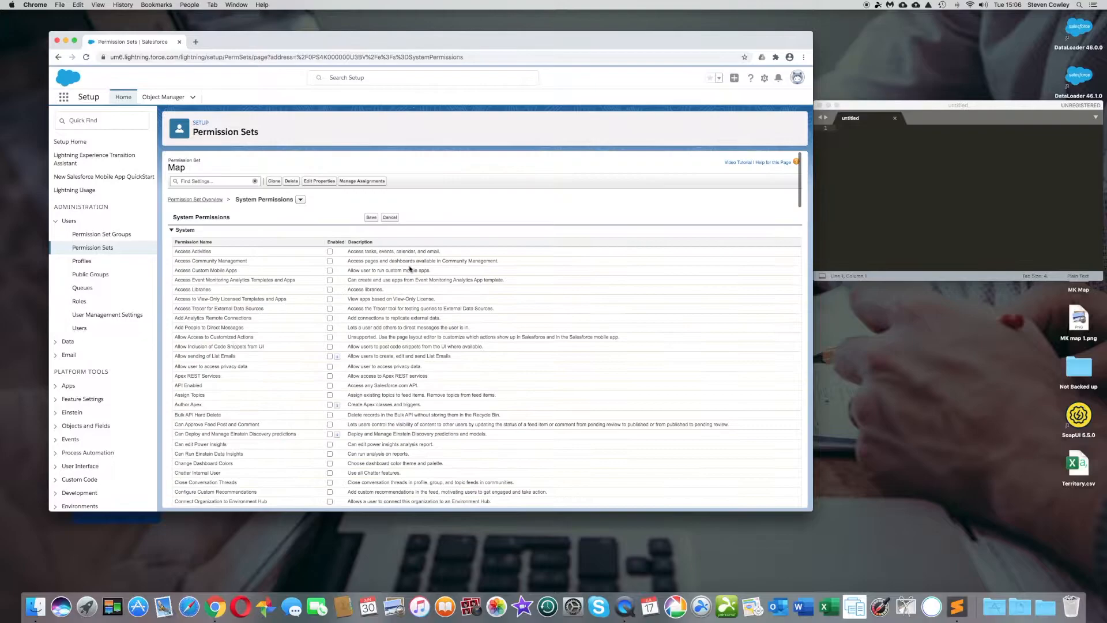
click(372, 215)
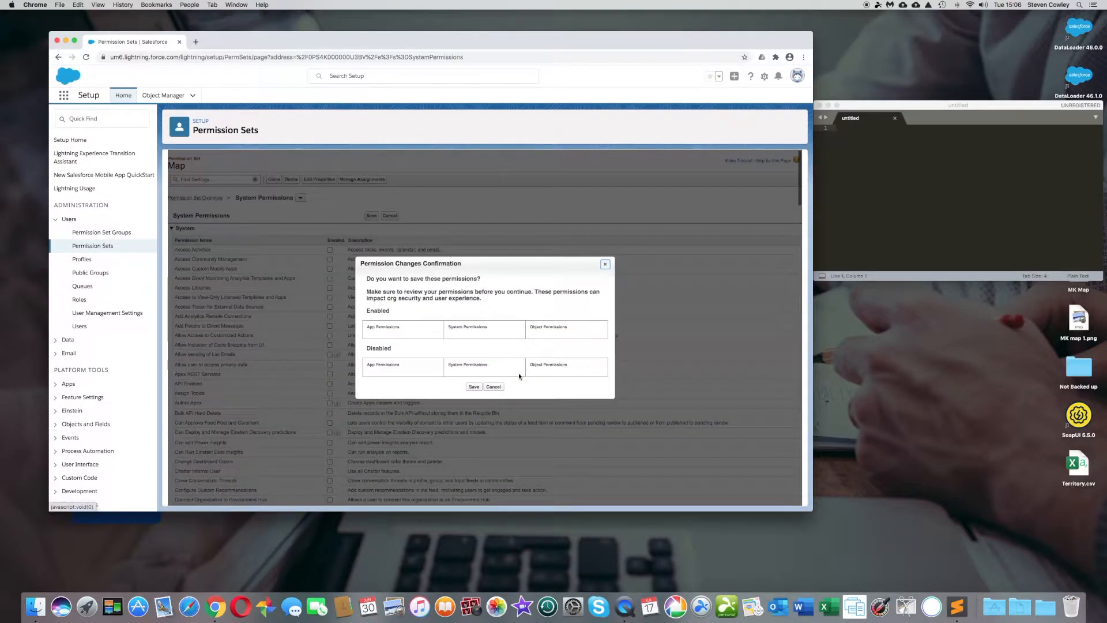
click(474, 391)
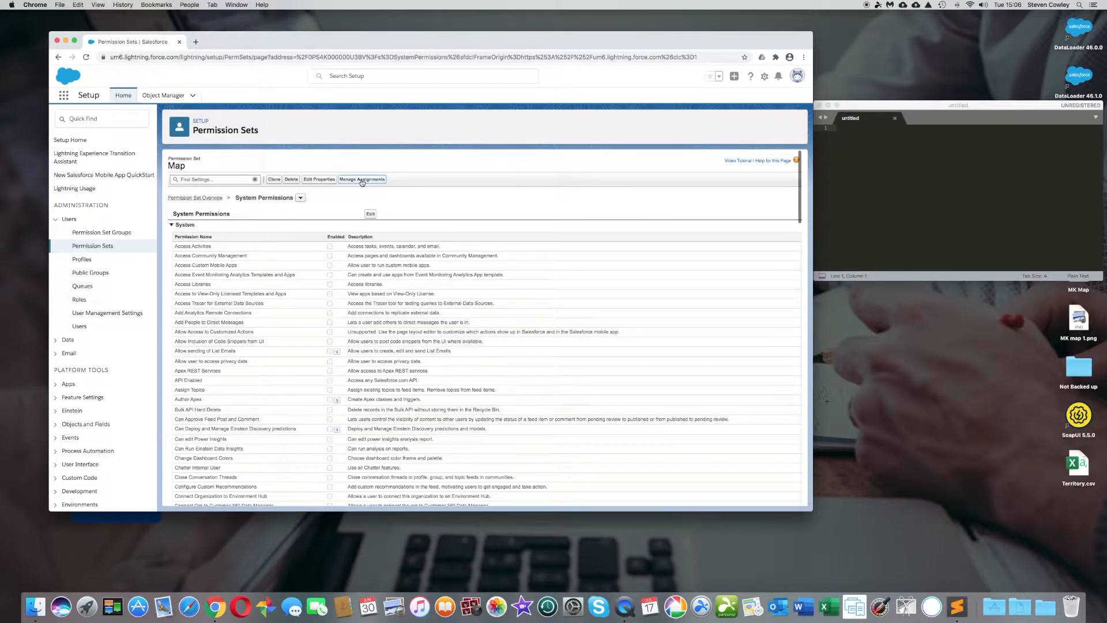
- Assign the Map permission set to the active System Administrator user and finish the assignment
click(362, 180)
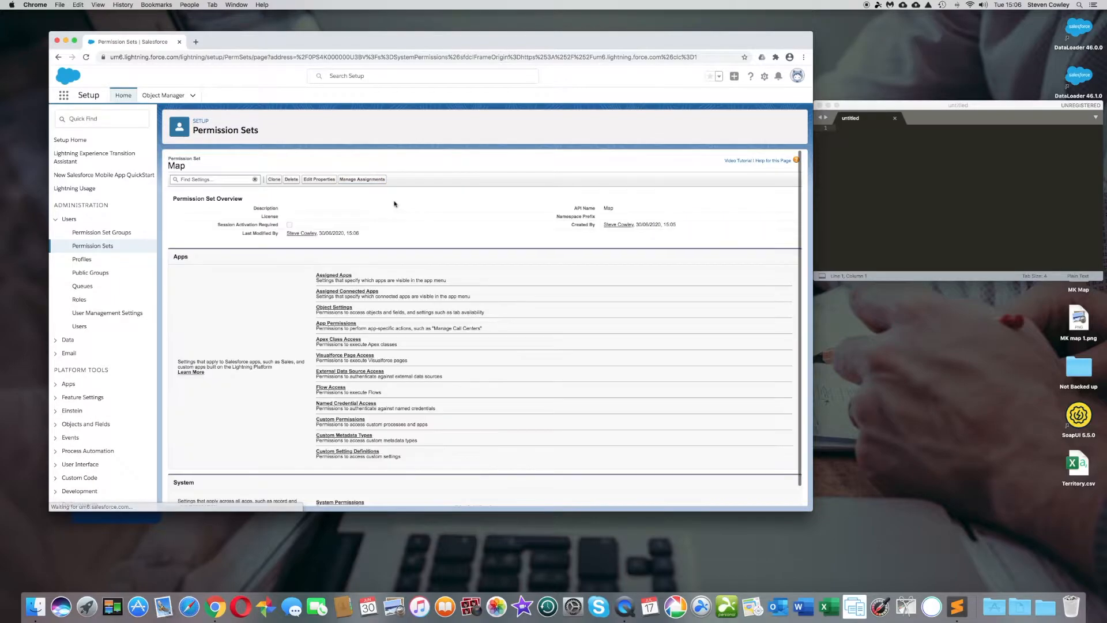
click(366, 179)
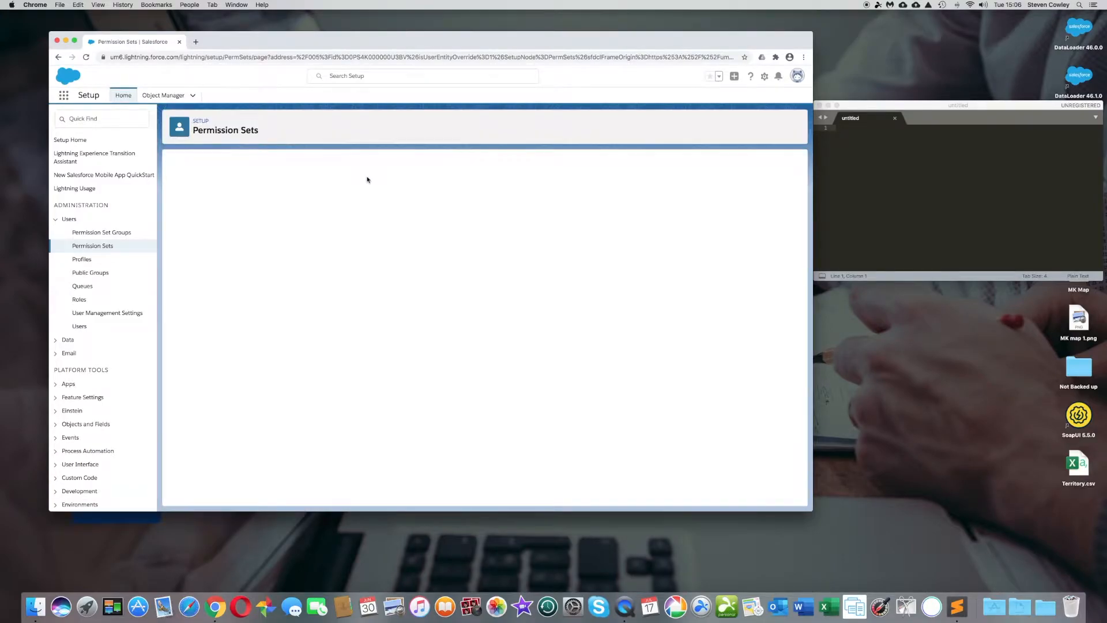
click(380, 205)
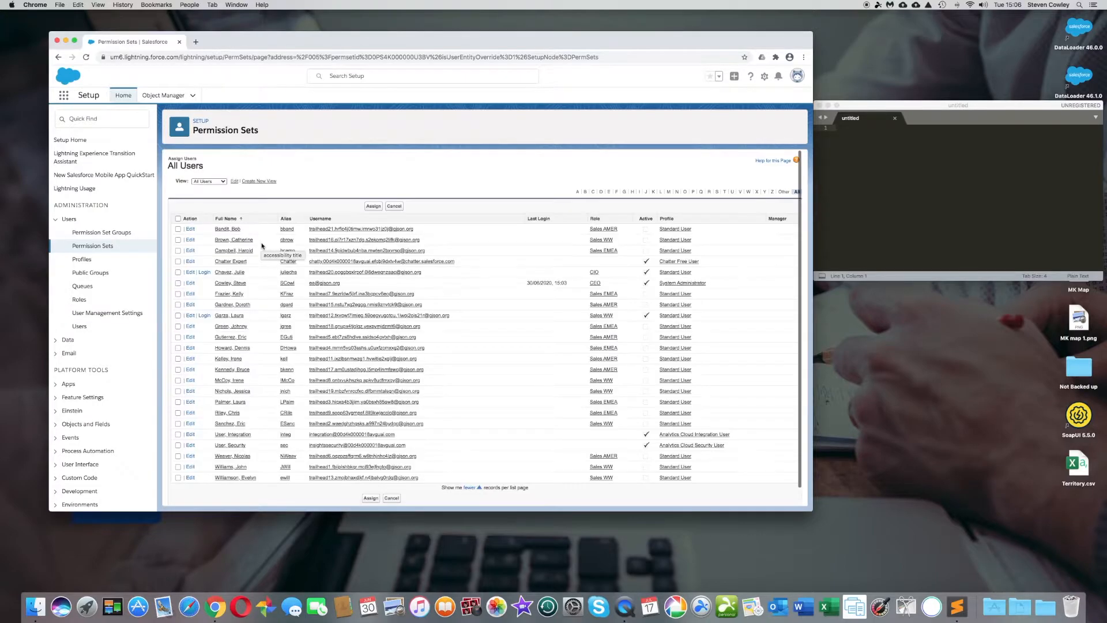
click(178, 283)
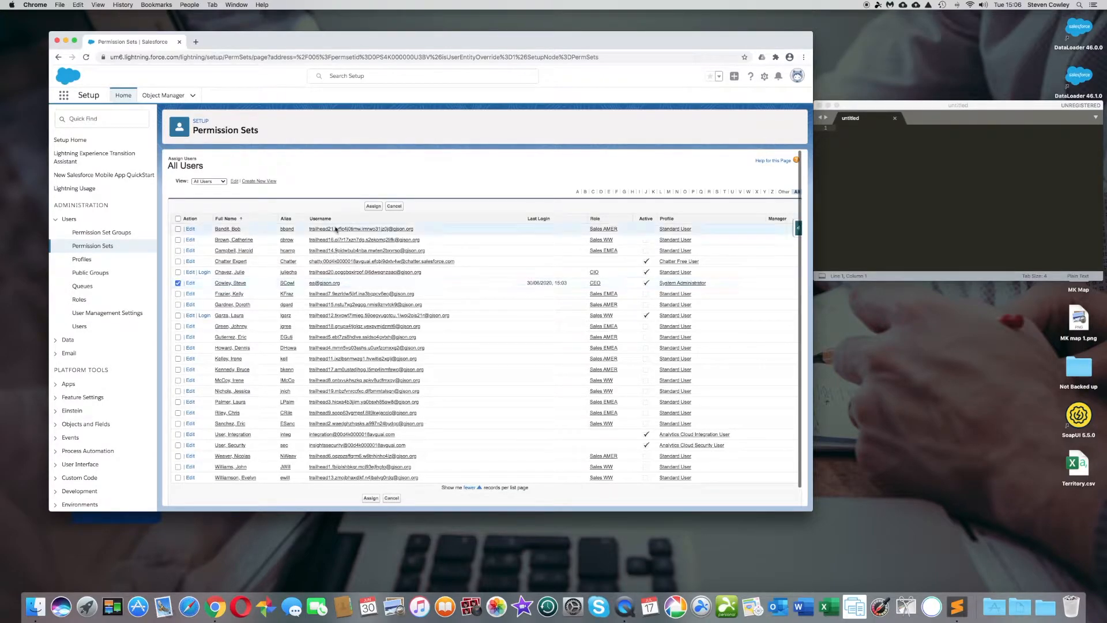
click(372, 208)
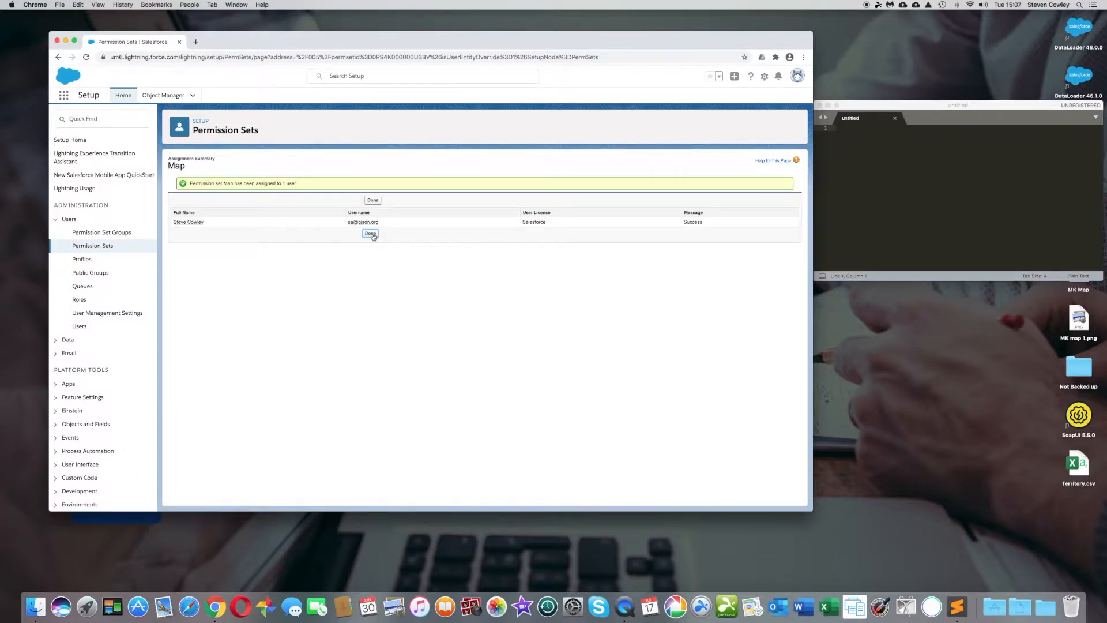
click(371, 234)
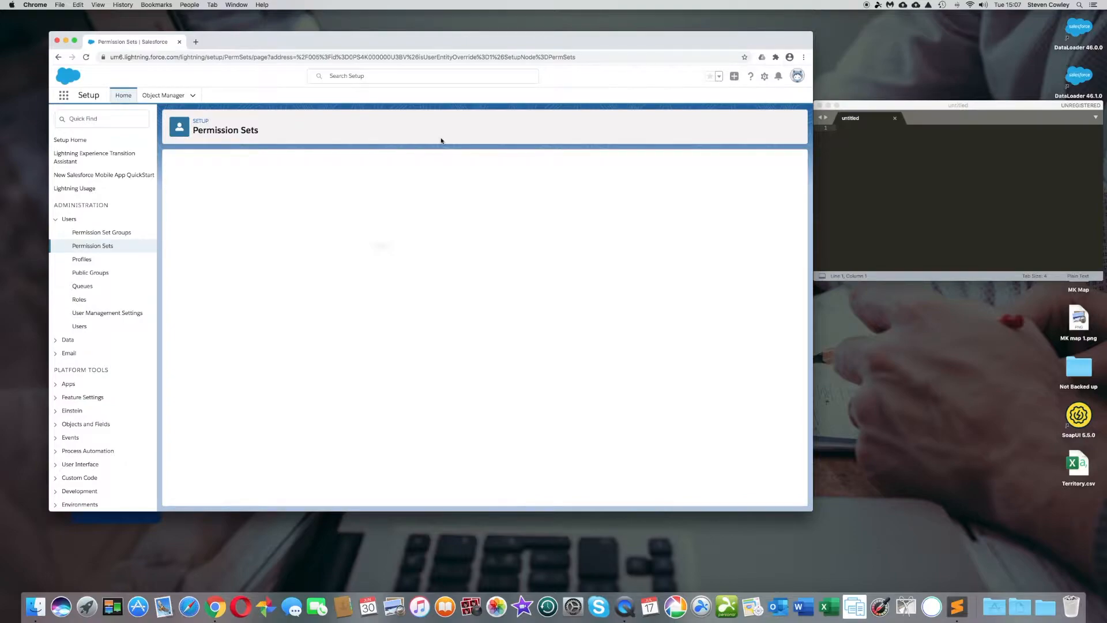
- Open geojson.io in a new browser tab and decline recovering the last edited map
click(195, 42)
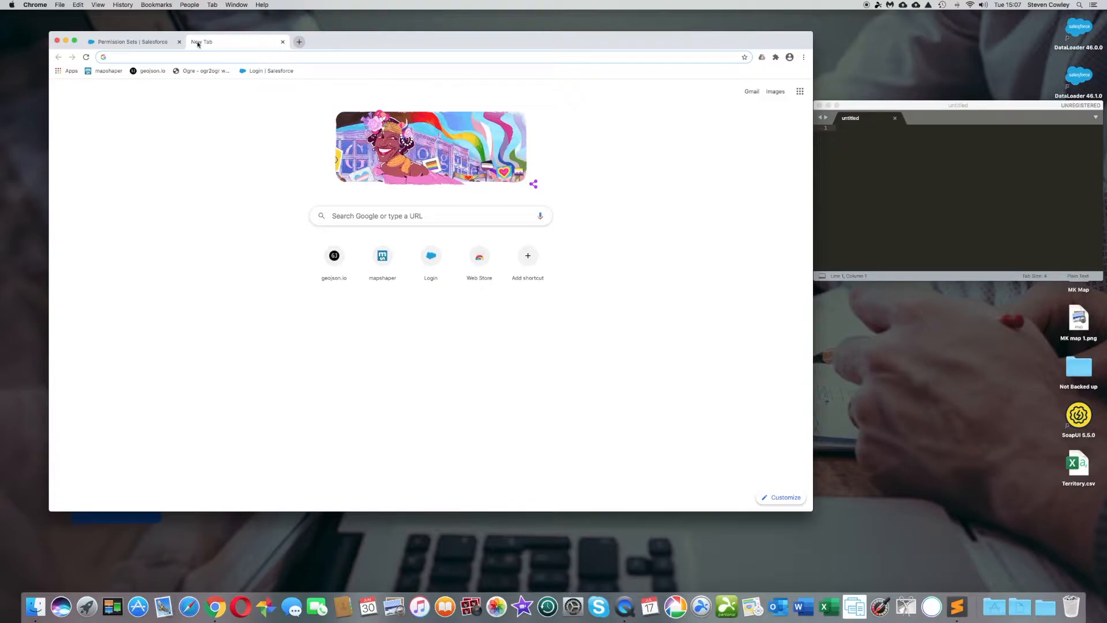
click(153, 71)
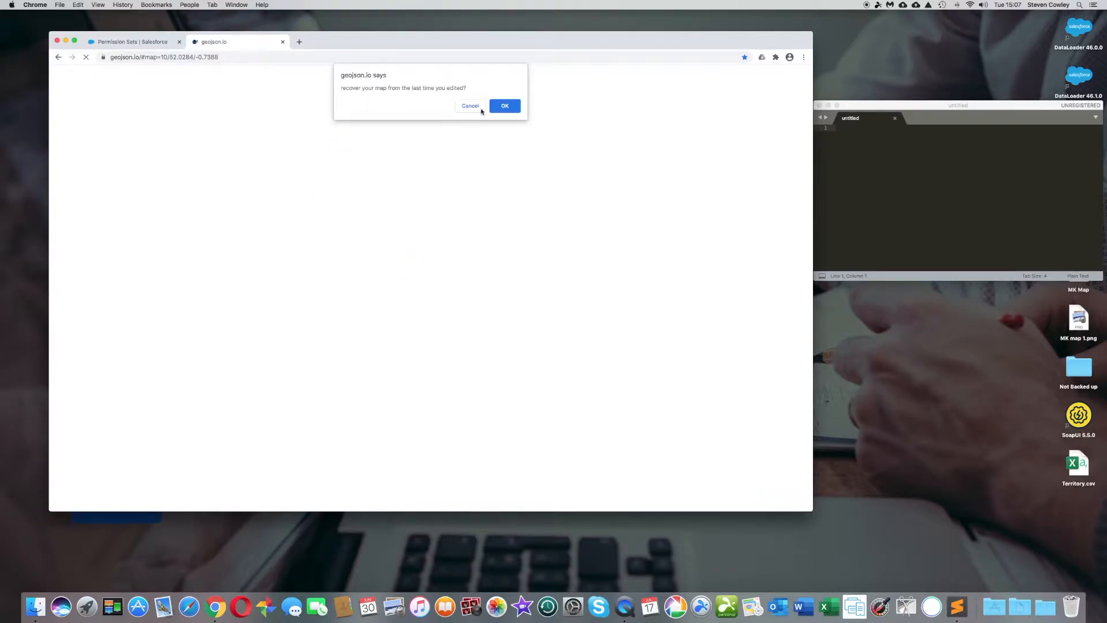
click(481, 107)
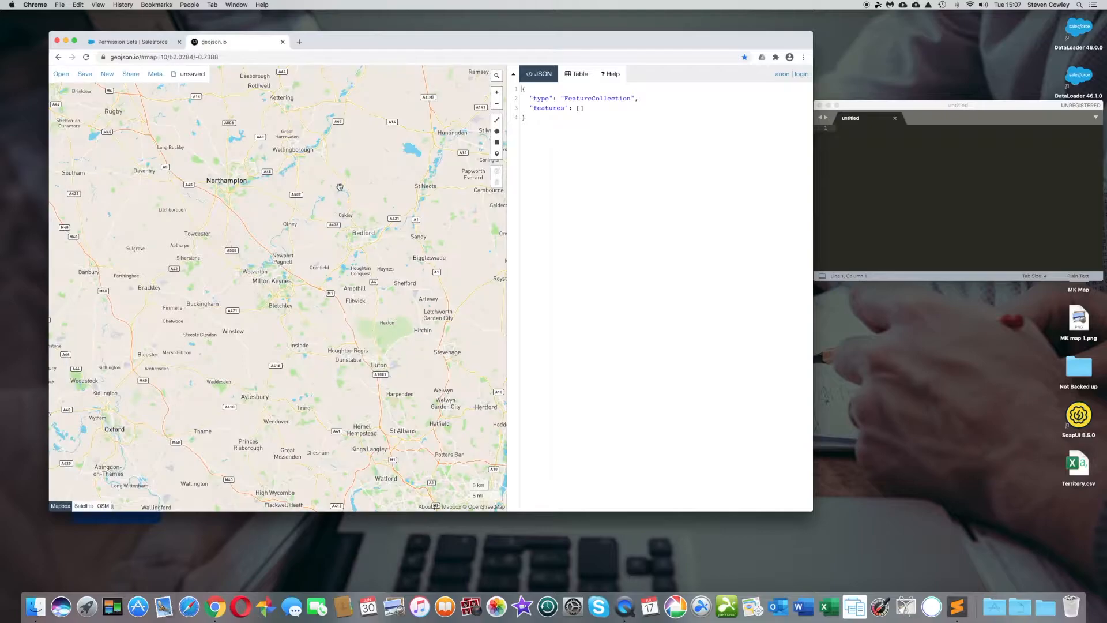
- Bring Stadium mk in the Denbigh North area of Milton Keynes into close view on the map
double_click(284, 284)
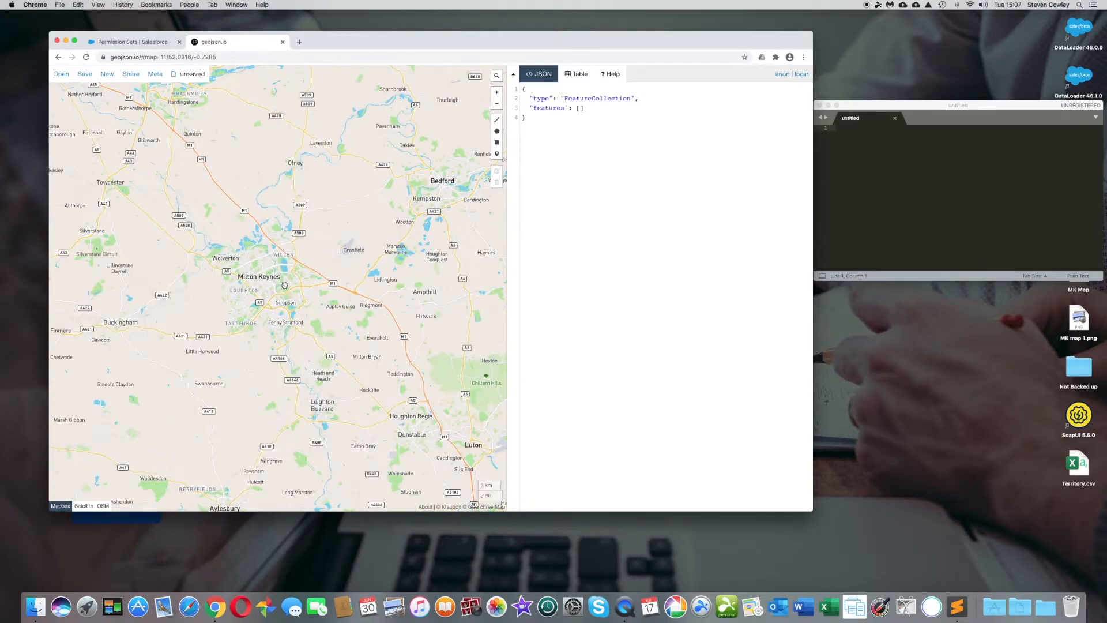
double_click(285, 297)
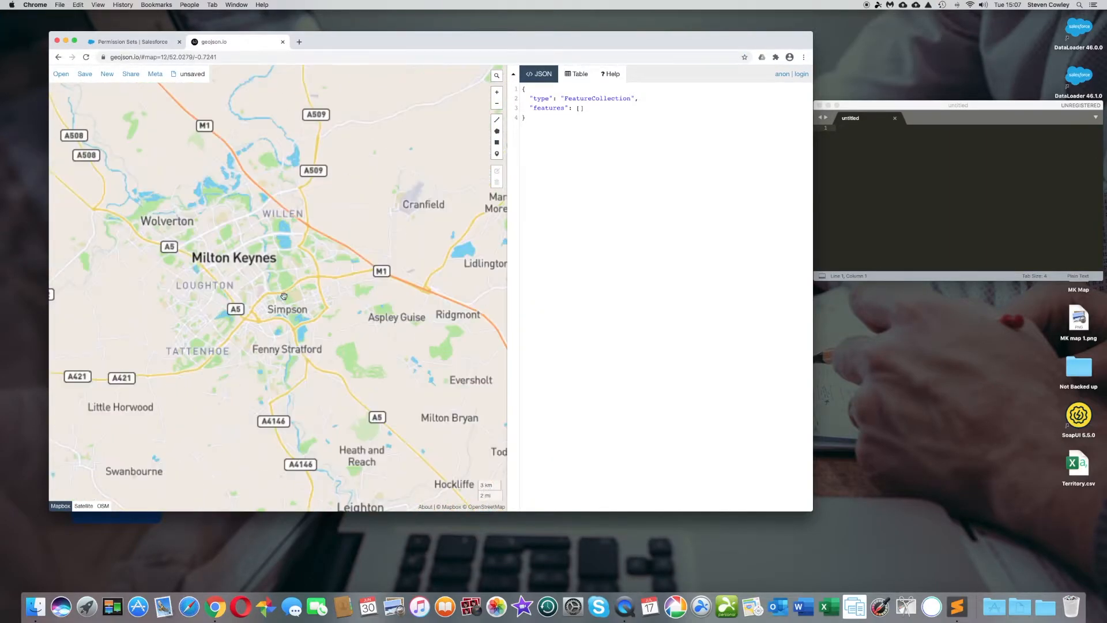
double_click(284, 308)
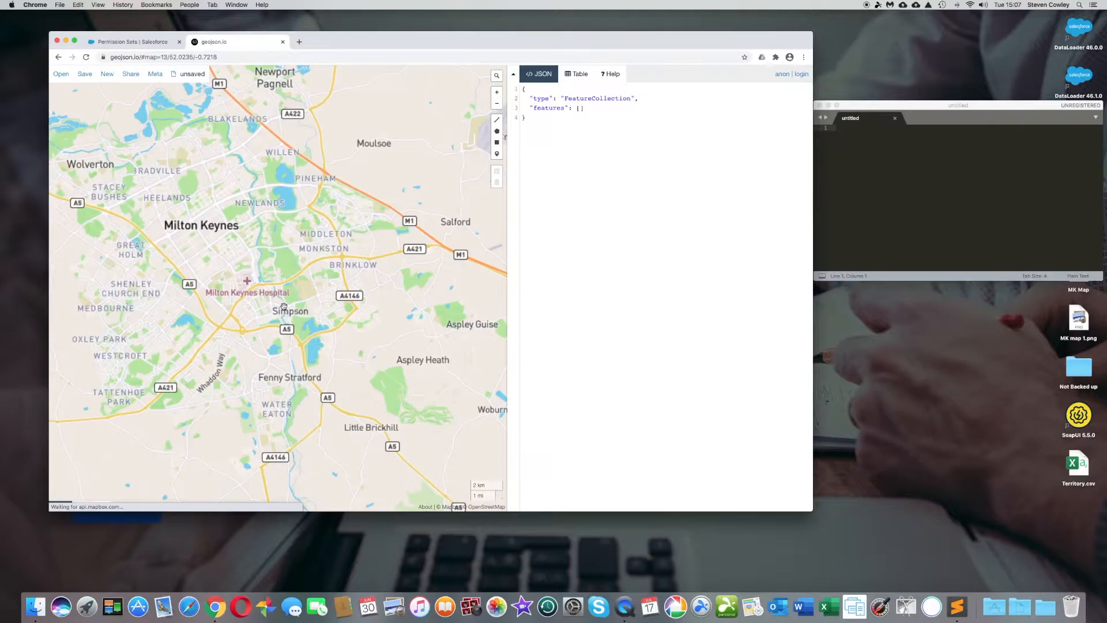
double_click(264, 330)
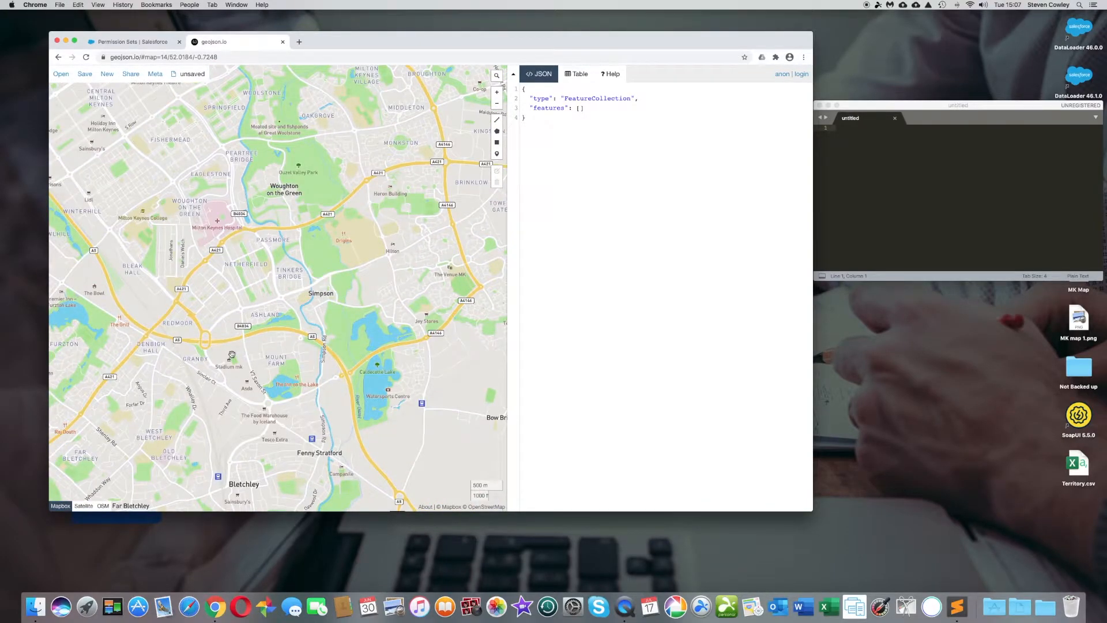
double_click(231, 355)
drag(229, 350, 264, 339)
double_click(264, 339)
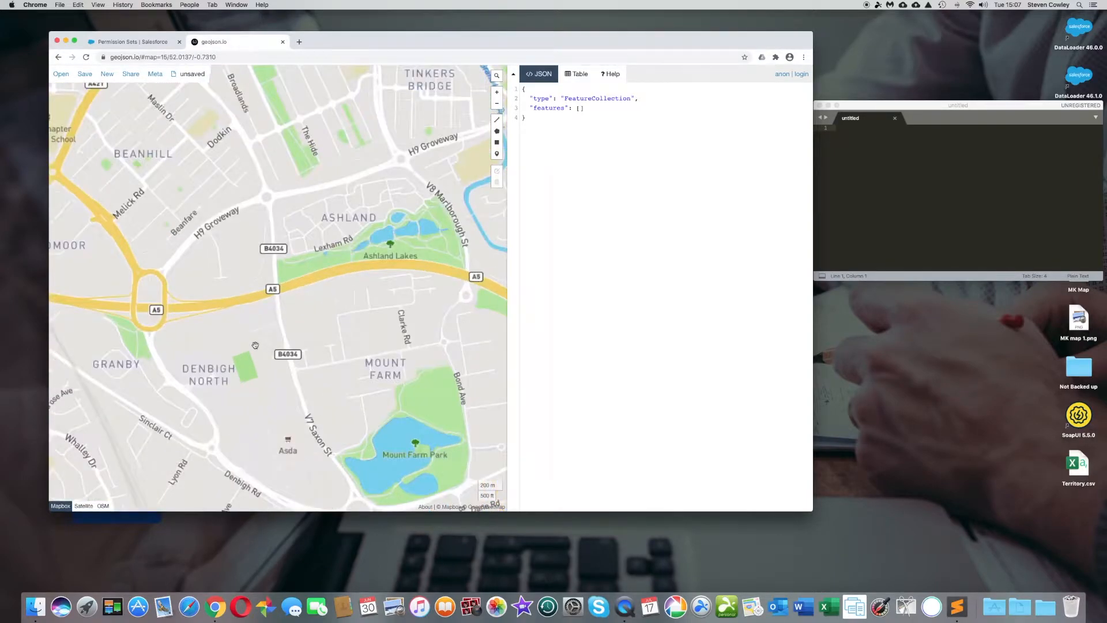
drag(264, 339, 293, 332)
double_click(293, 332)
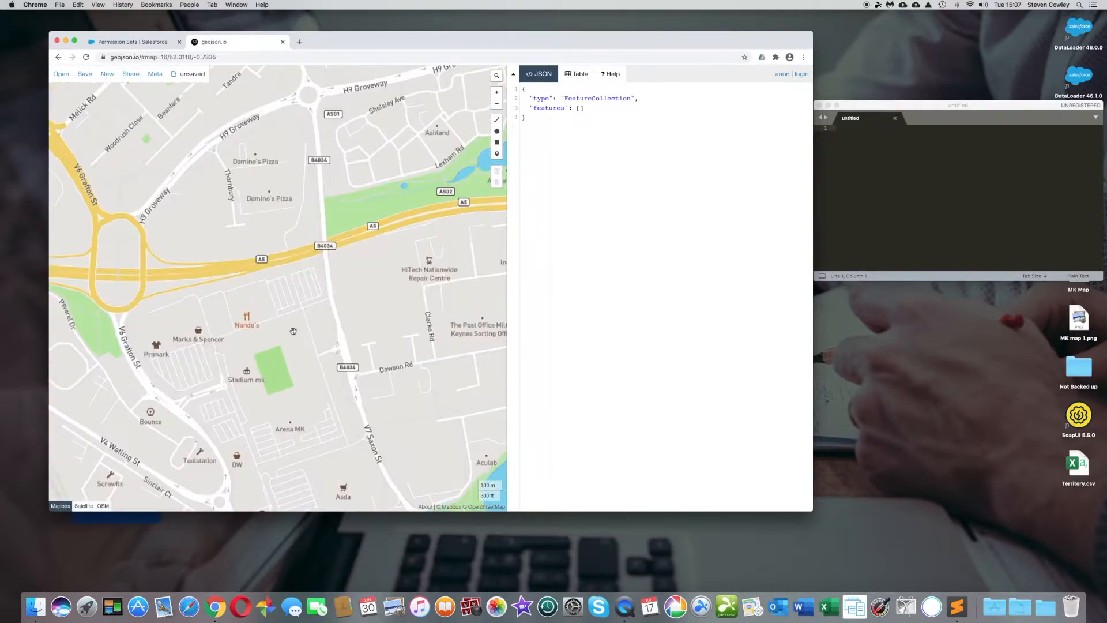
drag(278, 333, 329, 230)
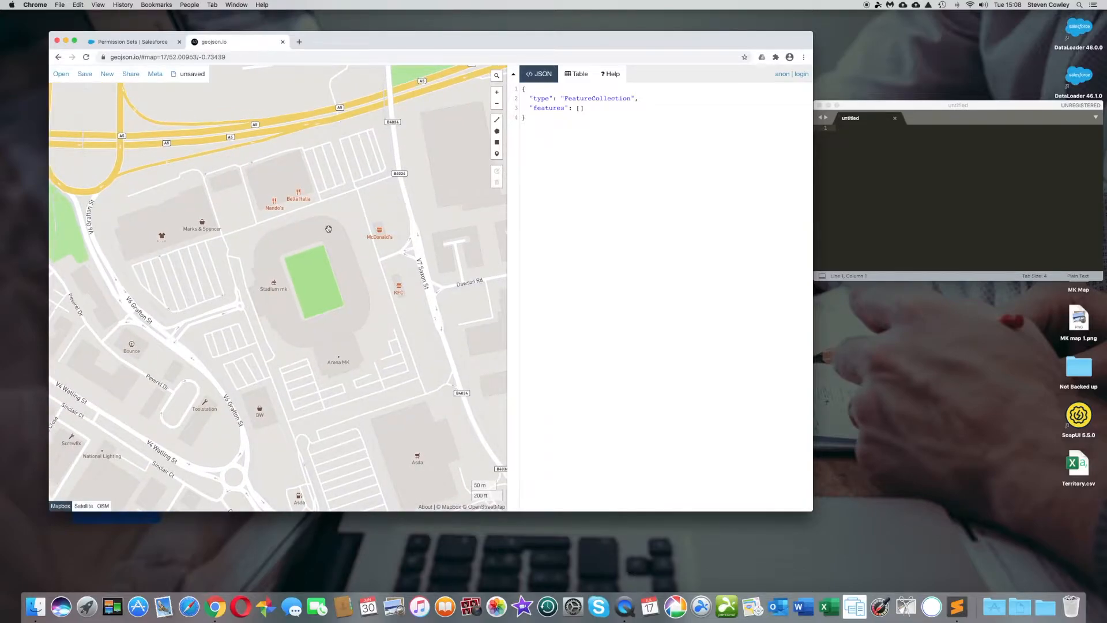
- Draw a closed polygon tracing the outer outline of the Stadium mk building on the map
click(871, 138)
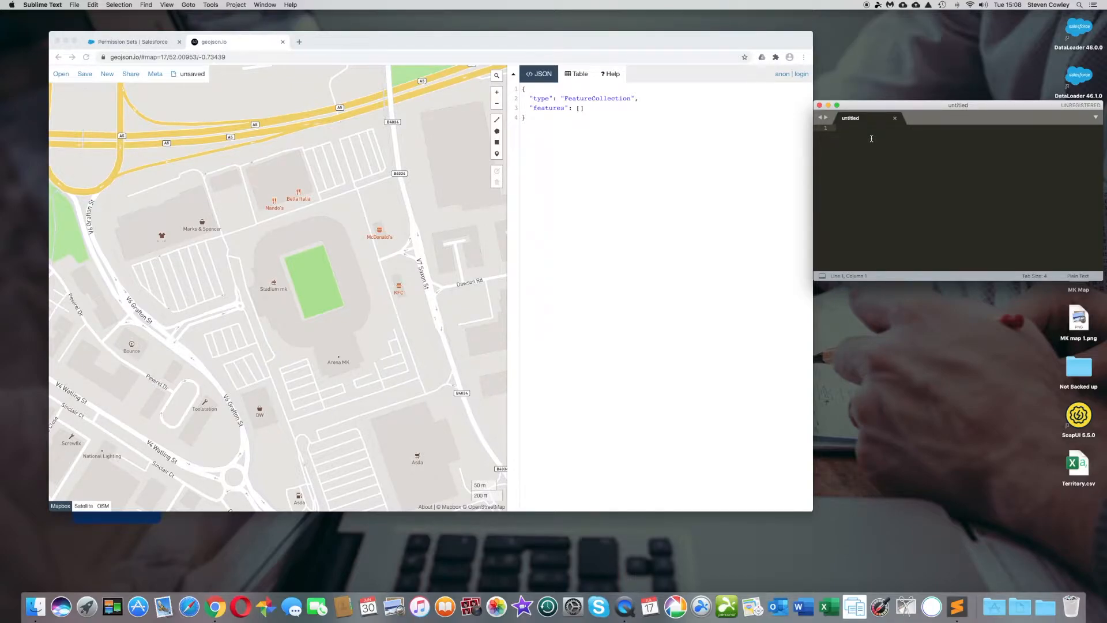
click(499, 134)
click(498, 132)
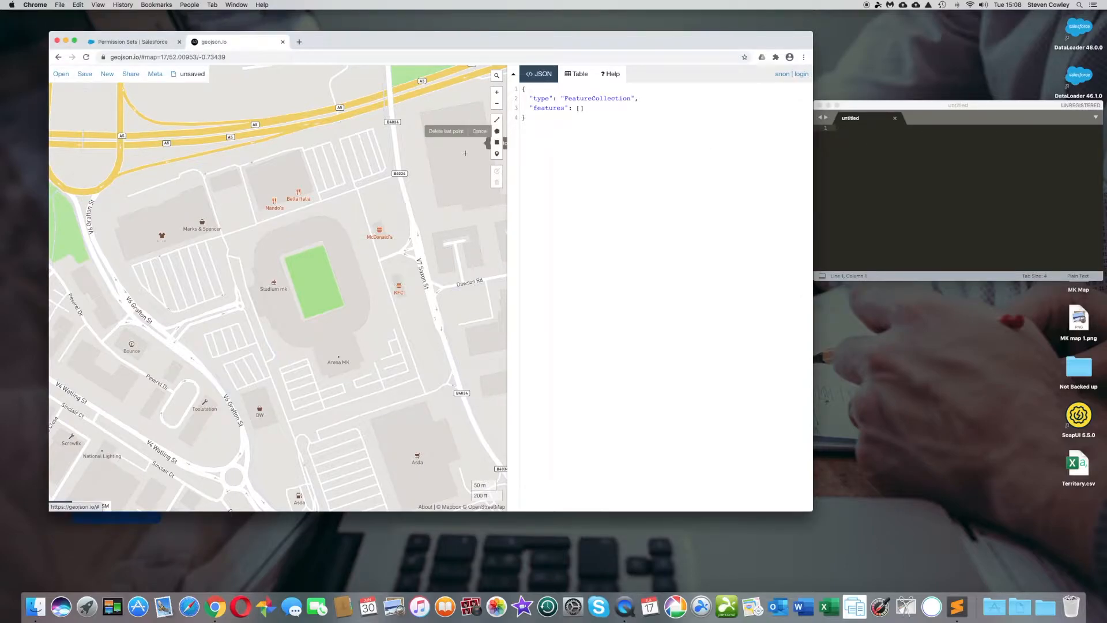
click(314, 347)
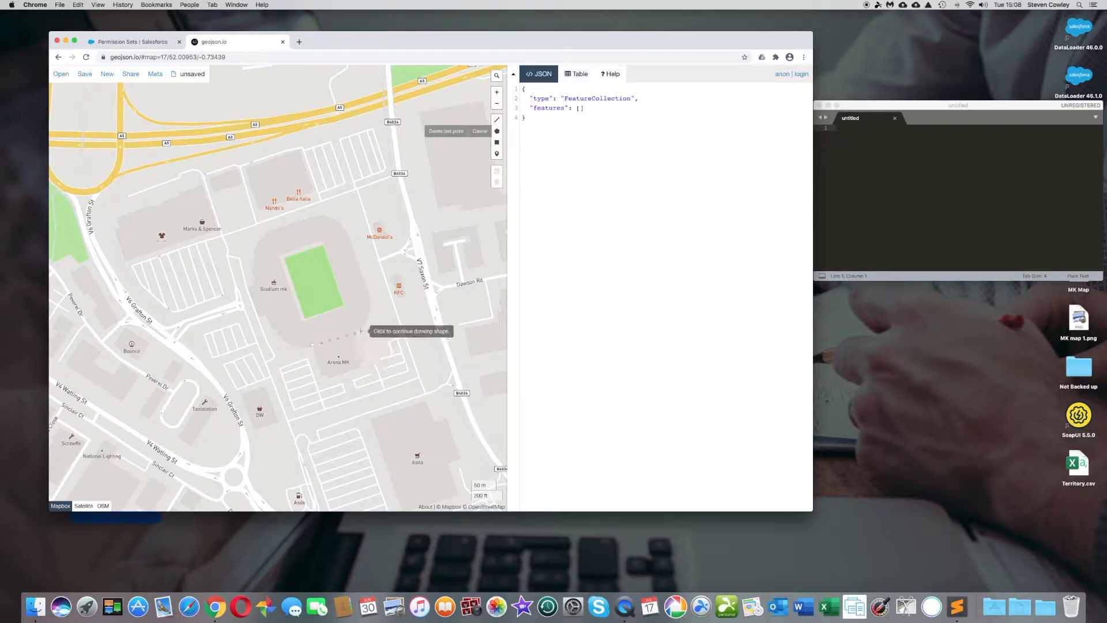
click(353, 332)
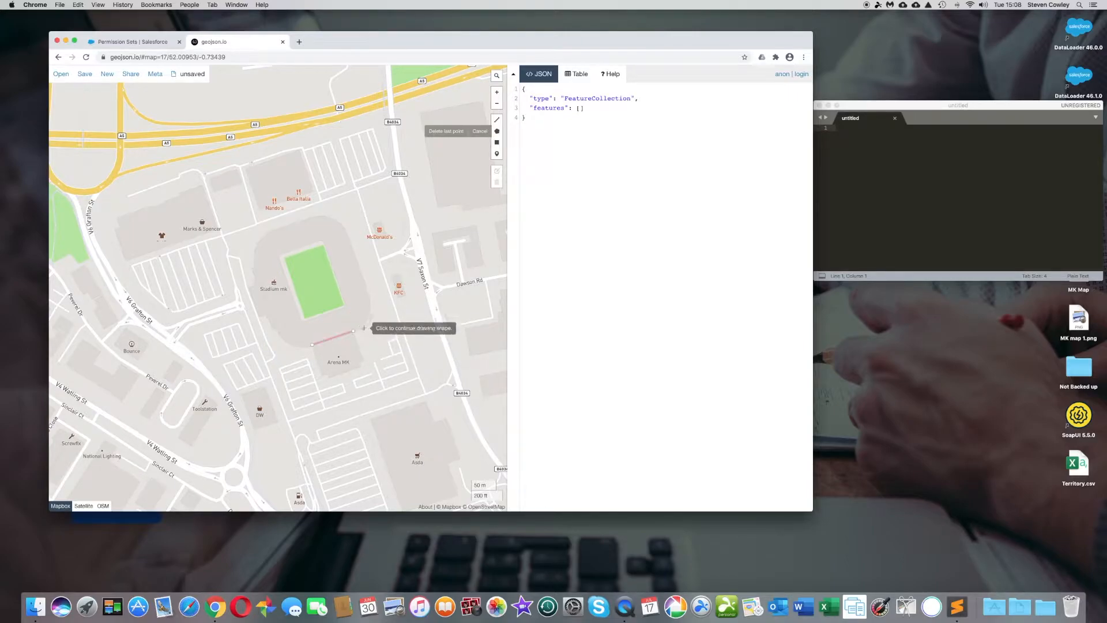
click(362, 327)
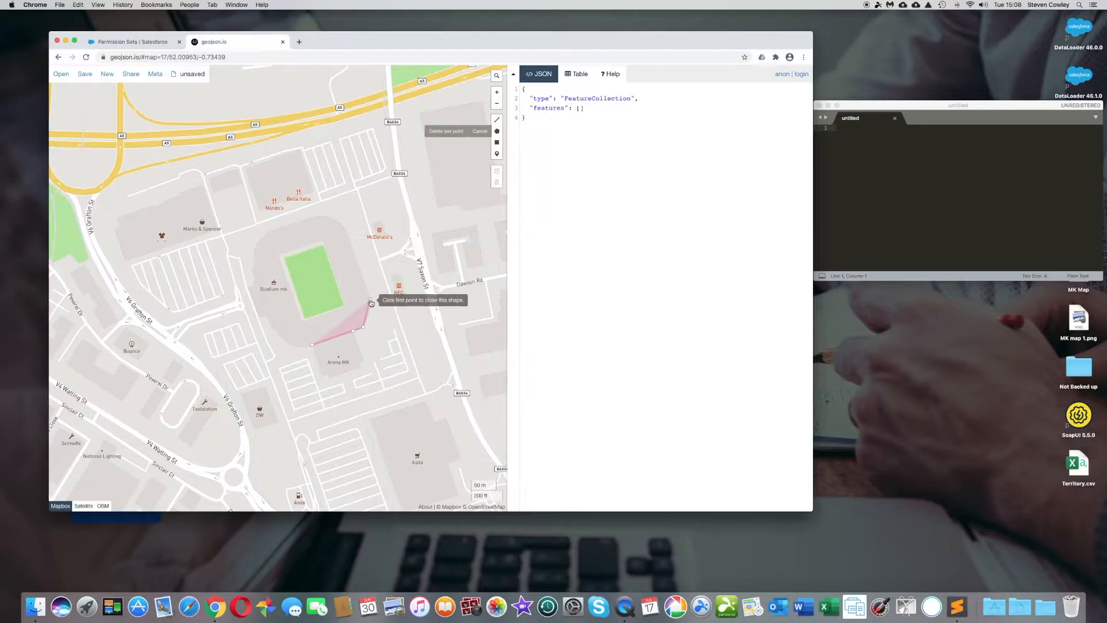
click(342, 225)
click(323, 218)
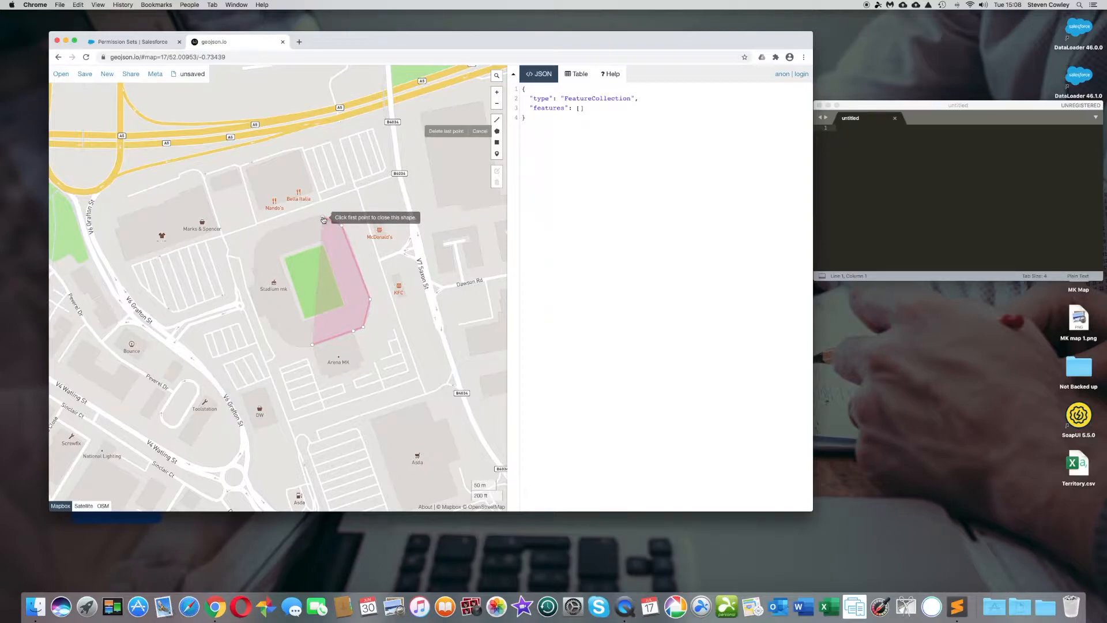
click(316, 216)
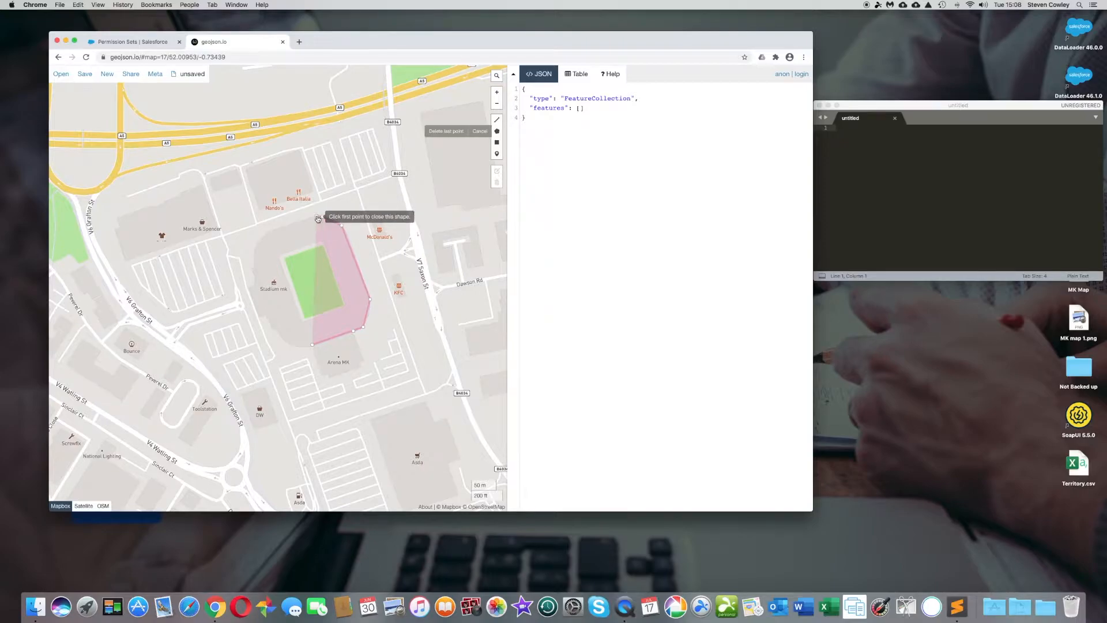
click(266, 231)
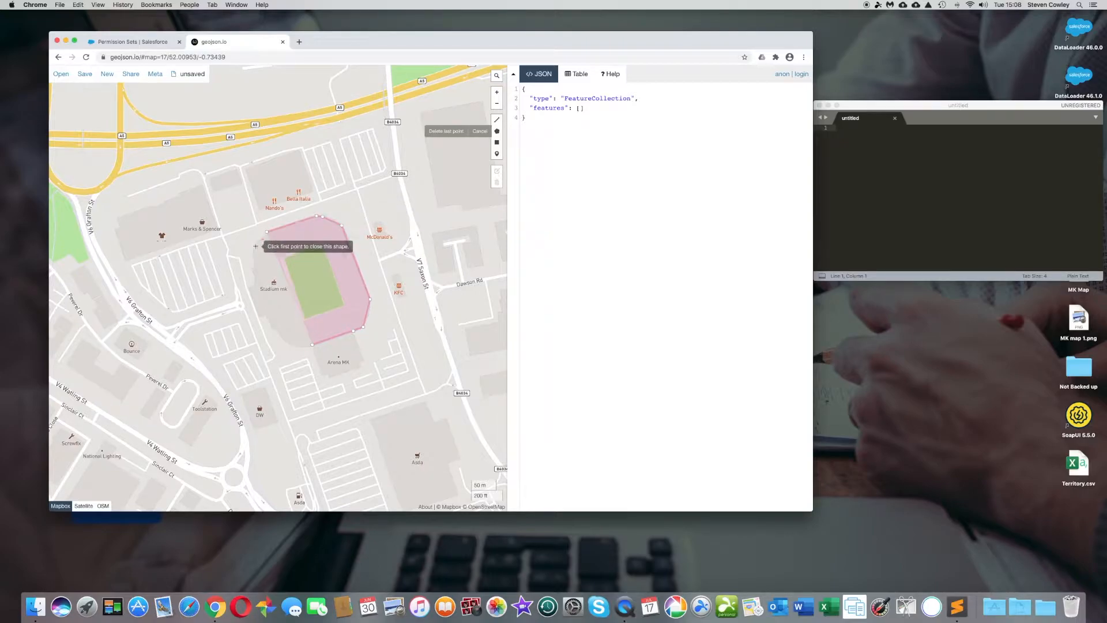
click(255, 245)
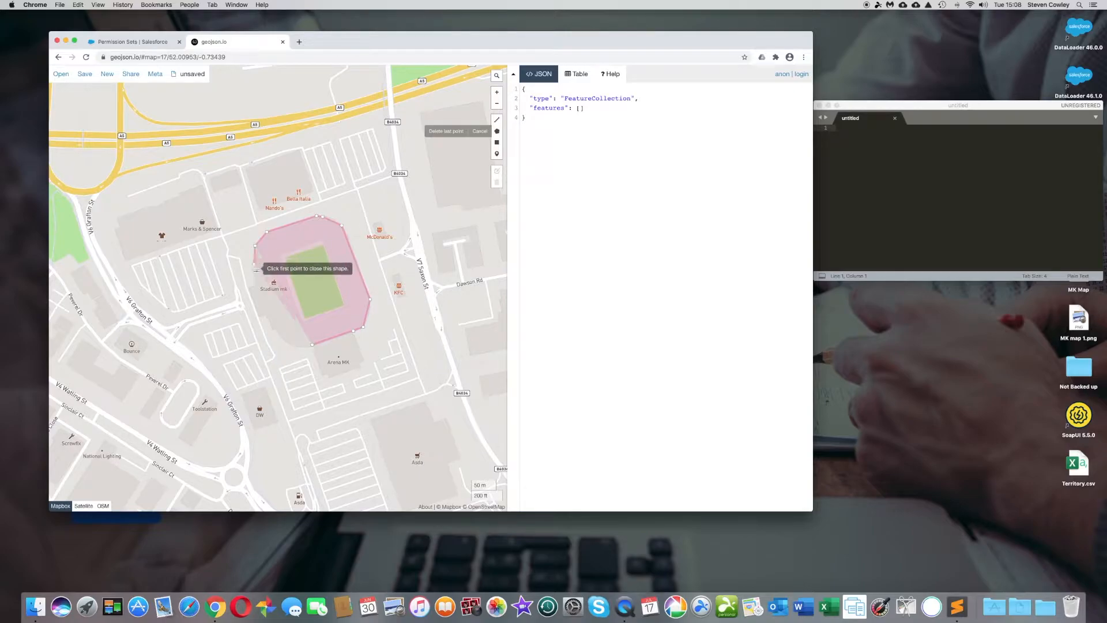
click(278, 330)
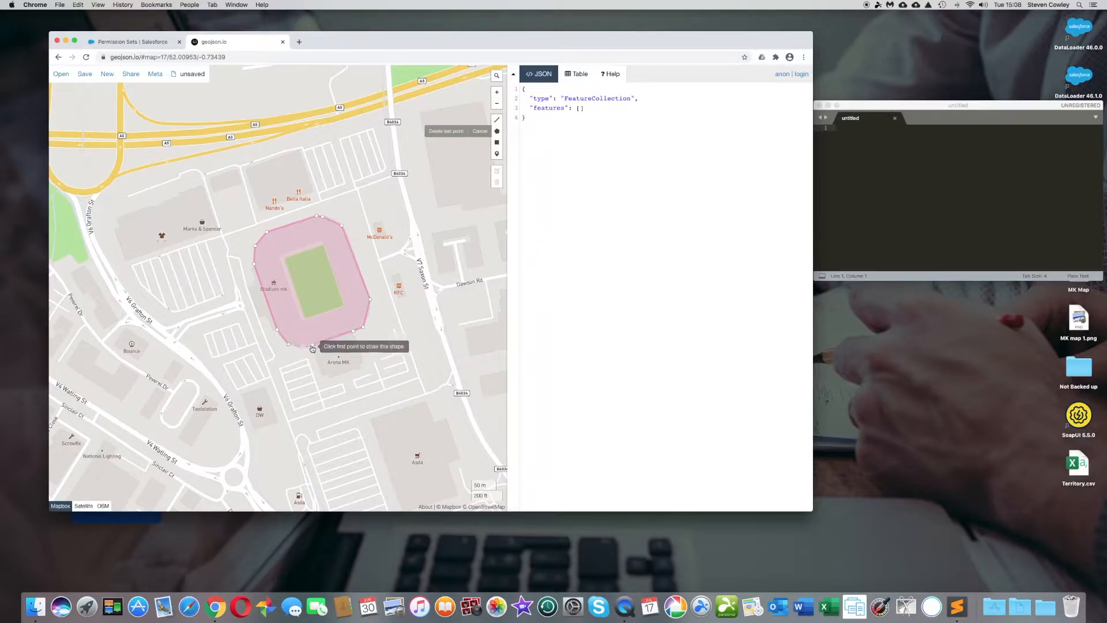
click(311, 345)
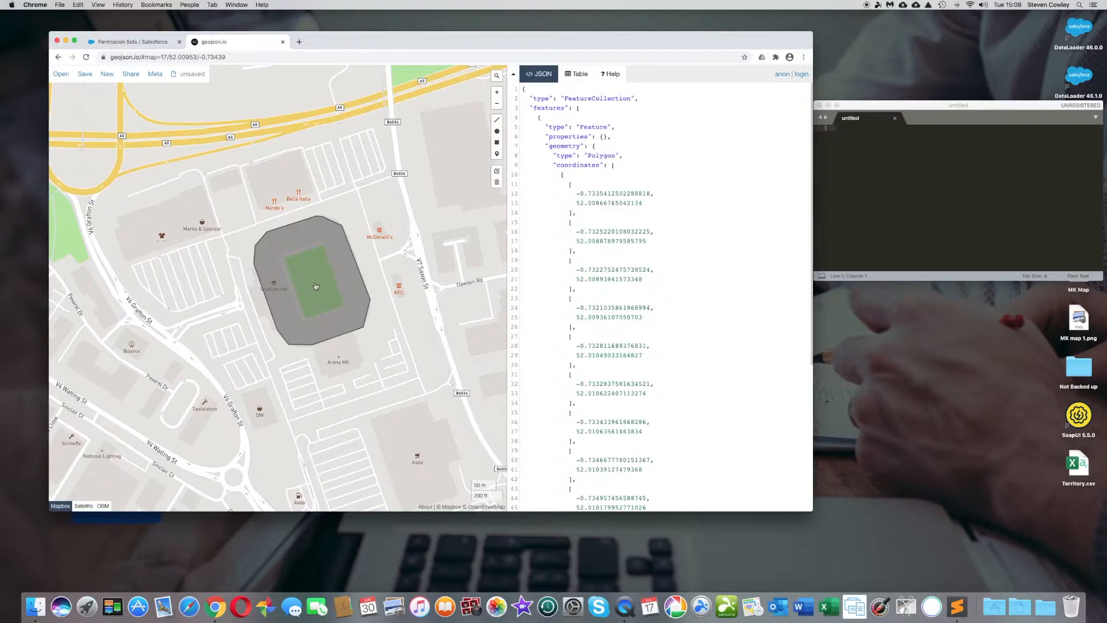
- Add a "name" column to the feature table and enter Stadium MK for the stadium polygon
click(576, 78)
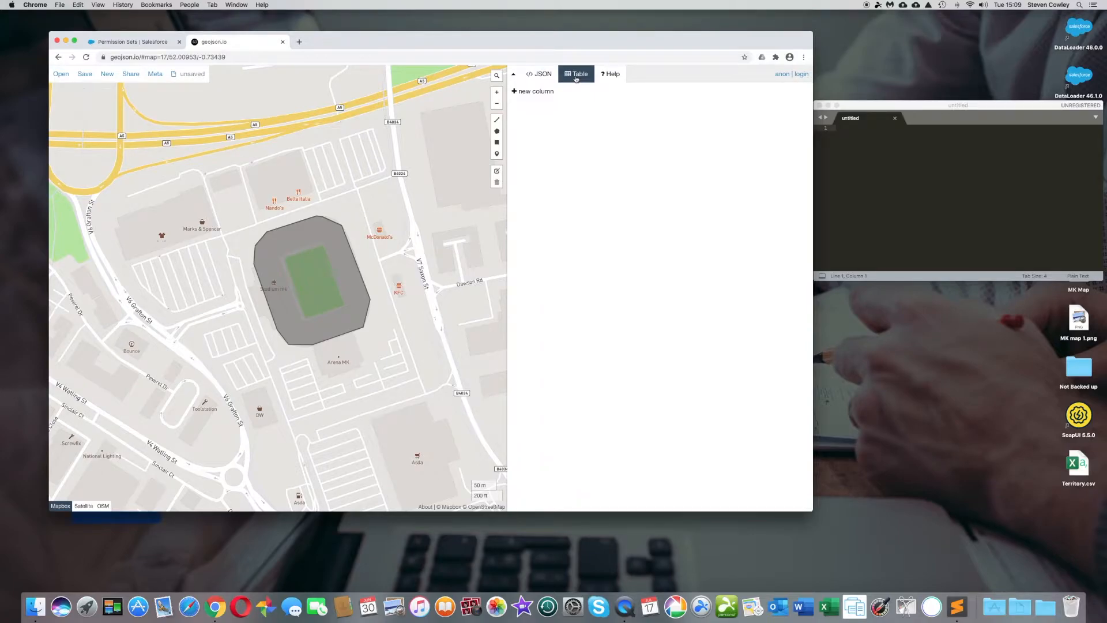
click(540, 91)
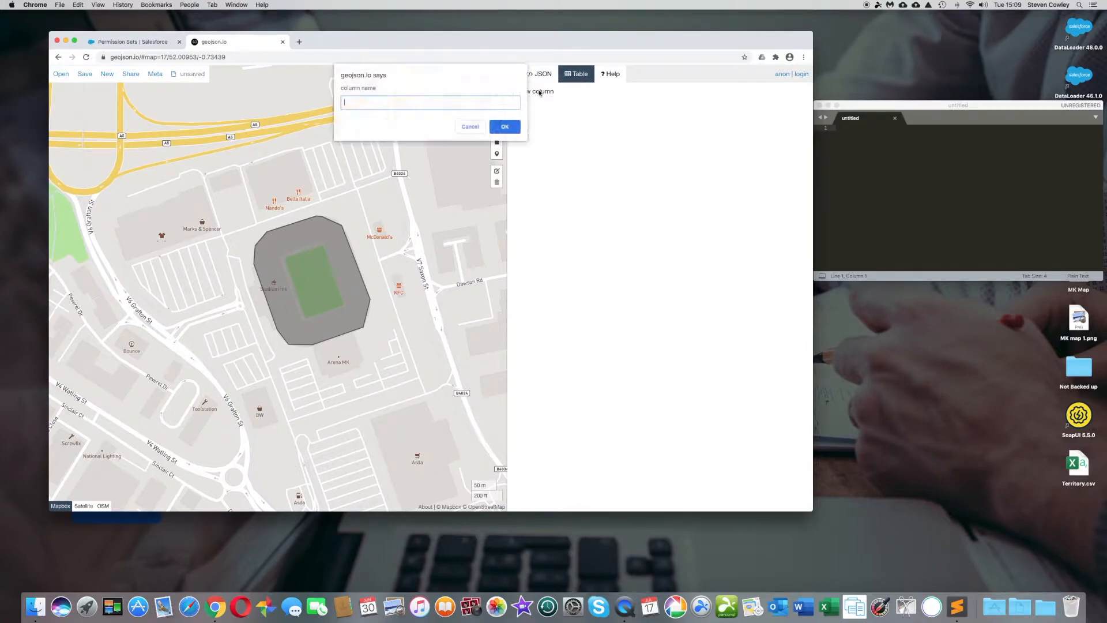
text(name)
click(506, 126)
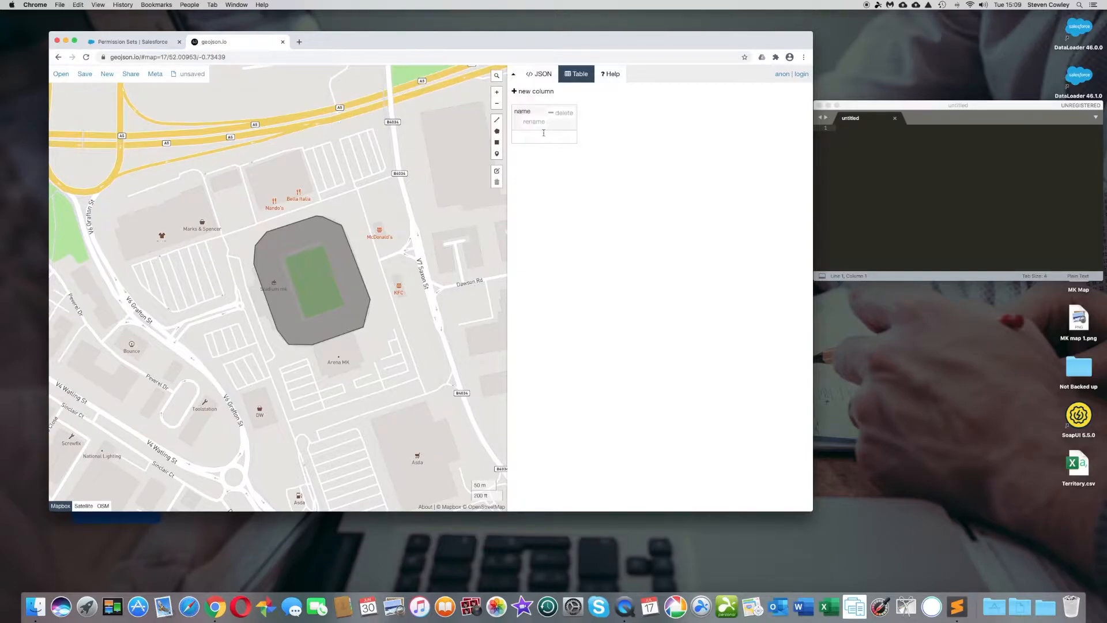
click(543, 132)
text(Stadium MK)
- In Sublime Text's untitled file, enter the header "name, staff, turnover" and the row "MK Stadium, 50, 1000"
click(835, 139)
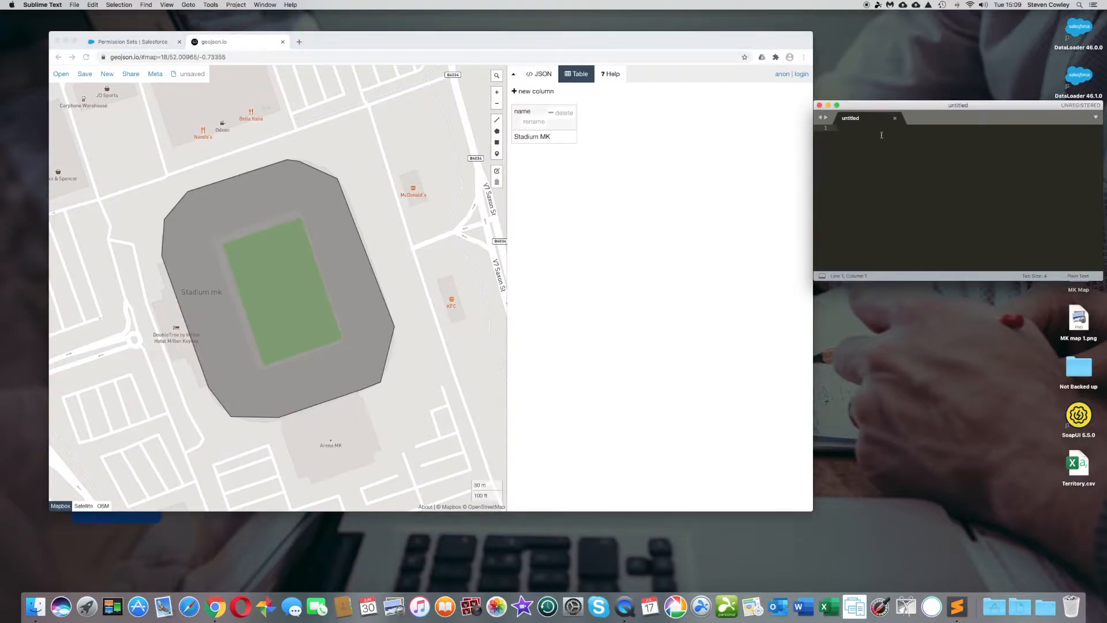
text(name)
text(,)
text(staff, turnover)
key(Return)
text(MK Stadium)
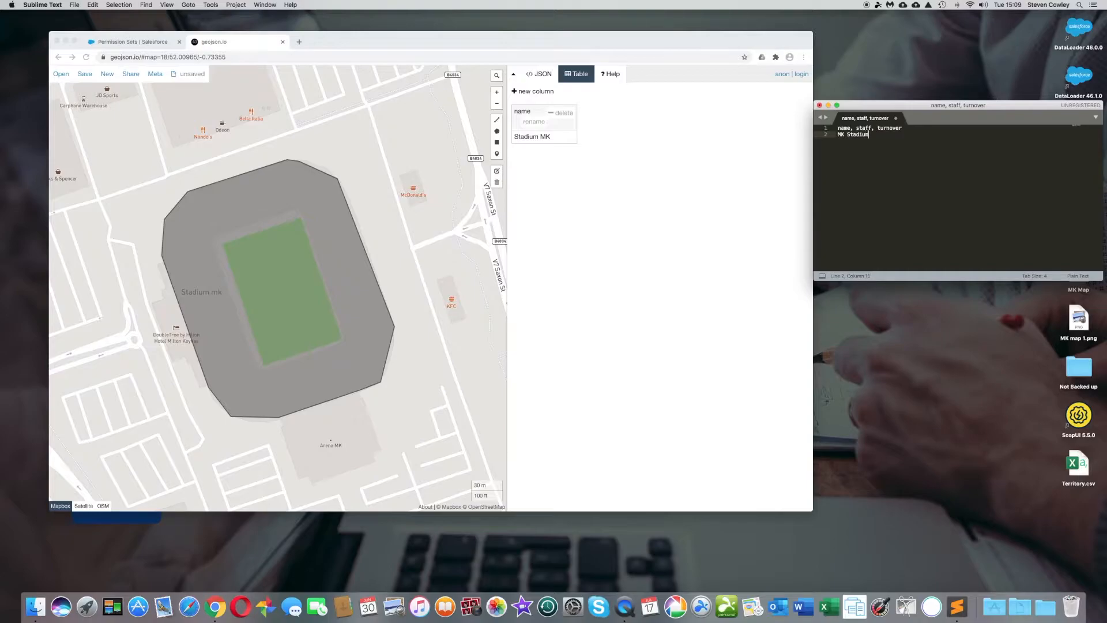
text(, 50, 1000)
key(Return)
- Back in geojson.io, draw a closed polygon tracing the Arena MK building just south of the stadium
click(429, 228)
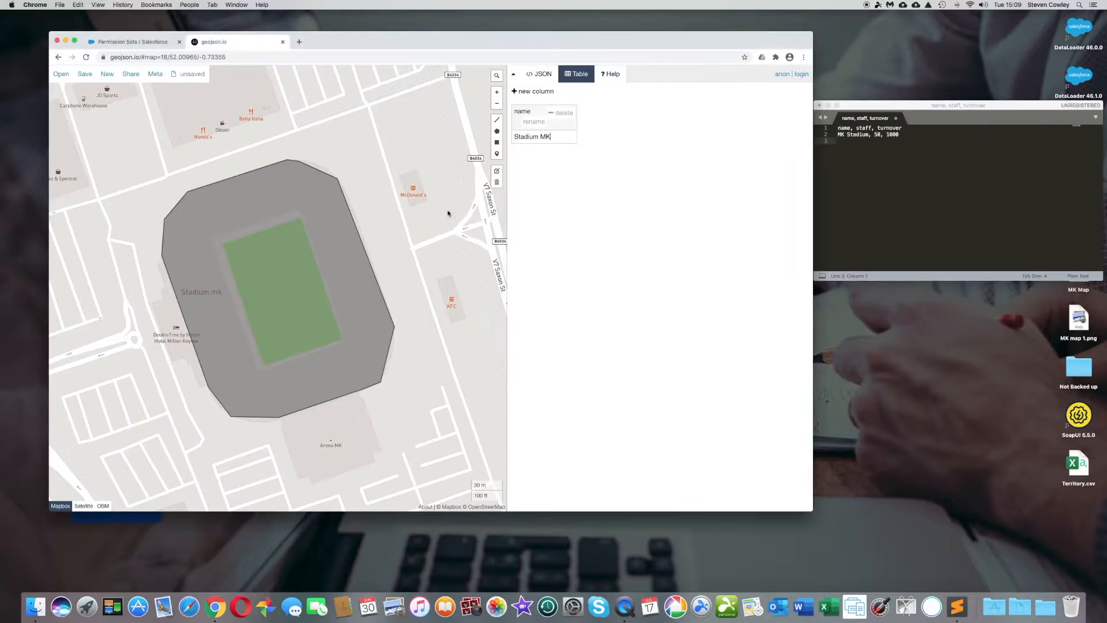
click(497, 131)
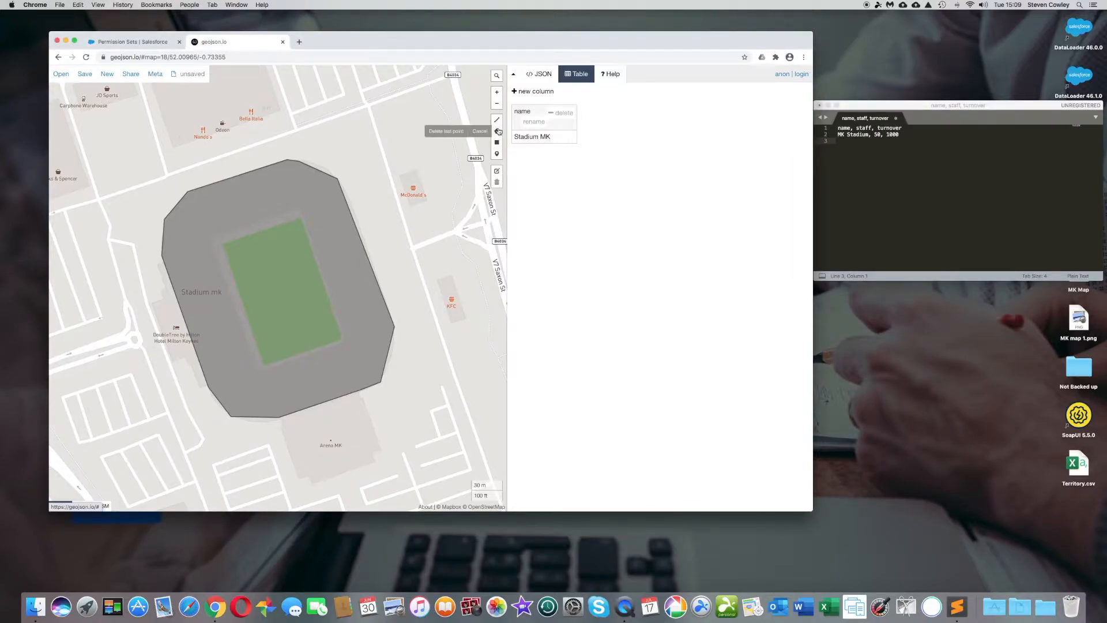
click(280, 420)
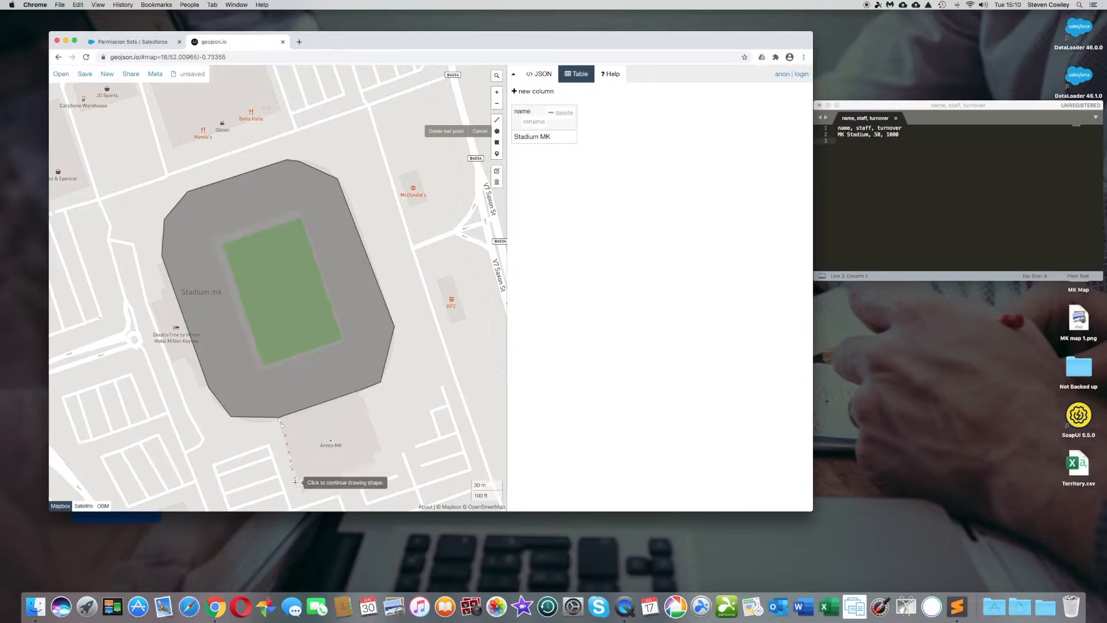
click(497, 92)
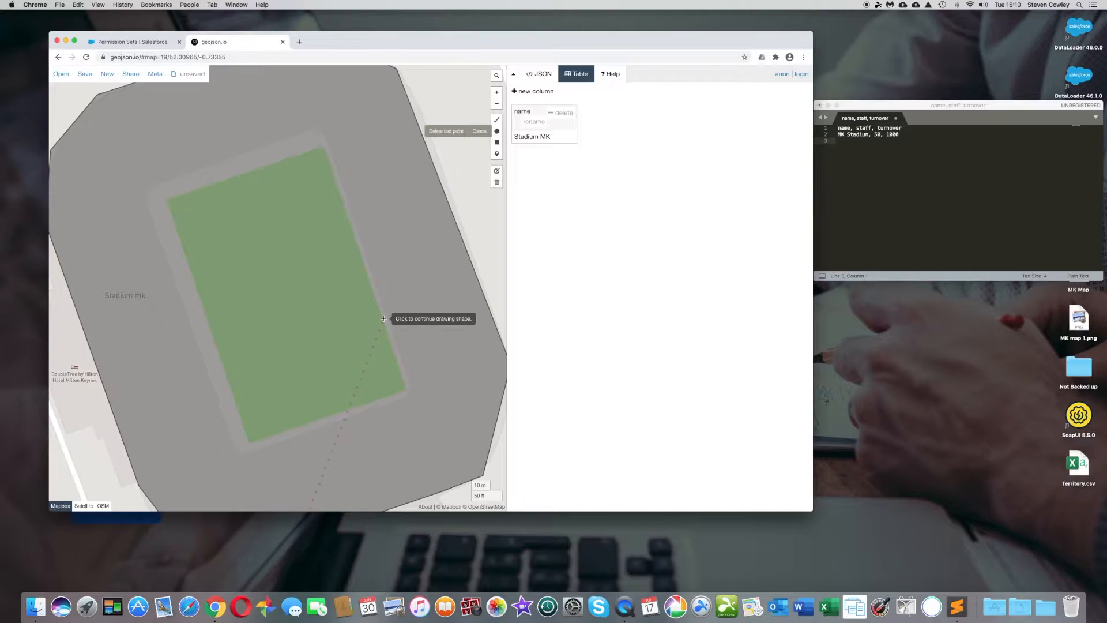
drag(381, 301, 381, 165)
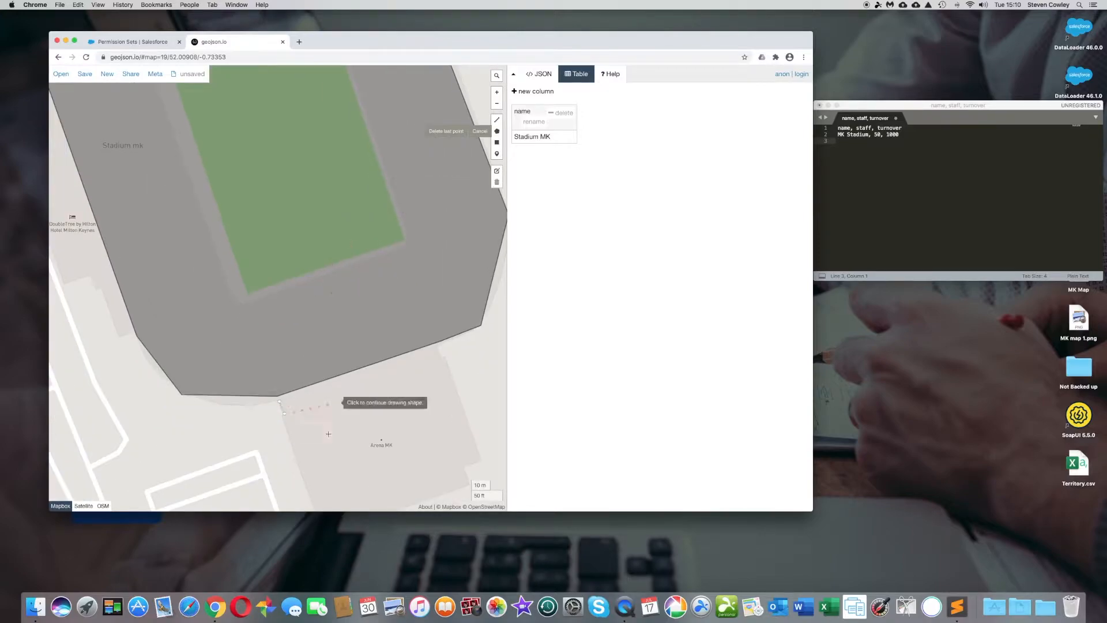
drag(294, 444, 294, 389)
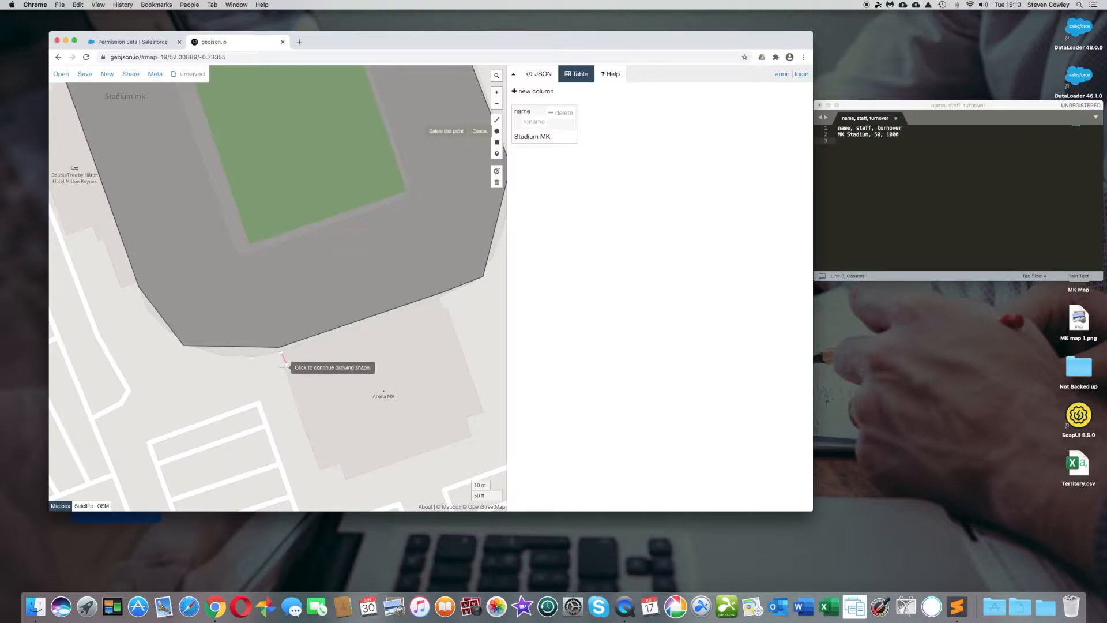
click(283, 365)
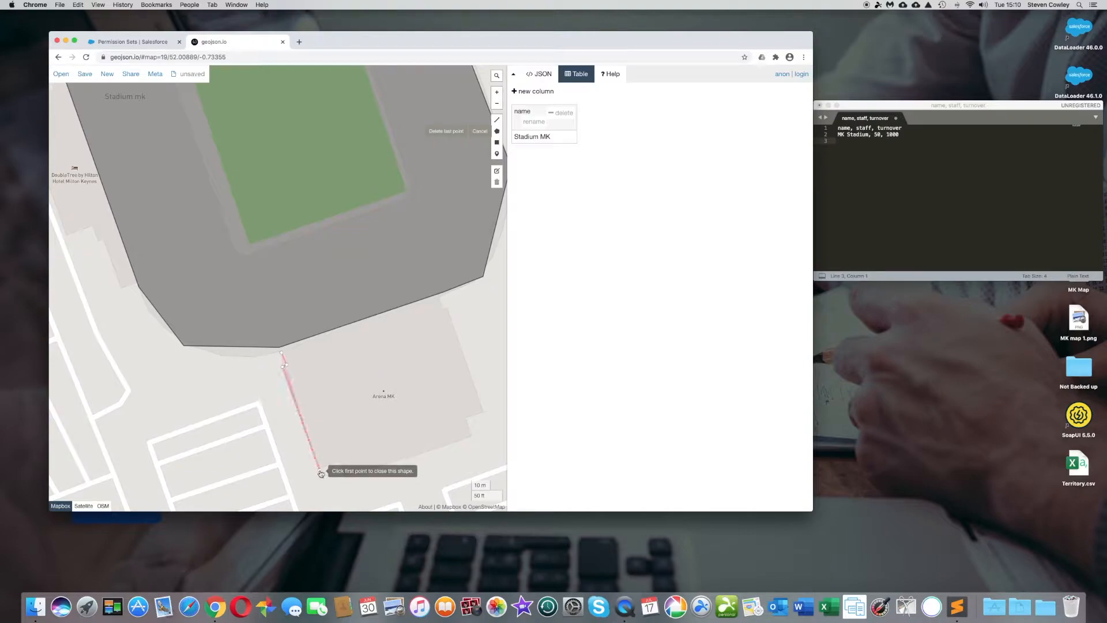
click(320, 470)
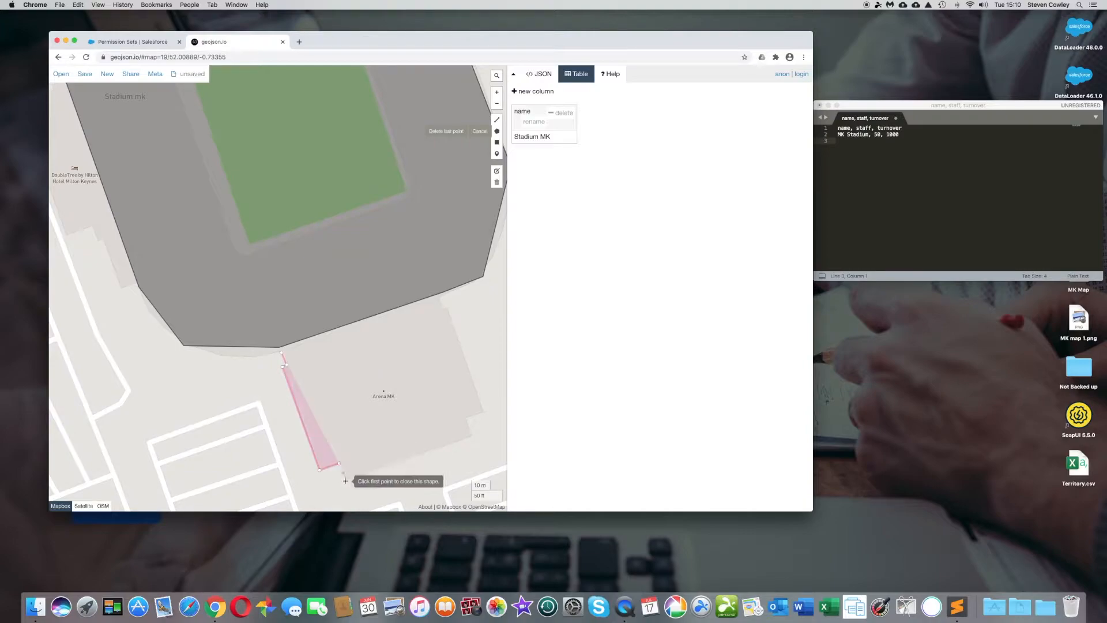
click(345, 481)
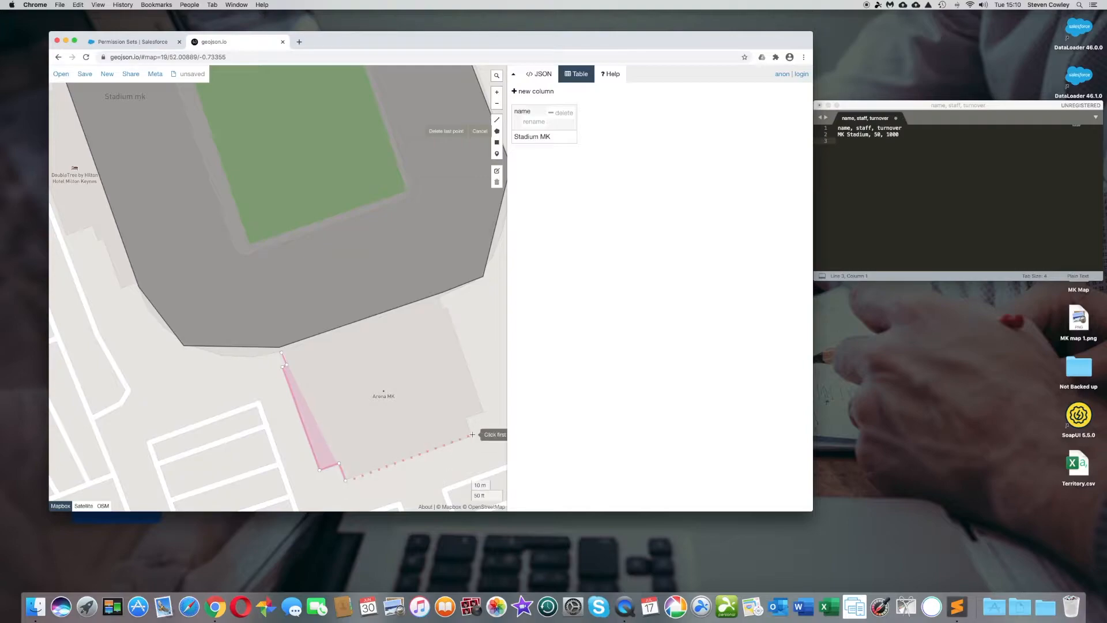
click(465, 418)
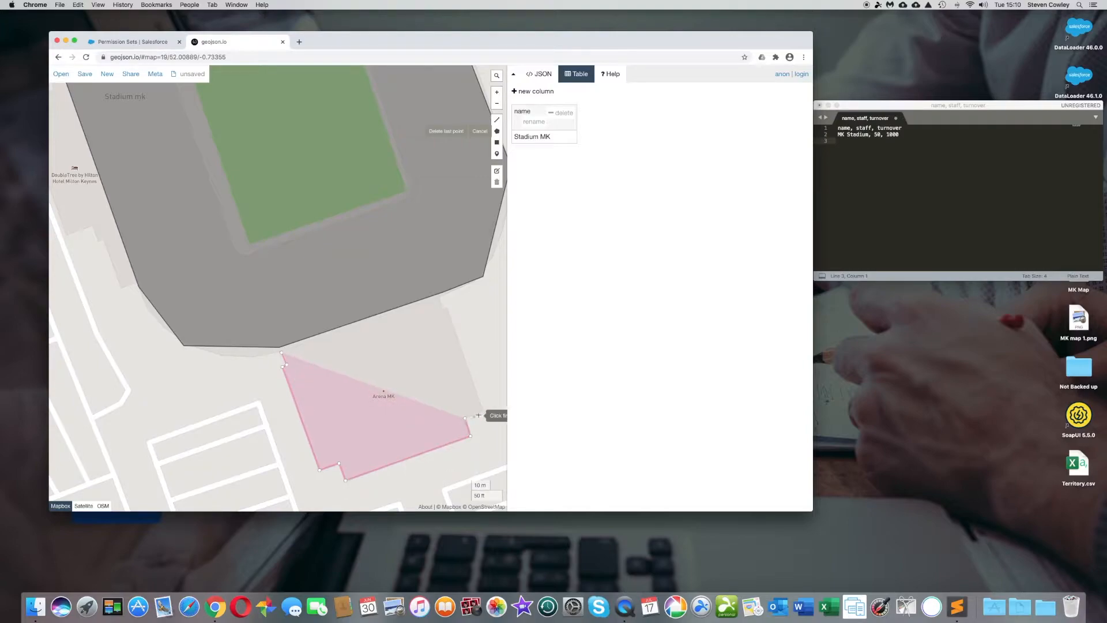
click(483, 411)
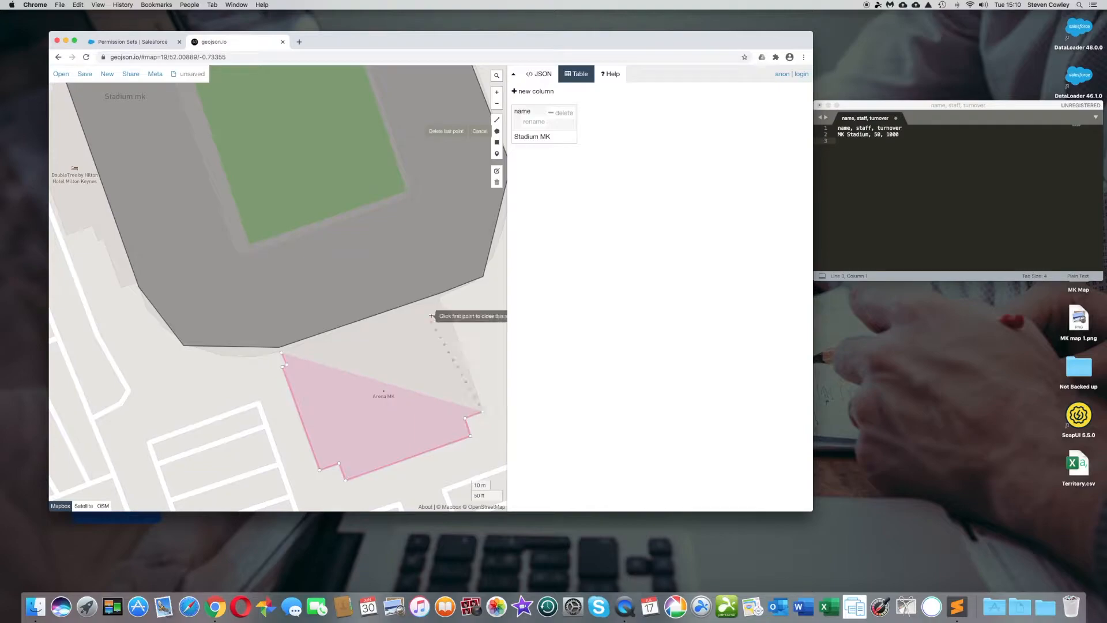
click(448, 310)
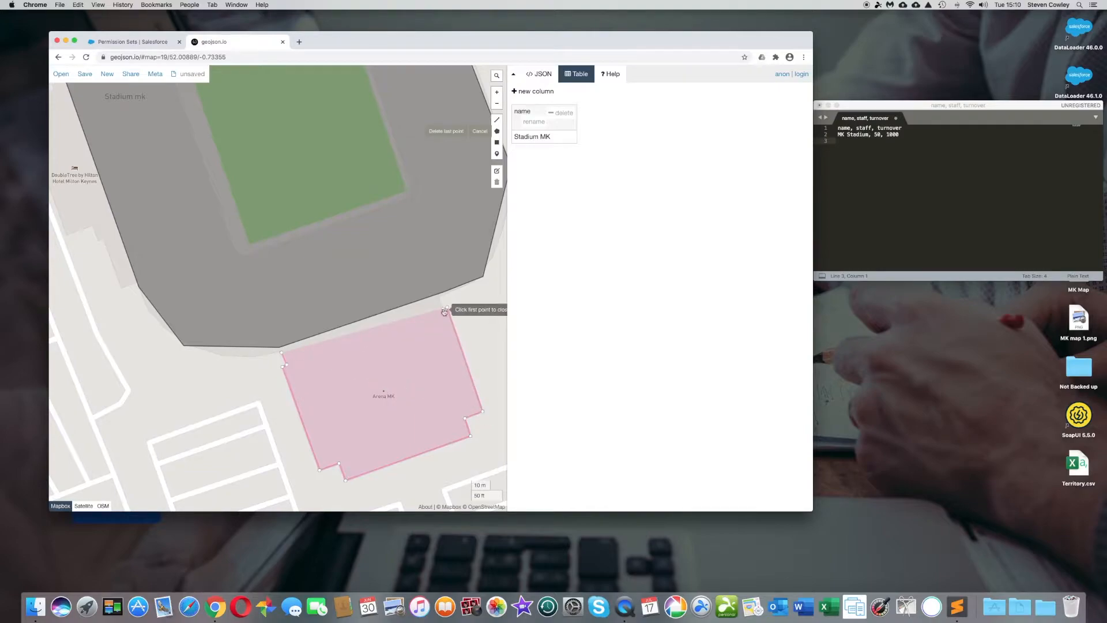
click(438, 297)
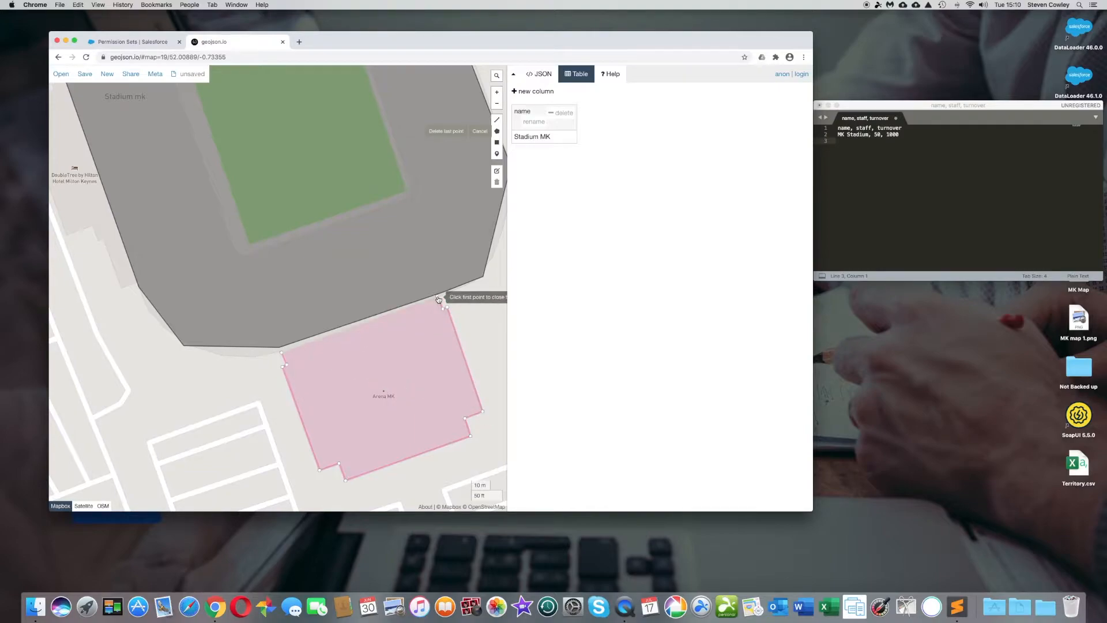
click(282, 353)
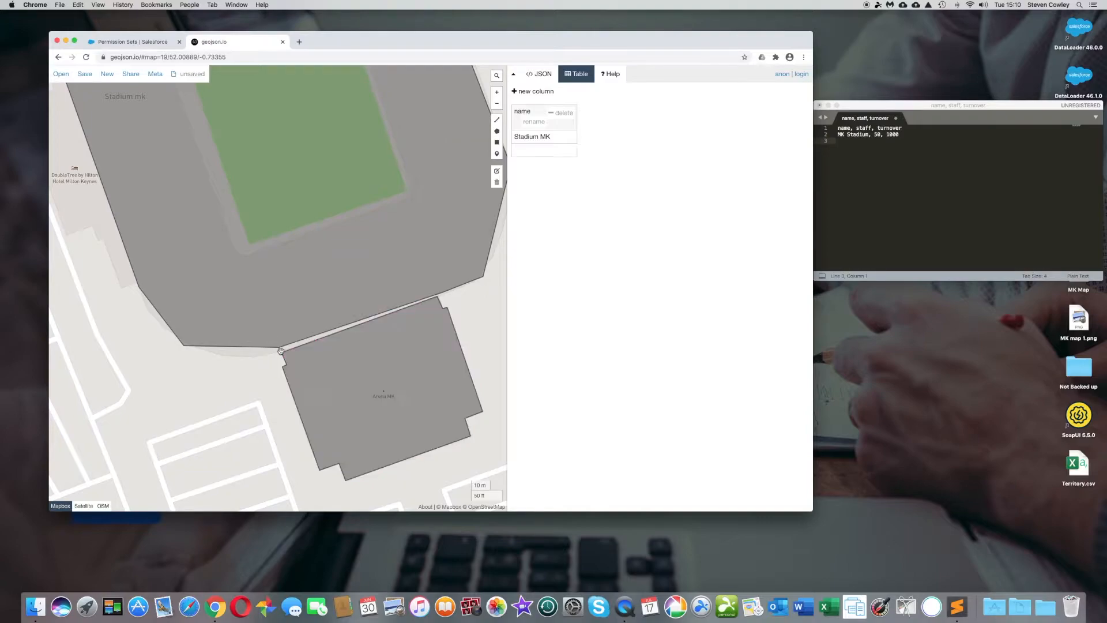
- Check the Arena MK polygon's properties, and examine the properties and coordinates of both features in the GeoJSON code
click(312, 365)
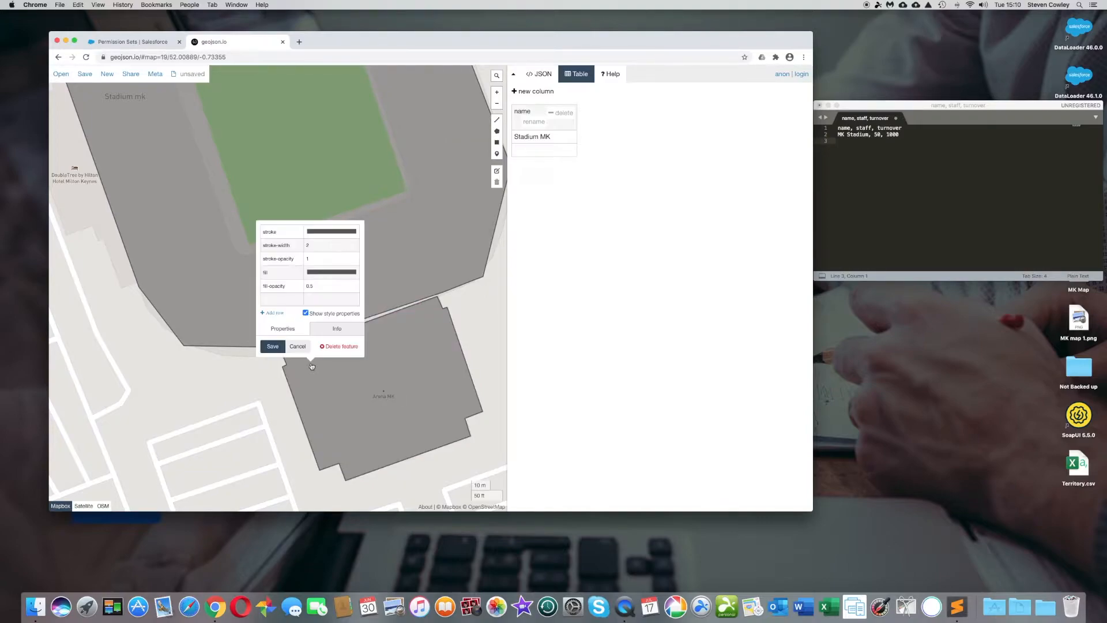
click(407, 349)
click(541, 74)
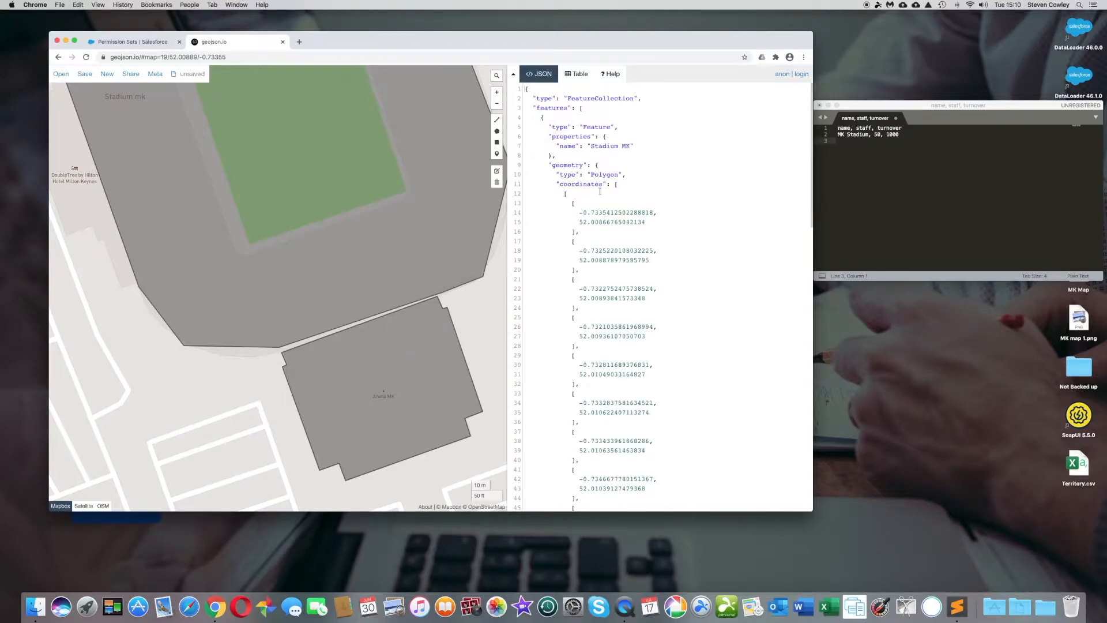
scroll(600, 191, down, 10)
scroll(646, 248, up, 10)
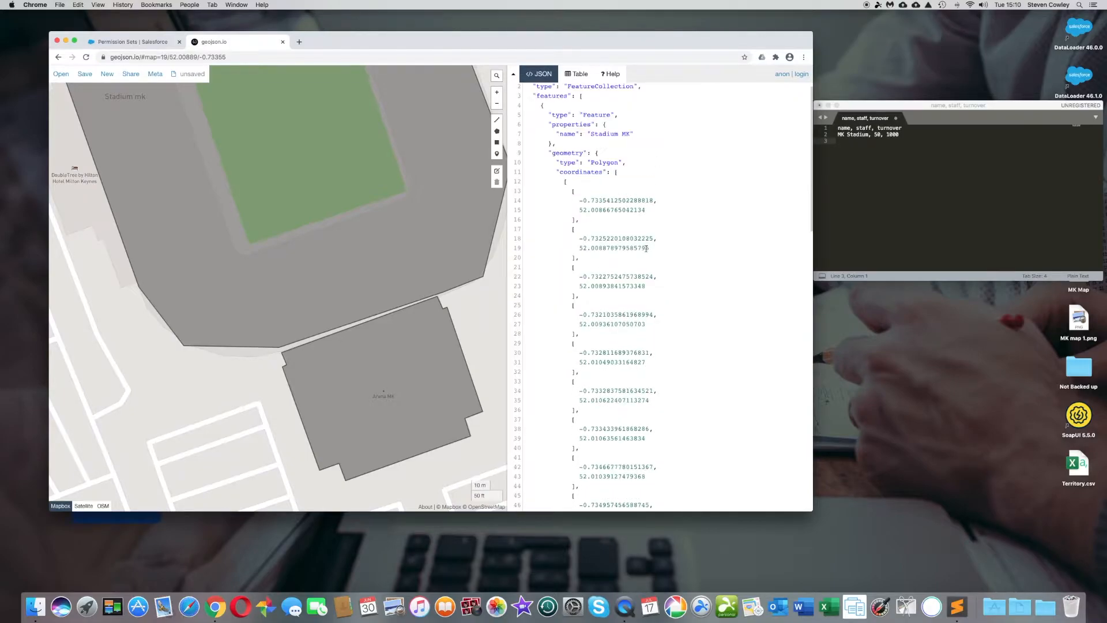
scroll(646, 249, down, 5)
scroll(646, 249, up, 1)
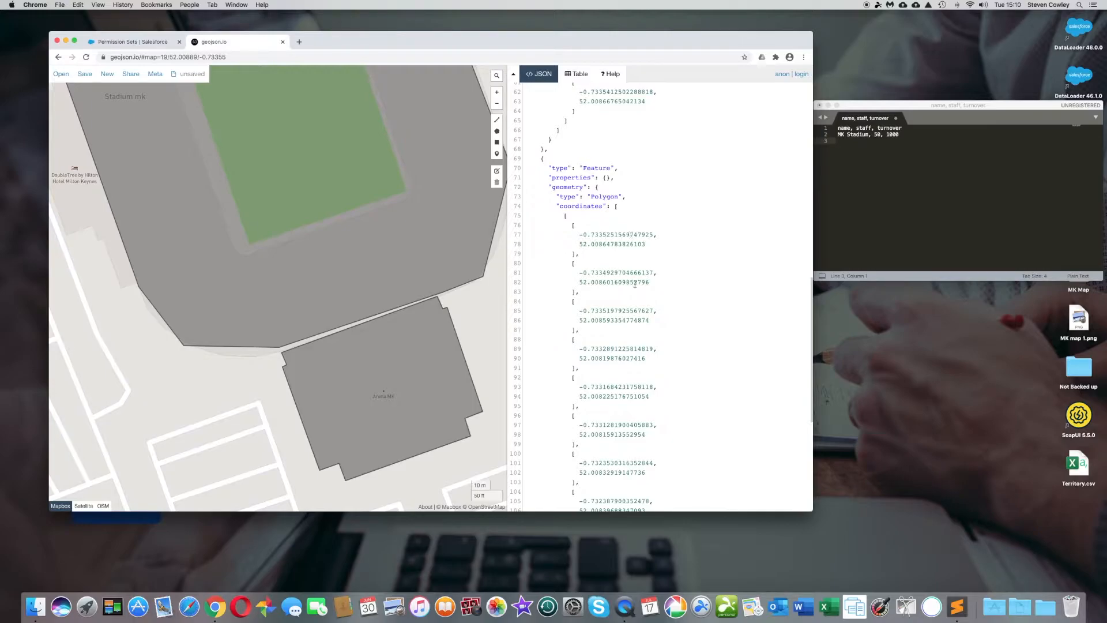
scroll(635, 284, up, 5)
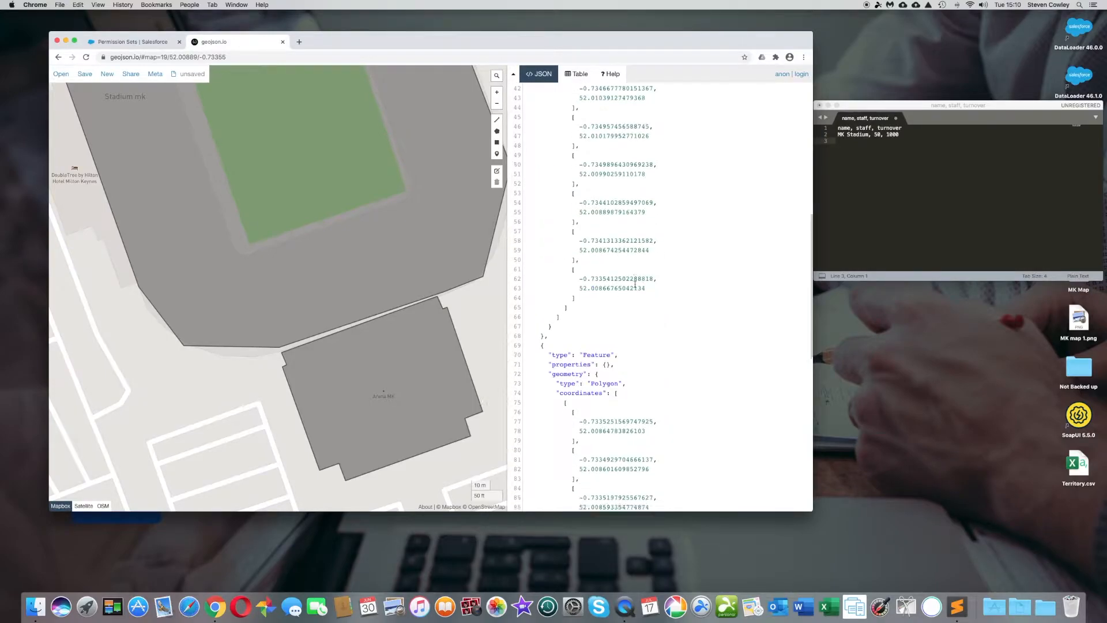
- In the feature table, enter Arena MK as the name of the second polygon
scroll(635, 284, down, 5)
scroll(635, 283, up, 6)
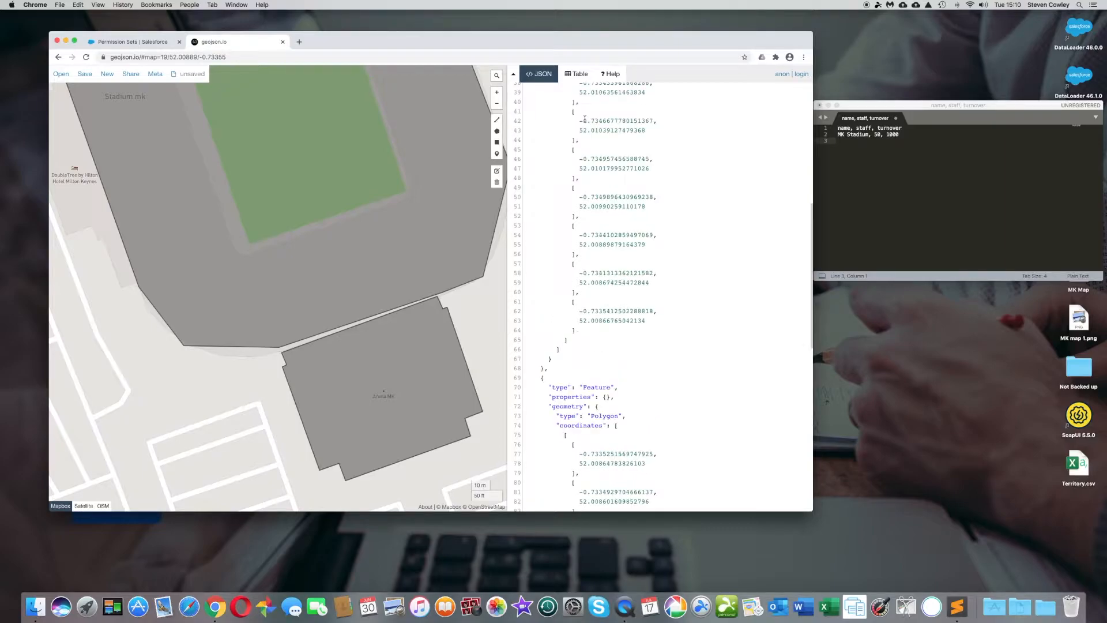
click(576, 75)
click(553, 156)
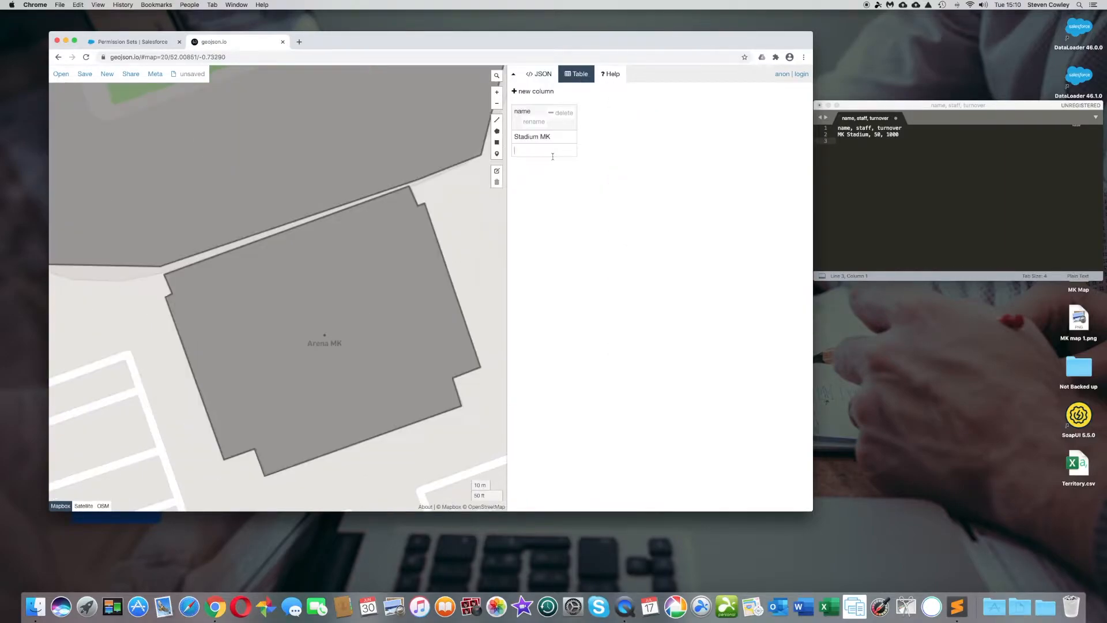
text(Are)
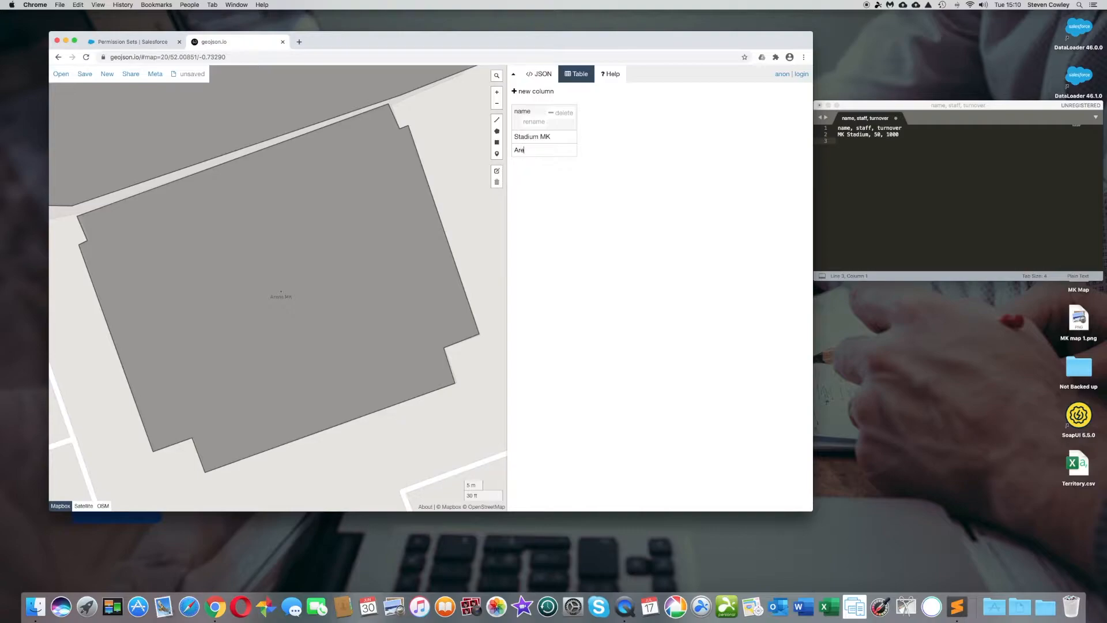
text(na MK)
- In Sublime Text, add the row "Arena MK, 20, 500" below the stadium row and start a new line
click(856, 146)
text(Arena)
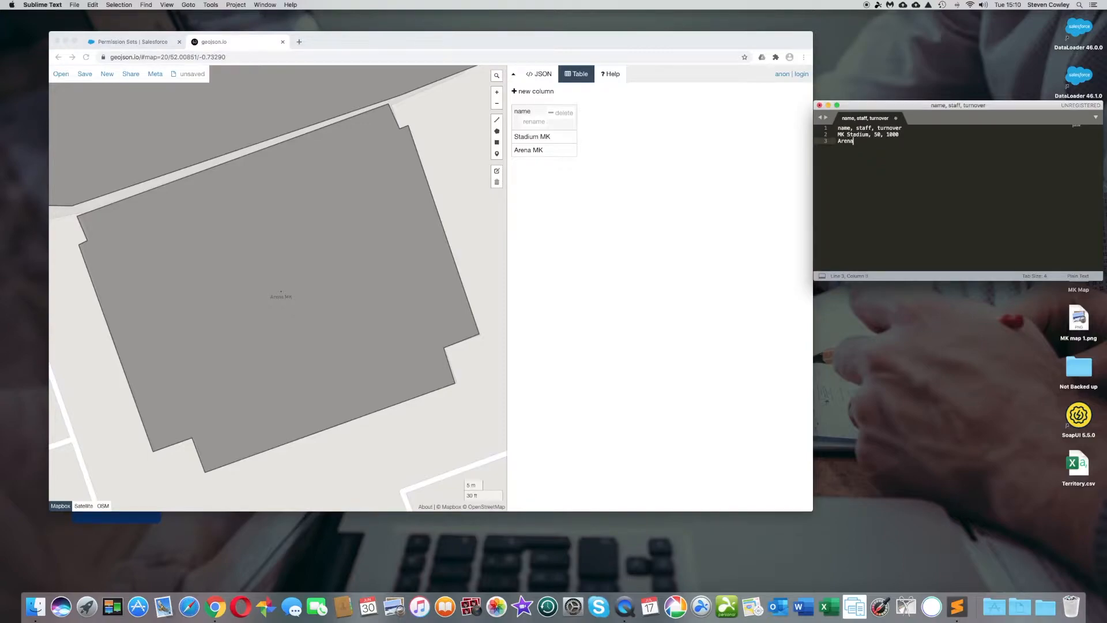
text( MK, 20, 500)
key(Return)
- Back in geojson.io, draw a line from the car park near V6 Grafton St, passing north of the stadium, to V7 Saxon St
click(490, 94)
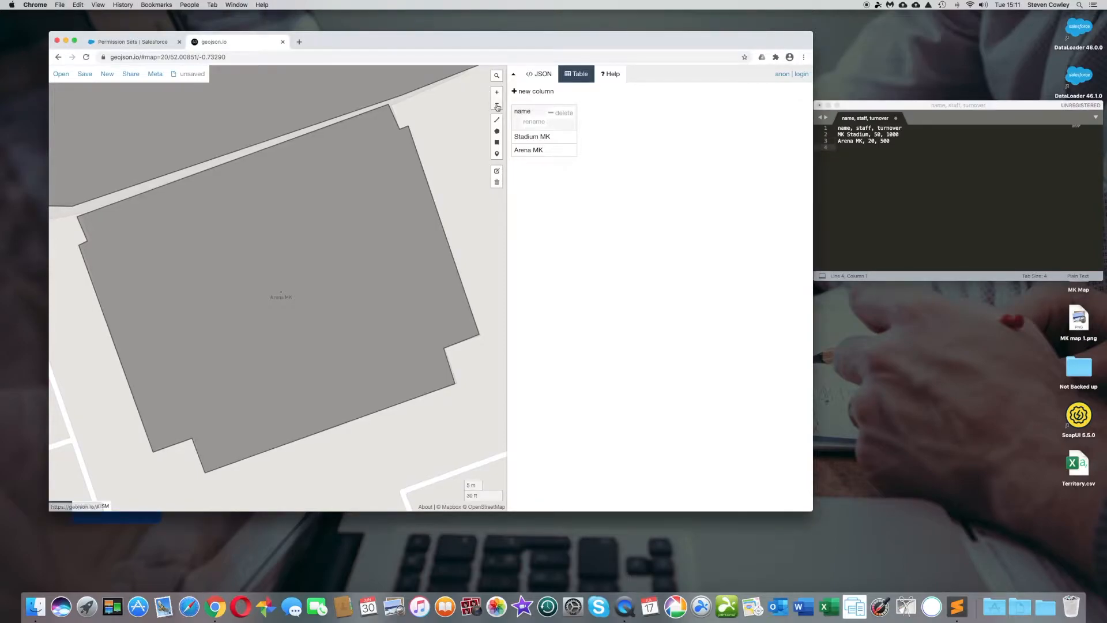
click(496, 104)
click(497, 106)
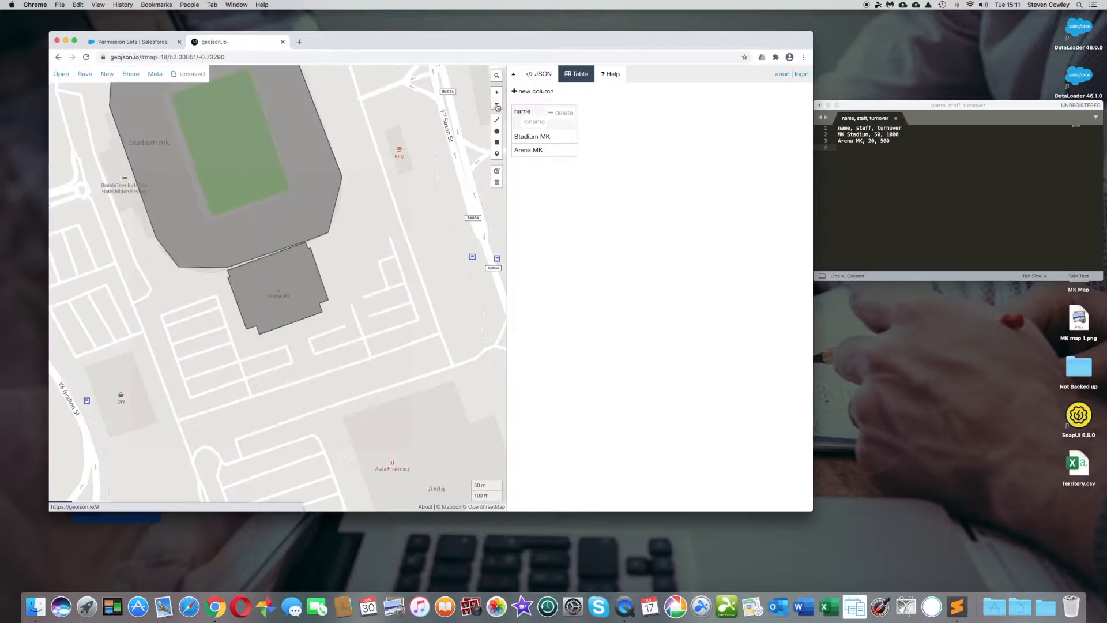
click(498, 107)
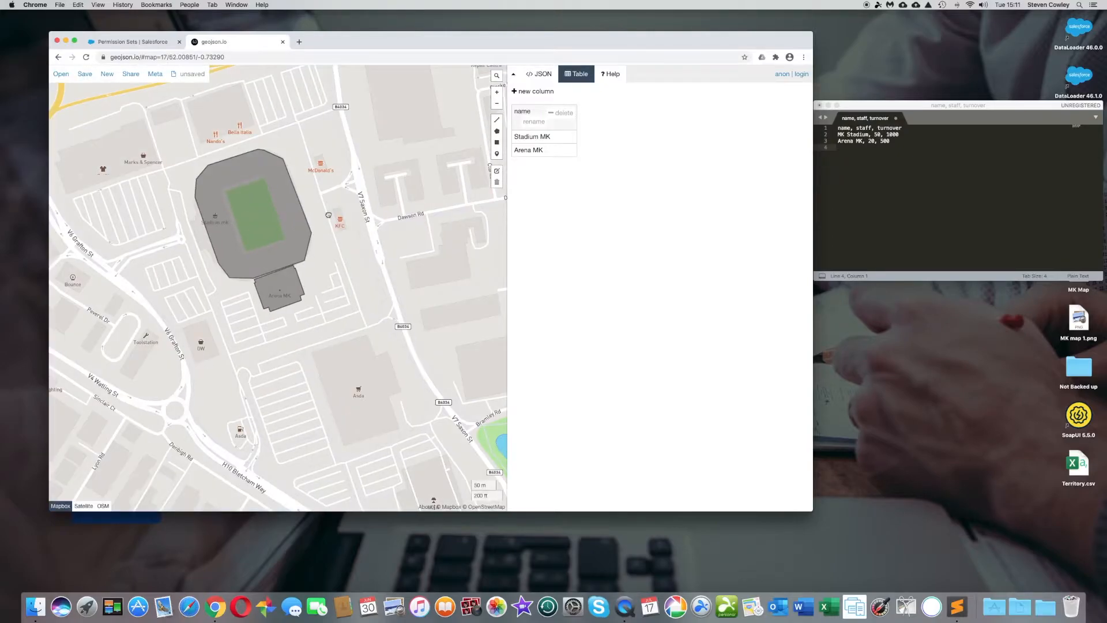
drag(378, 243, 391, 247)
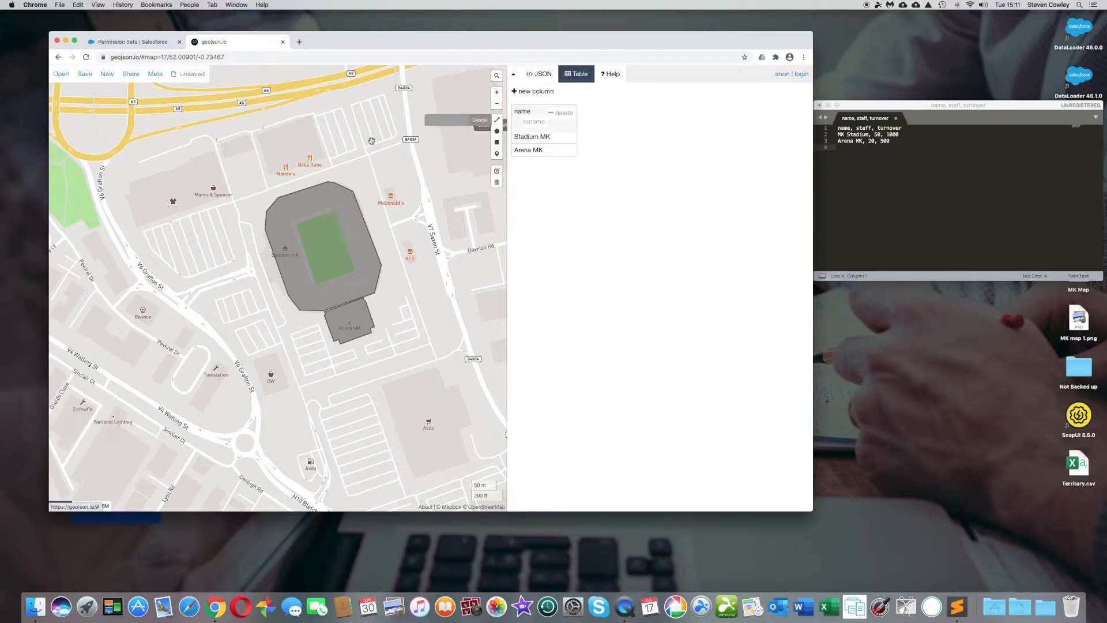
click(143, 231)
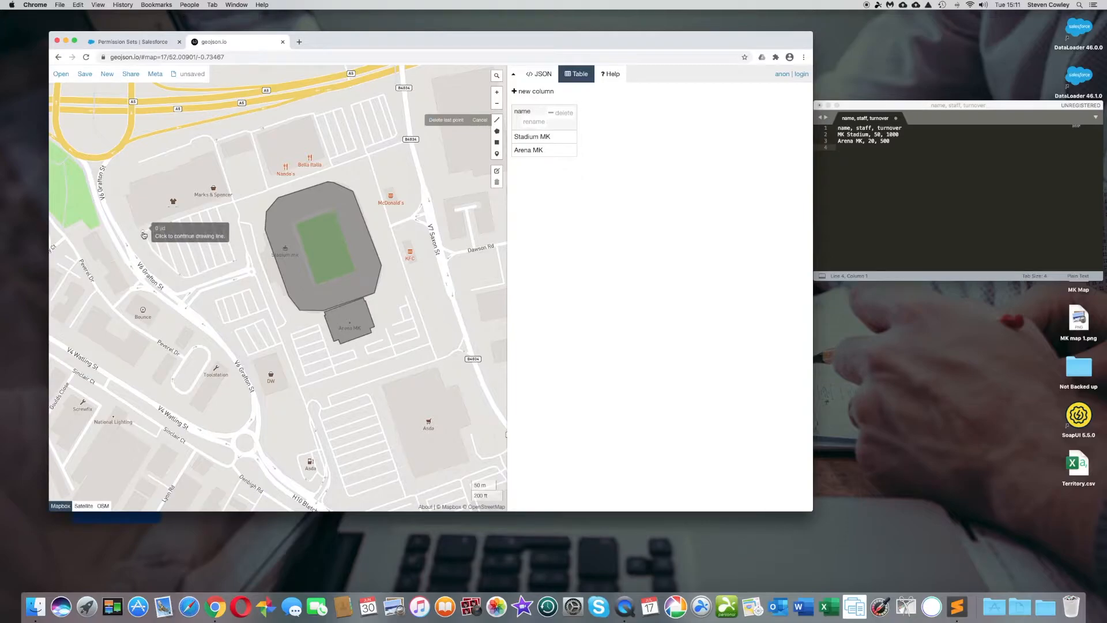
click(368, 154)
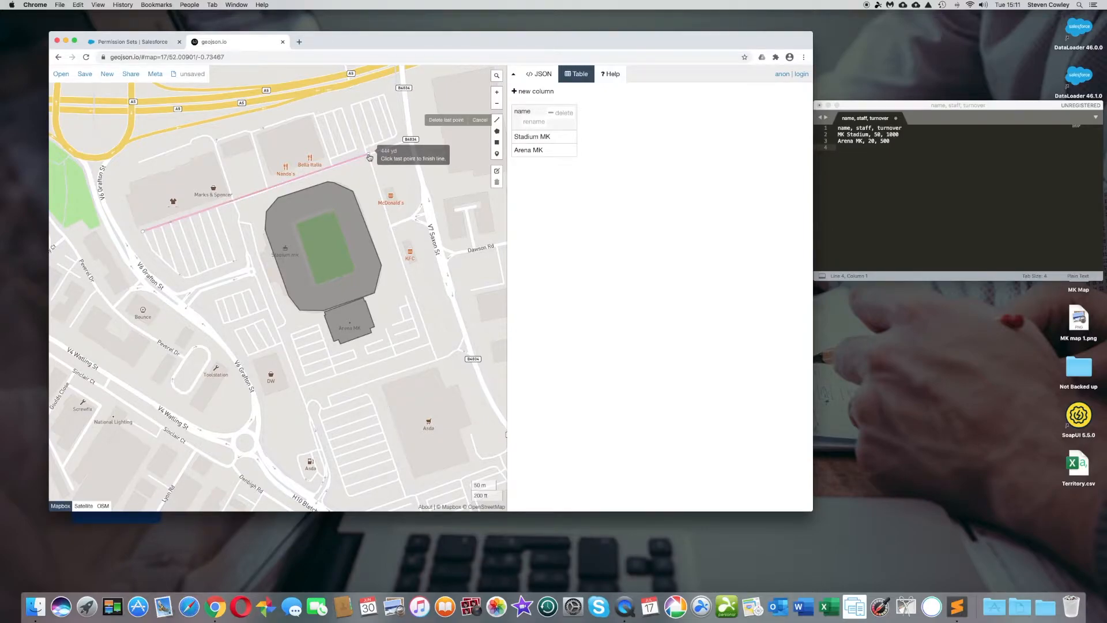
click(412, 142)
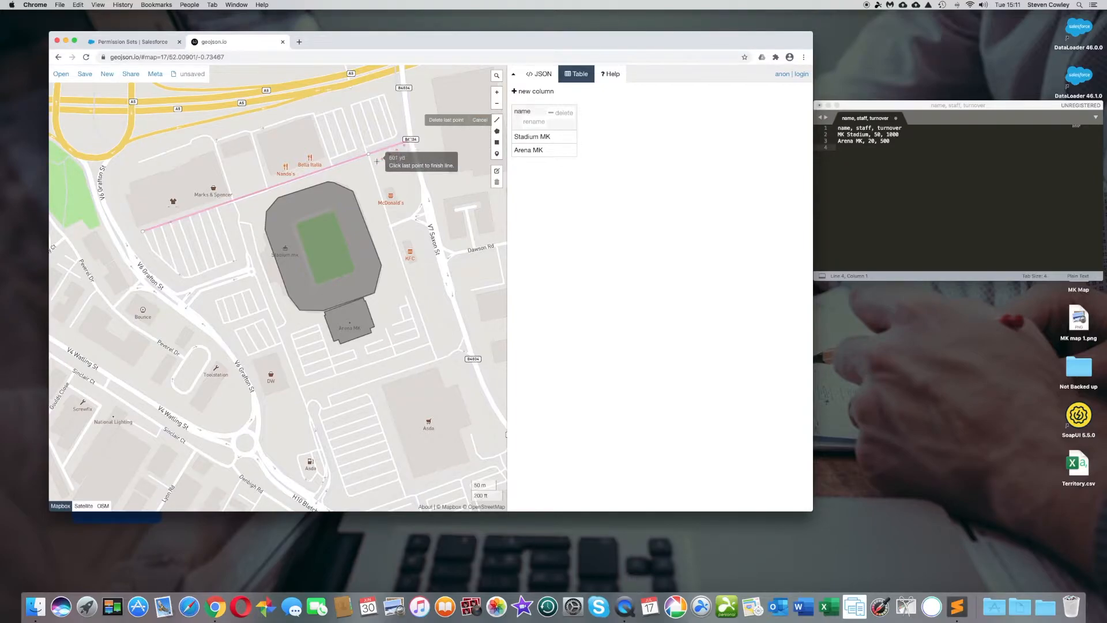
click(411, 141)
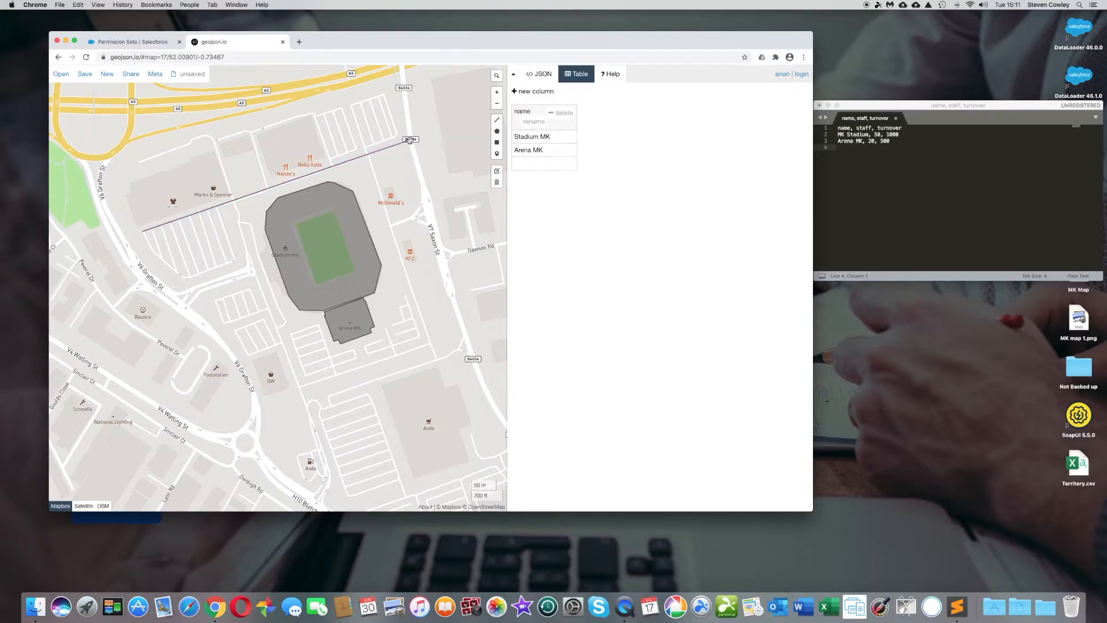
- Draw a three-point line from beside Marks & Spencer along the car park's east edge and back towards V6 Grafton St
click(497, 119)
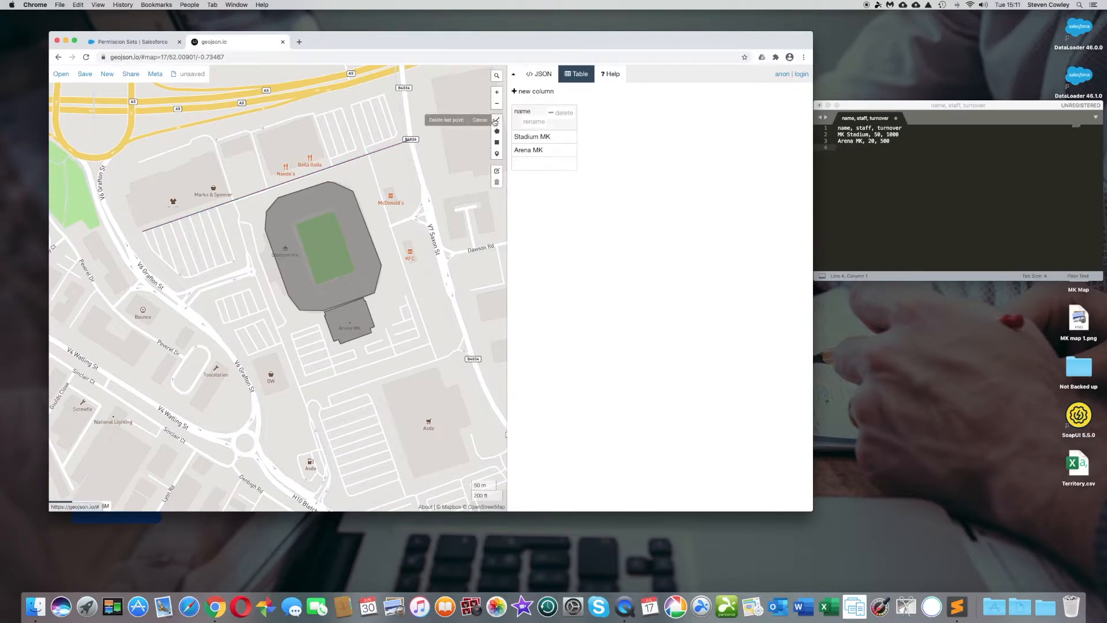
click(216, 149)
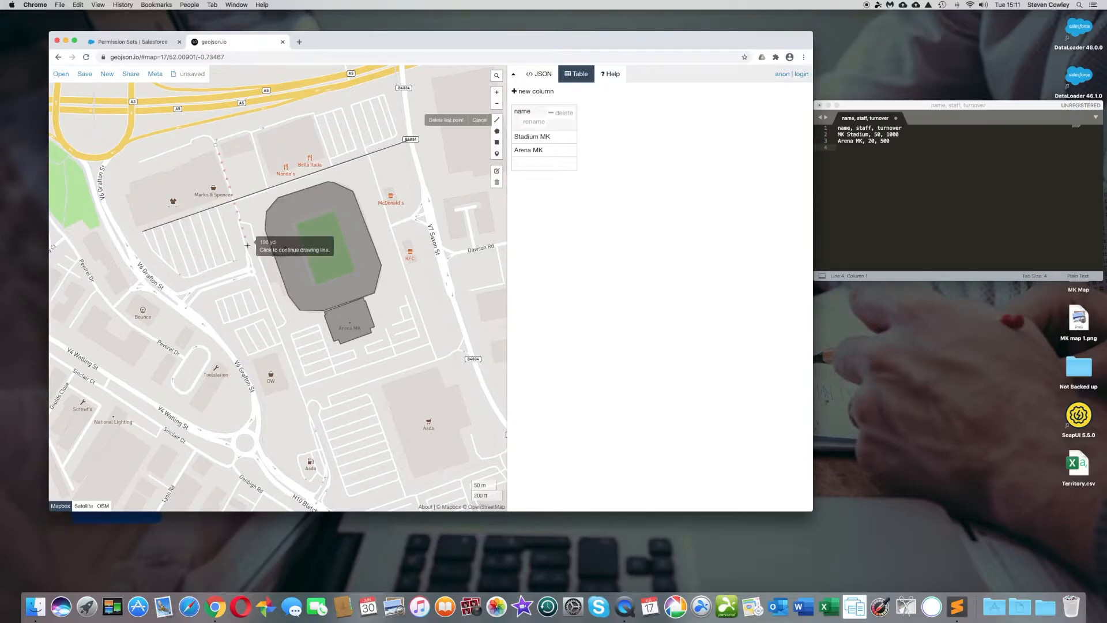
click(253, 274)
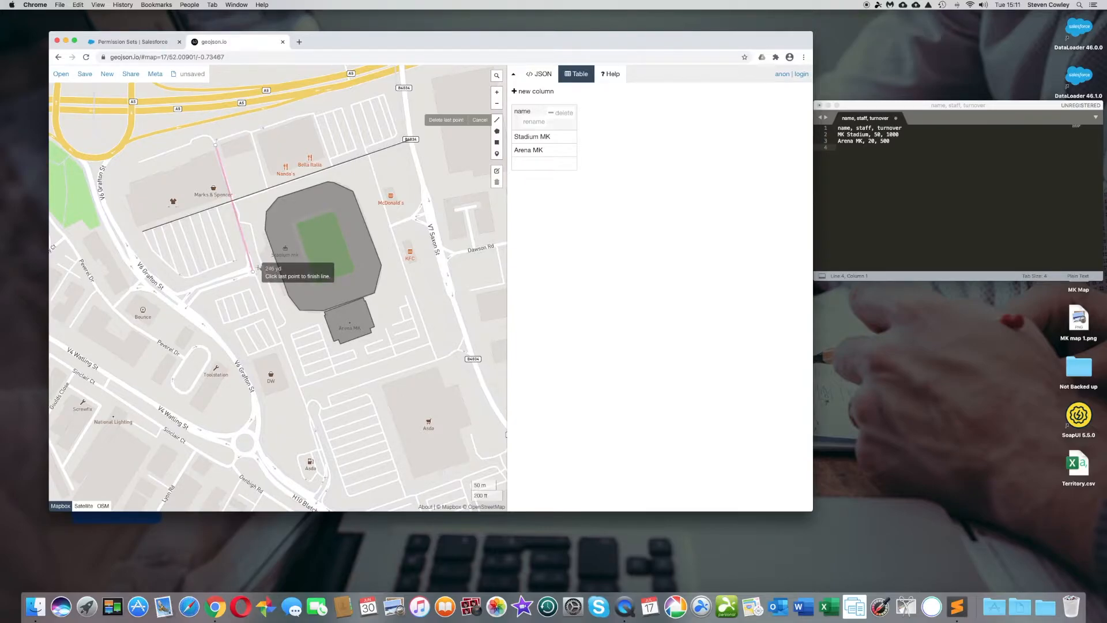
click(192, 290)
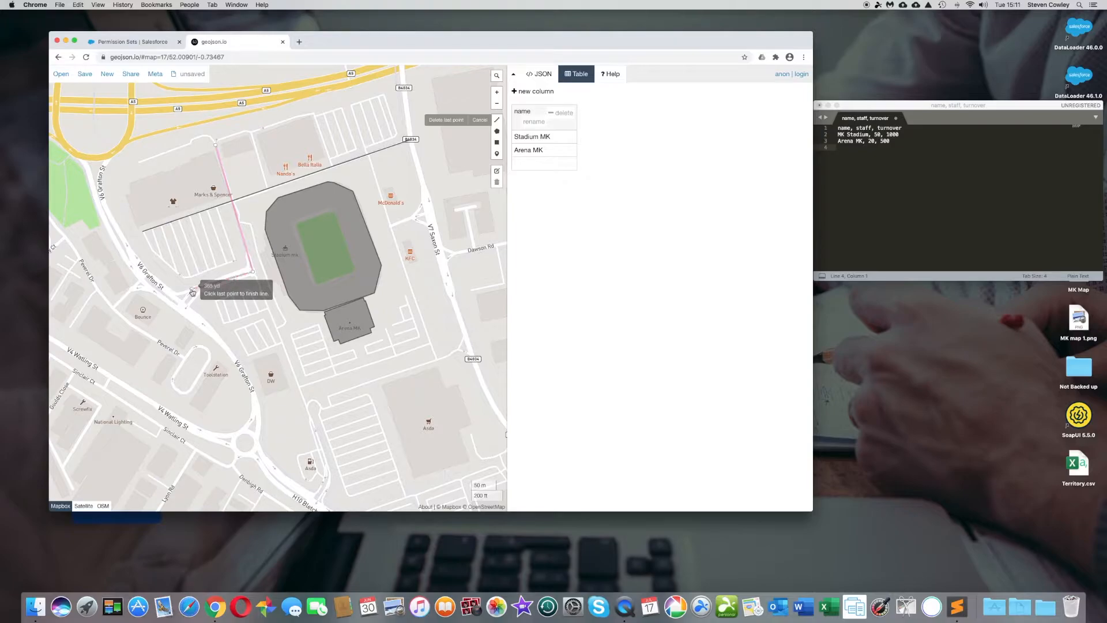
drag(192, 291, 195, 298)
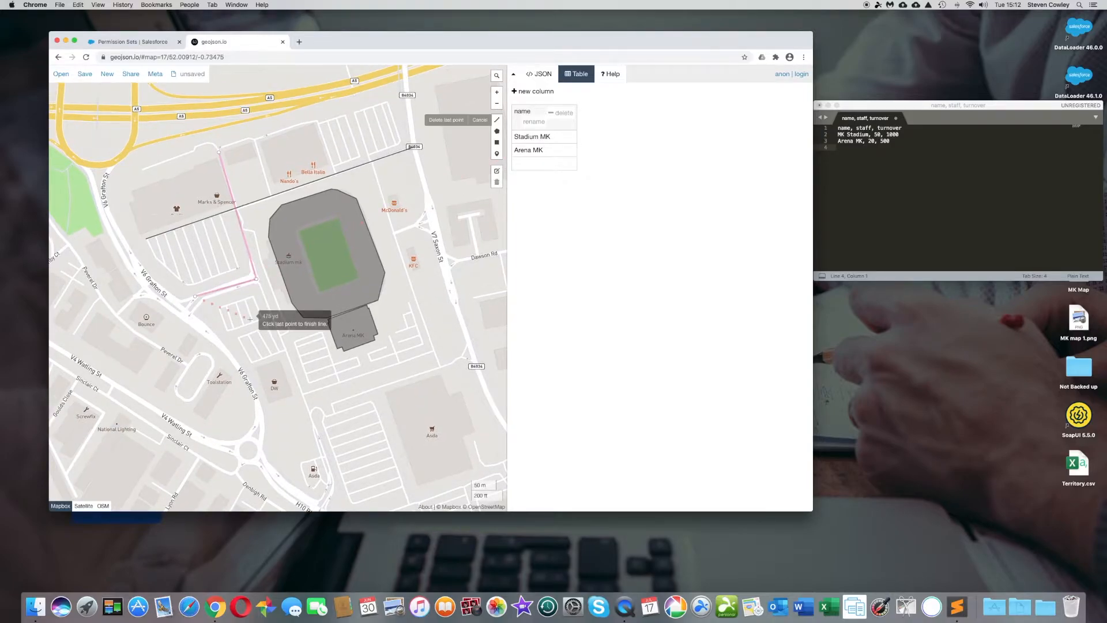
click(196, 296)
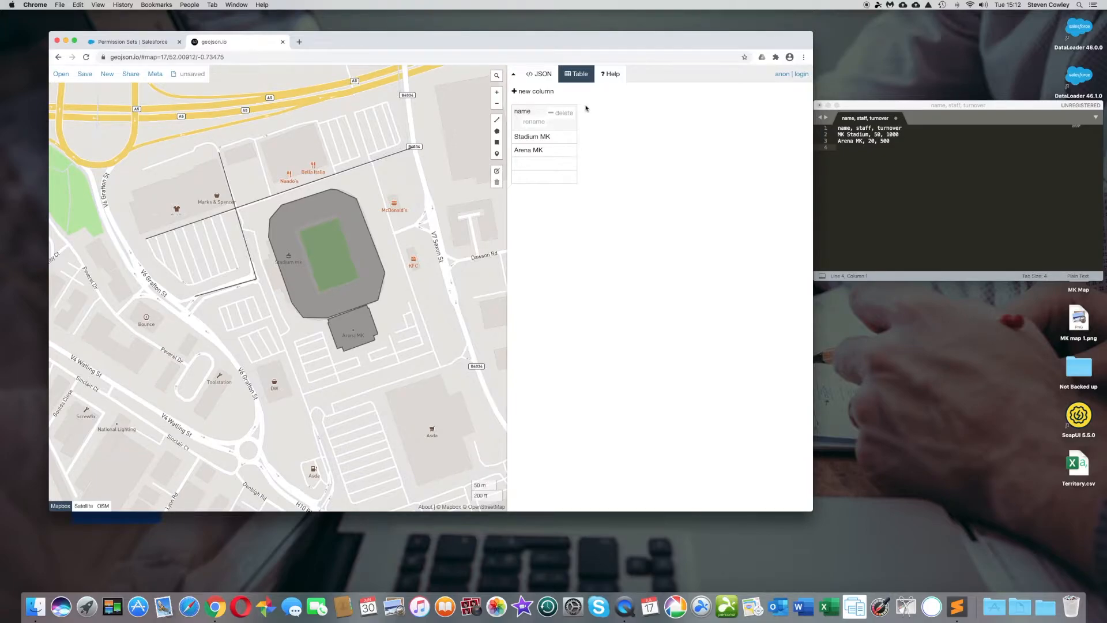
click(497, 120)
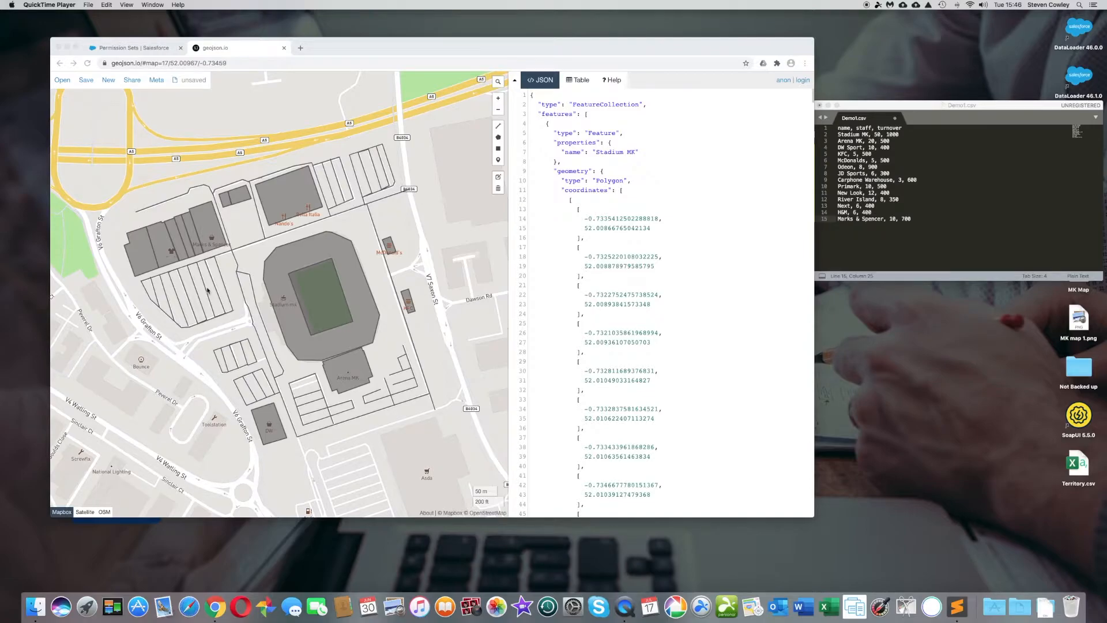
- Try to save the map without choosing a format, reload the page and recover the last edited map
click(921, 106)
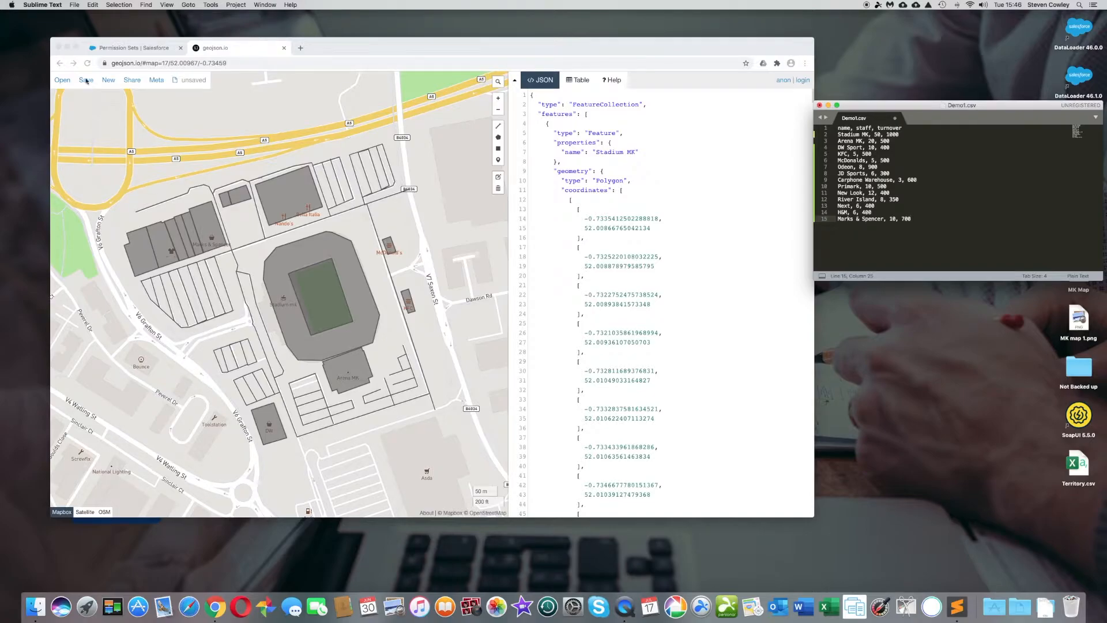
click(85, 79)
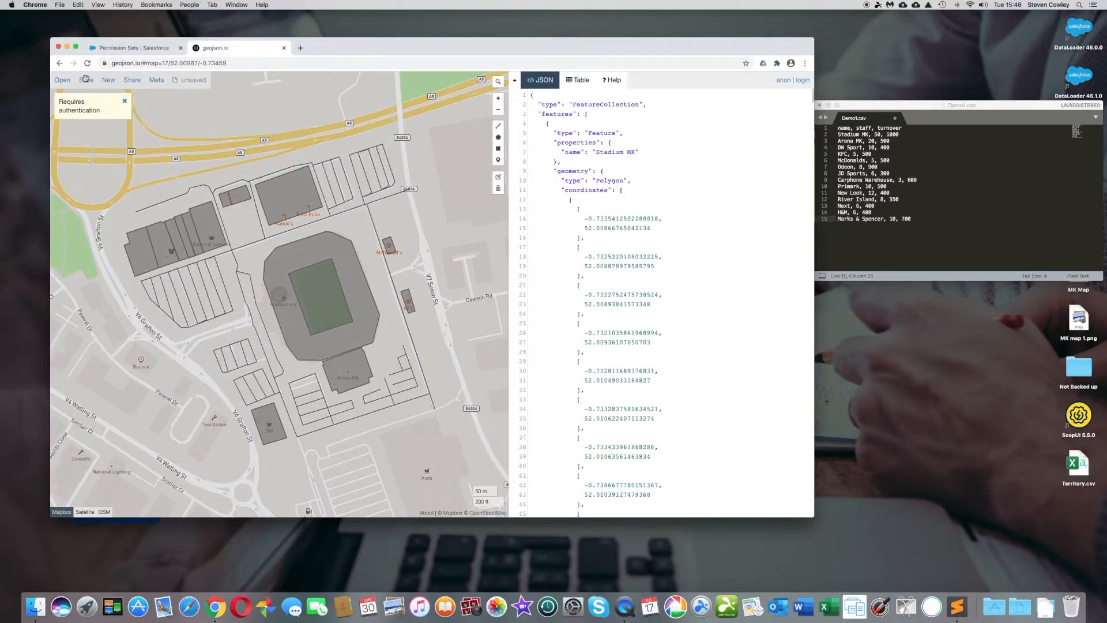
click(124, 99)
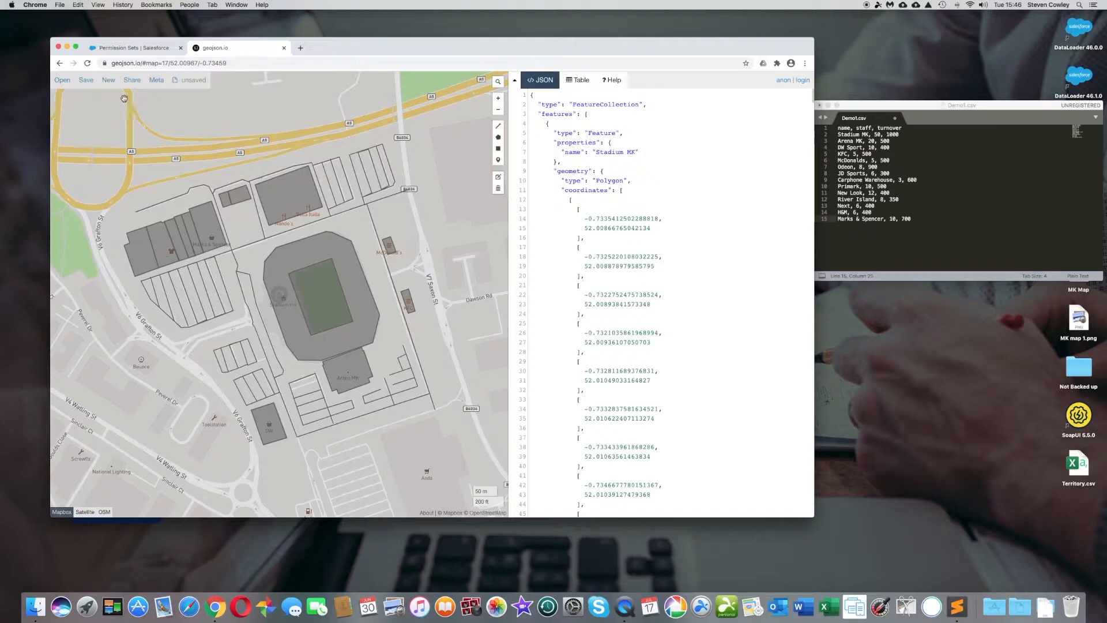
click(88, 62)
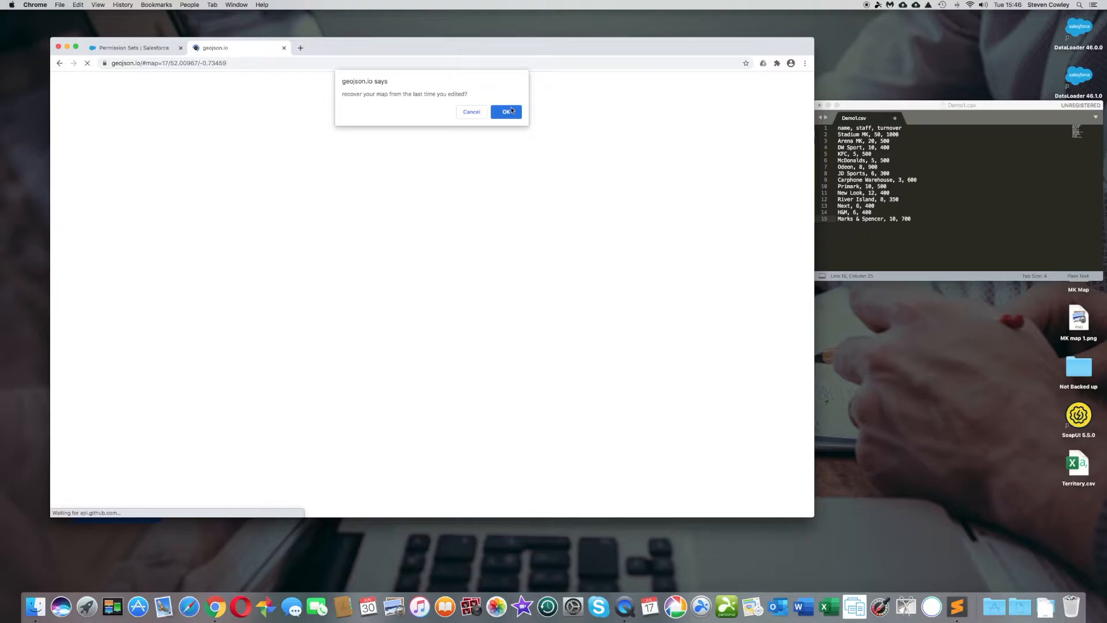
click(512, 111)
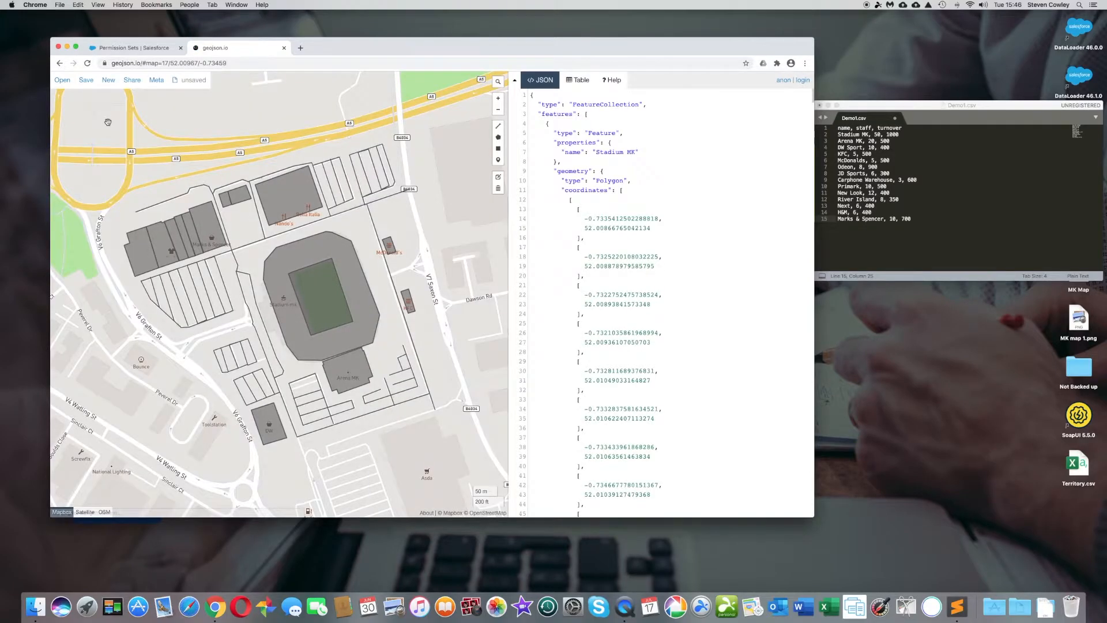
- Download the map in GeoJSON format, and save the changes to Demo1.csv in Sublime Text
mouse_move(86, 81)
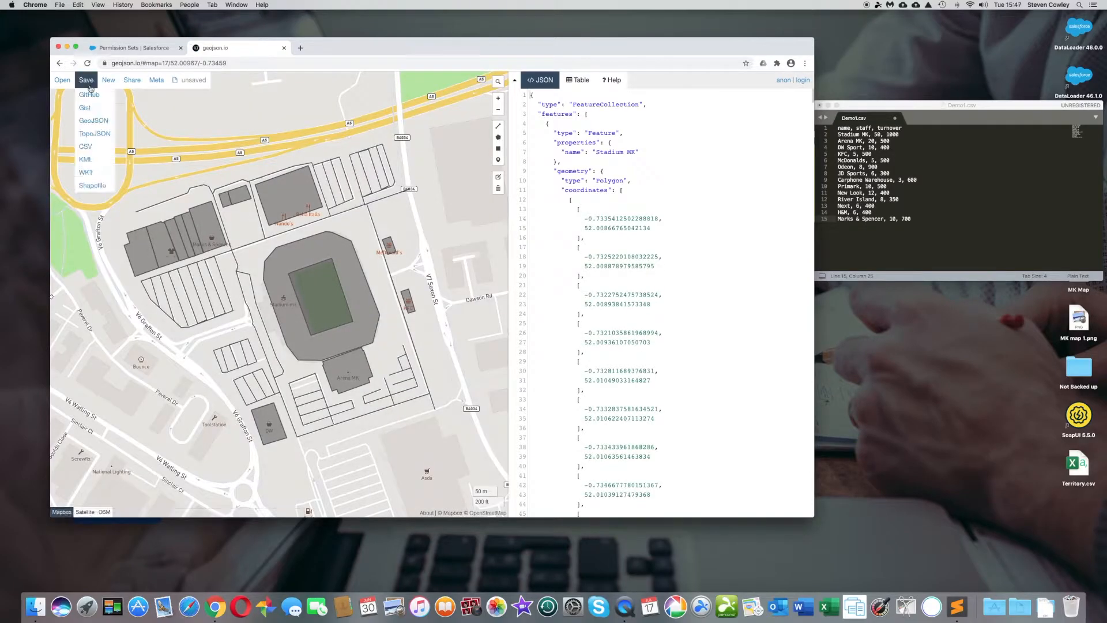
click(97, 122)
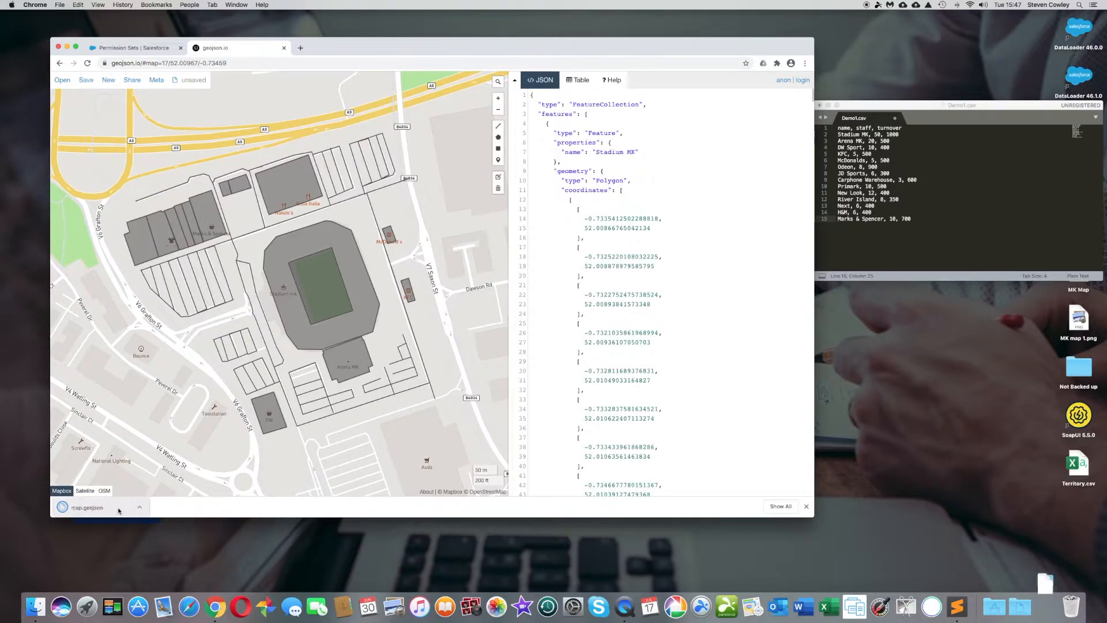
click(895, 110)
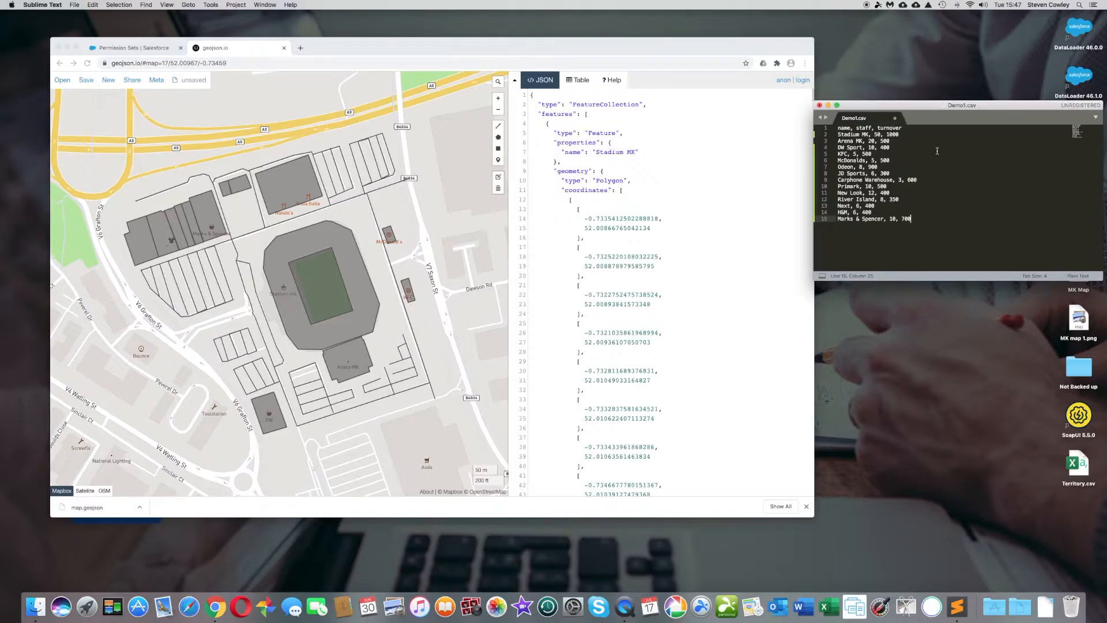
click(73, 4)
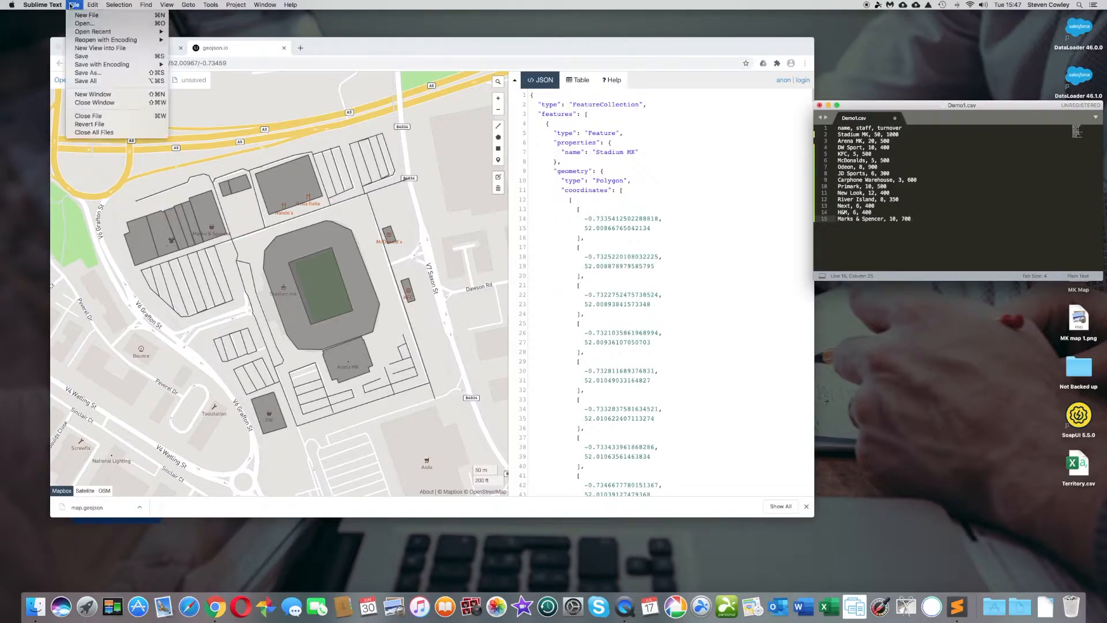
click(109, 57)
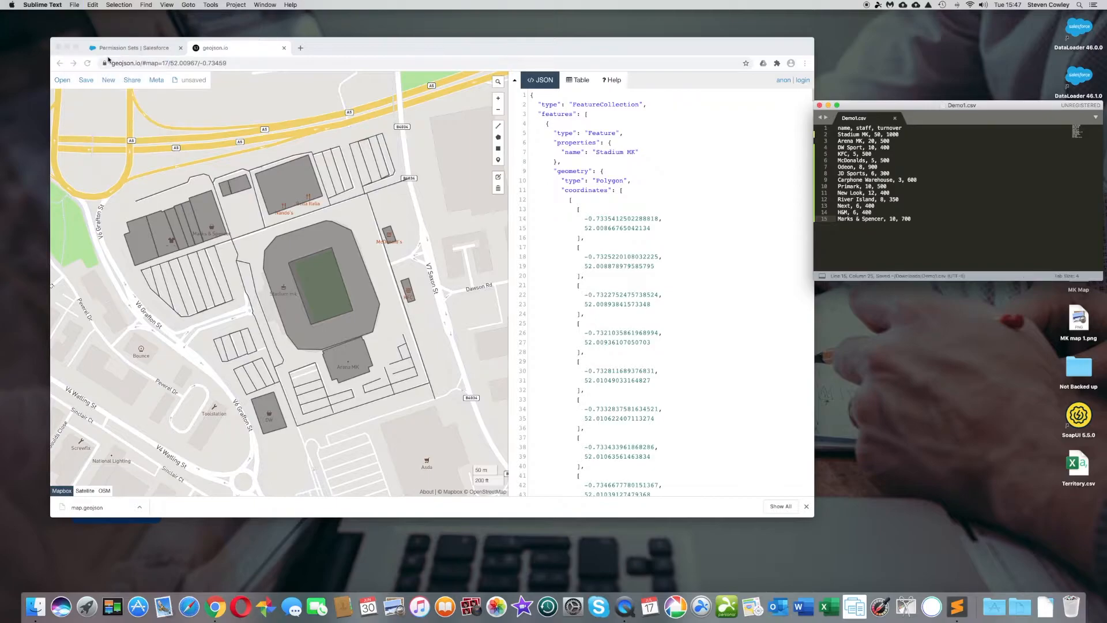
- Switch to Salesforce in the browser and launch the Analytics Studio app
click(151, 50)
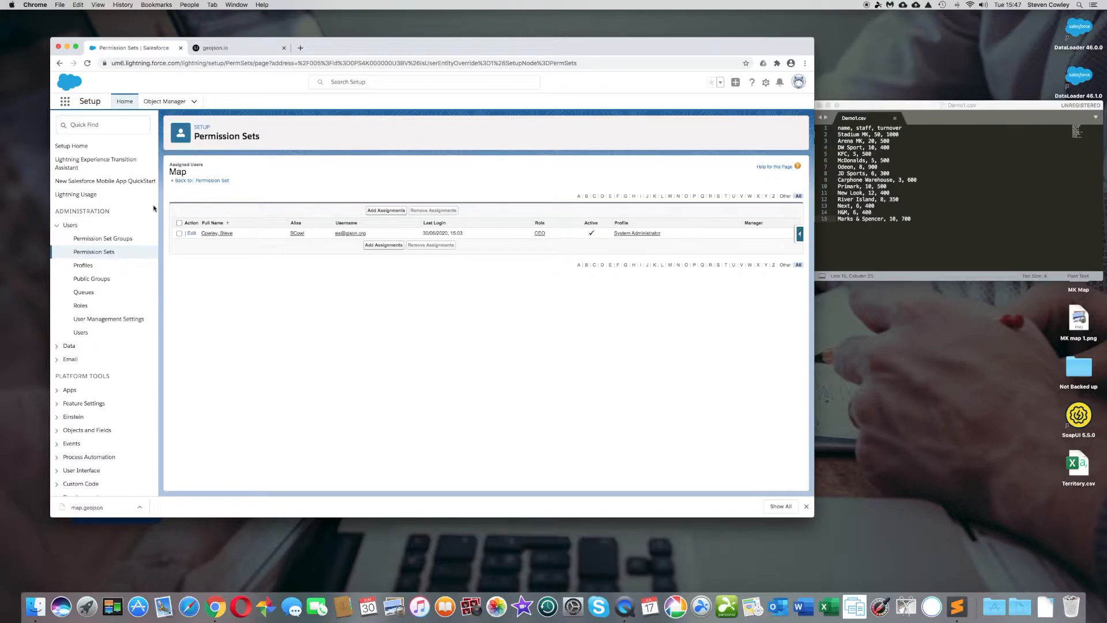
click(65, 104)
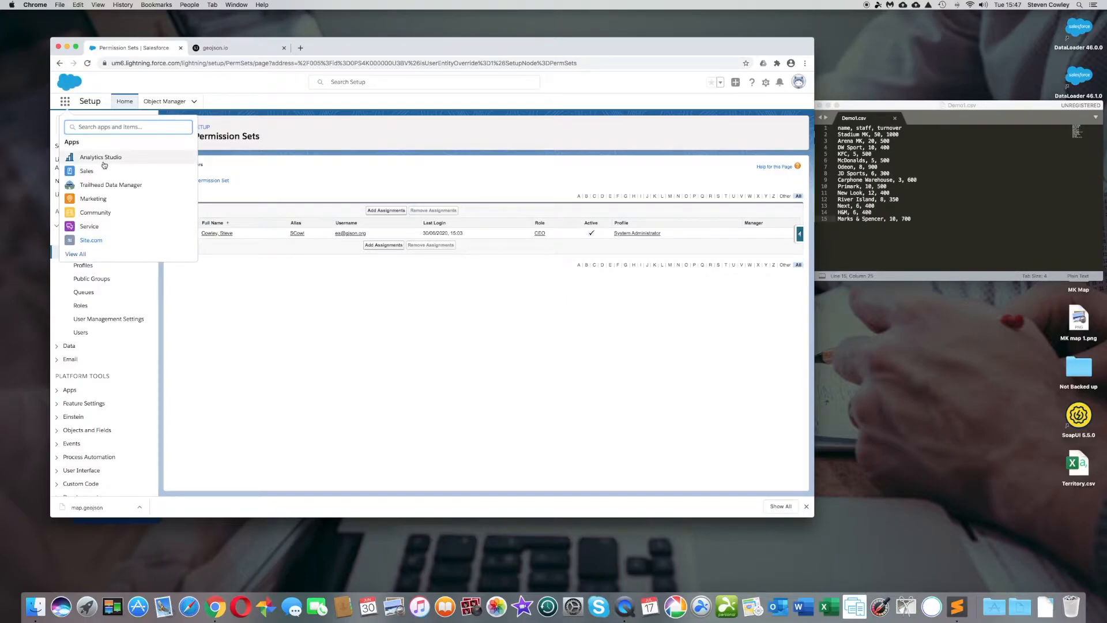
click(104, 165)
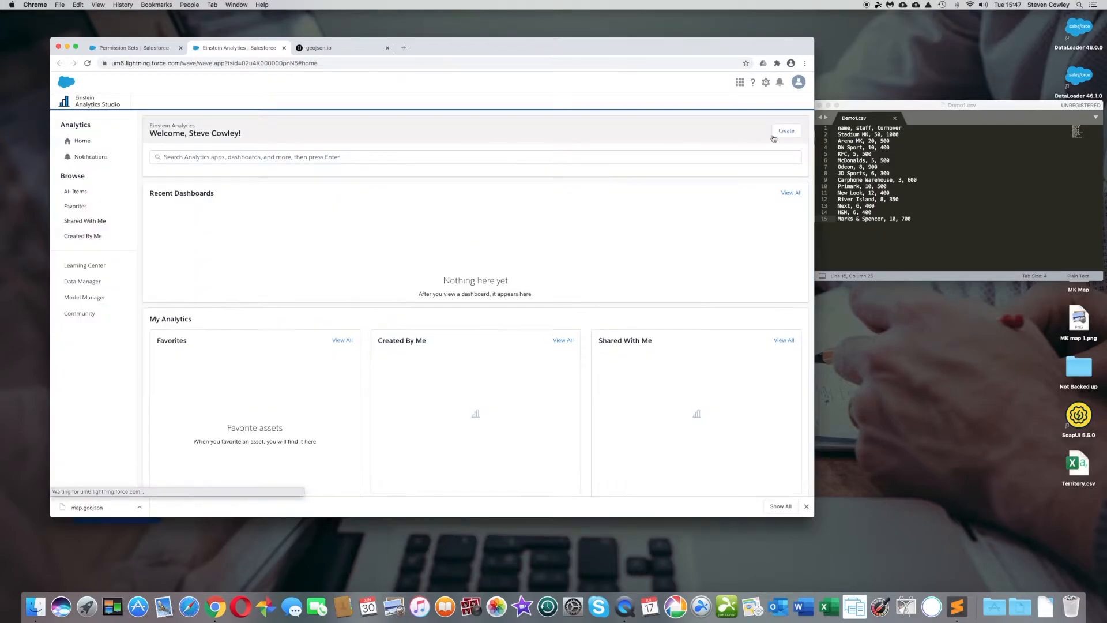
- Start a new CSV dataset from the downloaded Demo1.csv, keeping the name Demo1 and the app My Private App
click(785, 132)
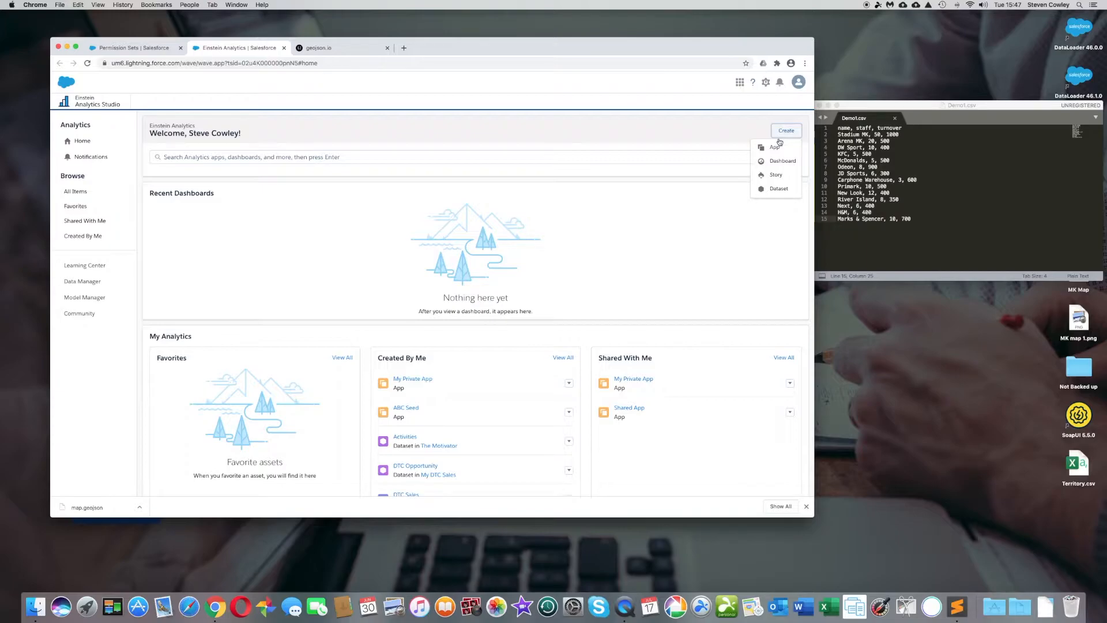
click(777, 189)
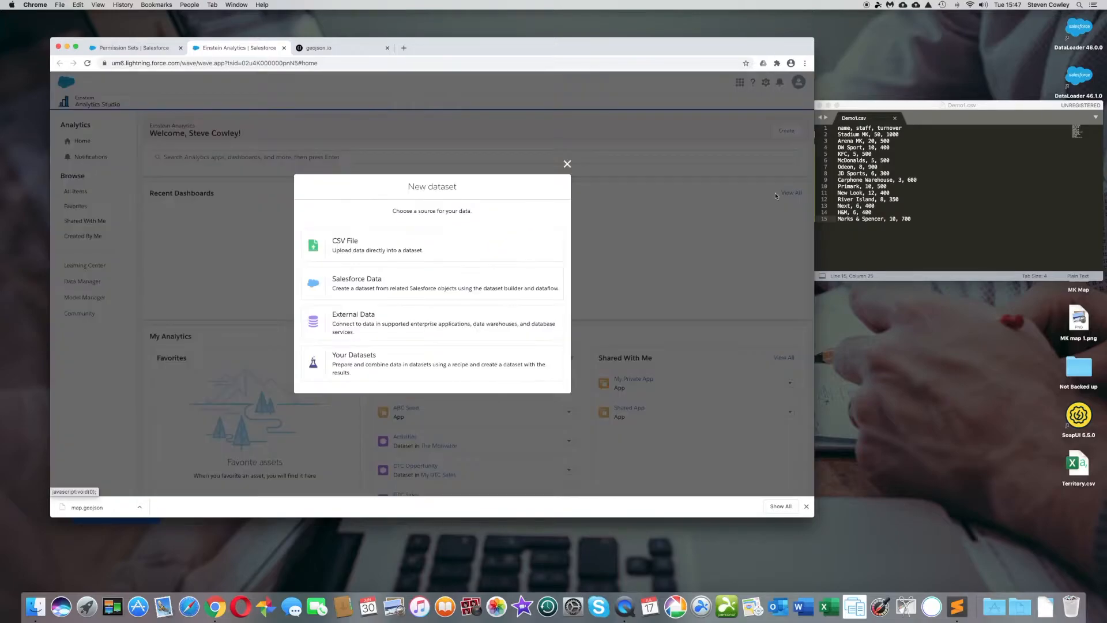
click(443, 242)
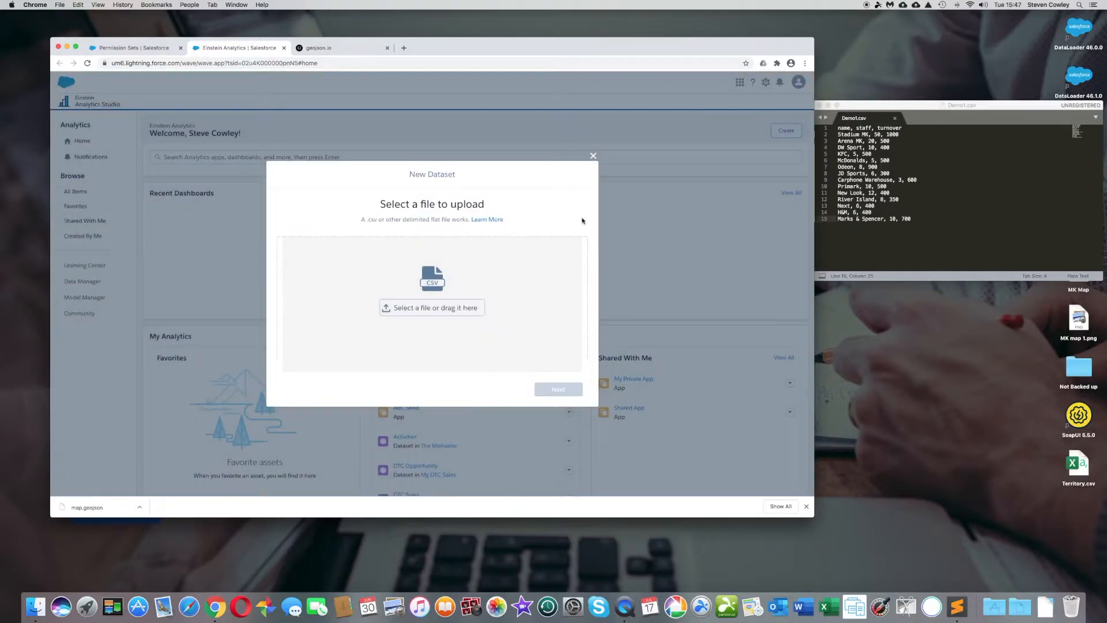
drag(959, 105, 938, 88)
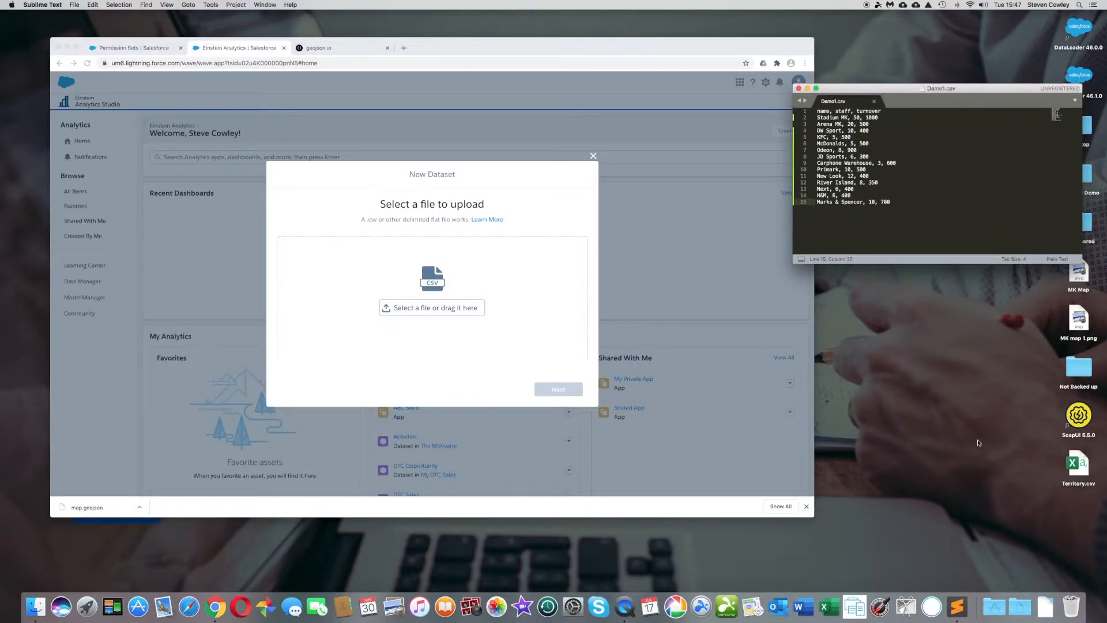
click(1046, 606)
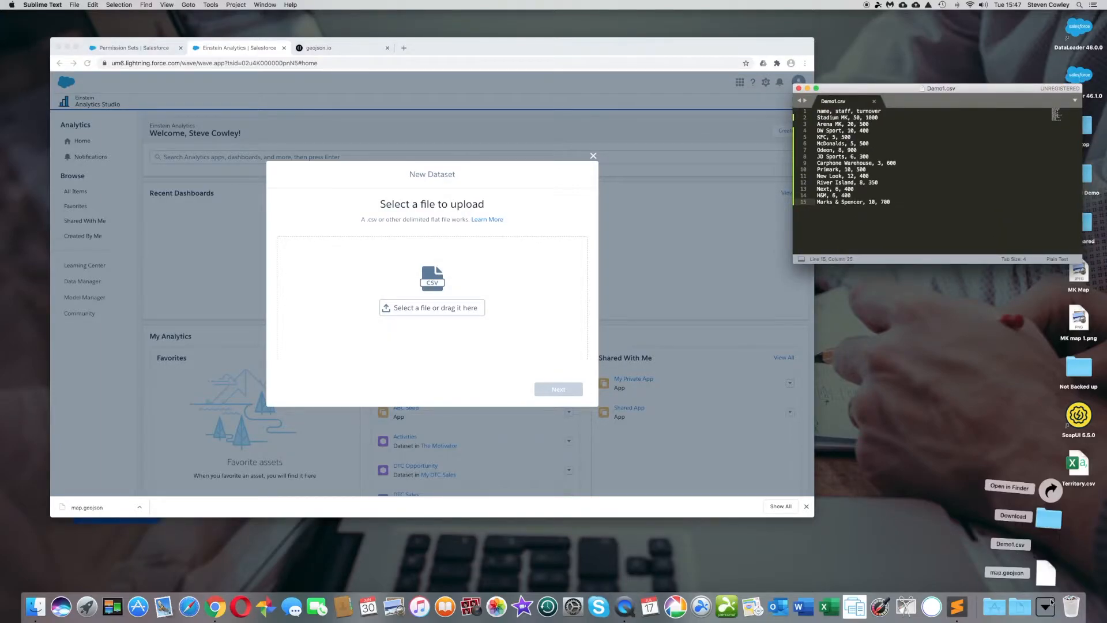
drag(1045, 547, 420, 308)
click(566, 392)
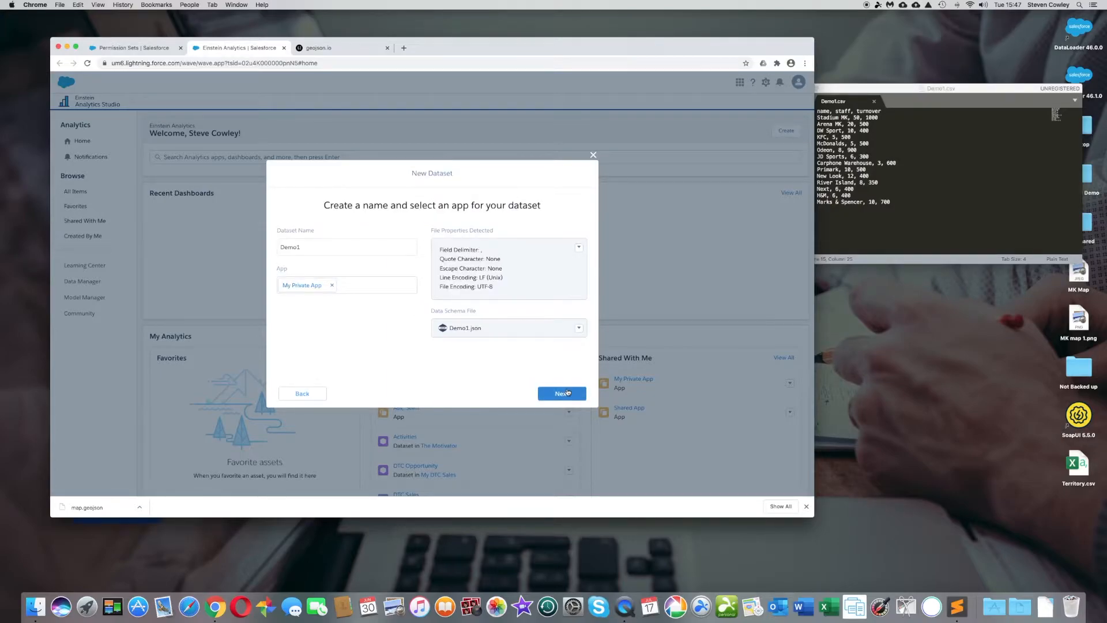
click(567, 394)
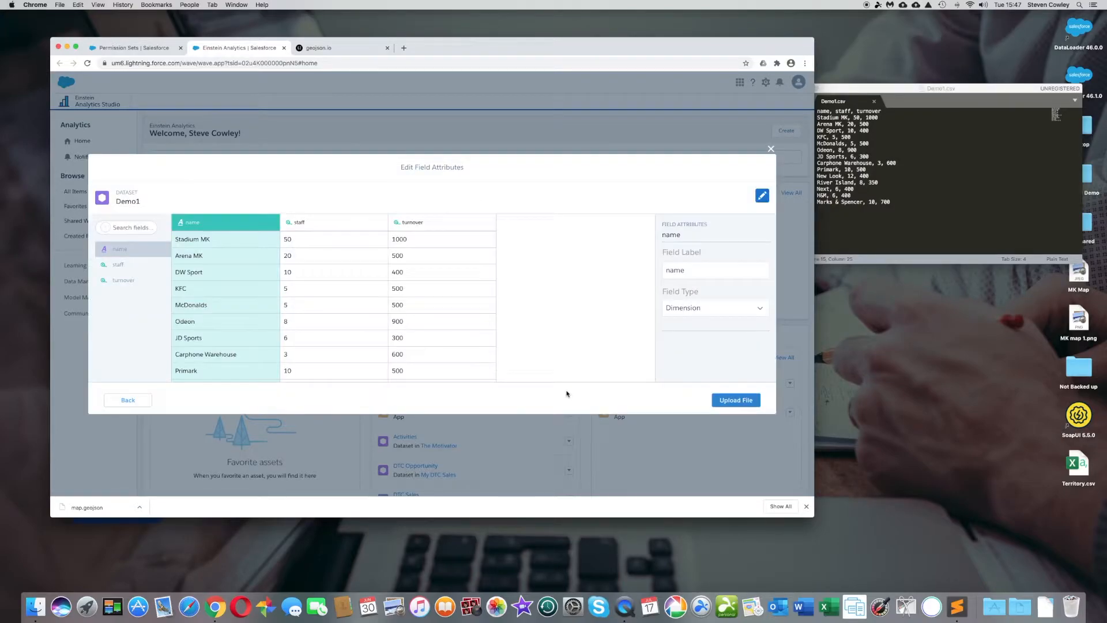
- Check the data rows and the name, staff and turnover field attributes, and upload the file
scroll(289, 311, down, 3)
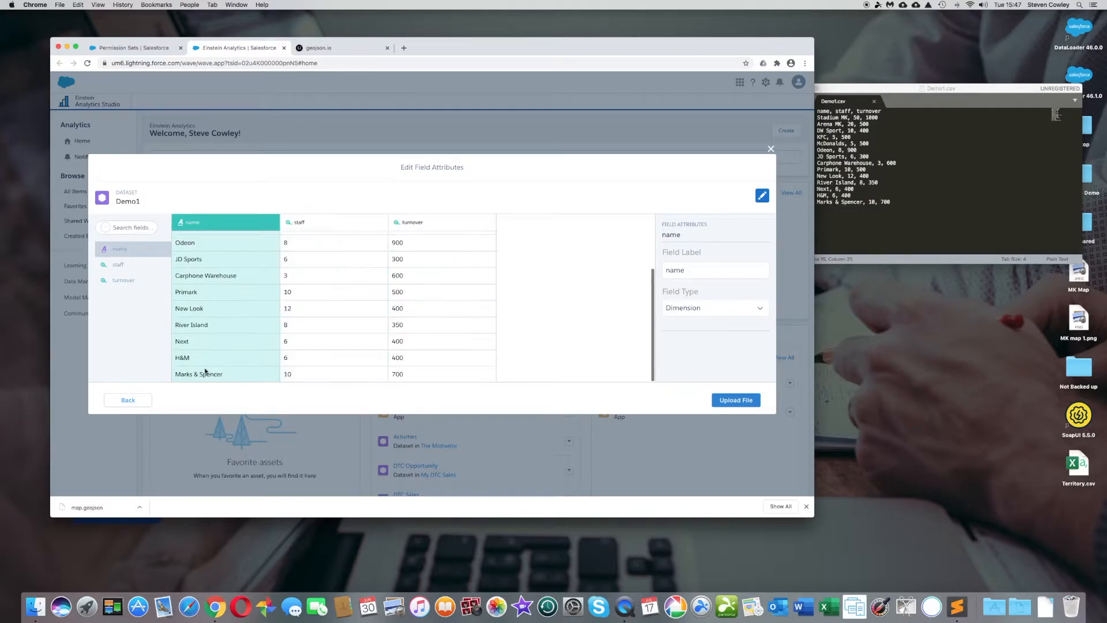
click(882, 210)
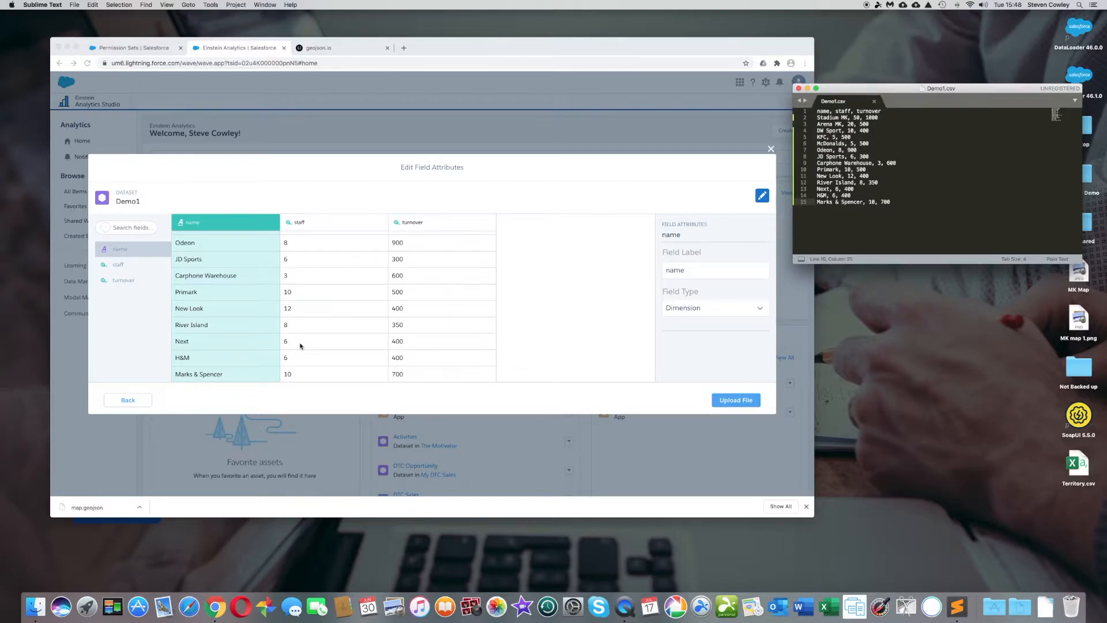
scroll(352, 284, up, 3)
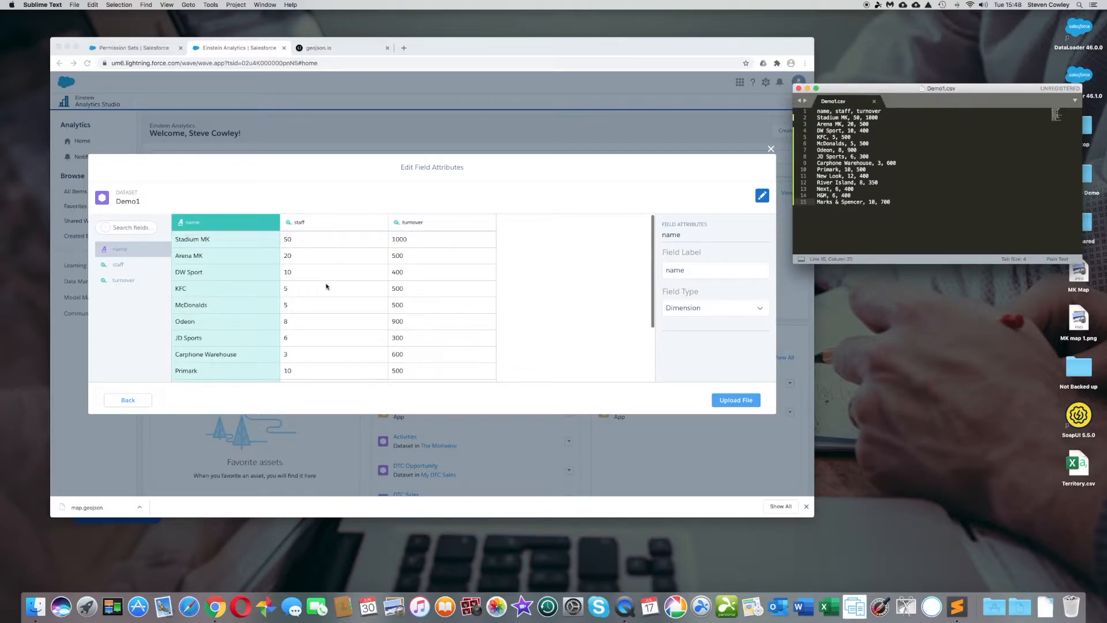
click(317, 226)
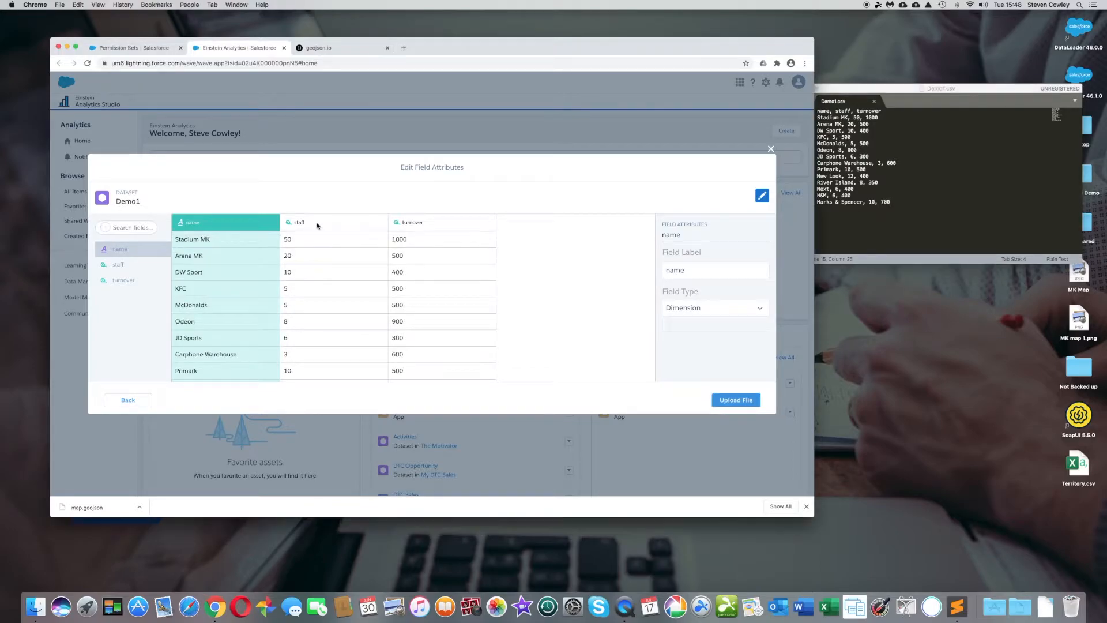
click(334, 222)
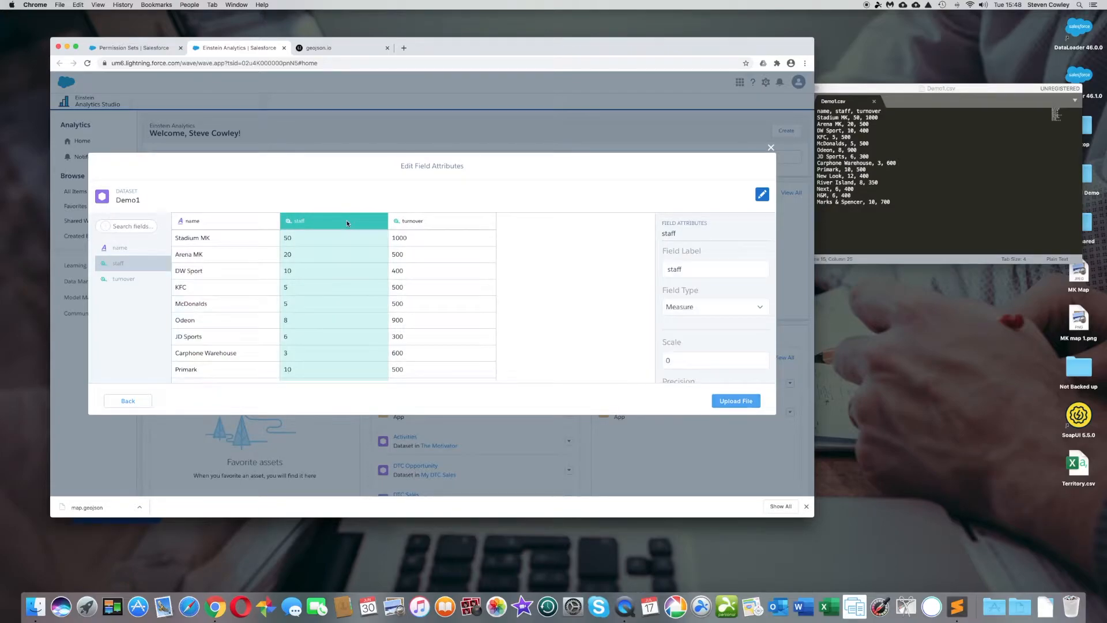
click(436, 218)
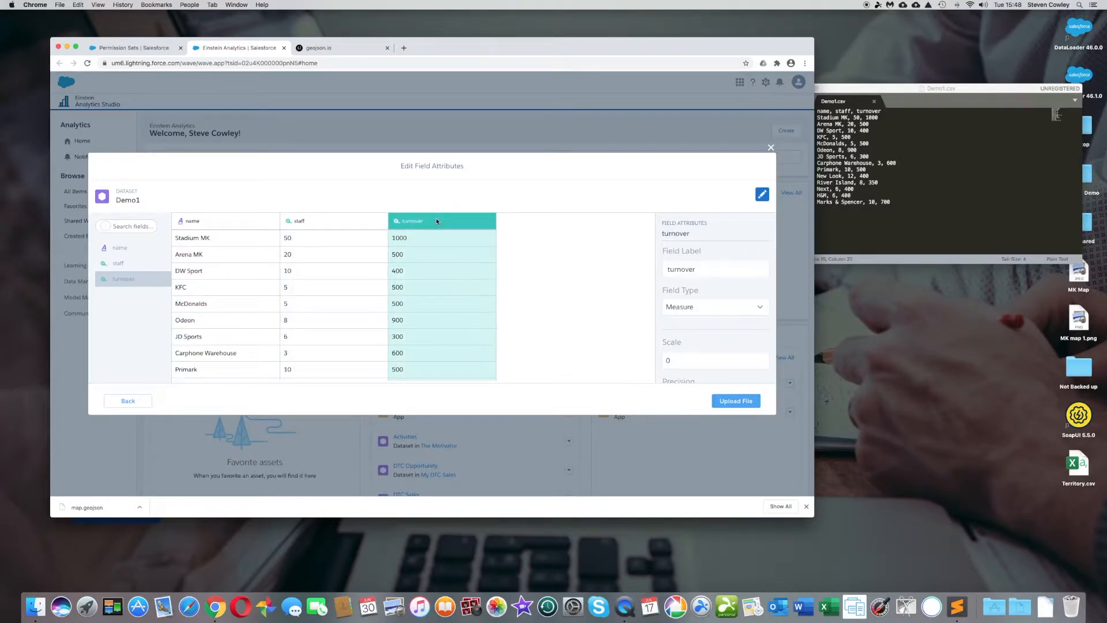
click(252, 227)
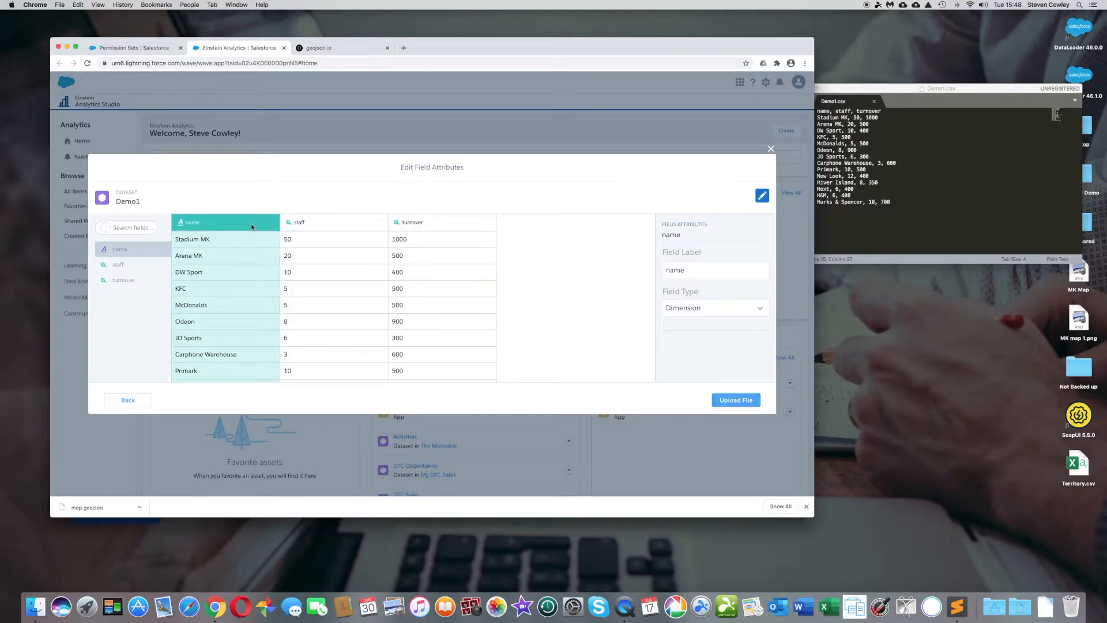
click(737, 401)
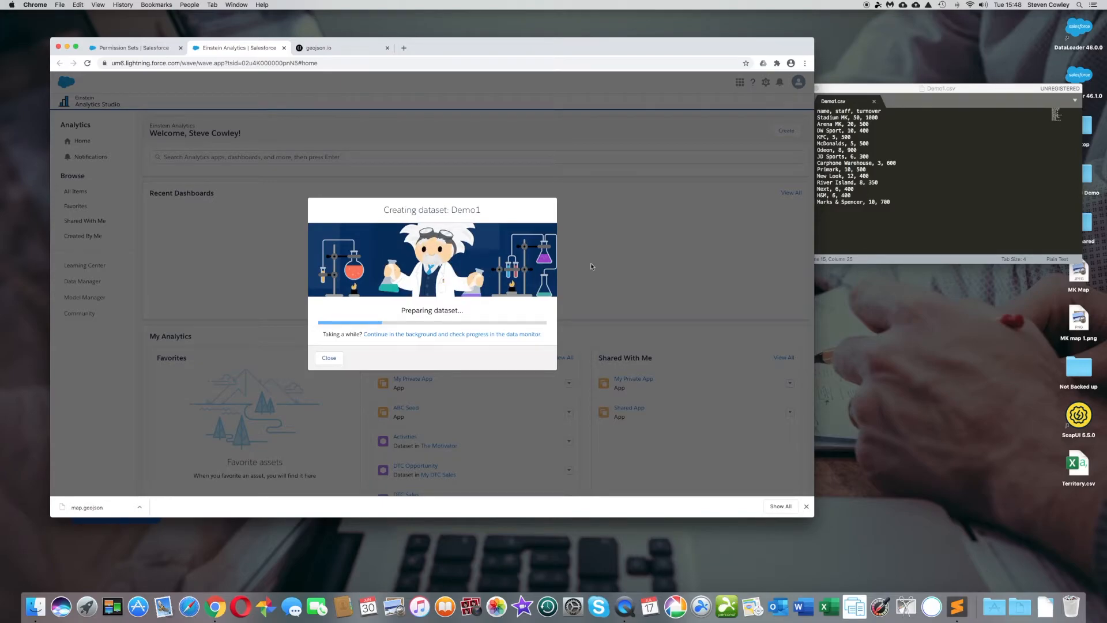
- Monitor the Demo1 upload job in Data Manager, refreshing the job list and expanding the job's details
click(476, 335)
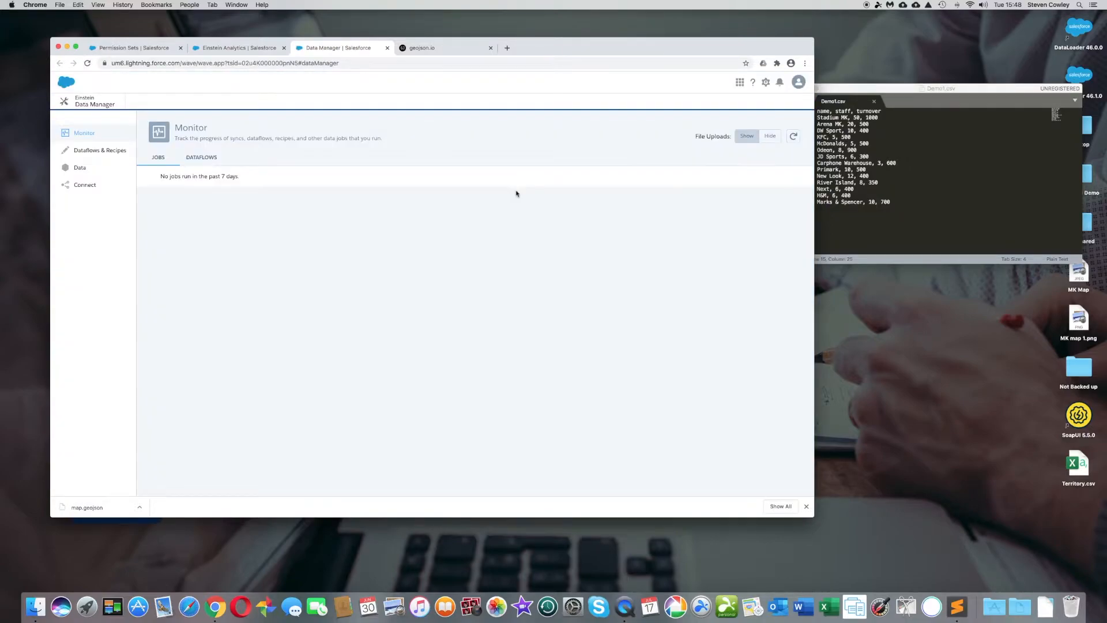
click(793, 146)
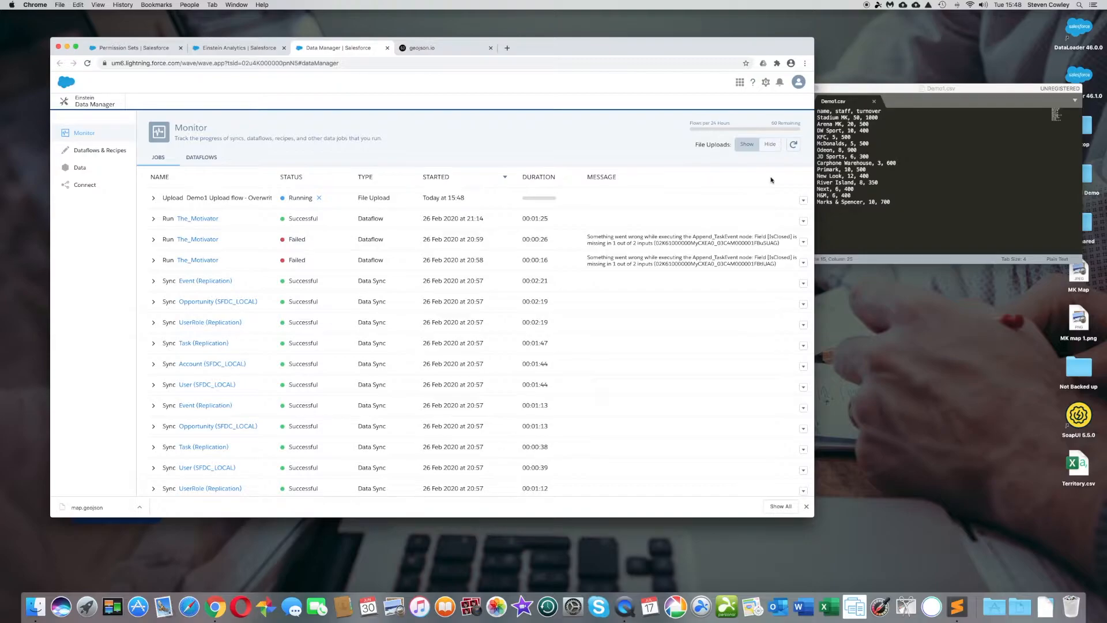
click(796, 147)
click(795, 147)
click(795, 147)
click(153, 199)
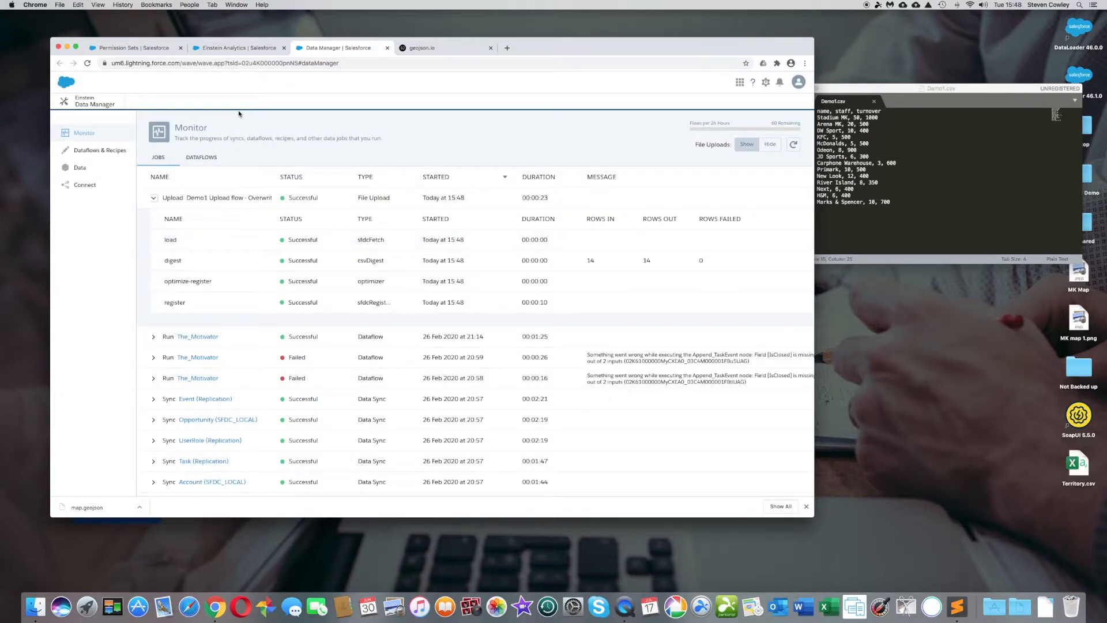
- Return to Analytics Studio, close the Demo1 dataset page and create a blank dashboard
click(242, 49)
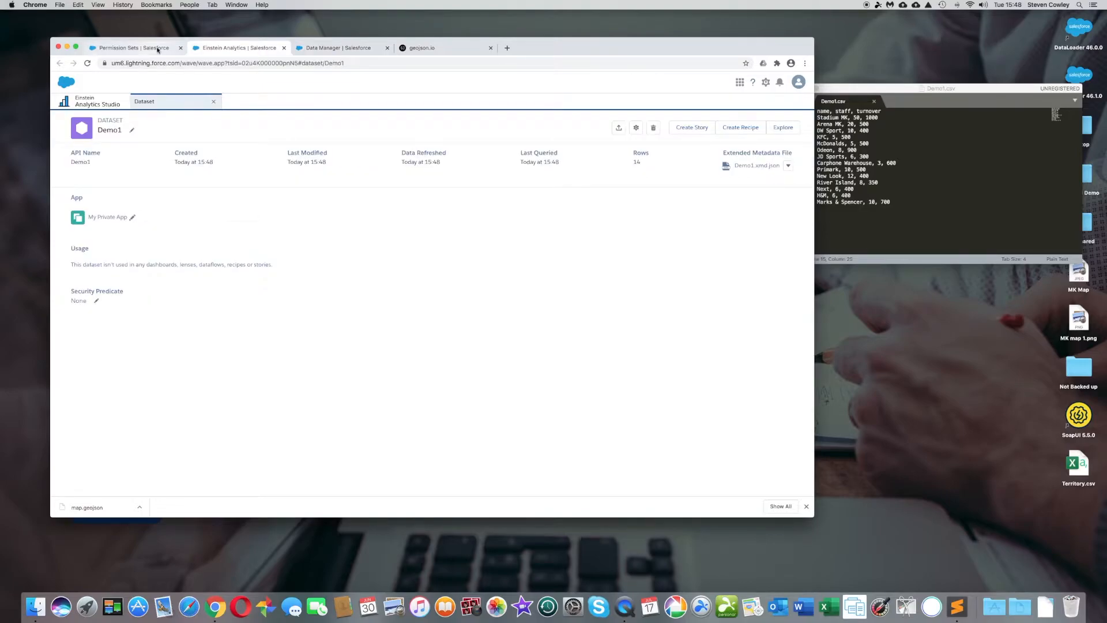
click(214, 102)
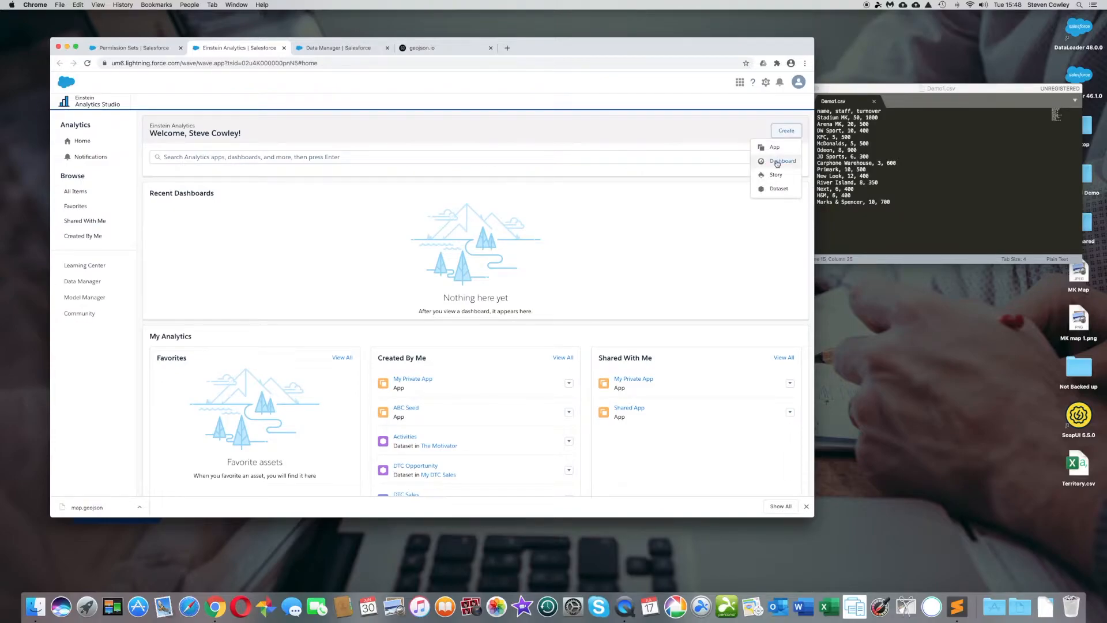
click(777, 162)
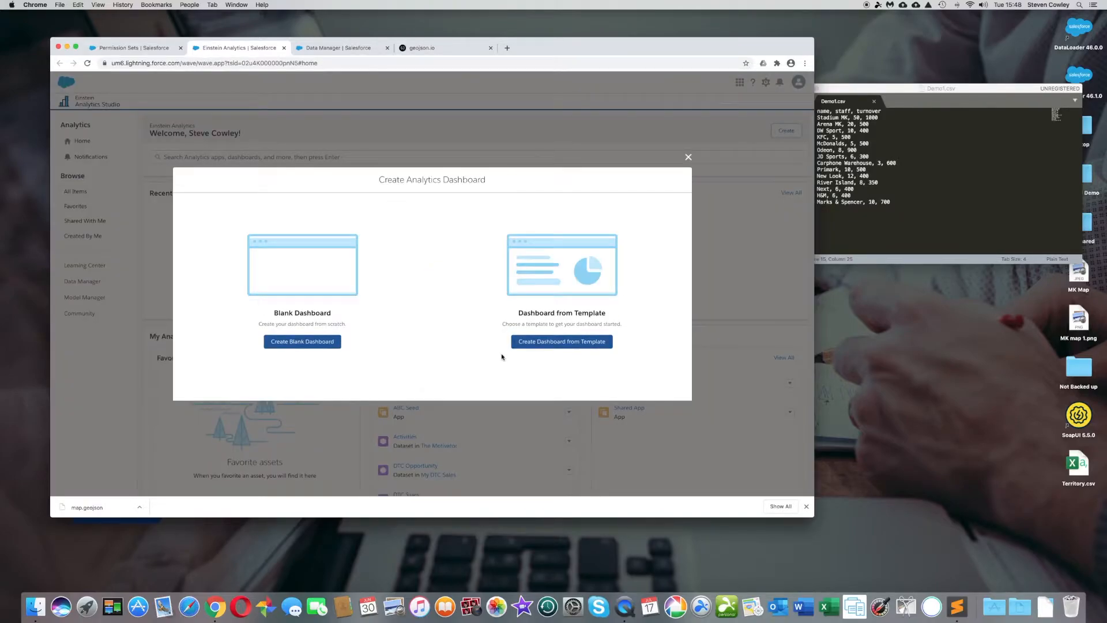
click(304, 342)
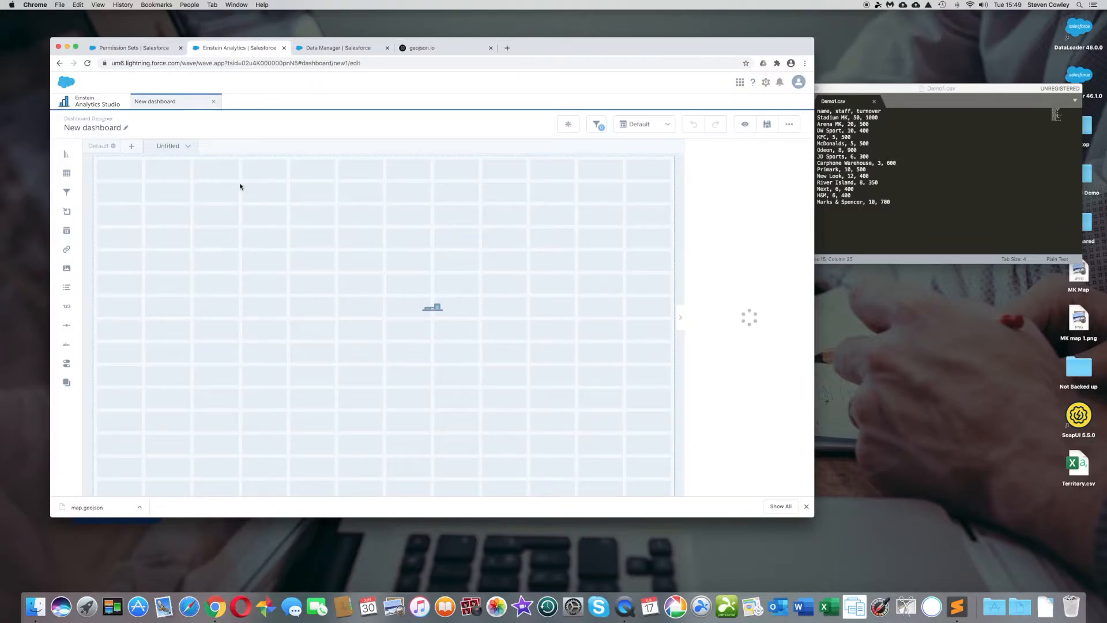
- Rename the new dashboard as Demo 1 and save it in My Private App
click(124, 128)
key(BackSpace)
key(BackSpace)
key(BackSpace)
key(BackSpace)
key(BackSpace)
key(BackSpace)
key(BackSpace)
key(BackSpace)
key(BackSpace)
key(BackSpace)
key(BackSpace)
key(BackSpace)
key(BackSpace)
text(Demo 1)
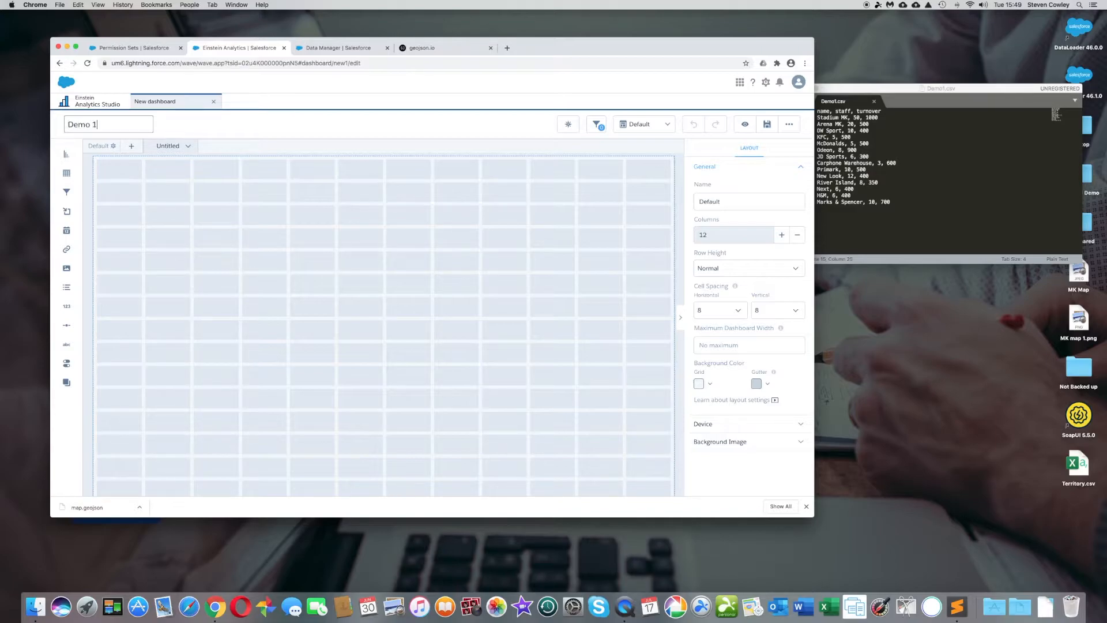
click(437, 131)
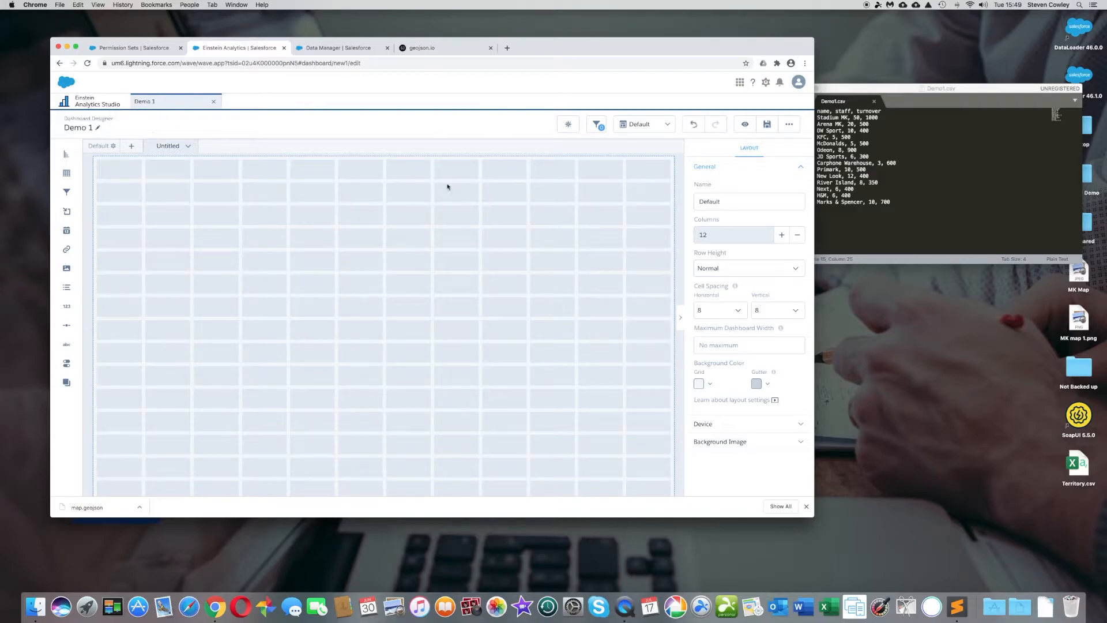
click(766, 124)
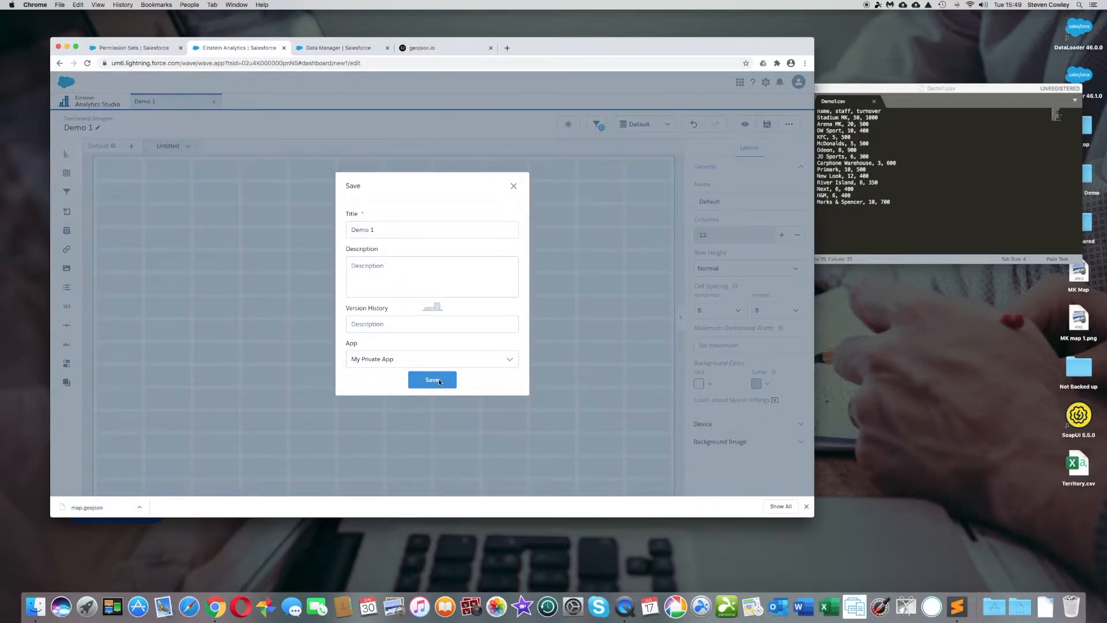
click(432, 380)
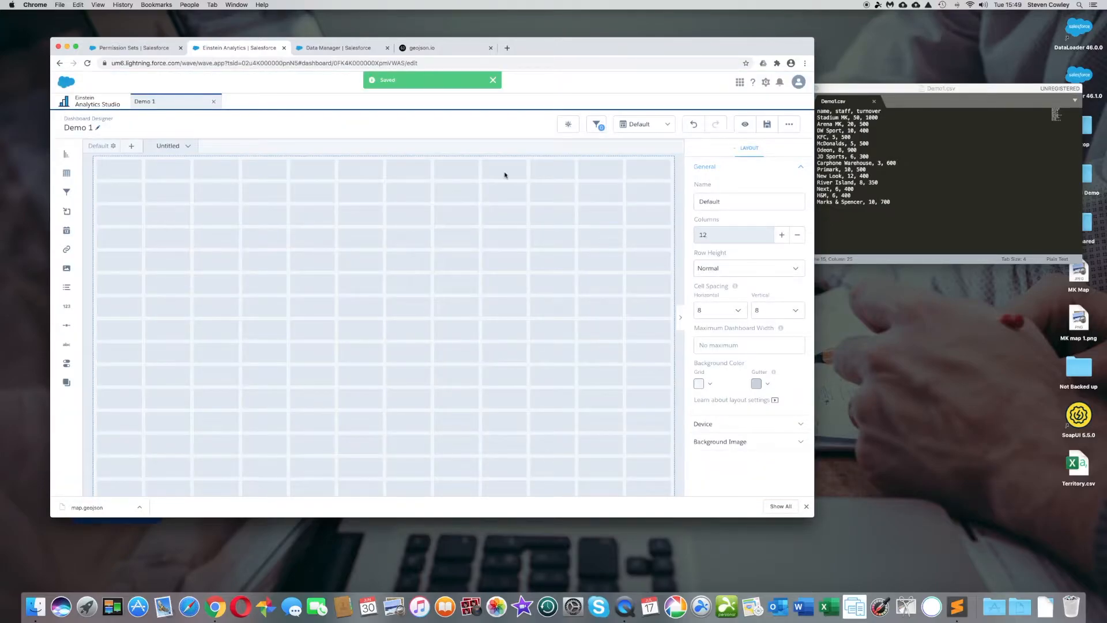
- Create a query on the Demo1 dataset with the sum of turnover as its bar length
click(748, 160)
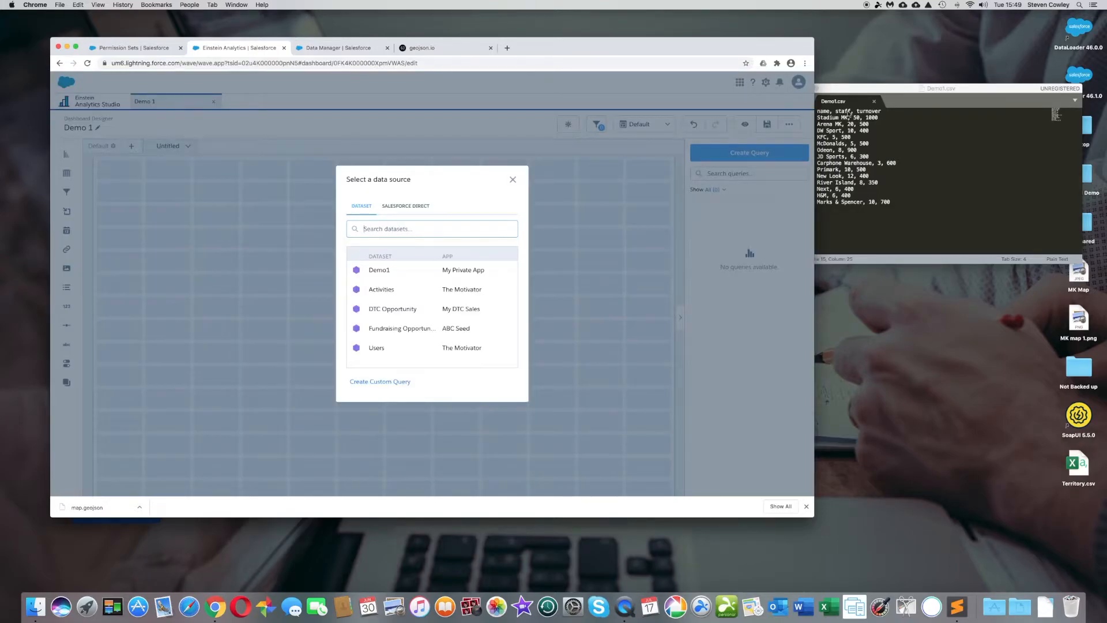
click(390, 276)
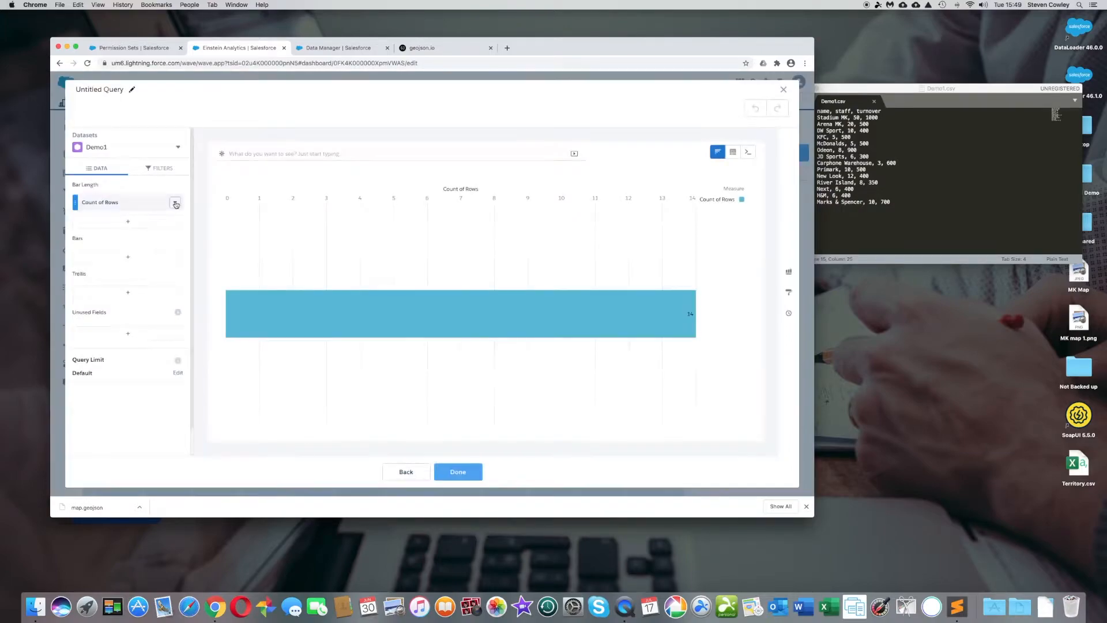
click(176, 205)
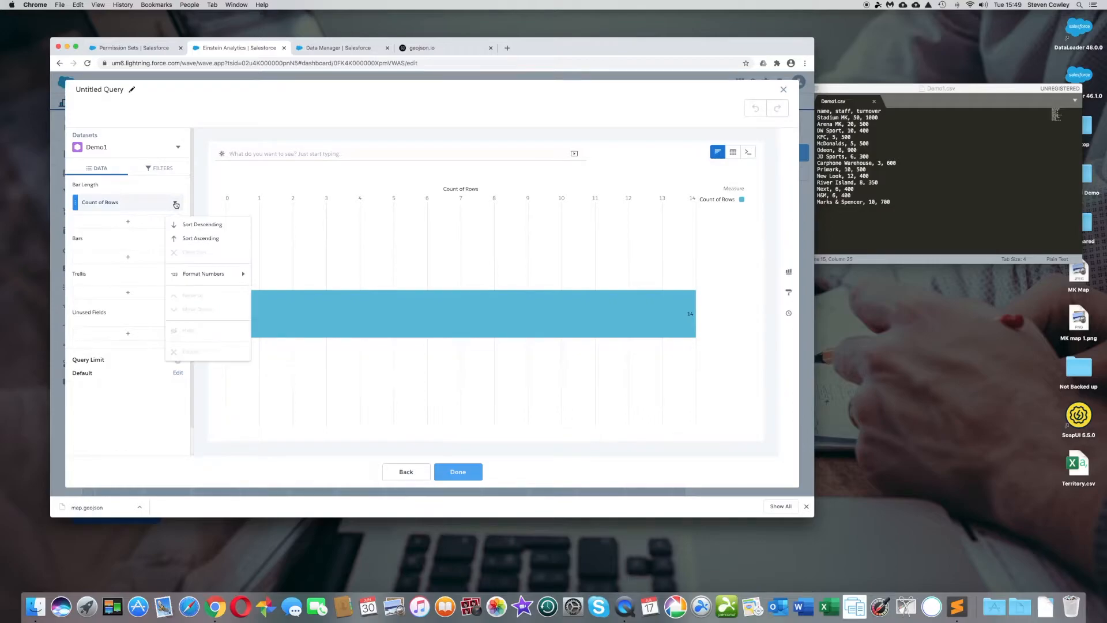
click(132, 207)
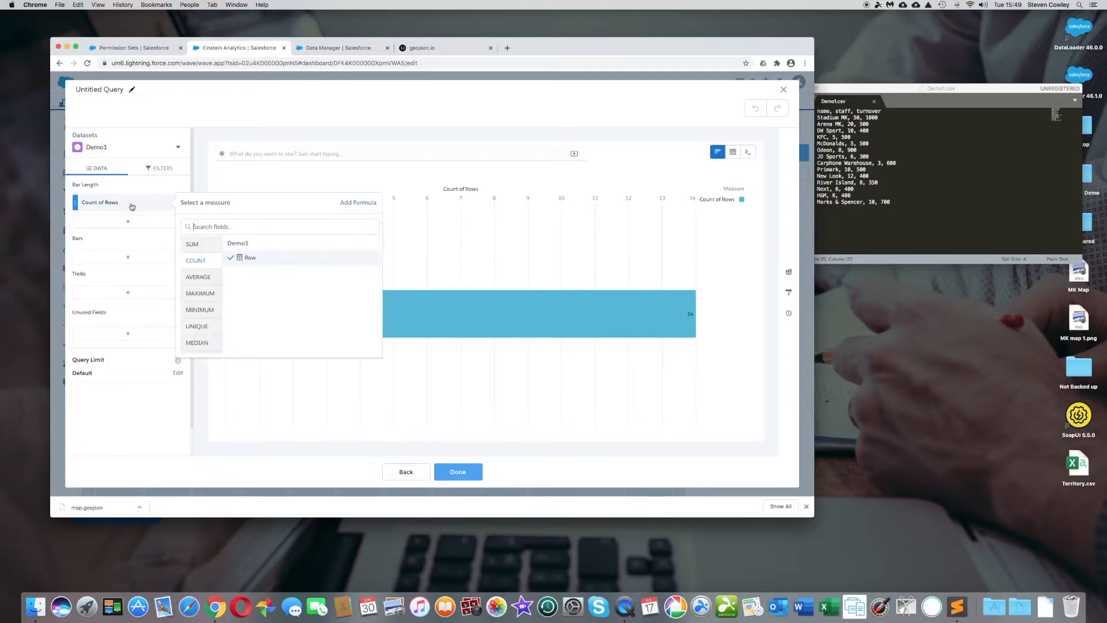
click(199, 244)
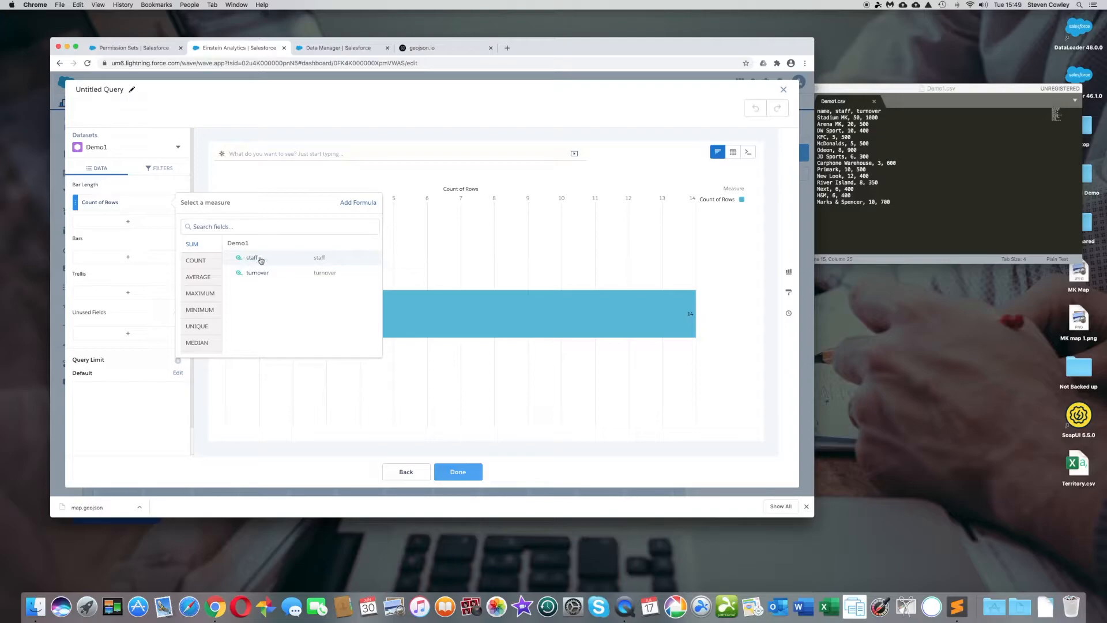
click(257, 275)
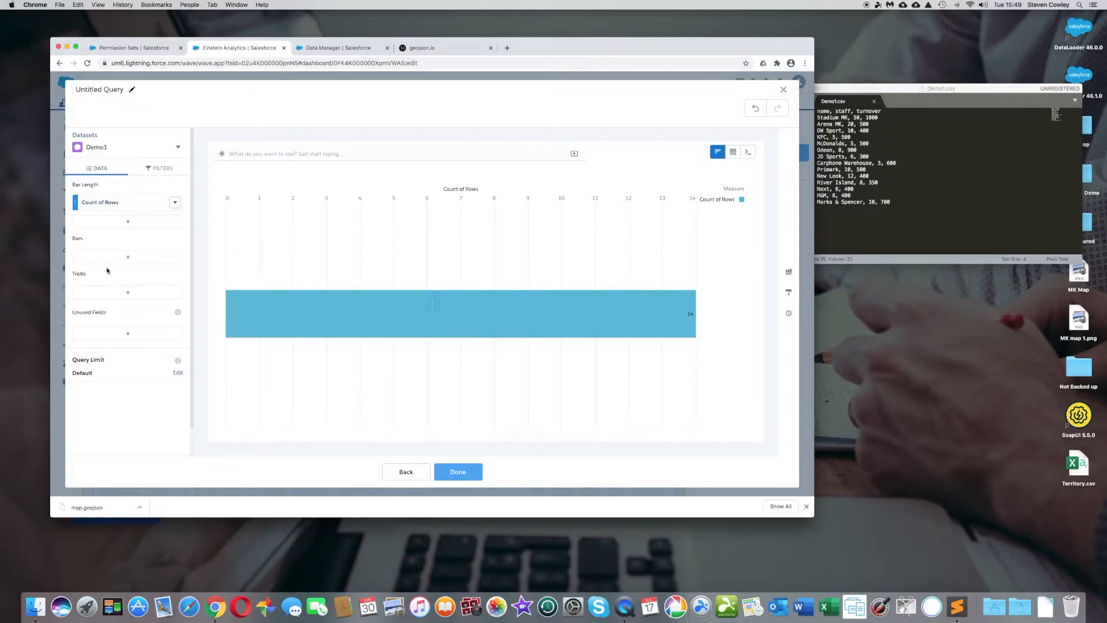
- Group the query's bars by name and finish the query
click(127, 258)
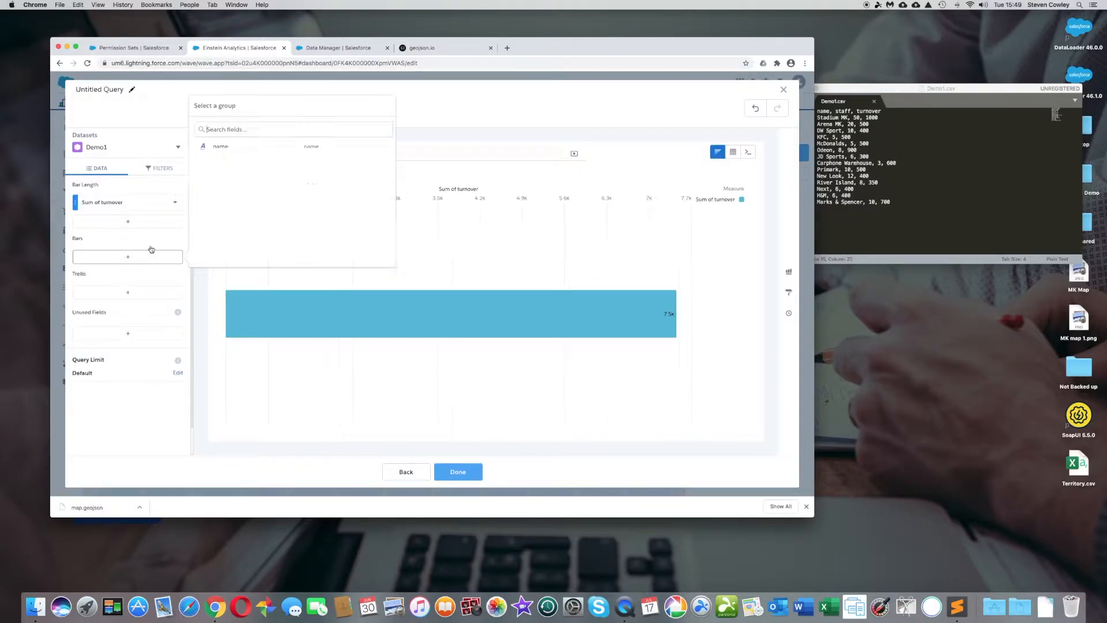
click(219, 146)
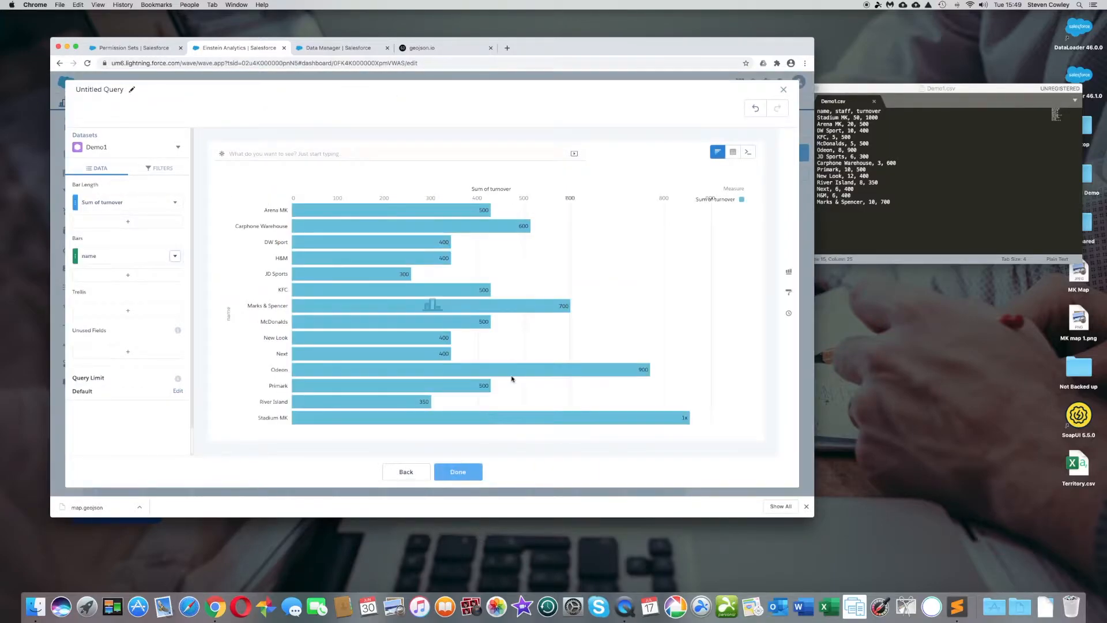
click(468, 474)
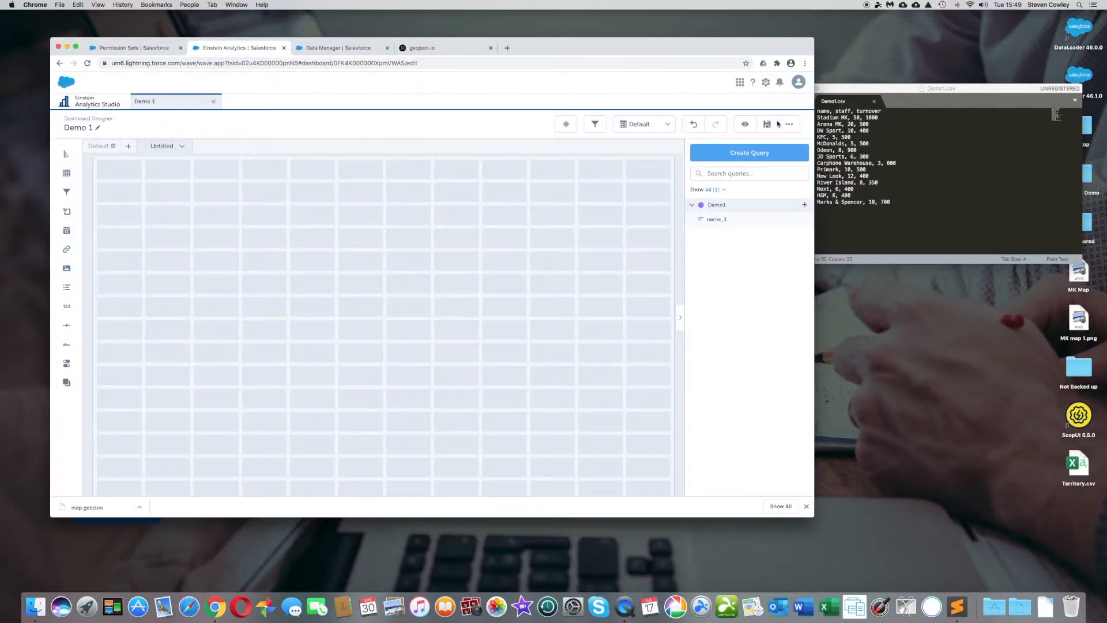
- Create another query on the Demo1 dataset with the sum of staff as its bar length
click(750, 153)
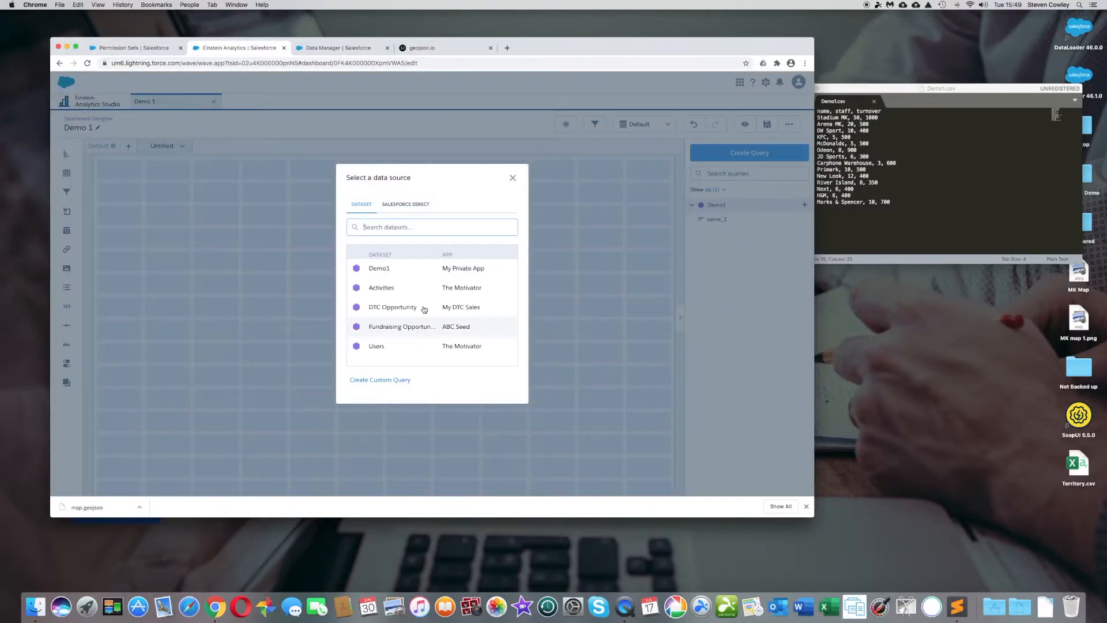
click(420, 274)
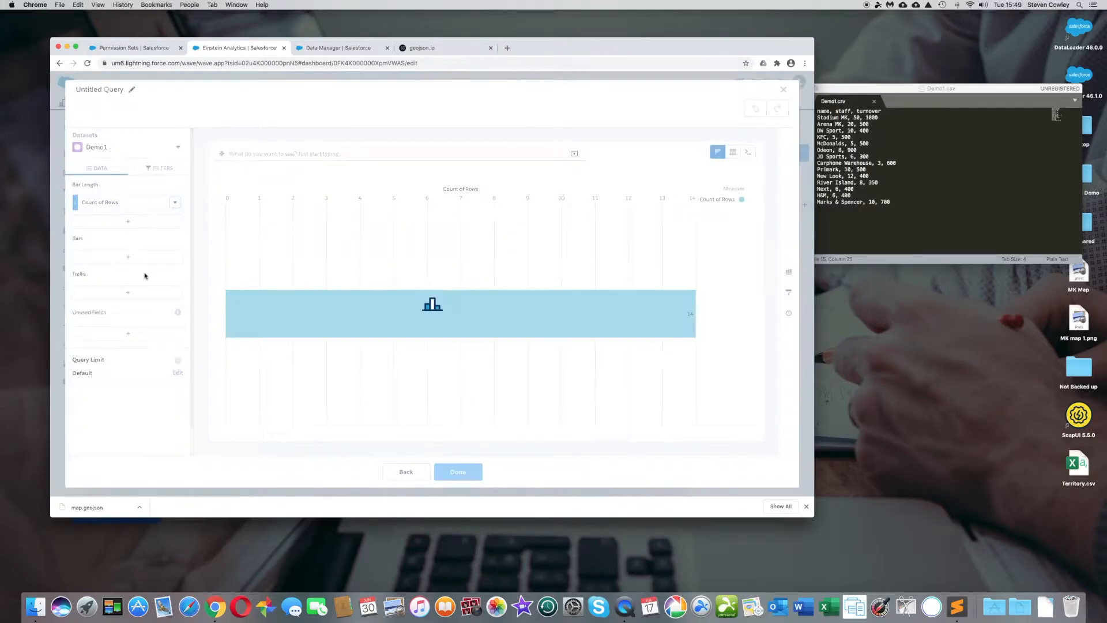
click(121, 206)
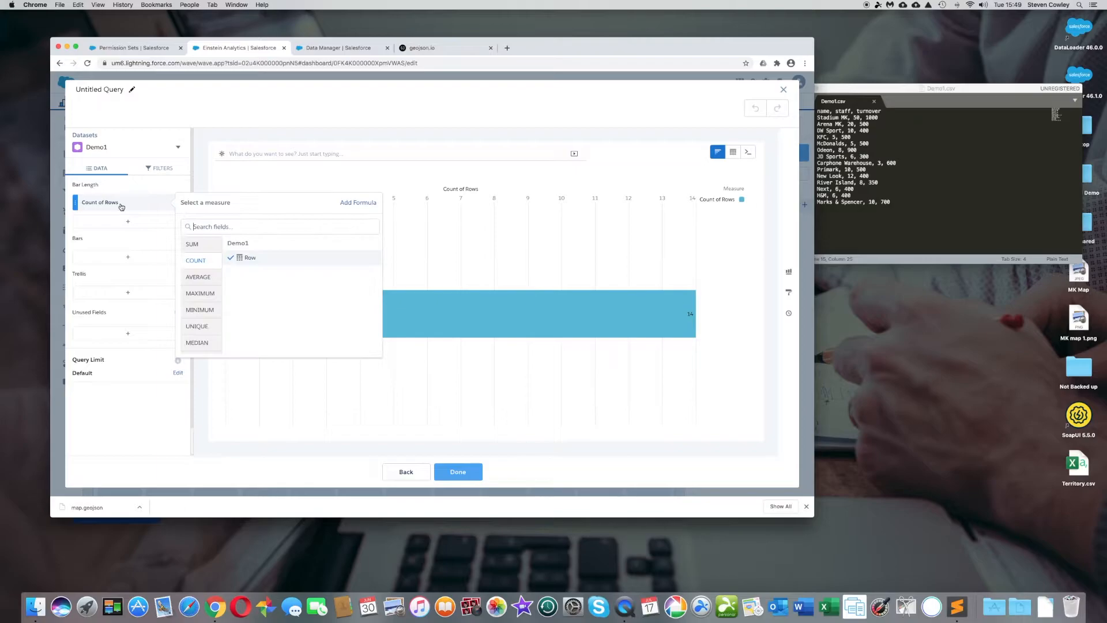
click(192, 244)
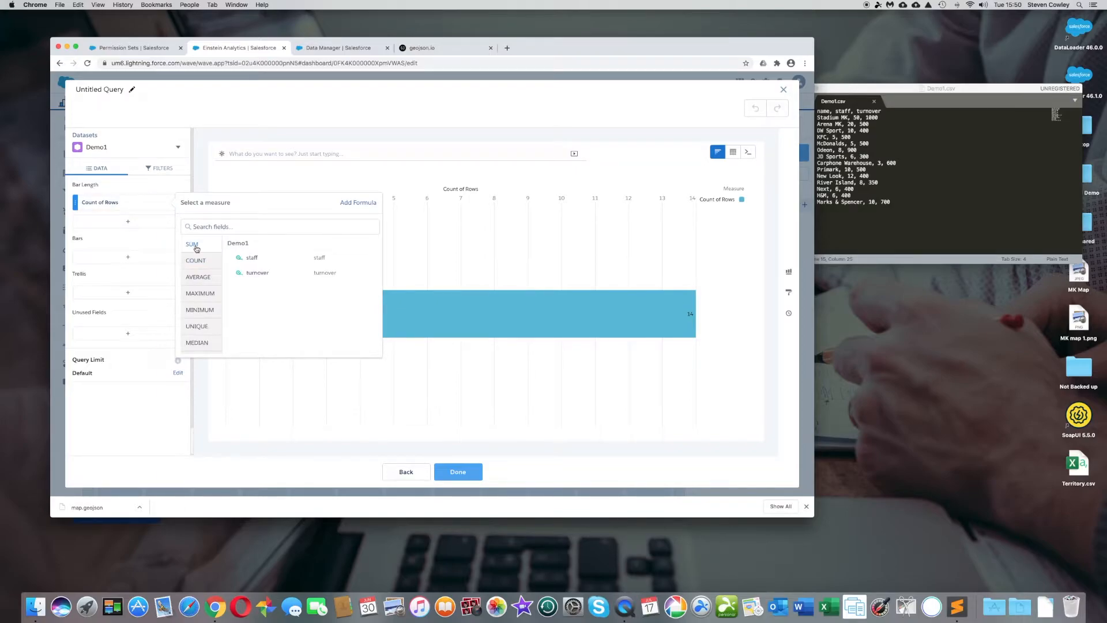
click(262, 261)
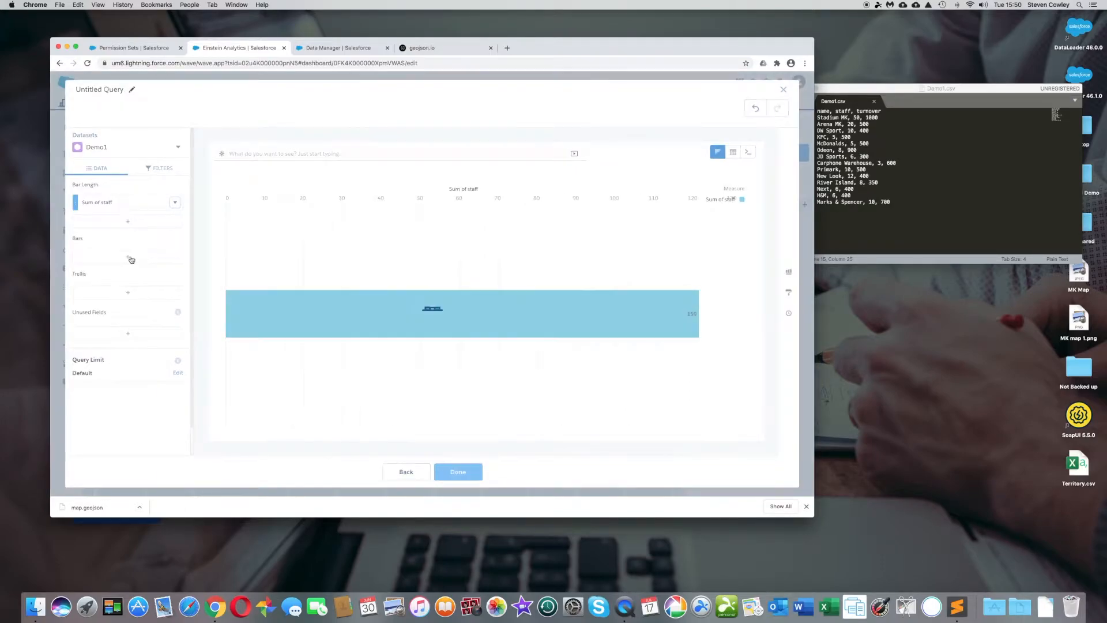
- Group the query's bars by name, title the query Staff and finish it
click(129, 257)
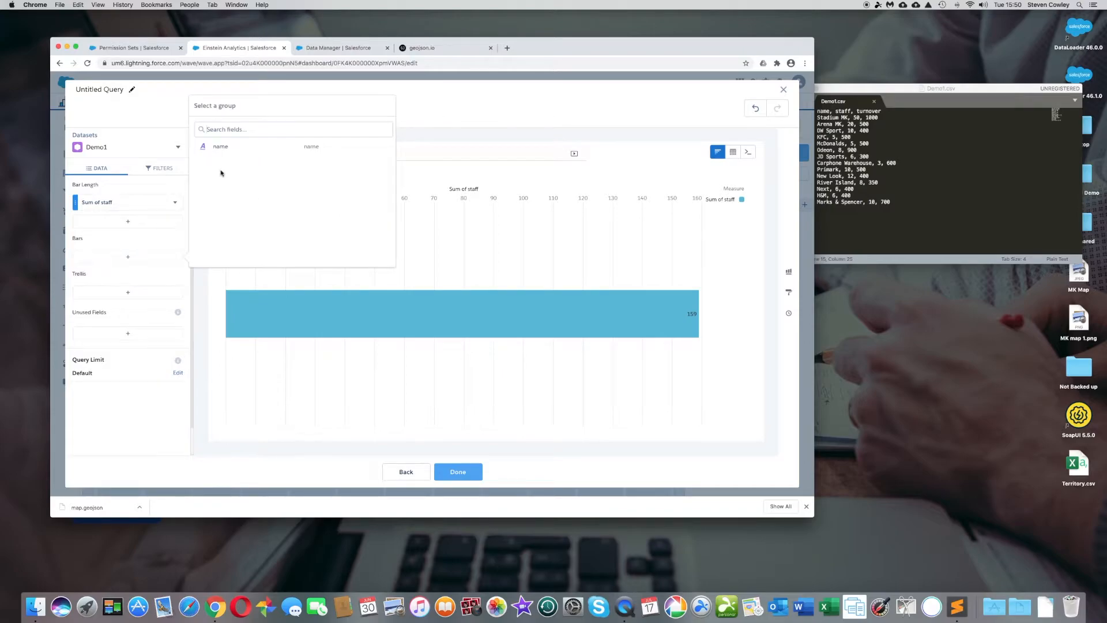
click(124, 136)
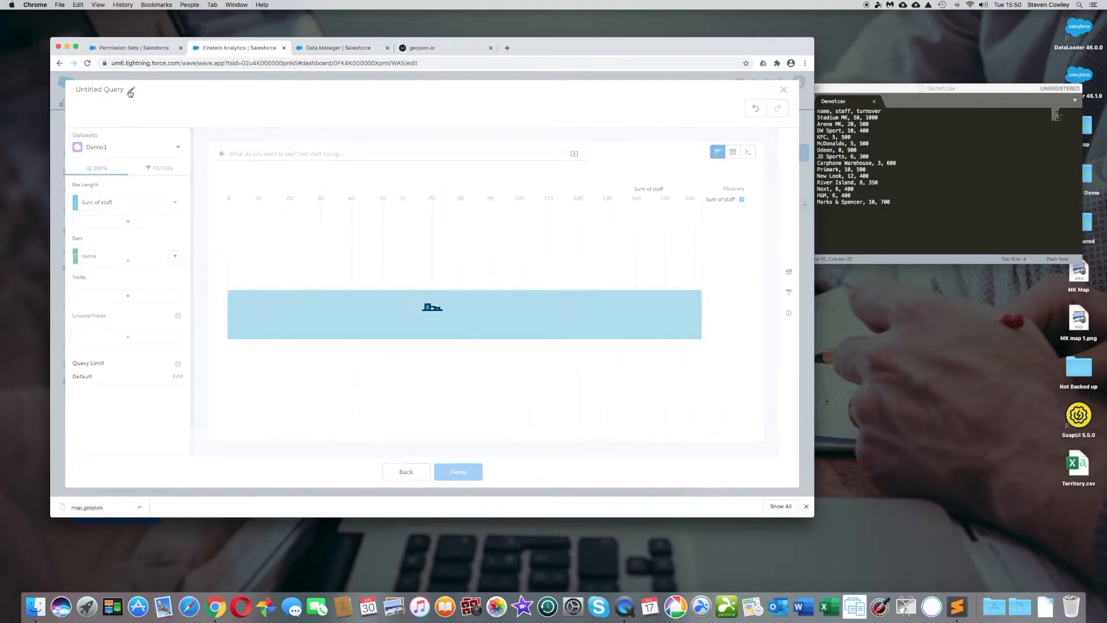
click(120, 91)
text(Staff)
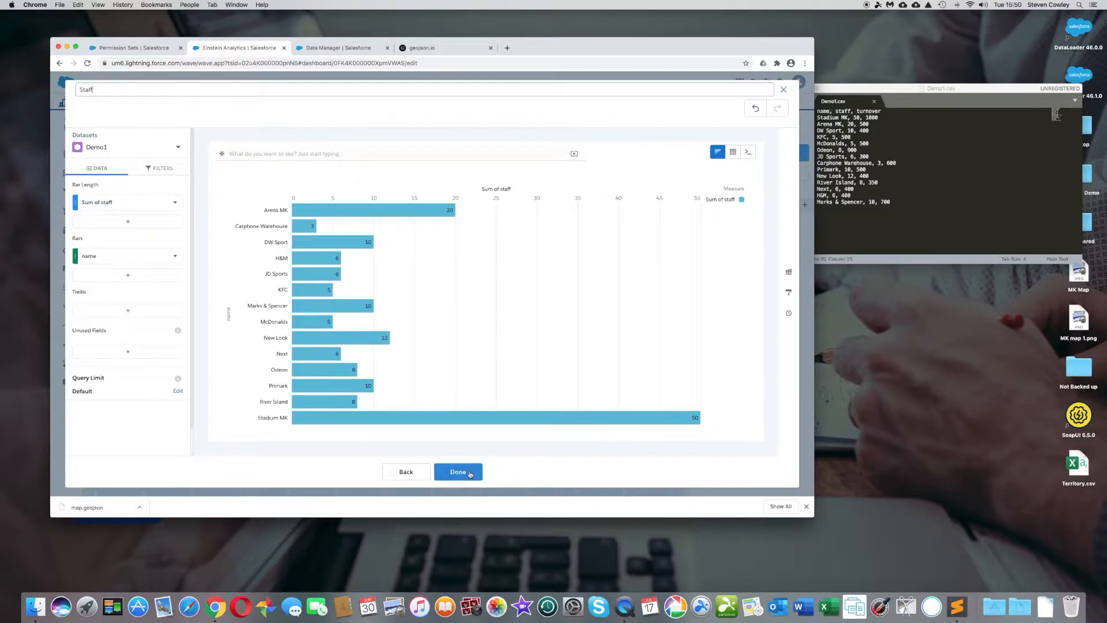
click(470, 474)
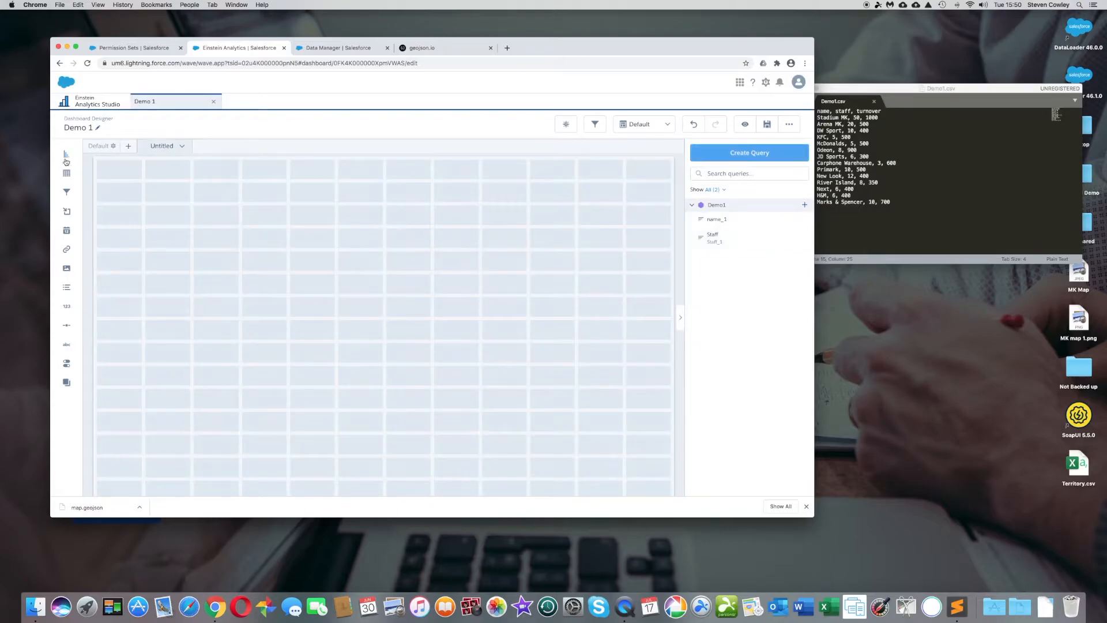
- Place a chart about eight columns wide and four rows high on the dashboard and assign the turnover query name_1 to it
drag(66, 162, 126, 351)
drag(237, 363, 455, 372)
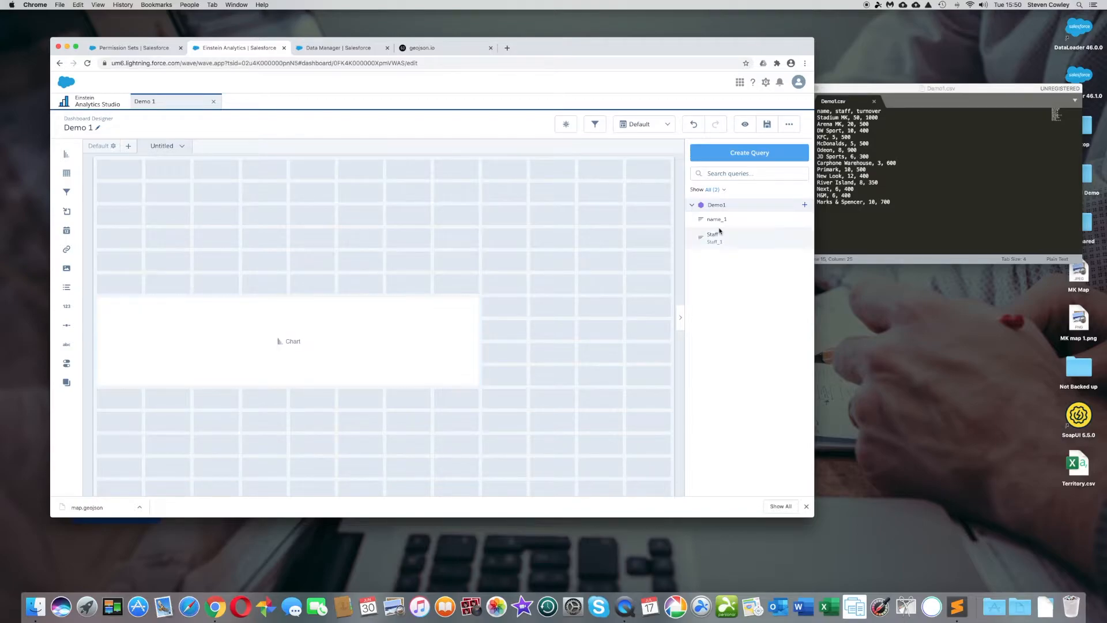
drag(688, 221, 482, 341)
scroll(519, 358, down, 1)
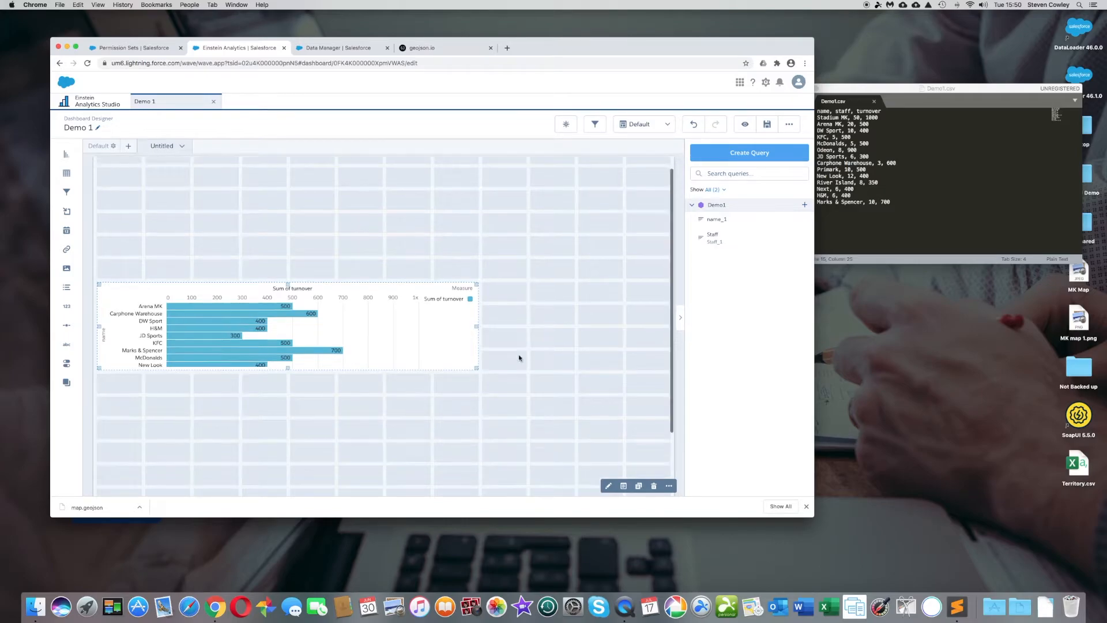
scroll(519, 359, down, 1)
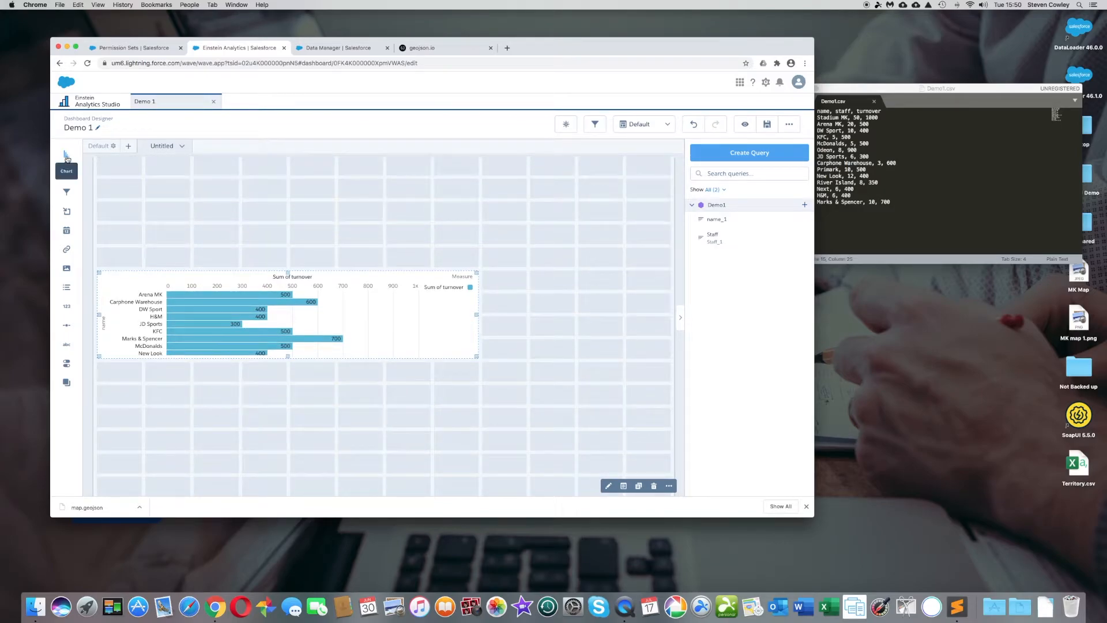
- Add an equally wide chart directly below the turnover chart, assign the Staff query to it and extend it to about four rows high
drag(67, 158, 115, 397)
drag(237, 427, 478, 412)
drag(713, 235, 314, 405)
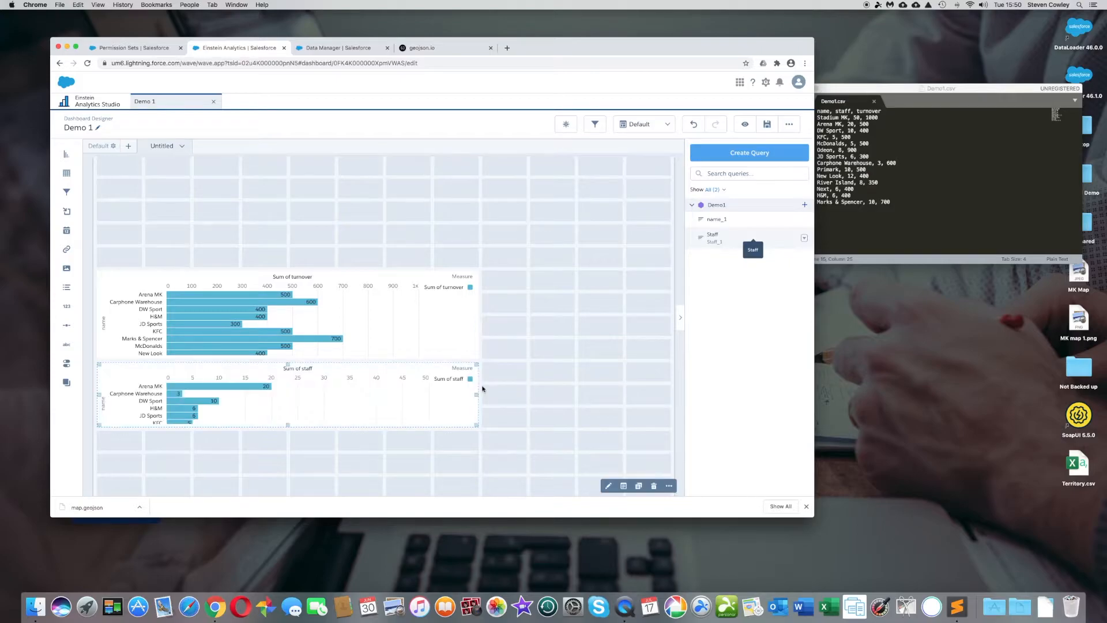
drag(479, 428, 478, 449)
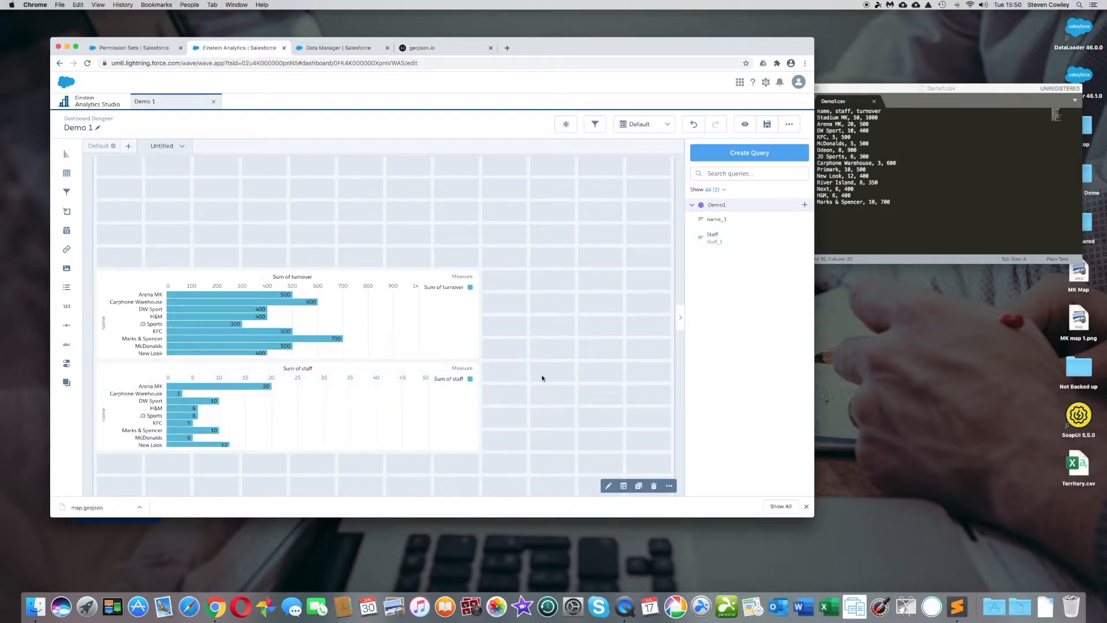
- Preview the dashboard and test cross-filtering with Arena MK in the turnover chart and DW Sport in the staff chart, clearing each selection
click(745, 124)
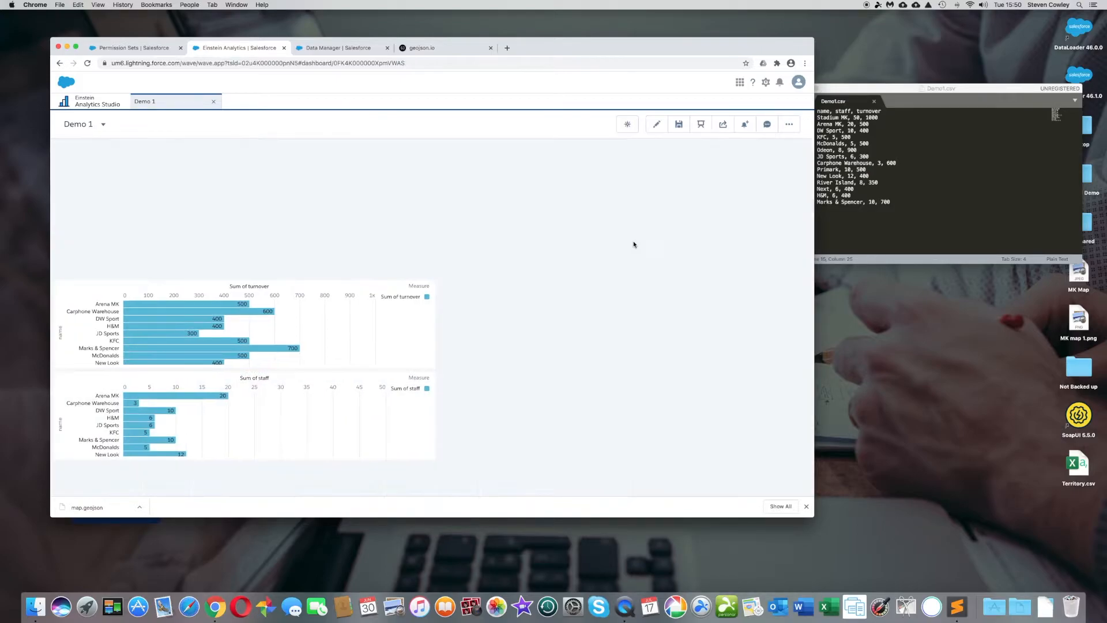
click(198, 304)
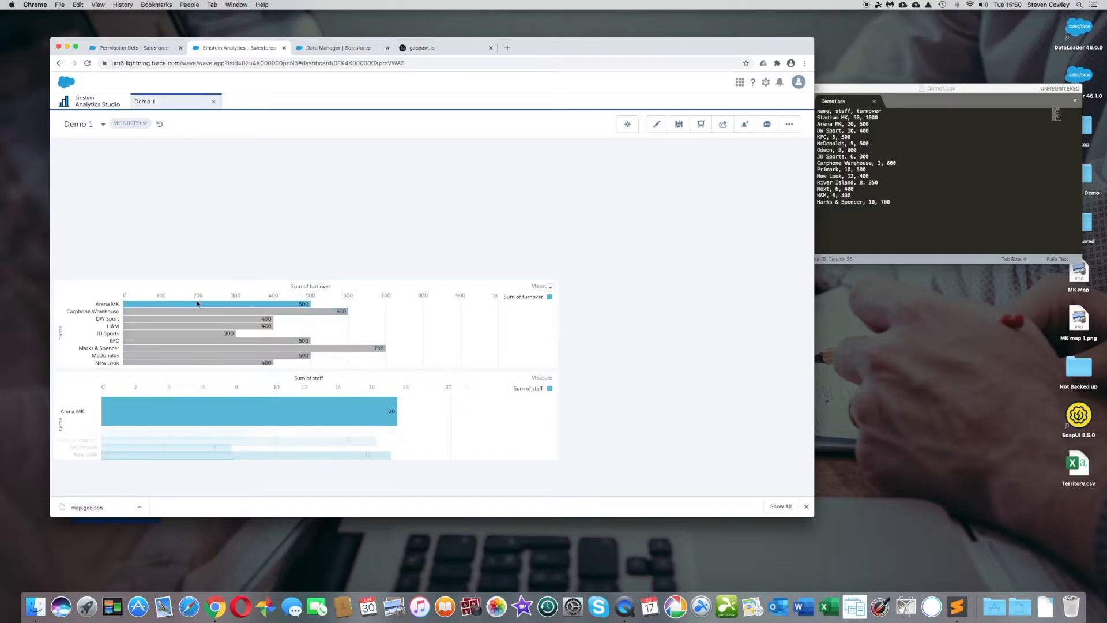
mouse_move(223, 421)
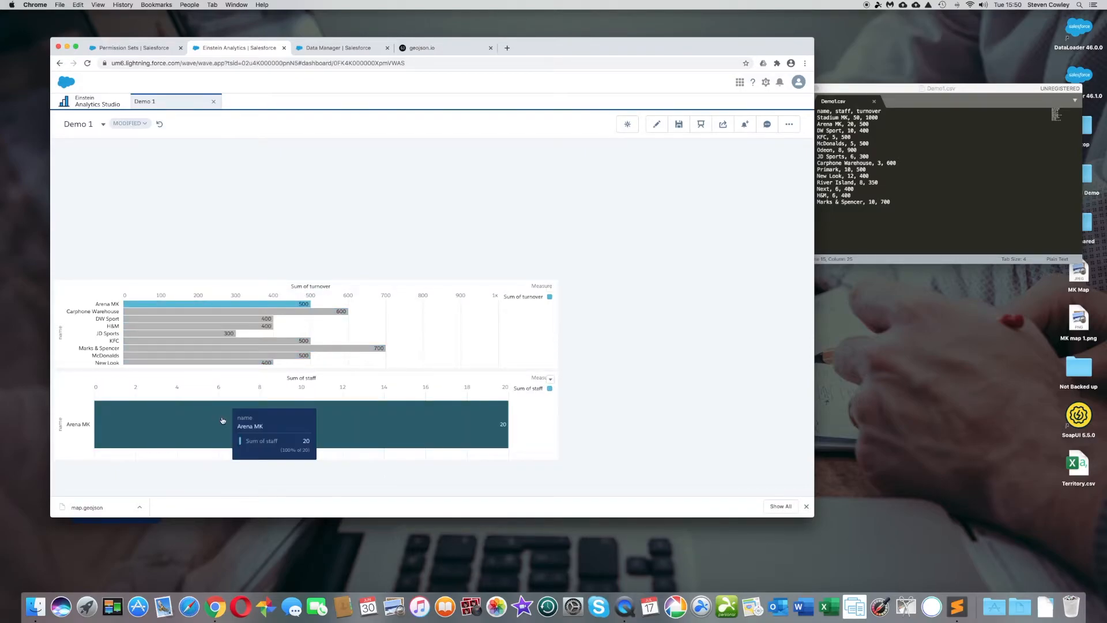
click(241, 309)
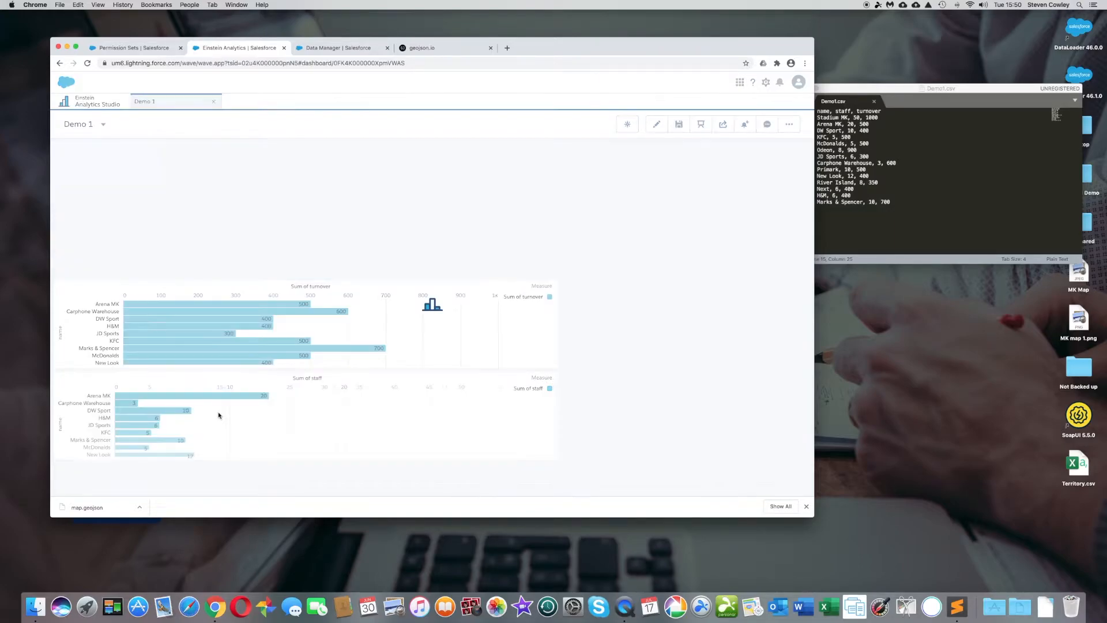
click(167, 413)
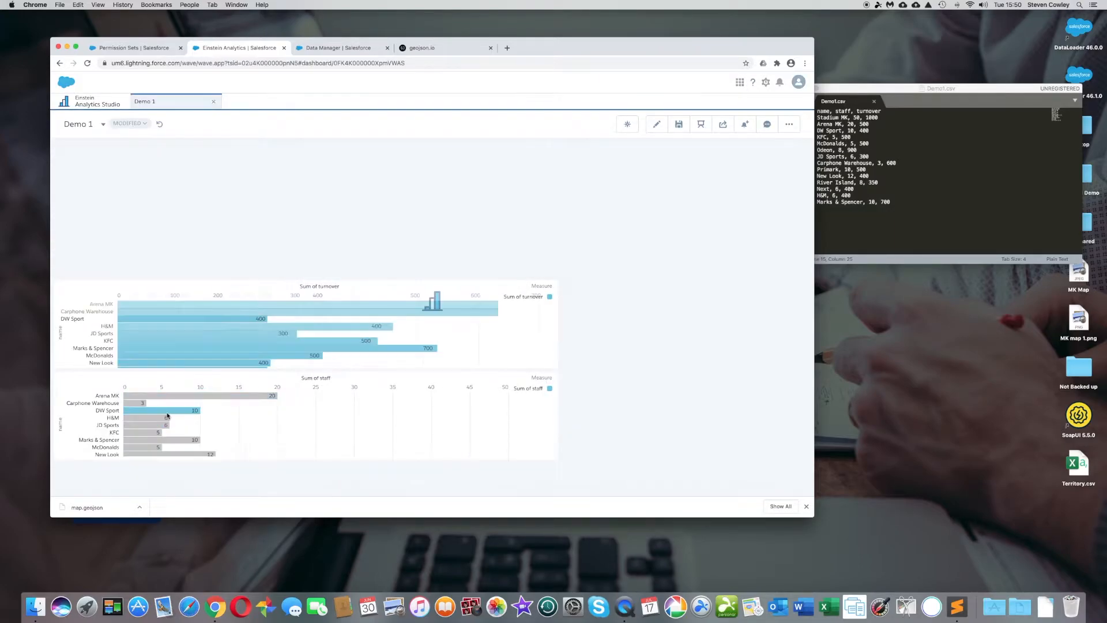
click(167, 414)
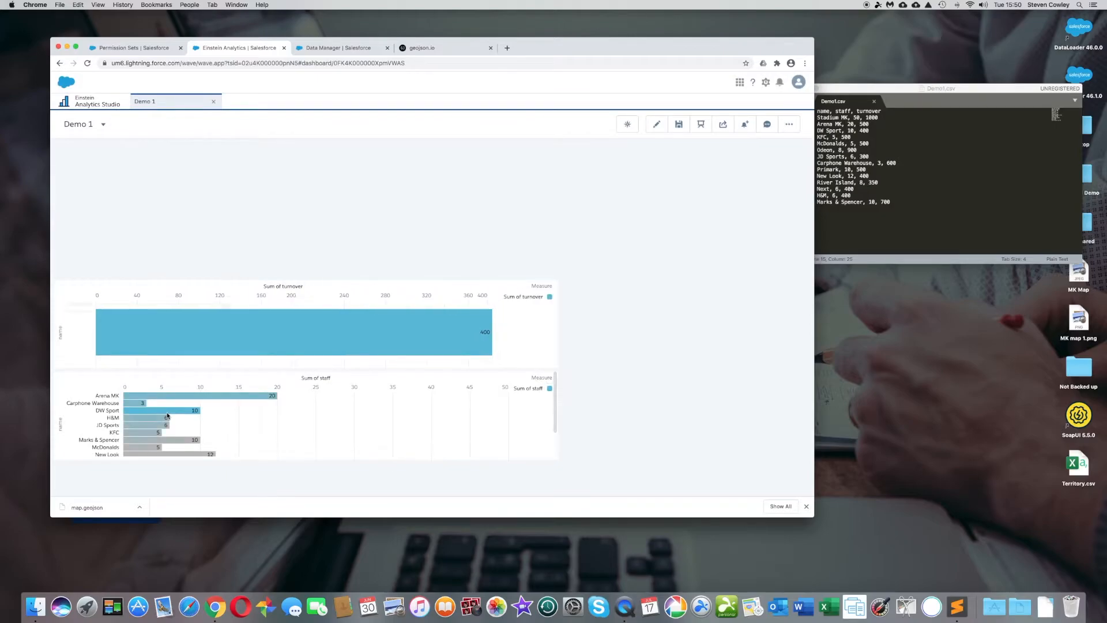
- Return to editing the dashboard and save it as Demo 1 in My Private App
click(659, 125)
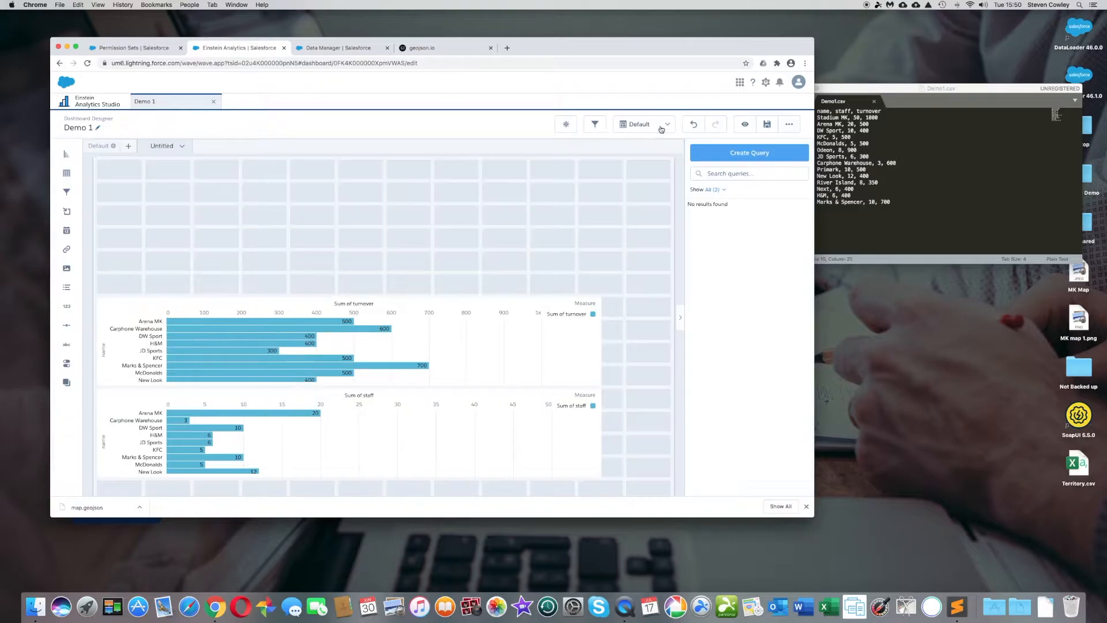
key(super+s)
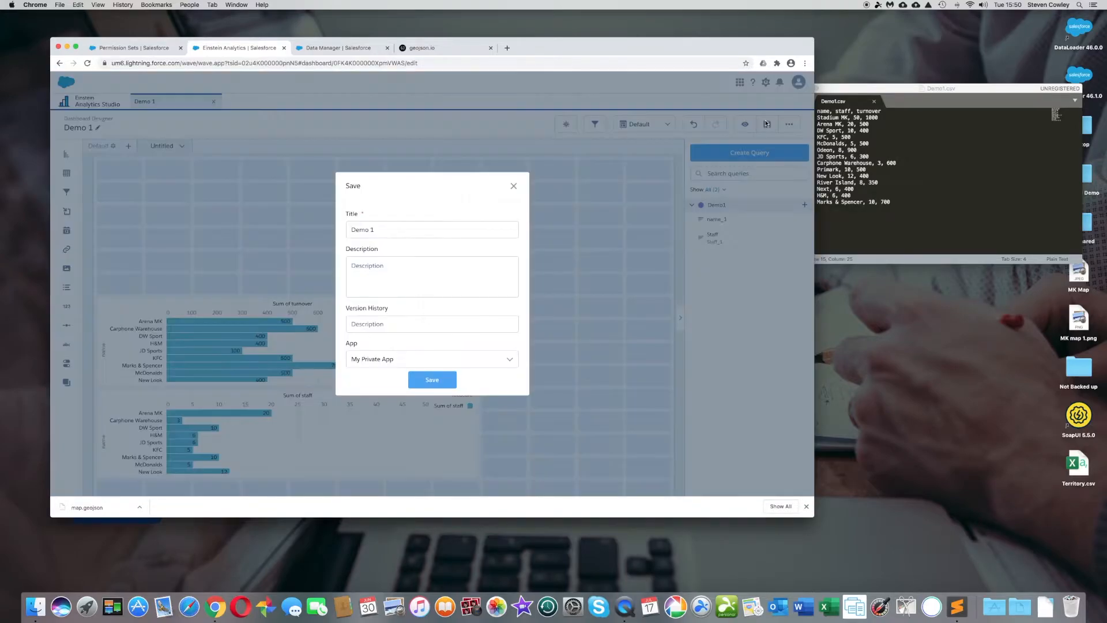
key(Return)
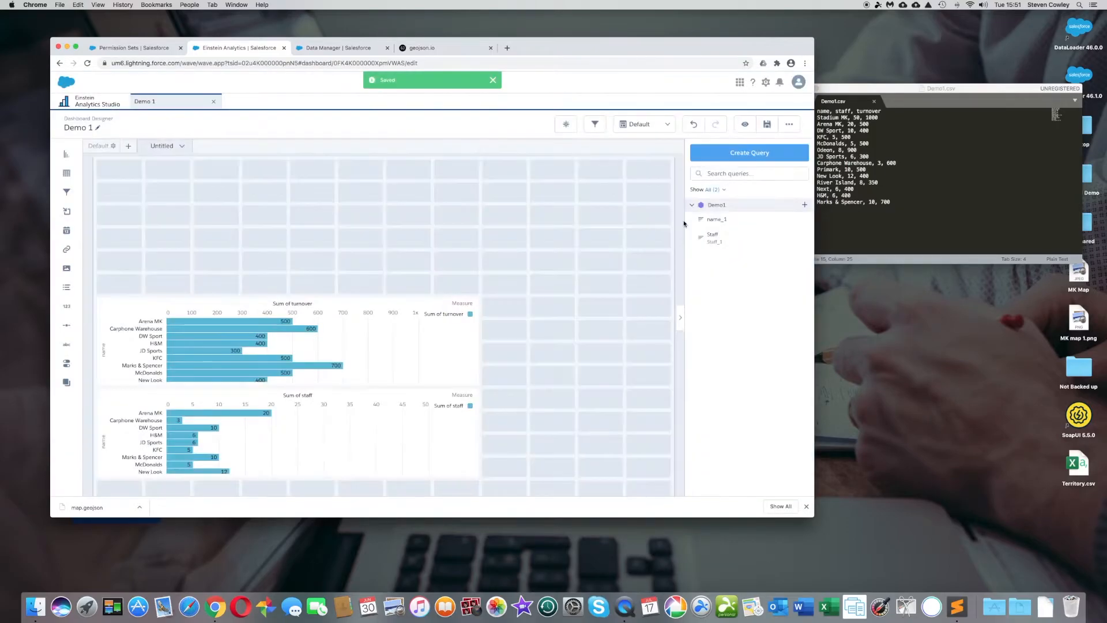
- Create a query on the Demo1 dataset shown as a Map chart with name as its locations
click(752, 154)
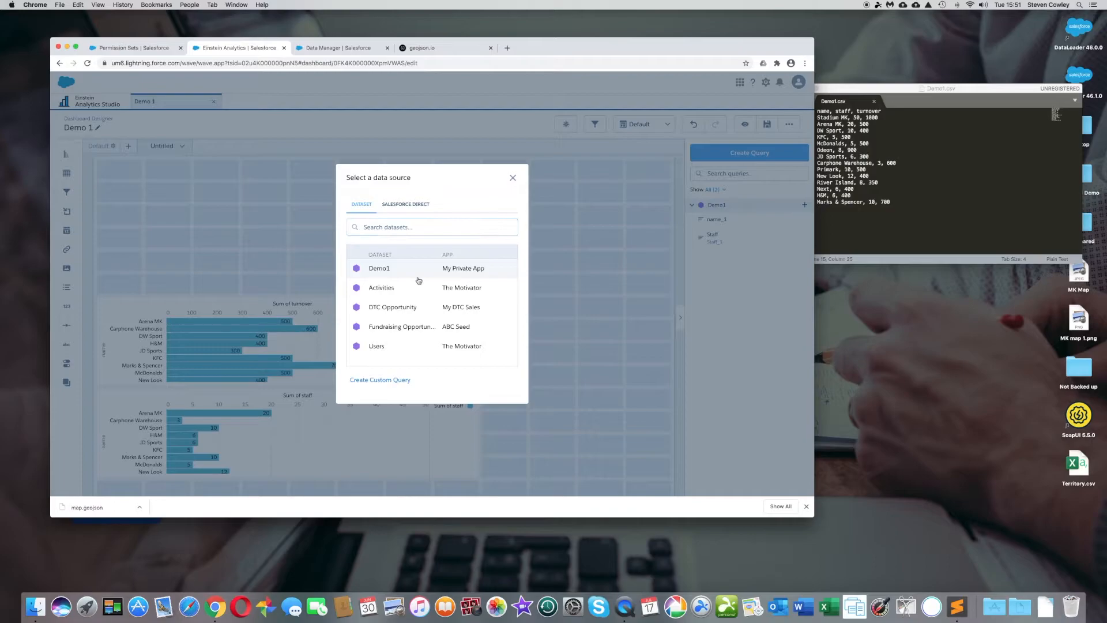
click(432, 269)
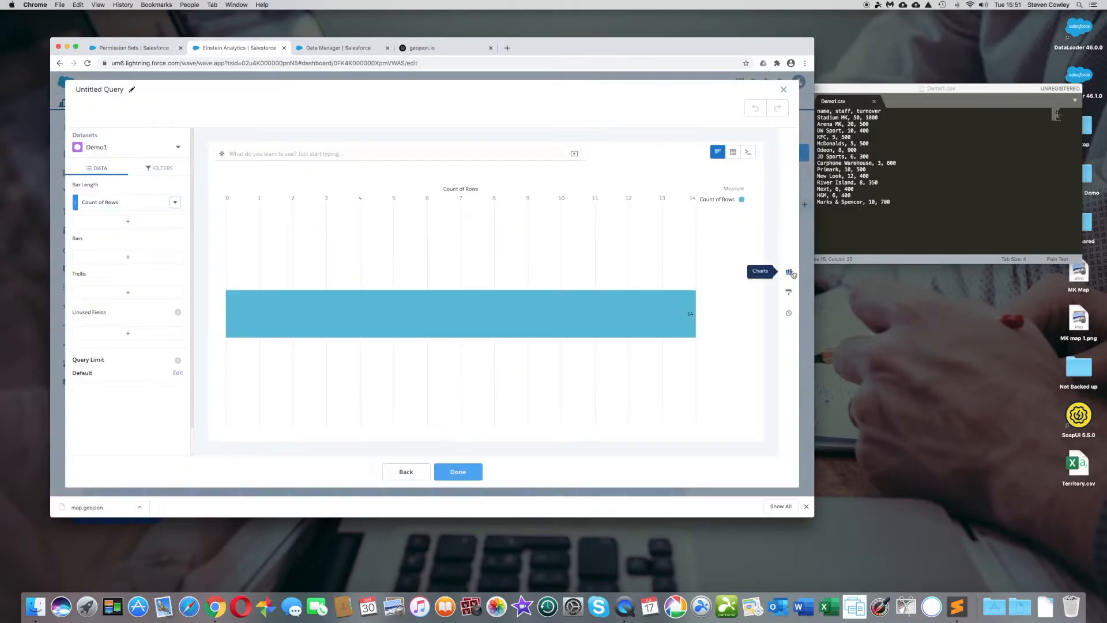
click(790, 273)
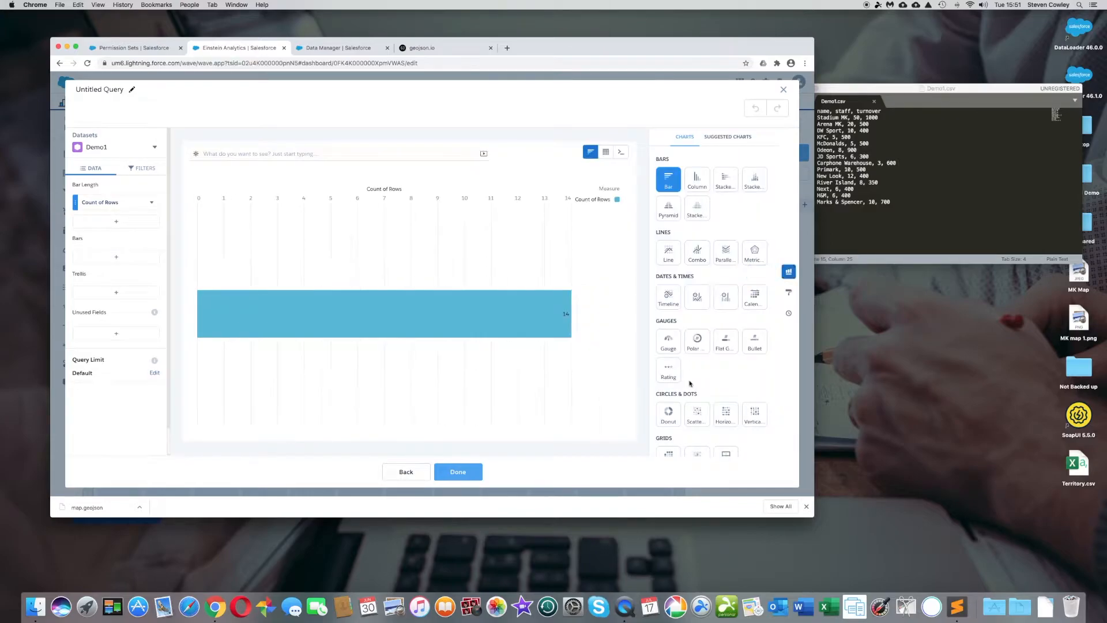
scroll(692, 388, down, 3)
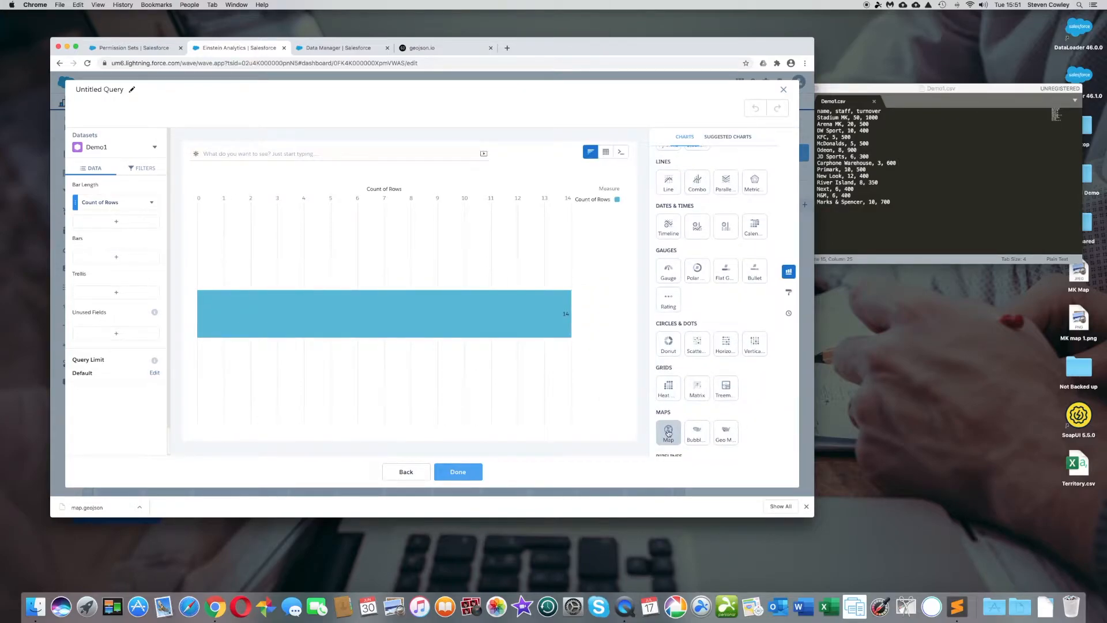
click(668, 433)
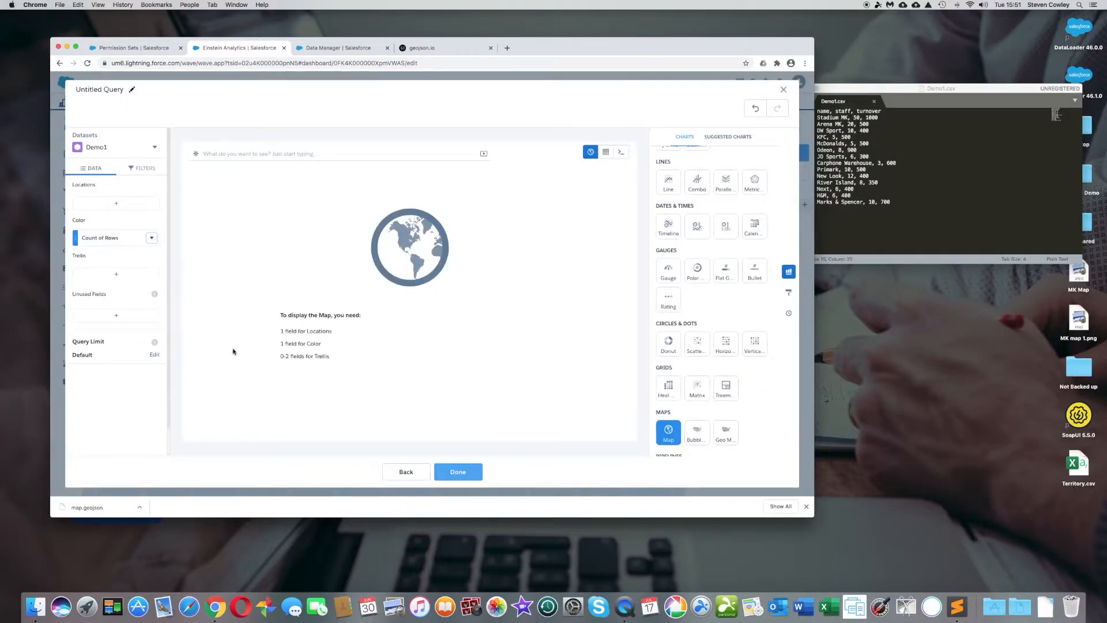
click(115, 204)
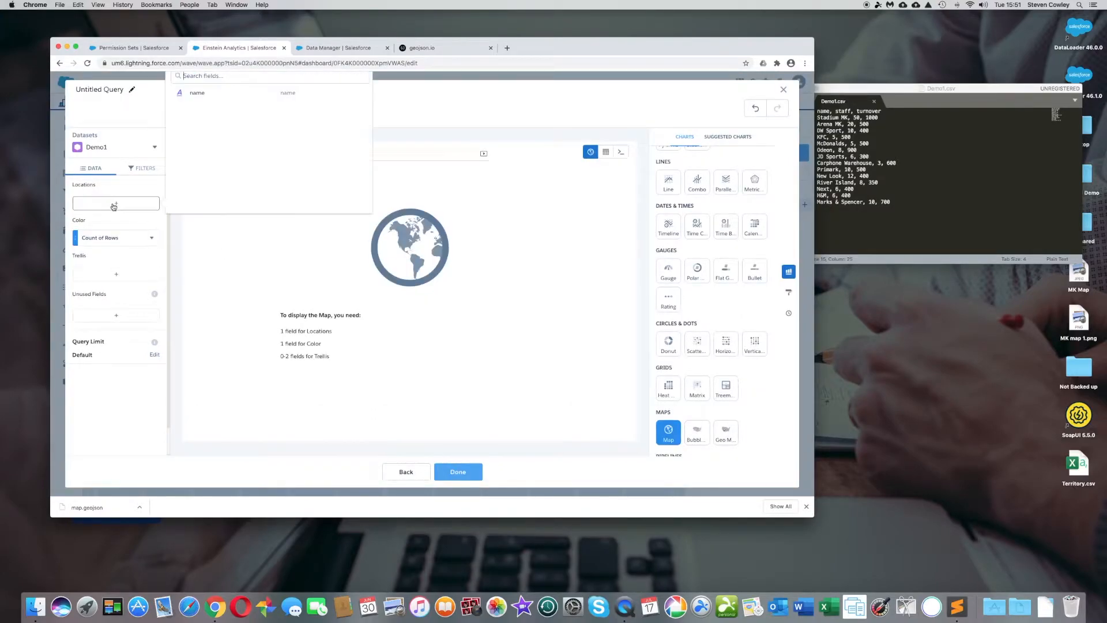
click(208, 94)
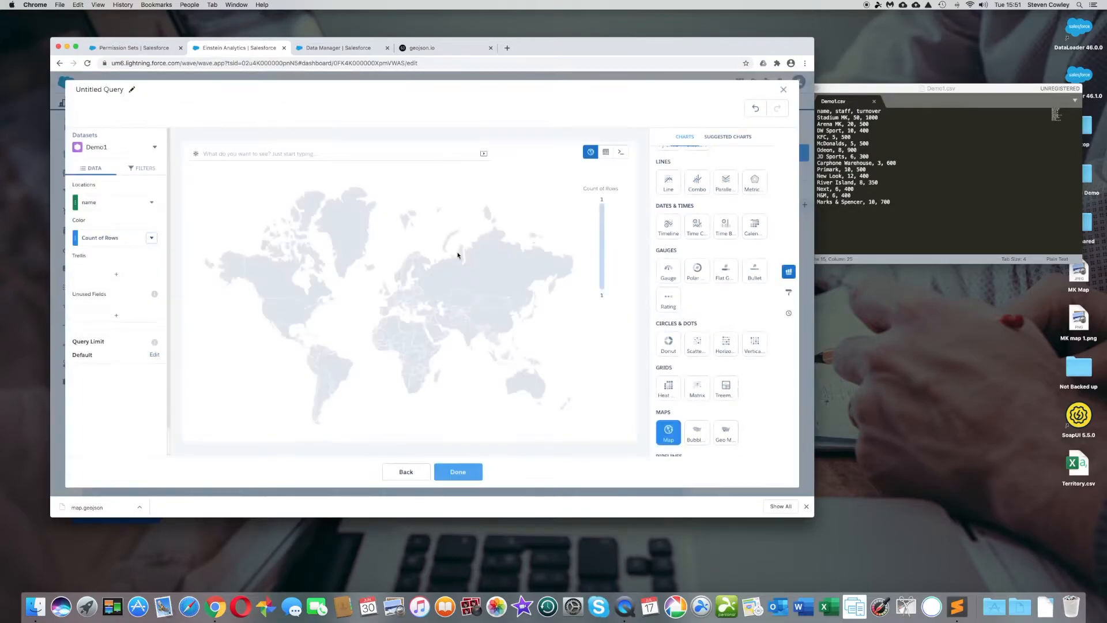
- Look through the built-in map types in the chart's map formatting and start a new custom map
mouse_move(477, 295)
click(790, 294)
click(764, 345)
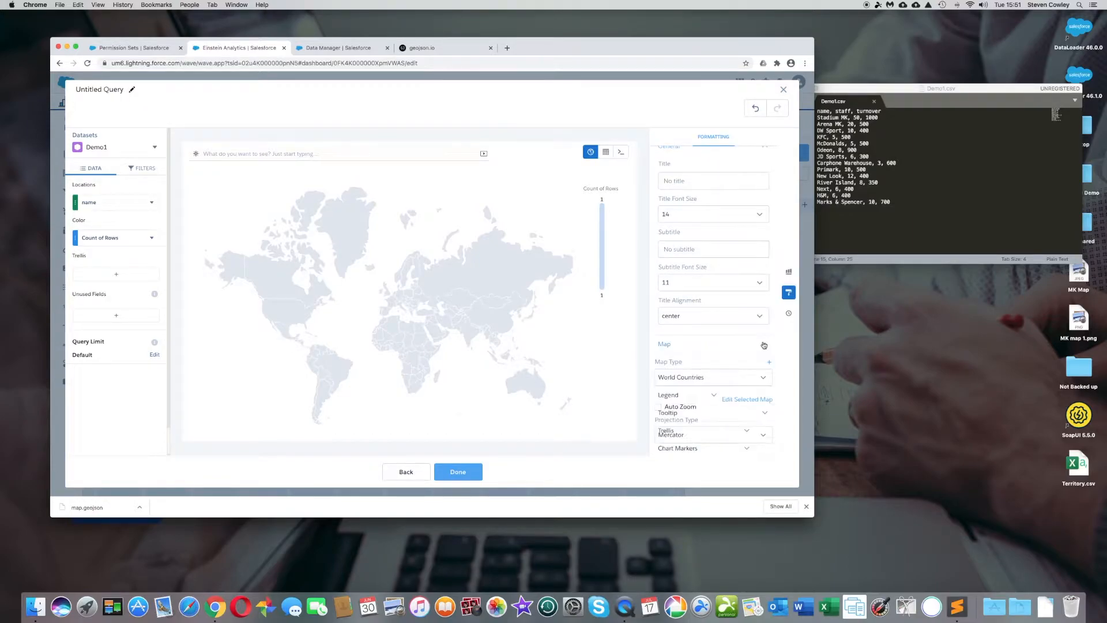
click(760, 379)
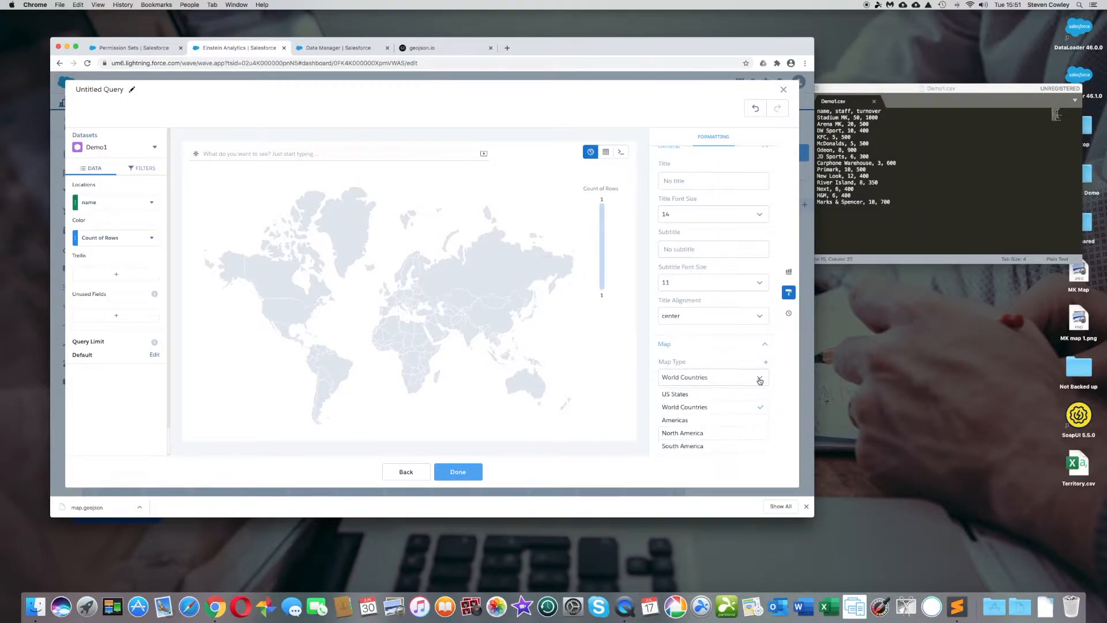
scroll(725, 421, down, 5)
scroll(725, 421, down, 5)
scroll(727, 421, up, 4)
scroll(733, 419, up, 6)
scroll(732, 419, up, 4)
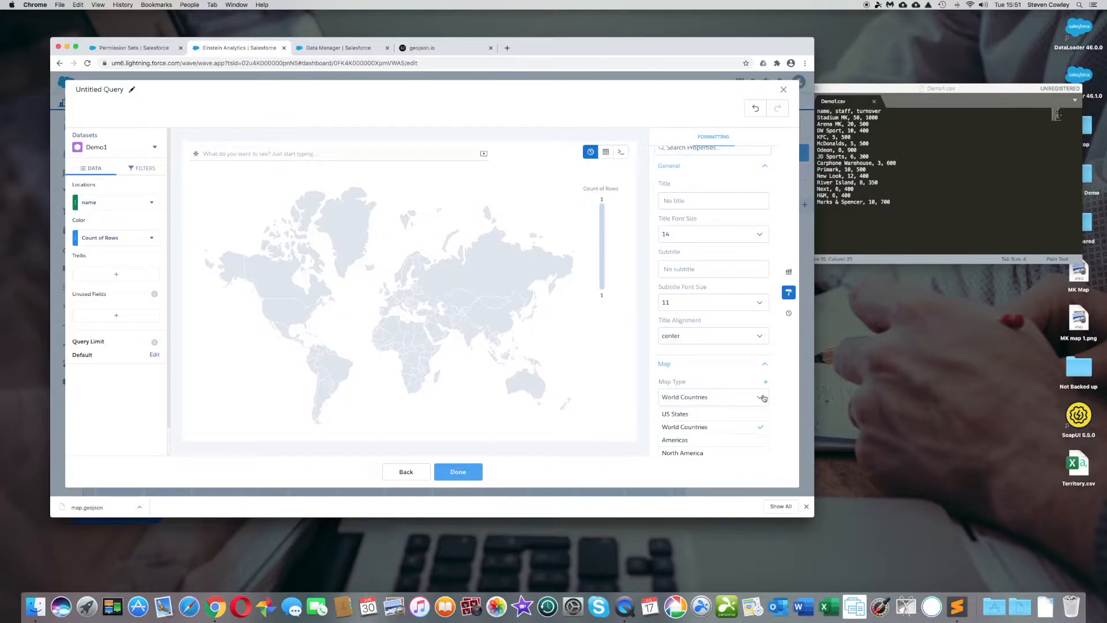
click(758, 399)
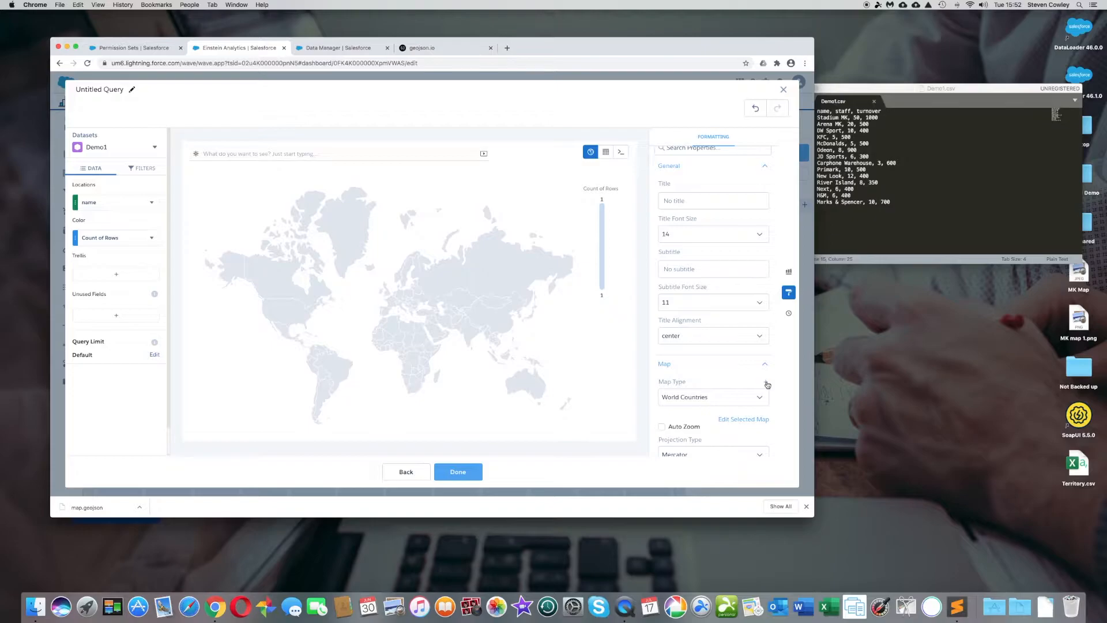
click(767, 383)
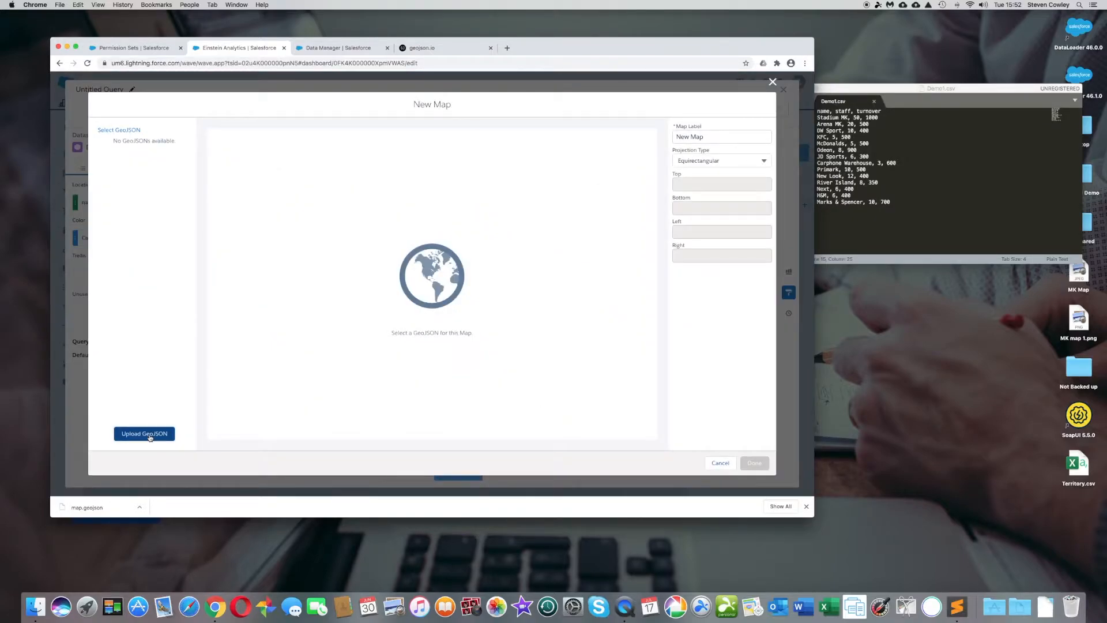
- Upload map.geojson from the Downloads folder and save it with the GeoJSON label MK Stadium
click(144, 433)
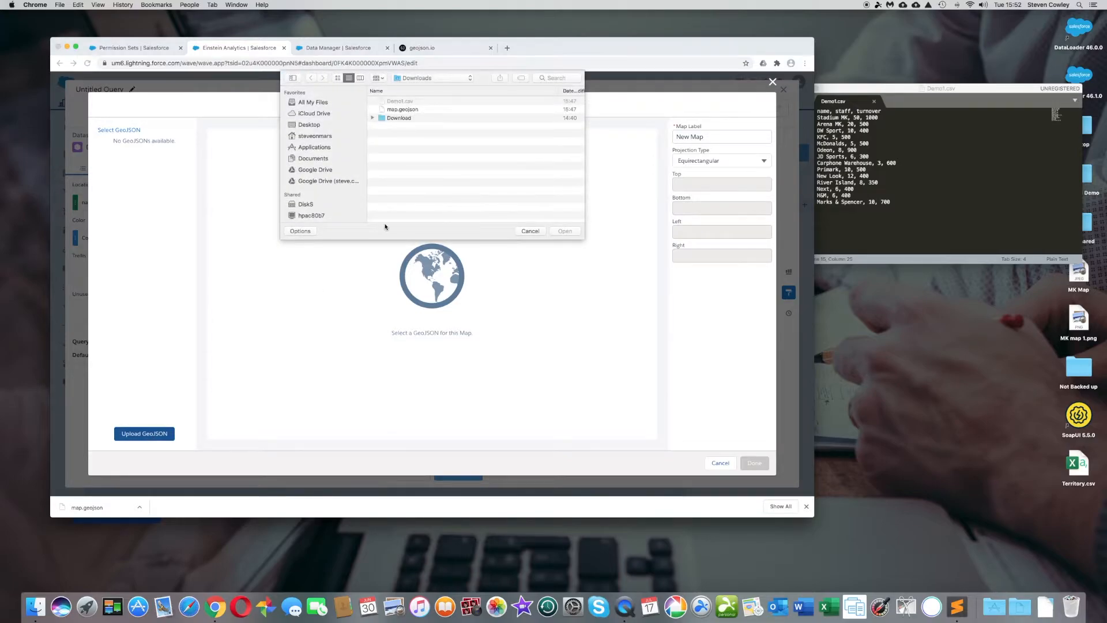
click(402, 109)
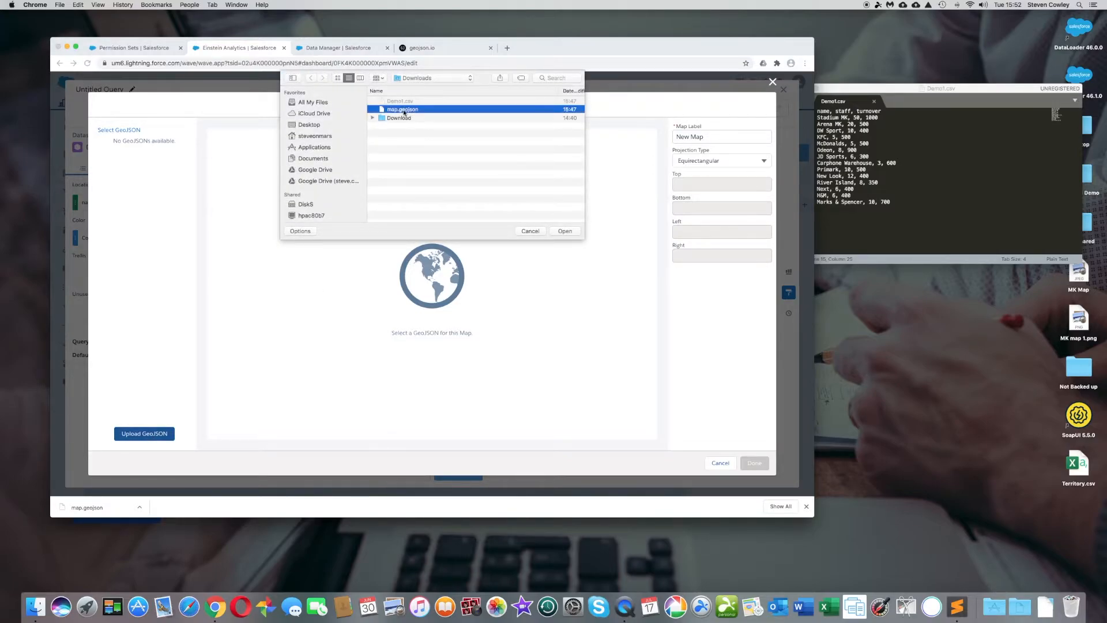
click(565, 231)
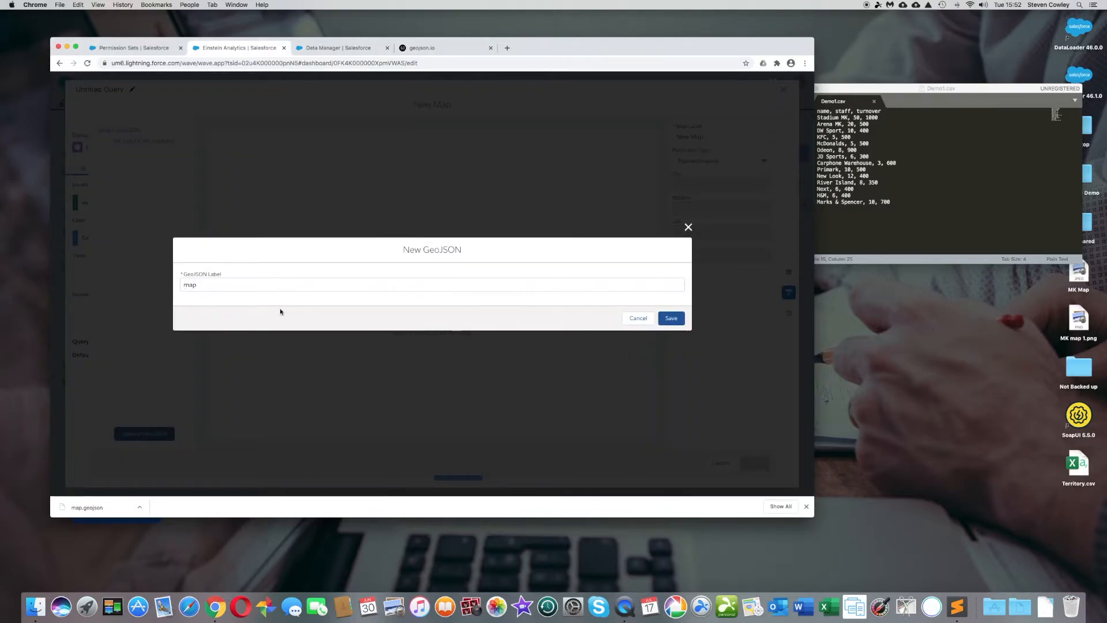
click(223, 287)
key(BackSpace)
text(MK )
text(Do)
key(BackSpace)
key(BackSpace)
text(S)
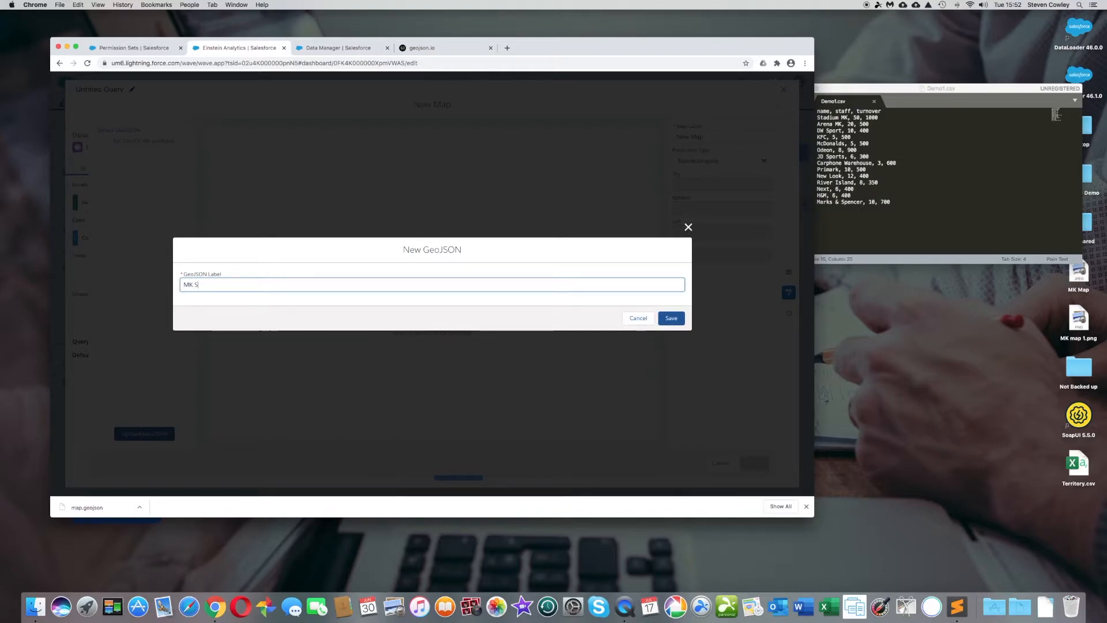
text(tadium)
click(669, 318)
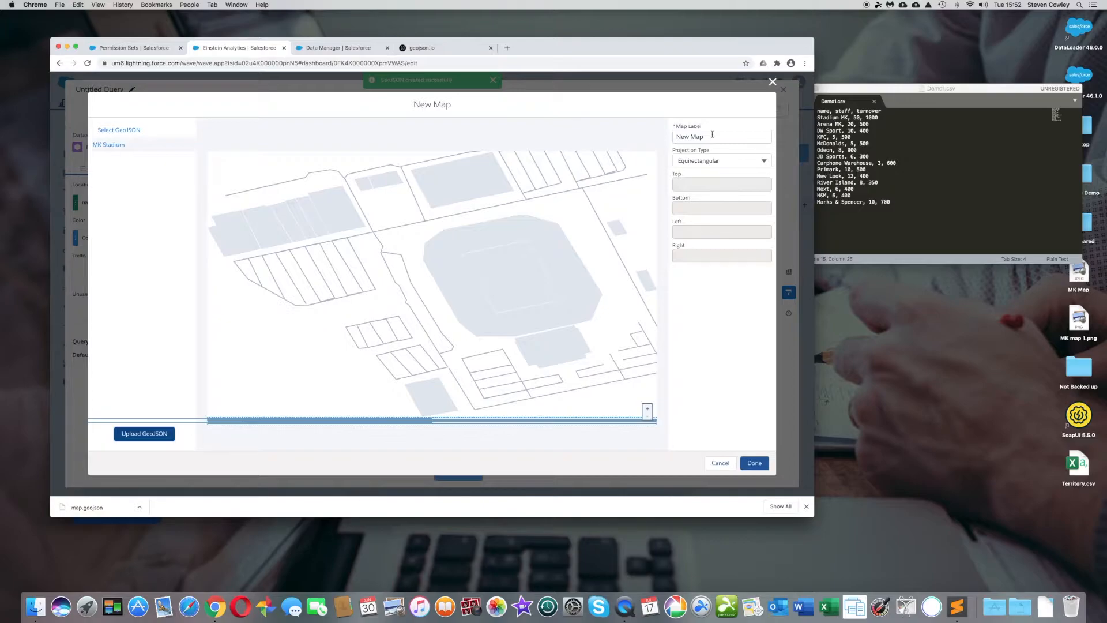
- Label the new custom map MK Stadium and finish creating it
drag(713, 135, 673, 136)
text(MK St)
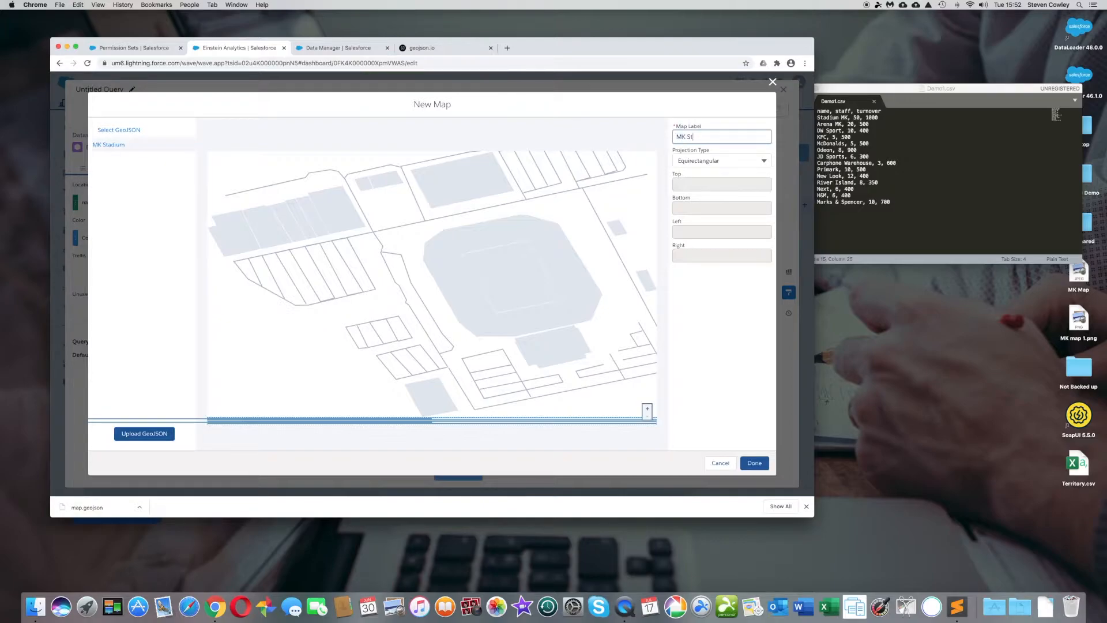
text(adium)
click(757, 463)
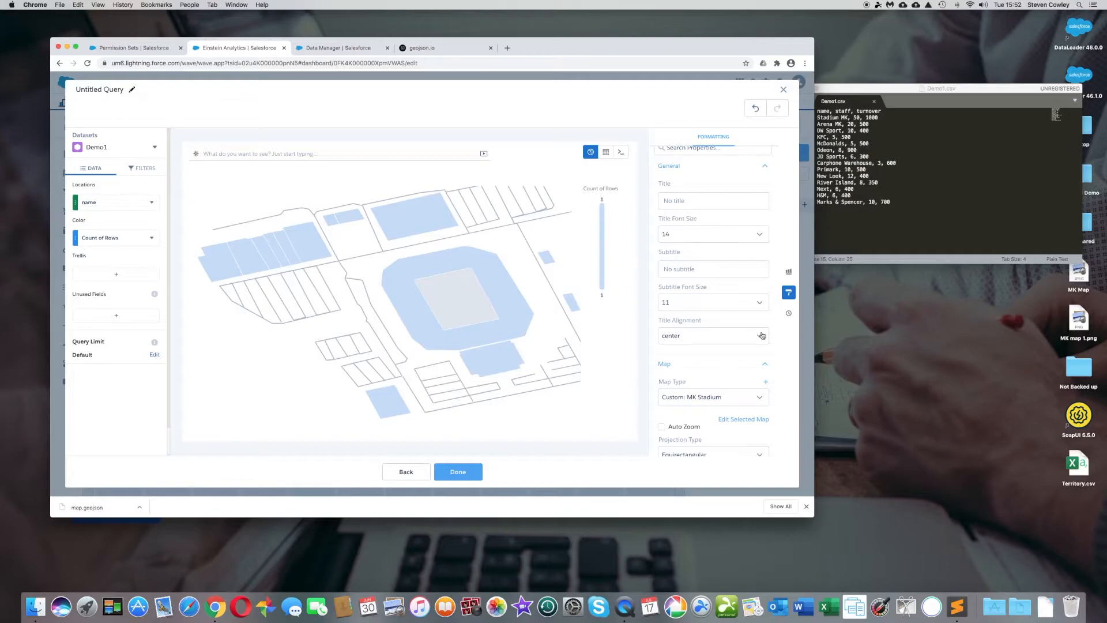
- Hide the map chart's legend and finish the query
scroll(762, 335, down, 5)
click(759, 361)
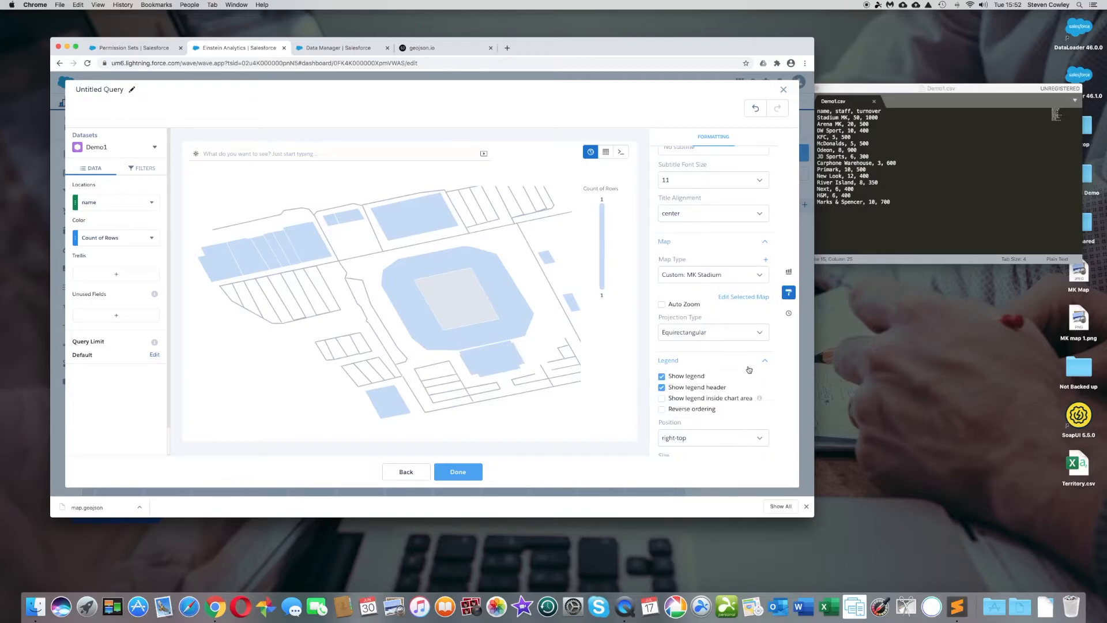
click(662, 377)
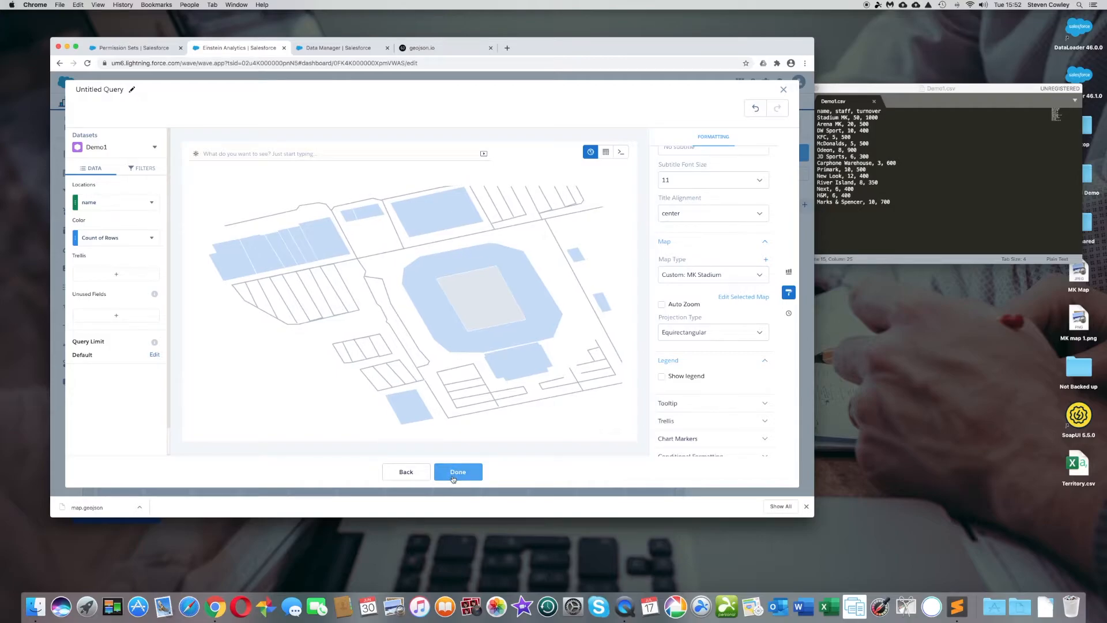
click(458, 473)
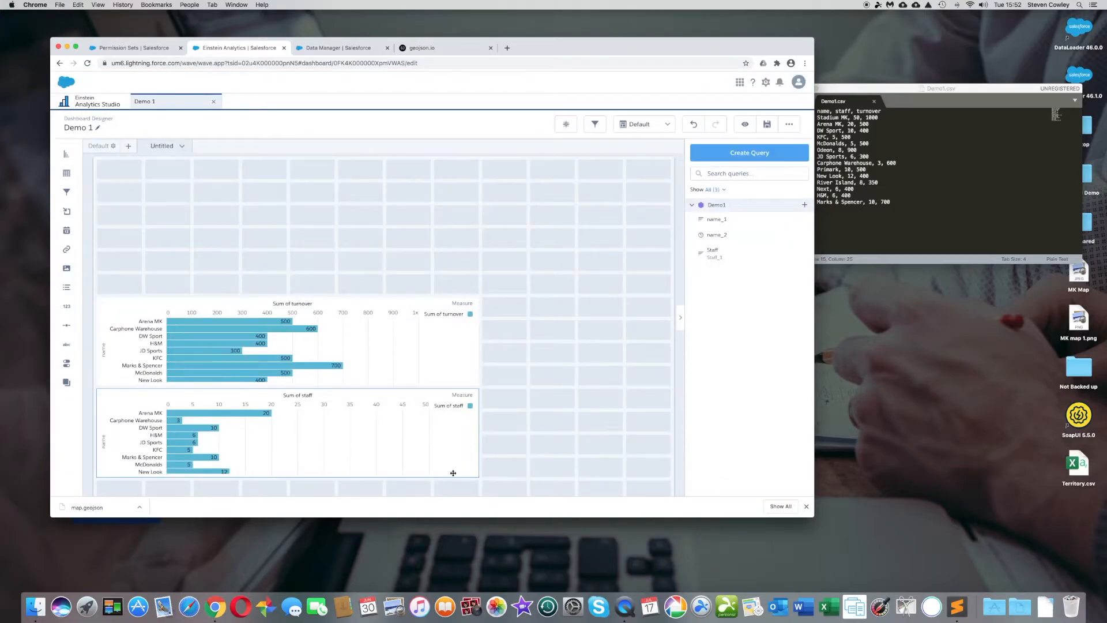
- Place the name_2 map query above the turnover chart and enlarge it to fill the empty space at the charts' width
drag(712, 235, 165, 185)
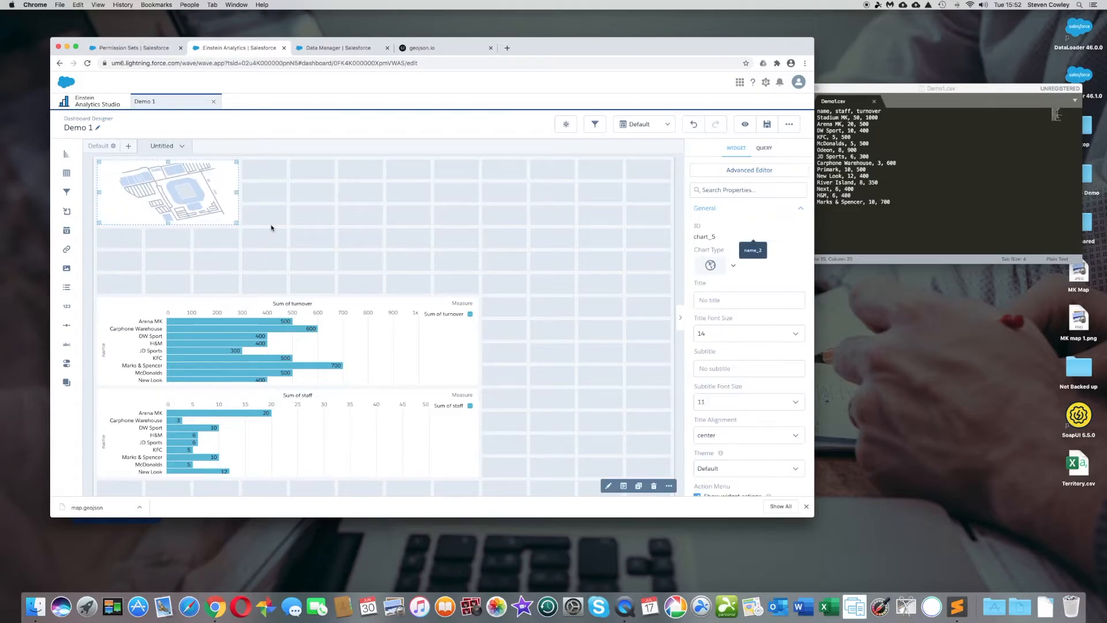
drag(237, 223, 466, 279)
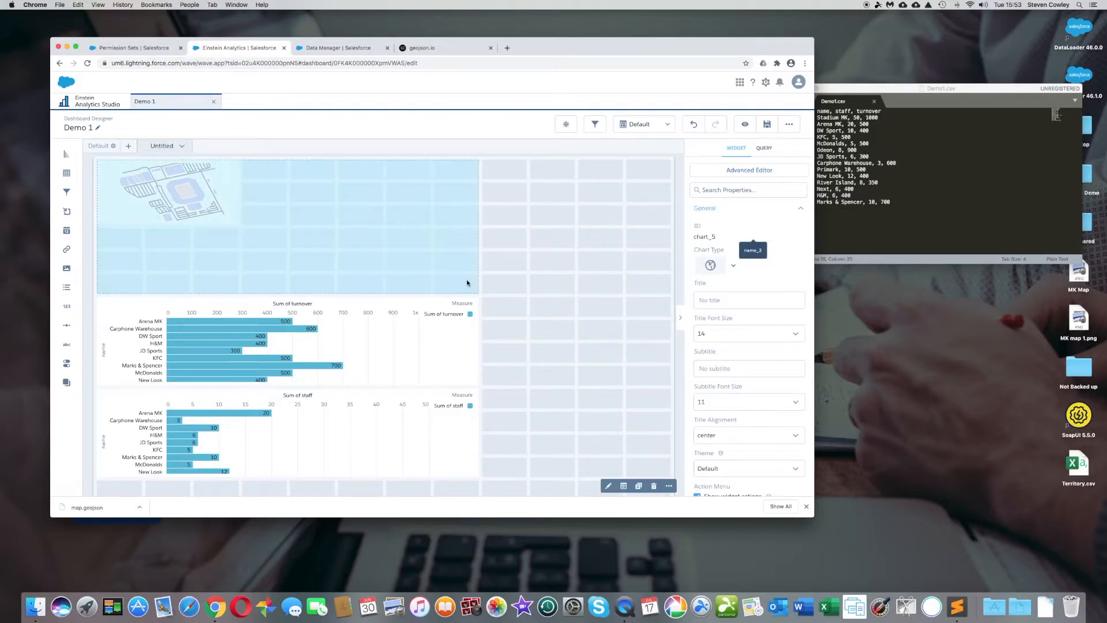
click(589, 323)
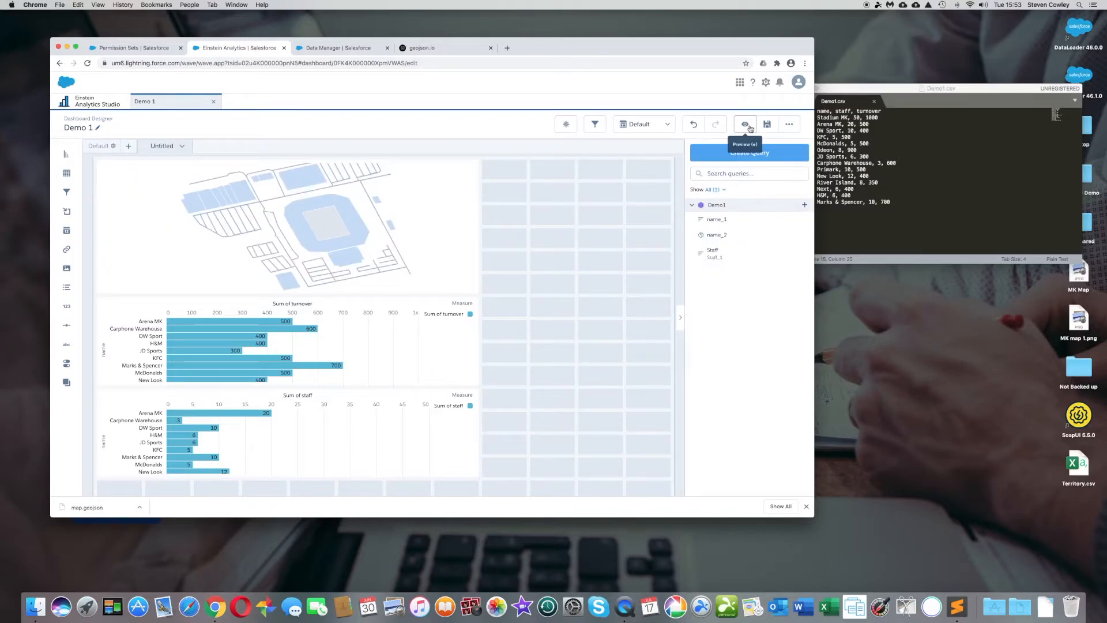
- Save the Demo 1 dashboard and preview it
click(767, 124)
click(434, 380)
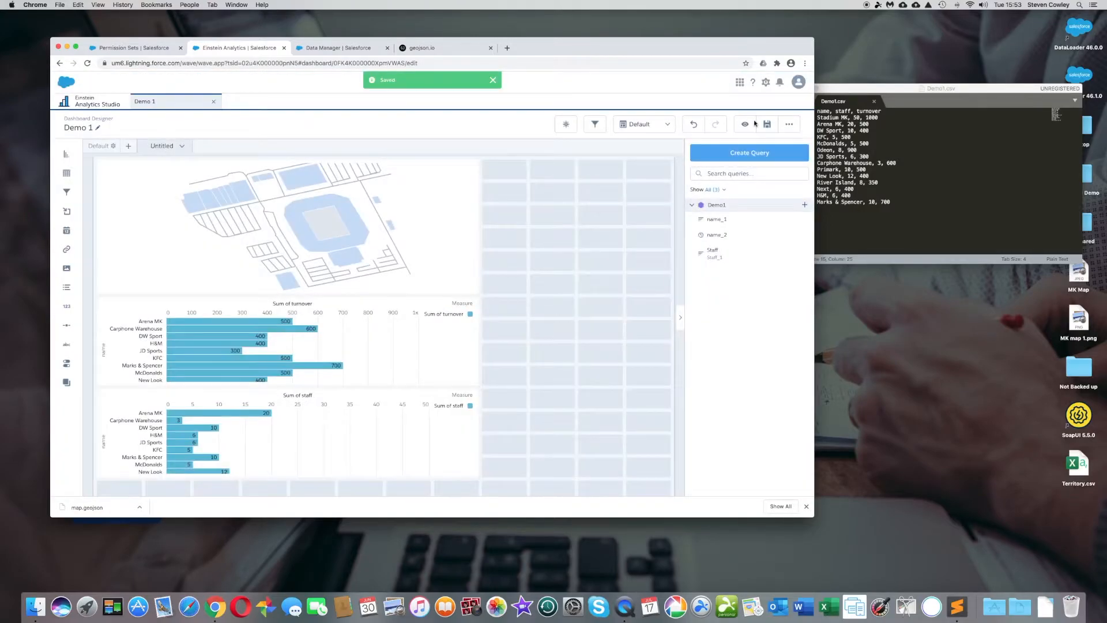
click(745, 125)
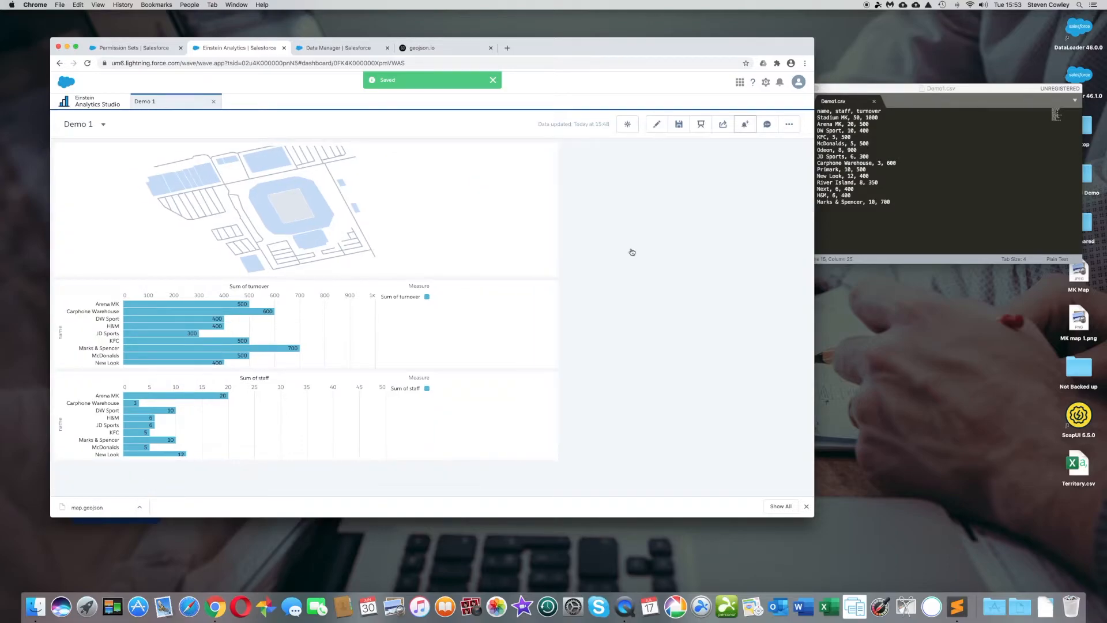
- Inspect the Stadium MK and Odeon map areas, then test cross-filtering with New Look on the map and clear the selection
mouse_move(326, 216)
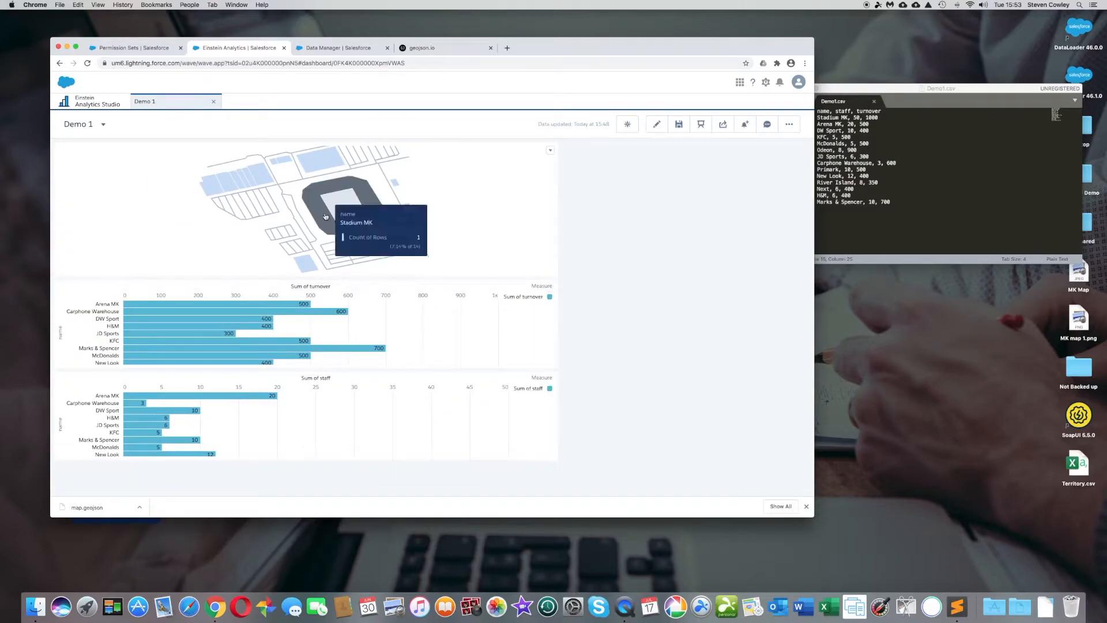
mouse_move(315, 162)
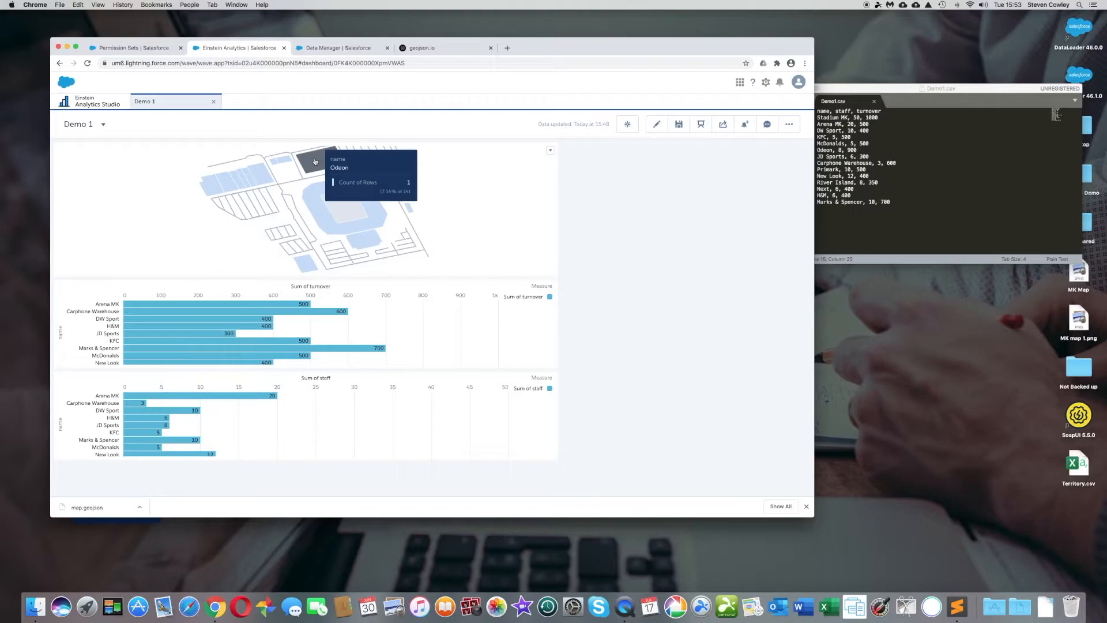
click(230, 182)
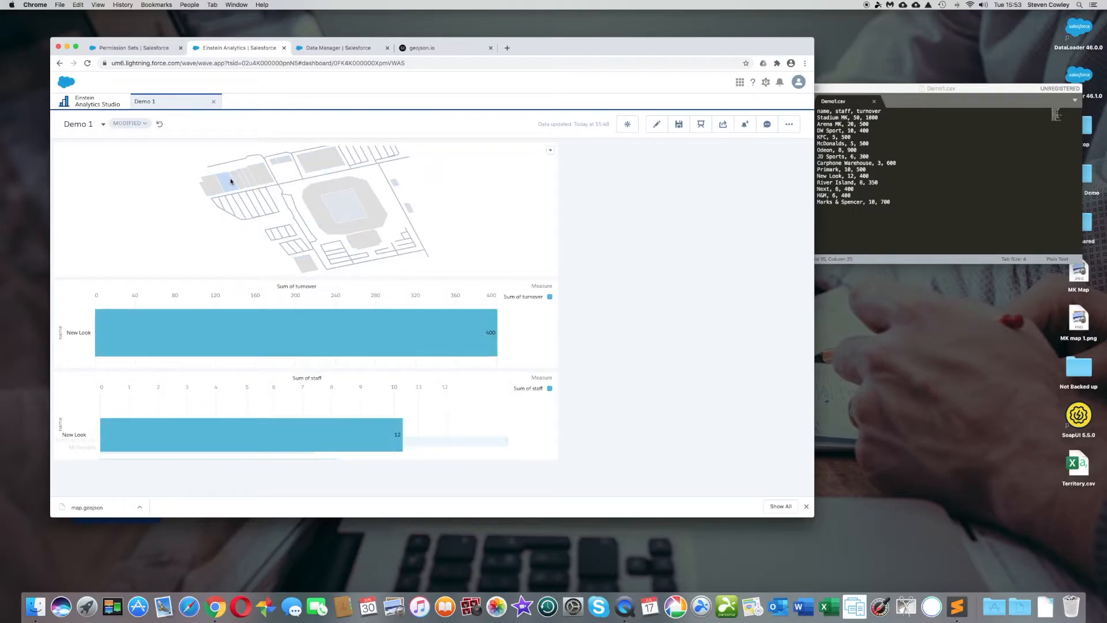
mouse_move(353, 314)
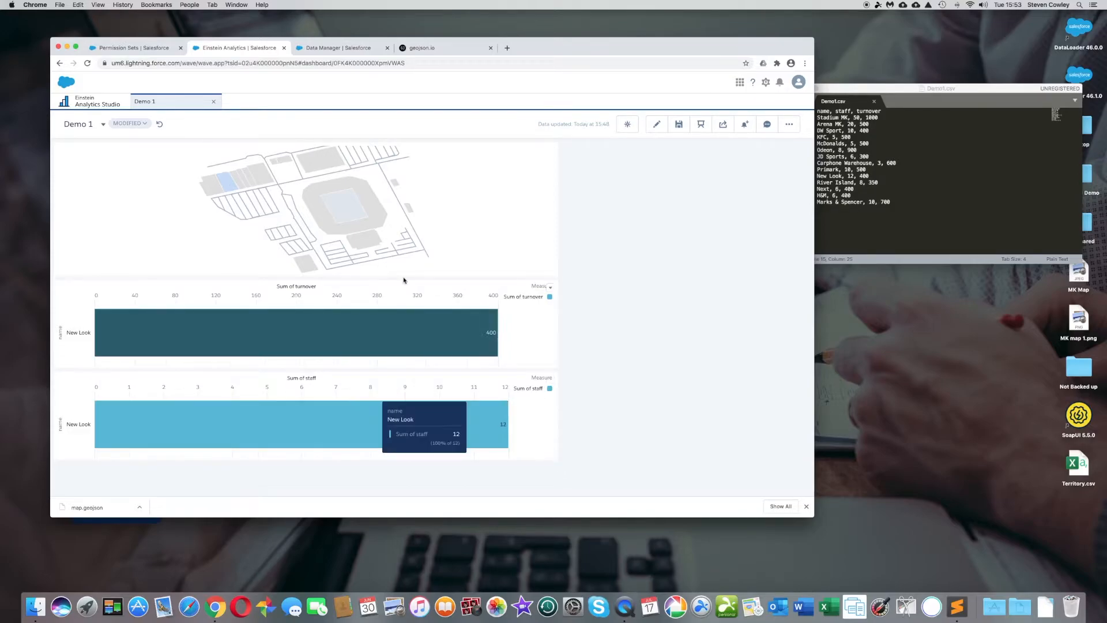
click(230, 193)
- Test cross-filtering the map with McDonalds and KFC in the turnover chart, clearing each selection
click(215, 357)
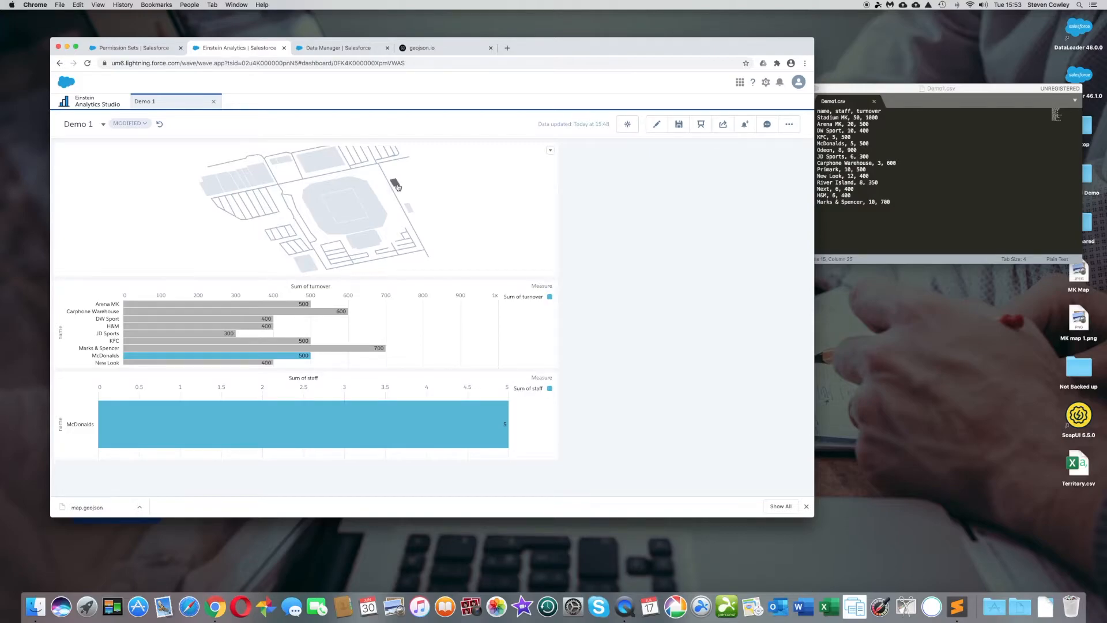
mouse_move(212, 347)
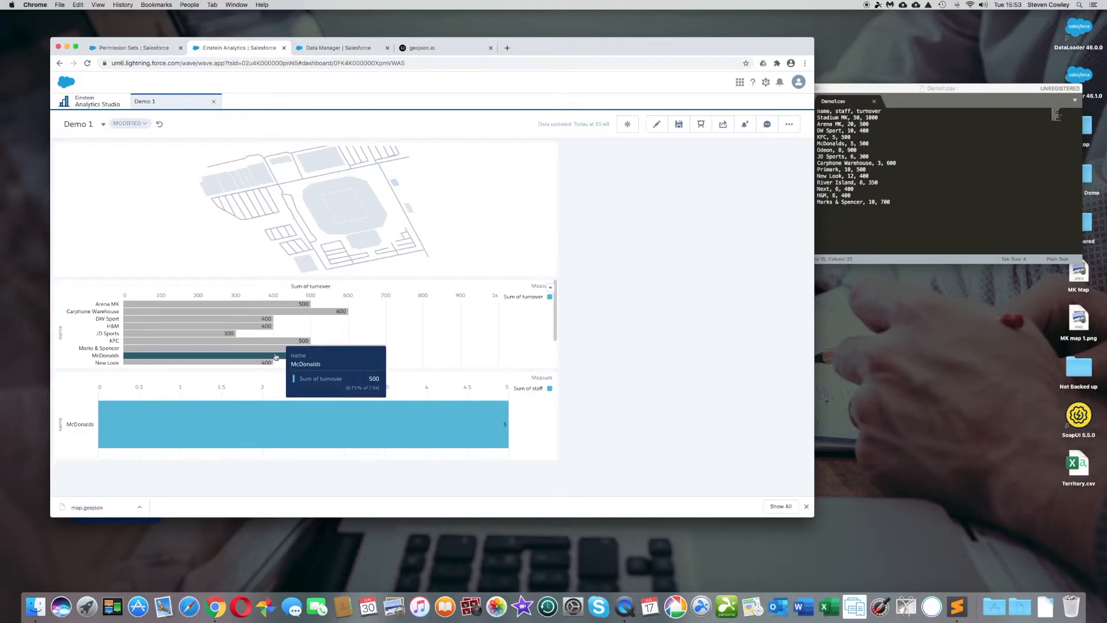
click(211, 352)
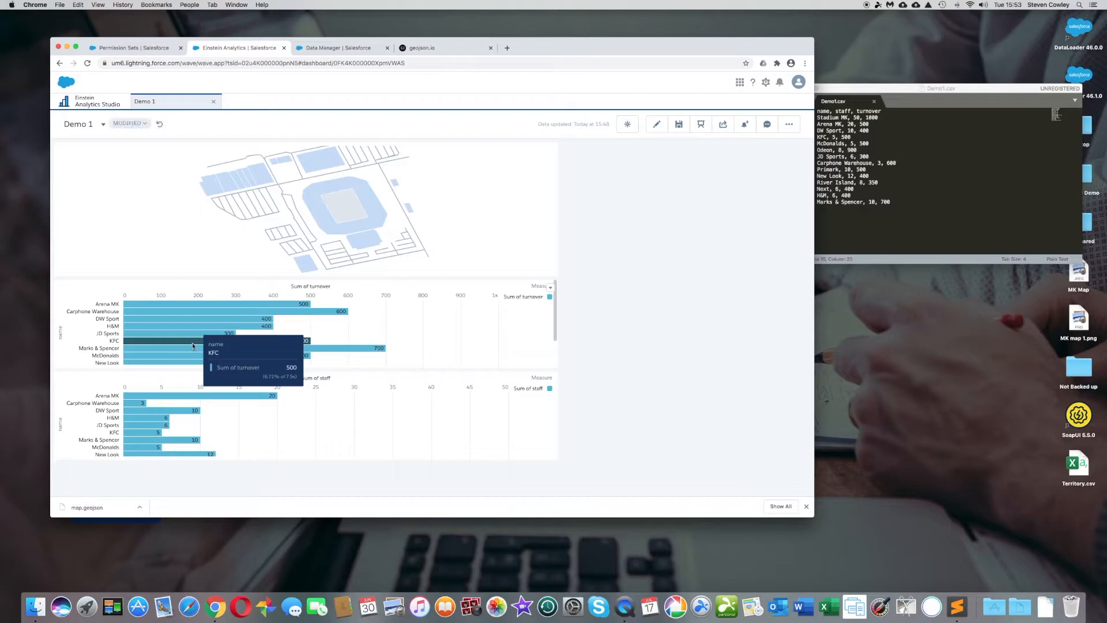
click(192, 341)
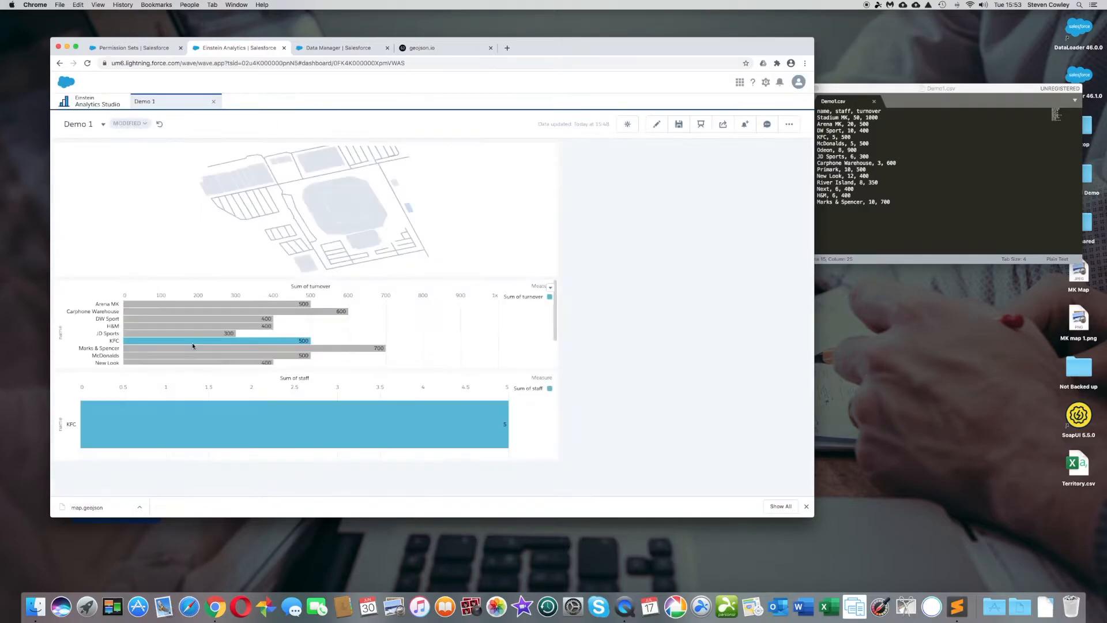
click(192, 343)
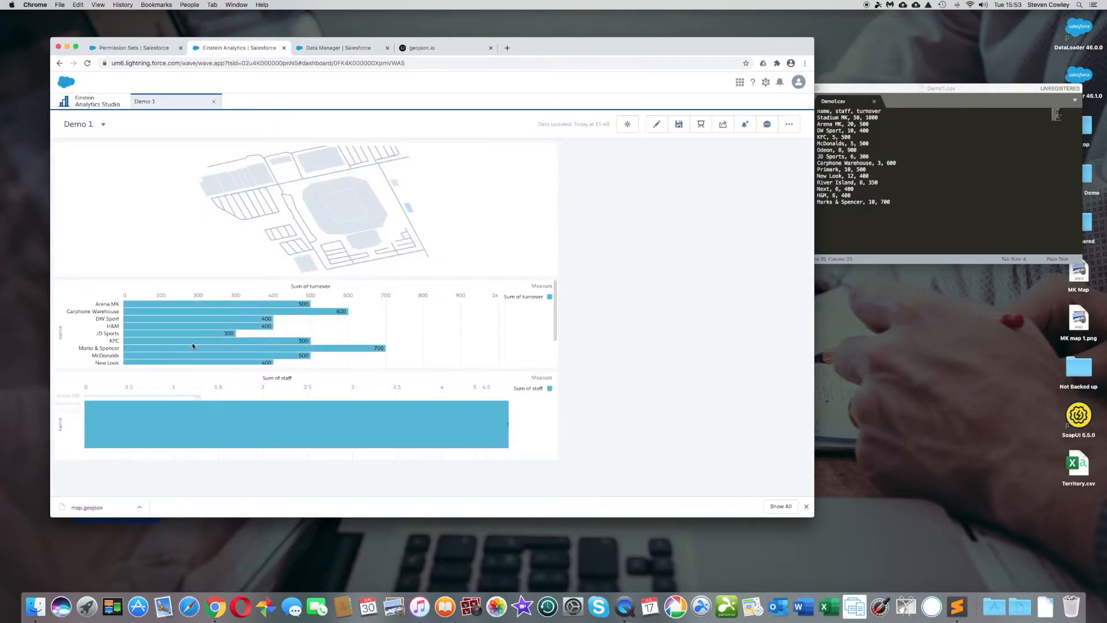
- Return to editing the dashboard and apply conditional formatting by name to the map chart
click(656, 124)
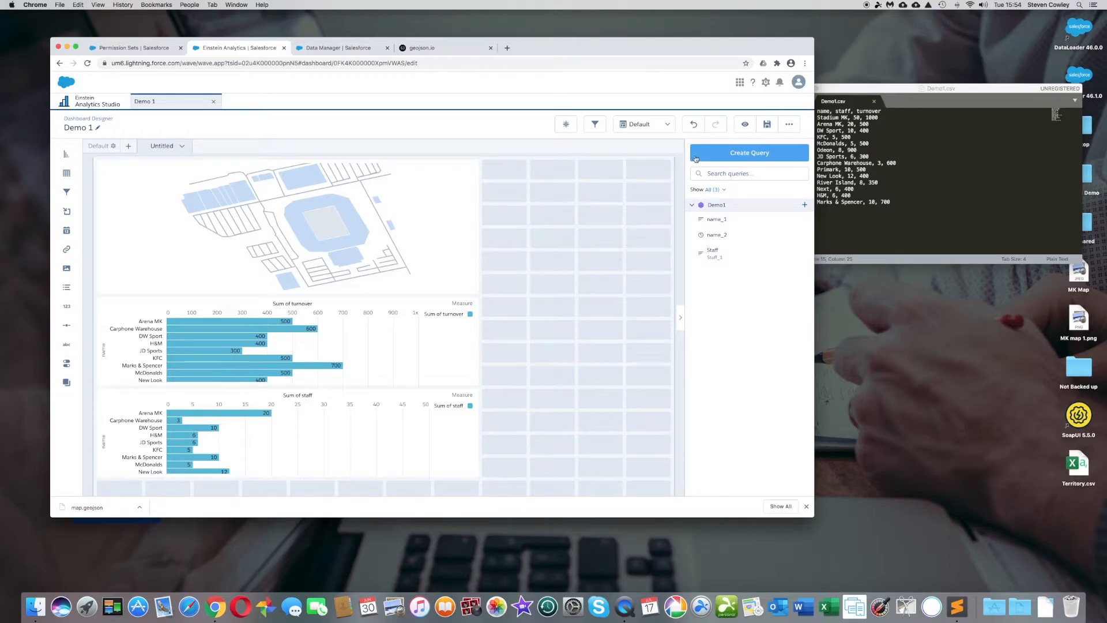
click(435, 232)
scroll(757, 363, down, 3)
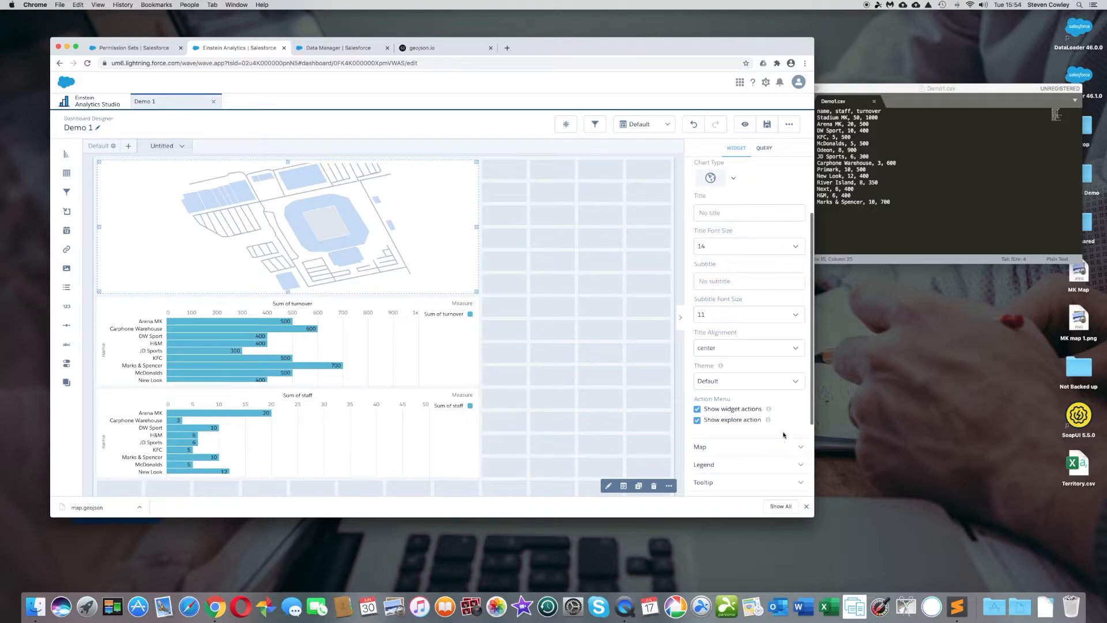
click(788, 449)
scroll(788, 449, down, 5)
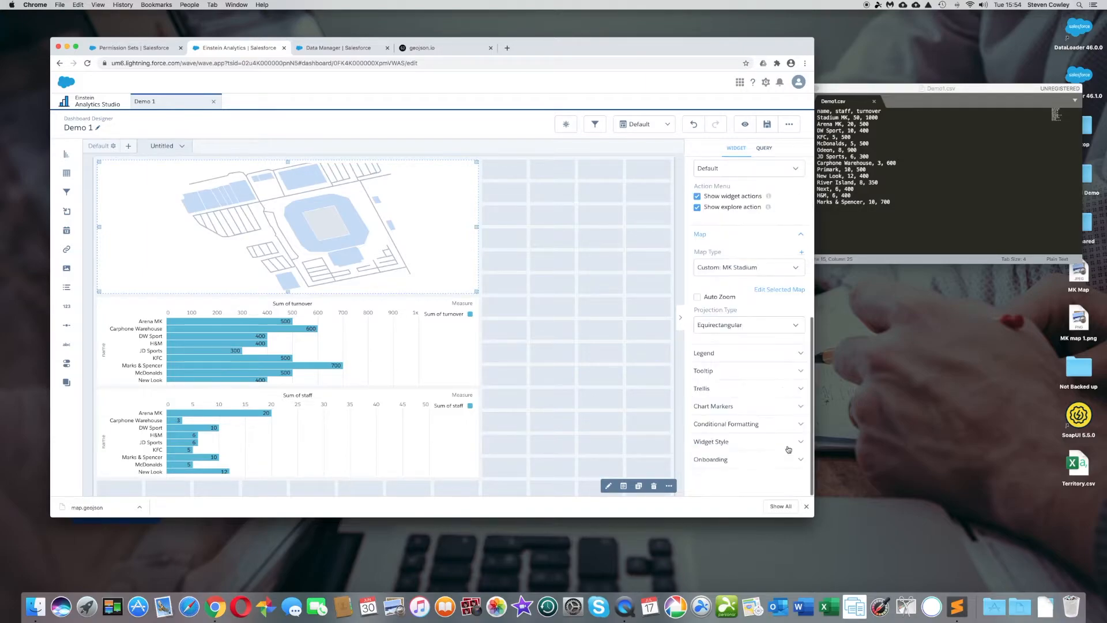
click(764, 424)
scroll(763, 444, down, 2)
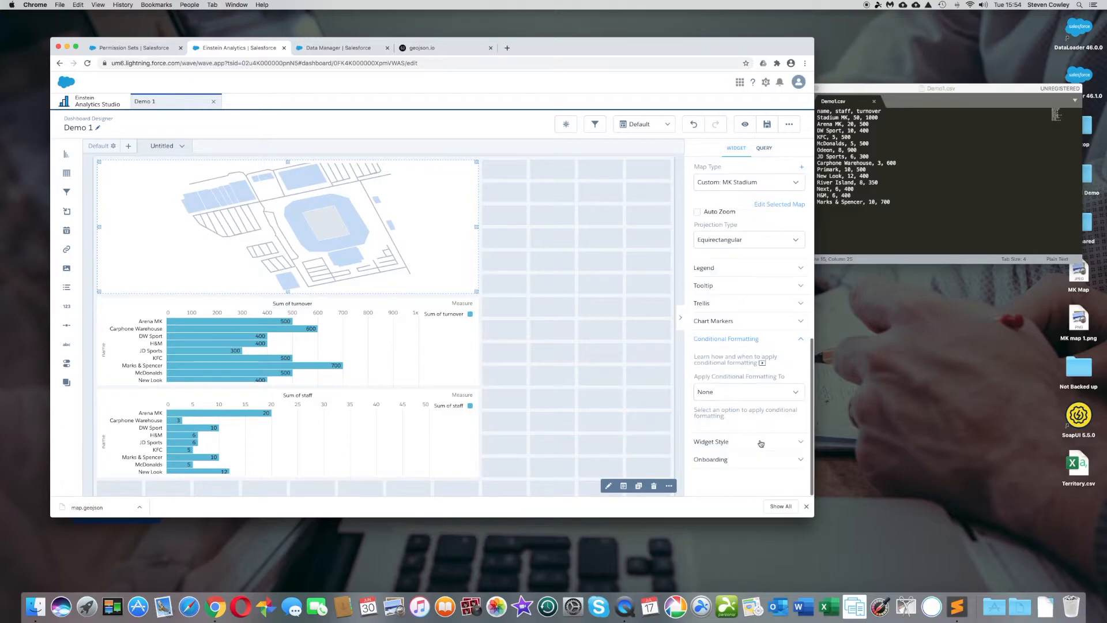
click(772, 395)
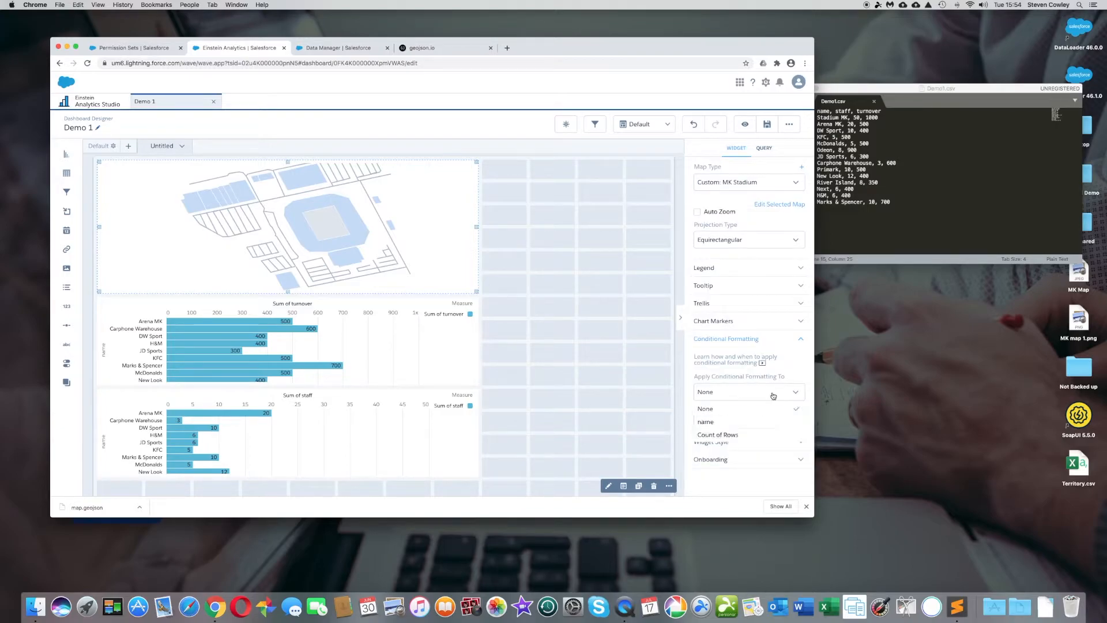
click(749, 427)
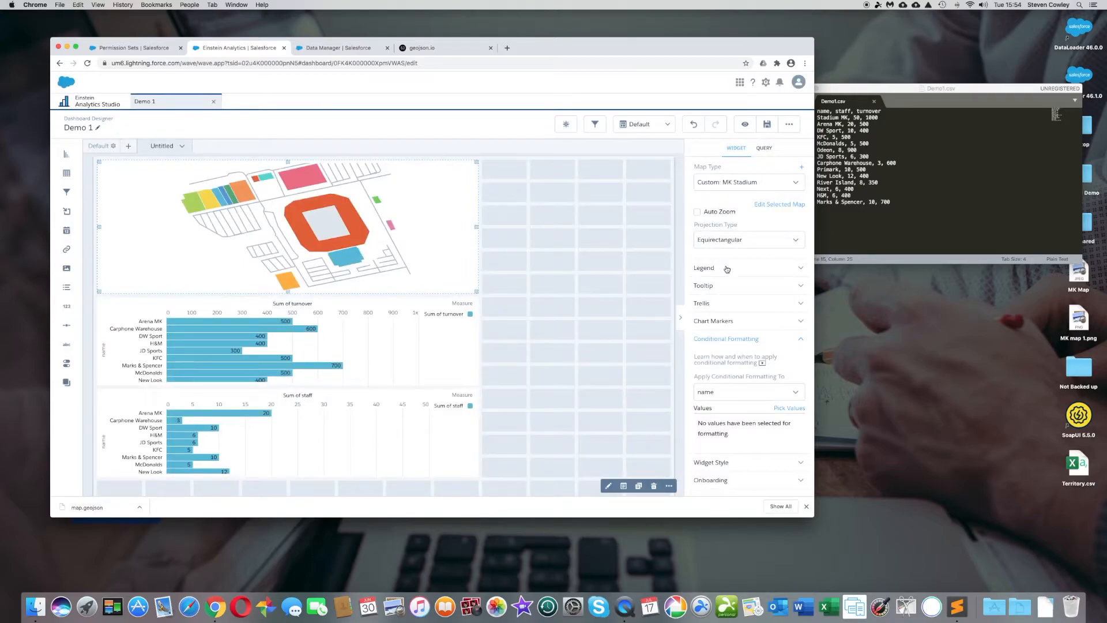
- Show the legend on the map chart and deselect the widget
click(778, 269)
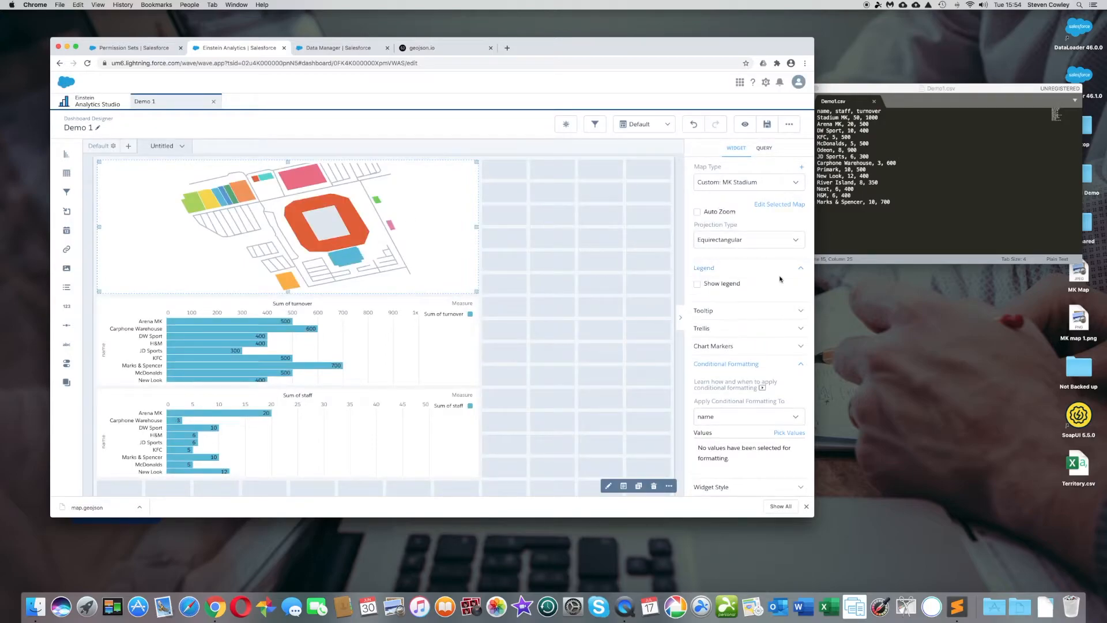
click(697, 284)
click(697, 284)
click(697, 285)
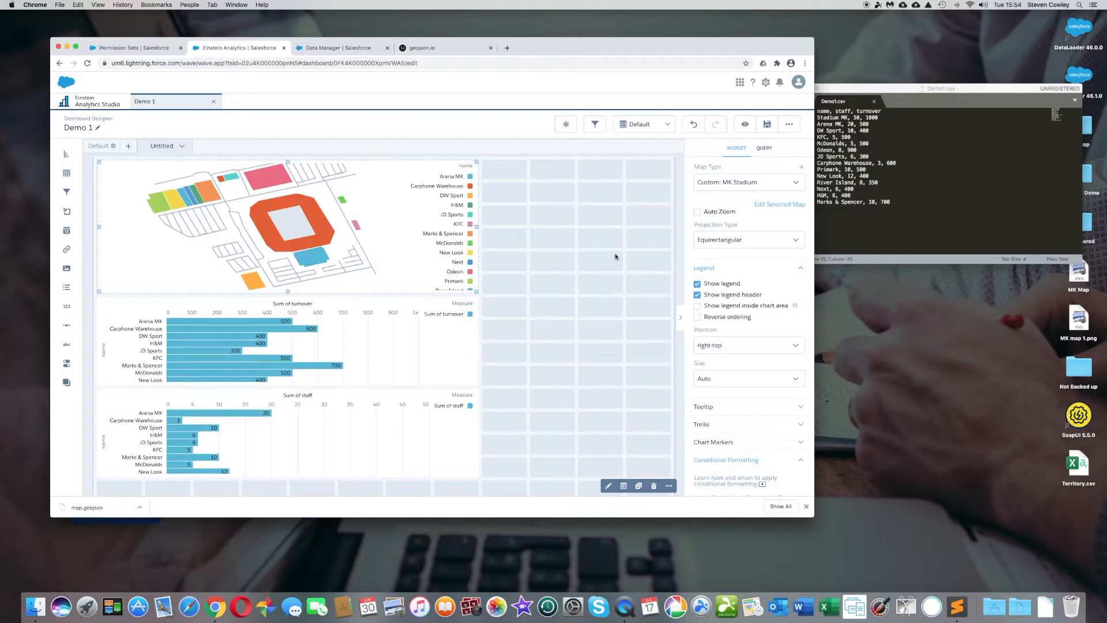
click(614, 299)
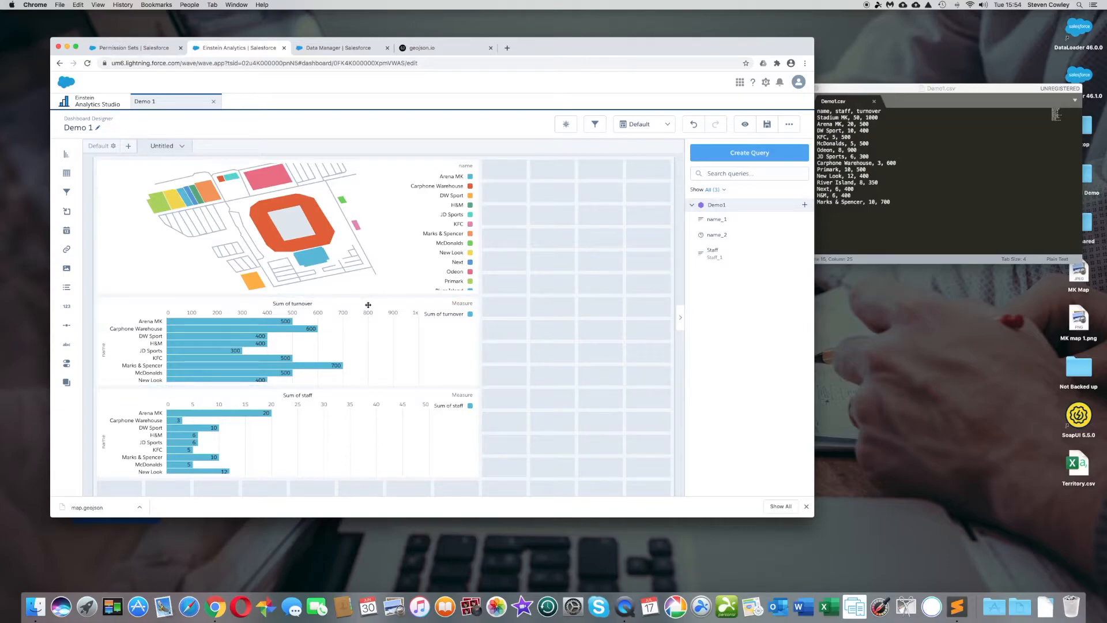
- Preview the dashboard and filter it by Carphone Warehouse in the turnover chart
click(746, 124)
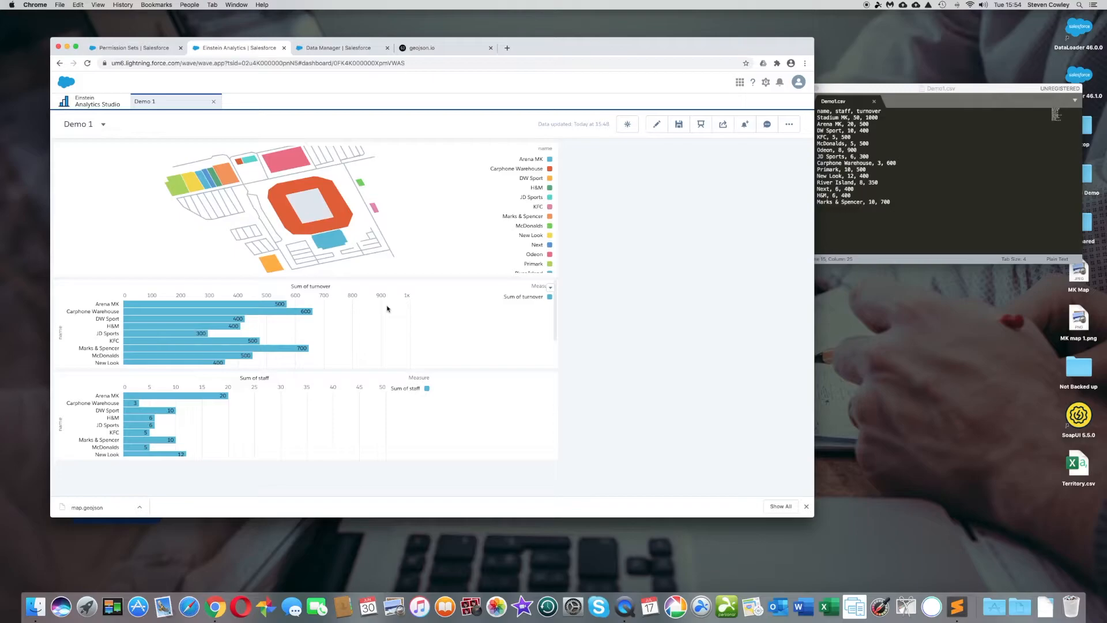
click(208, 313)
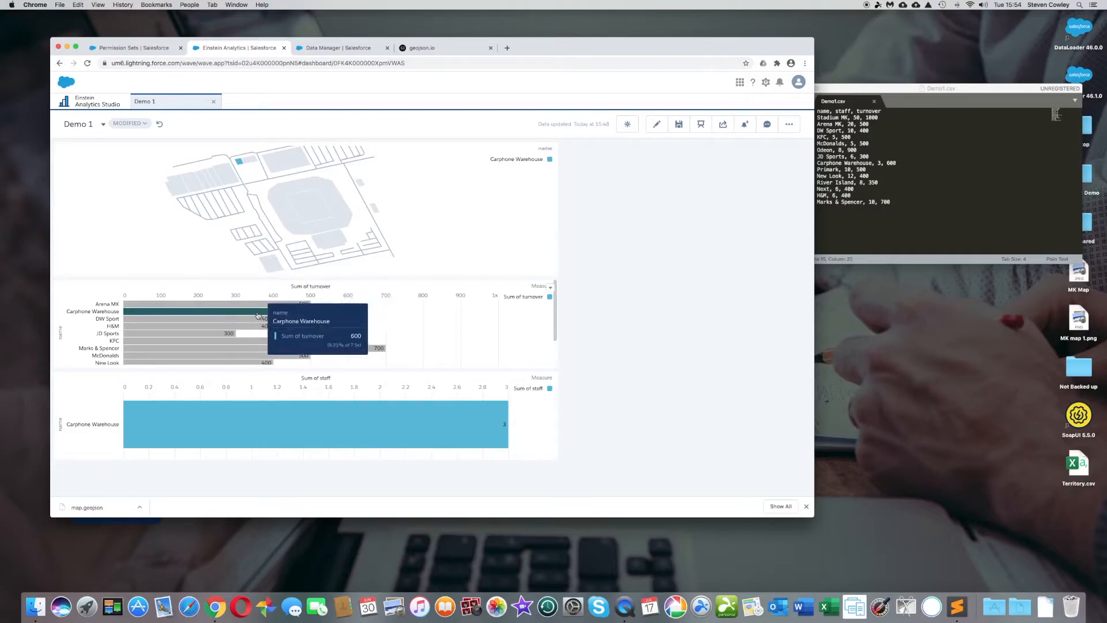
- Clear the Carphone Warehouse filter from the dashboard and return to editing it
click(258, 315)
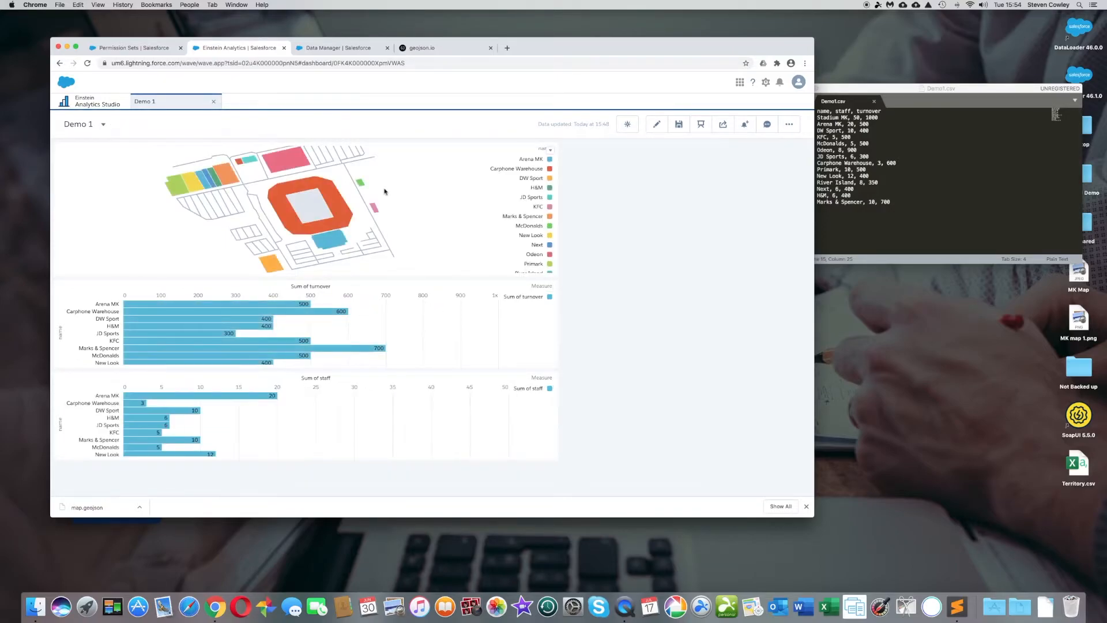
click(657, 124)
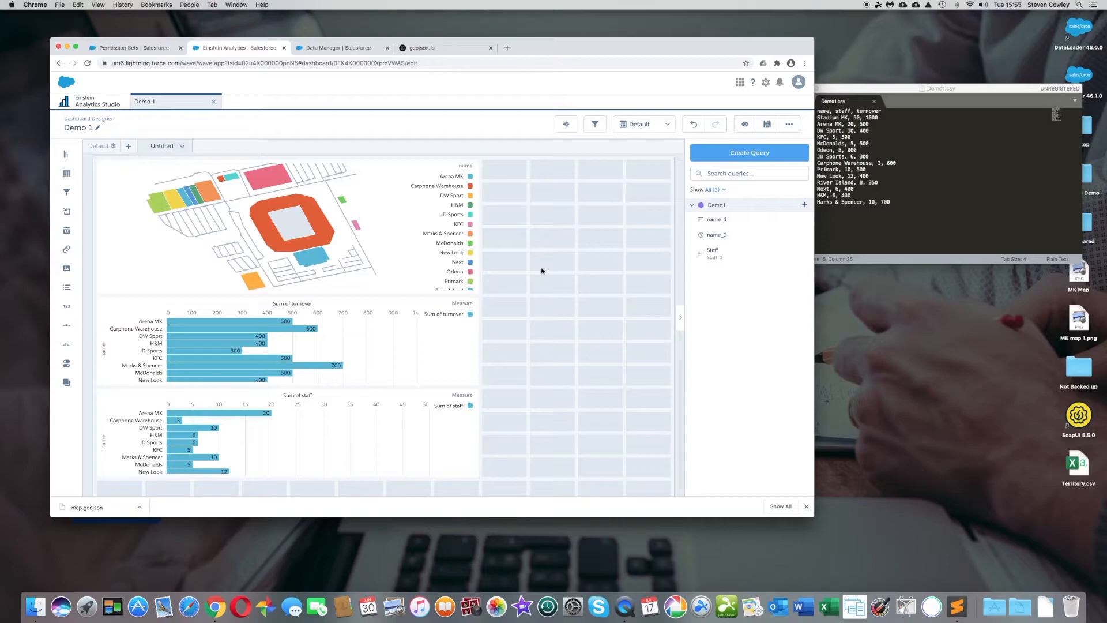
click(910, 91)
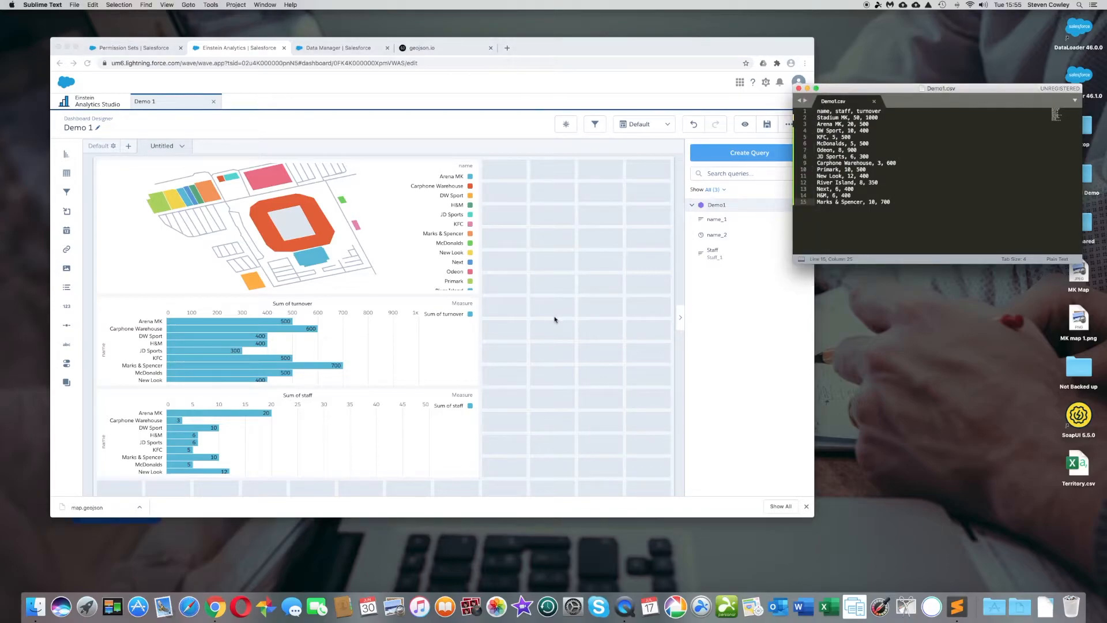
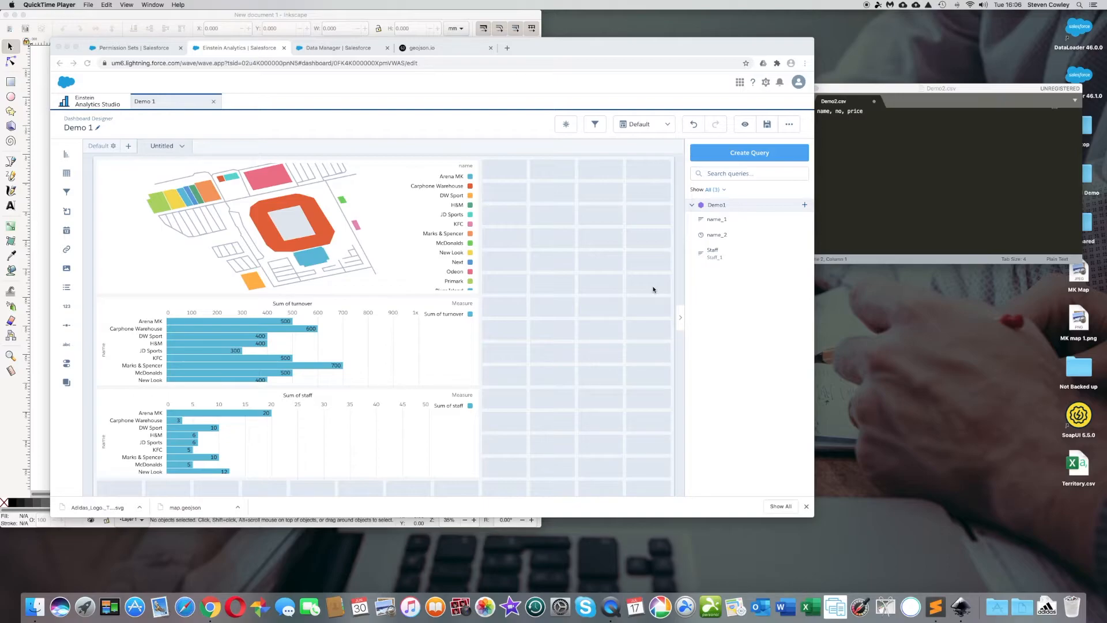
- Switch to Inkscape, open Adidas_logo.png from Downloads as an embedded image, and enlarge its window to show the whole logo
click(1047, 606)
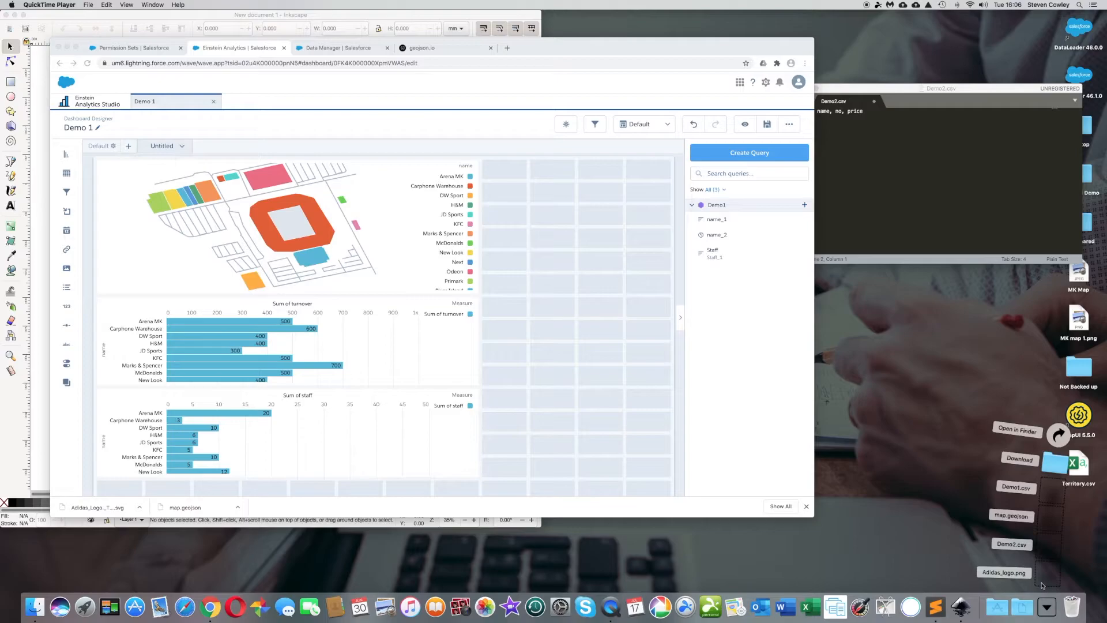
click(298, 19)
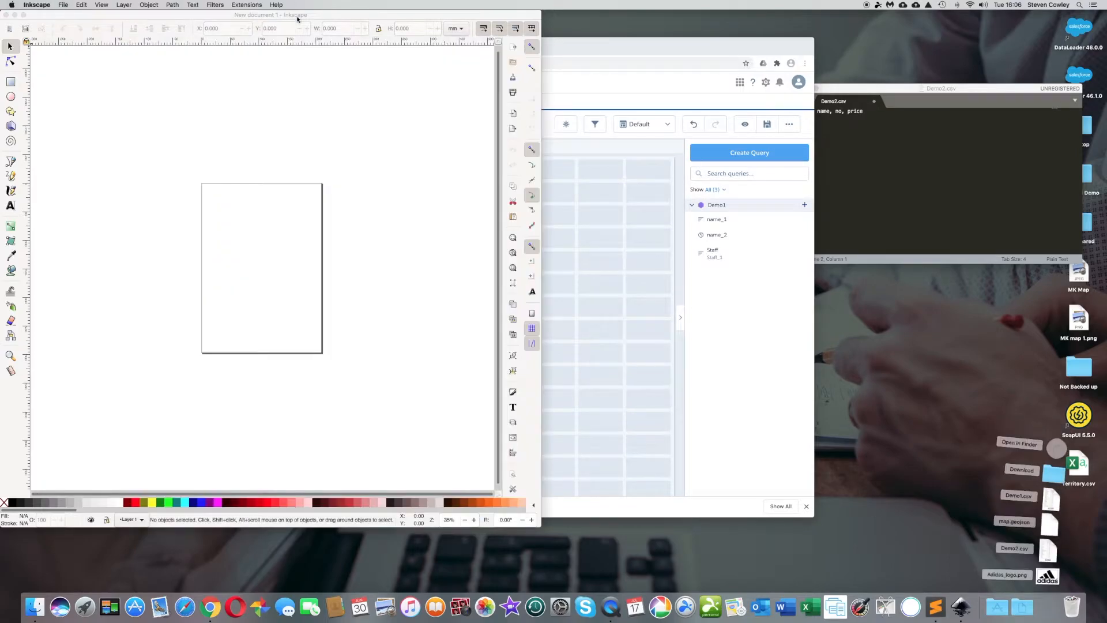
click(64, 5)
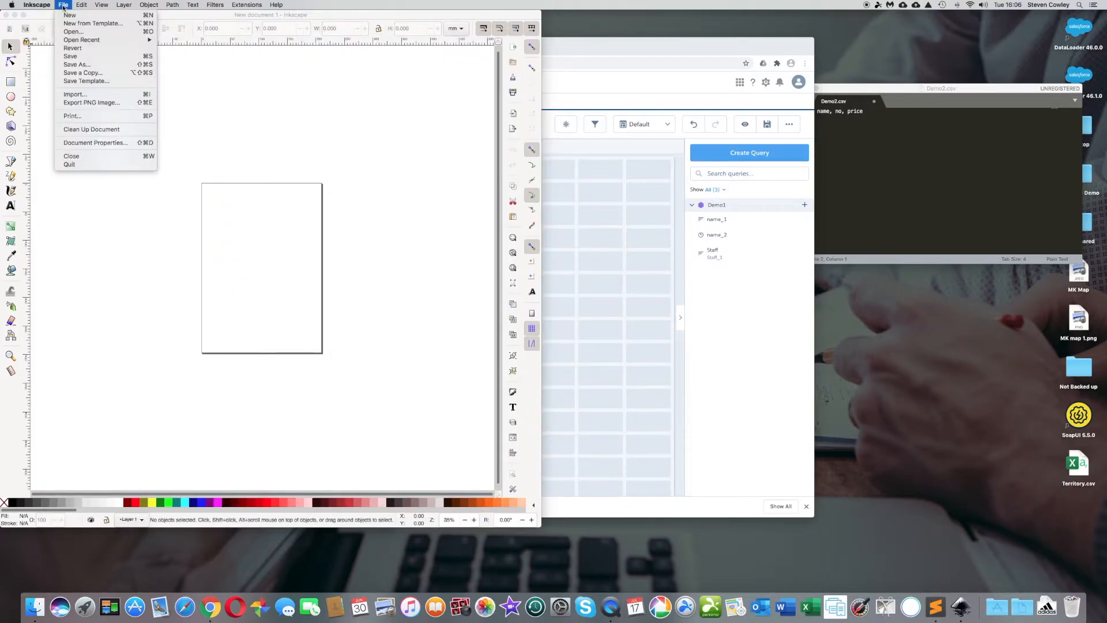
click(91, 34)
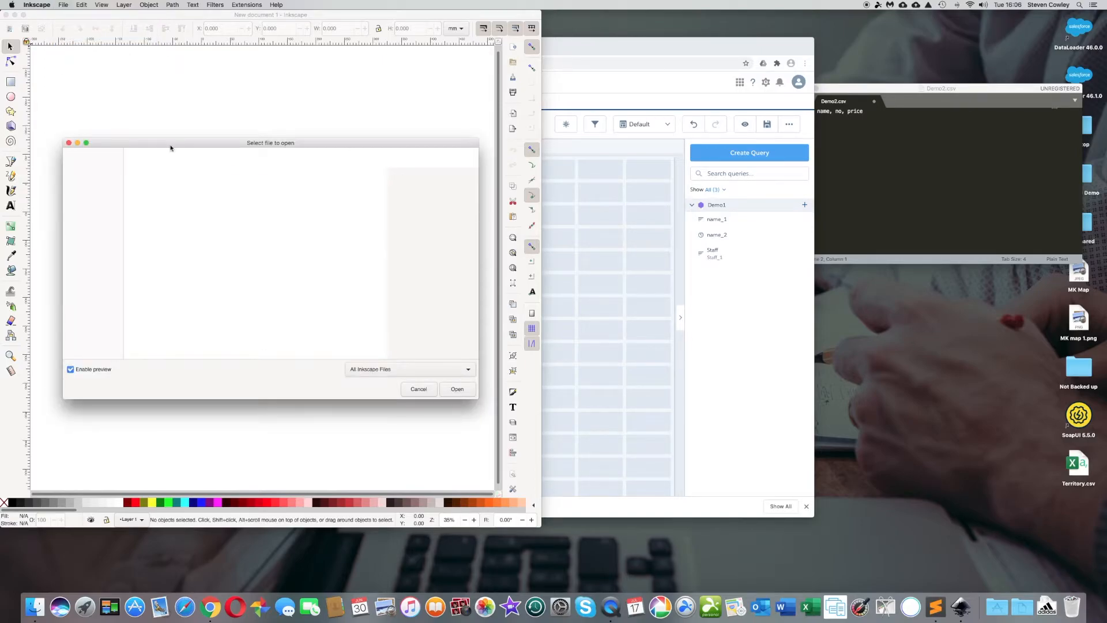
click(221, 193)
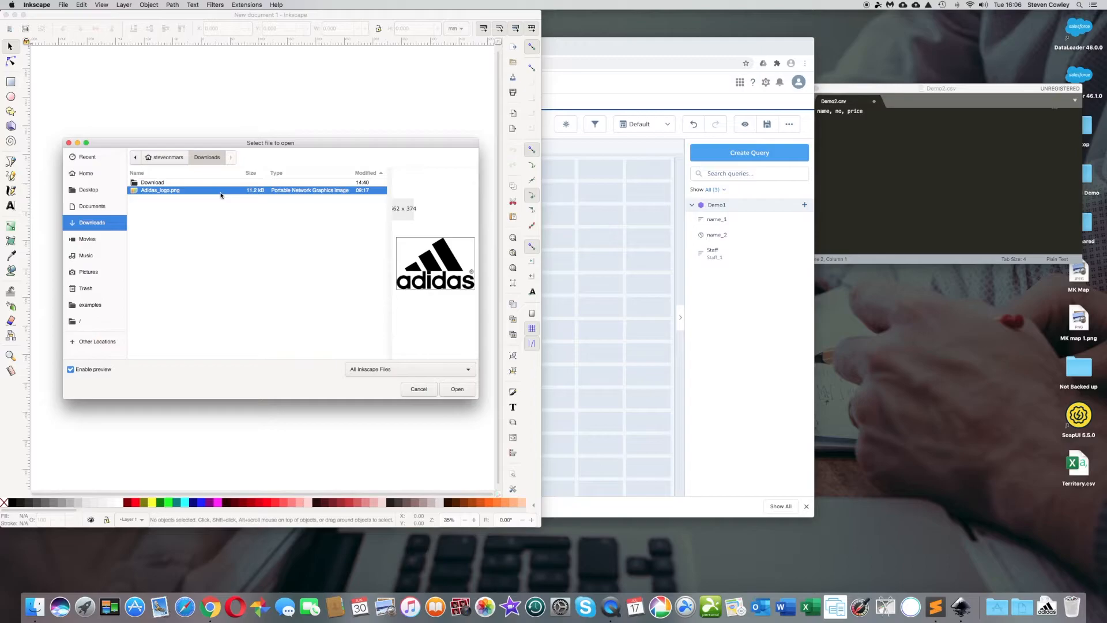
click(462, 390)
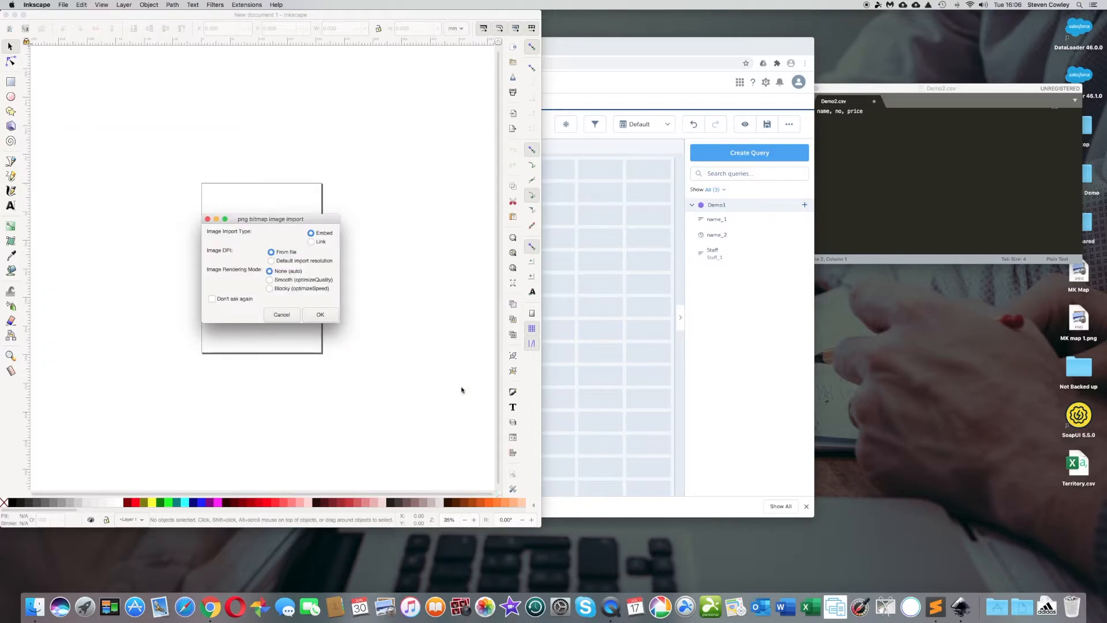
click(318, 315)
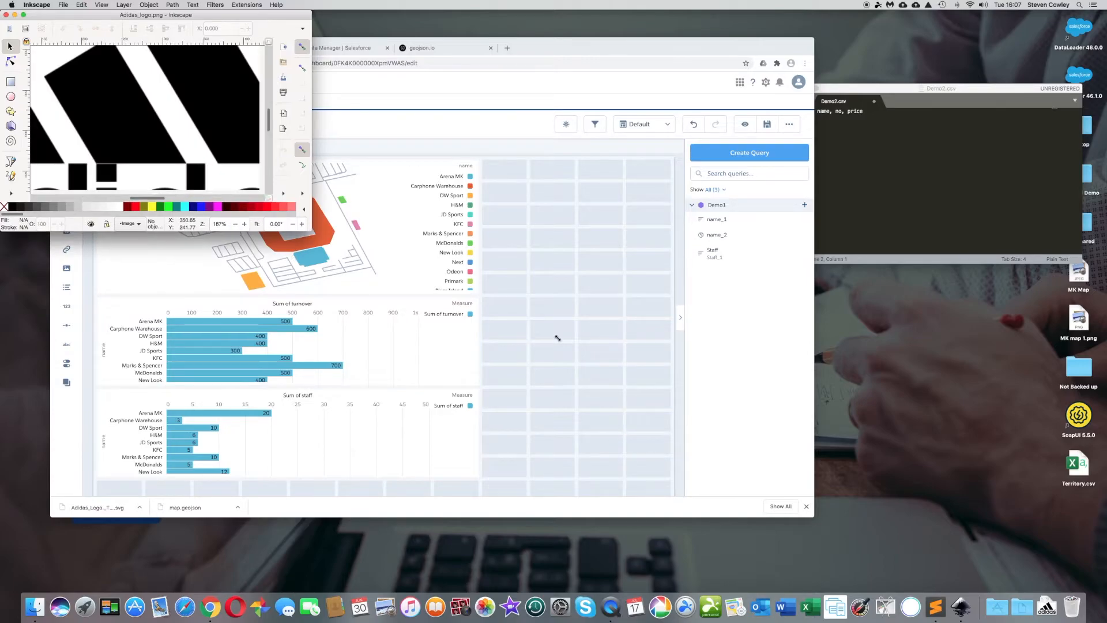
drag(753, 466, 779, 475)
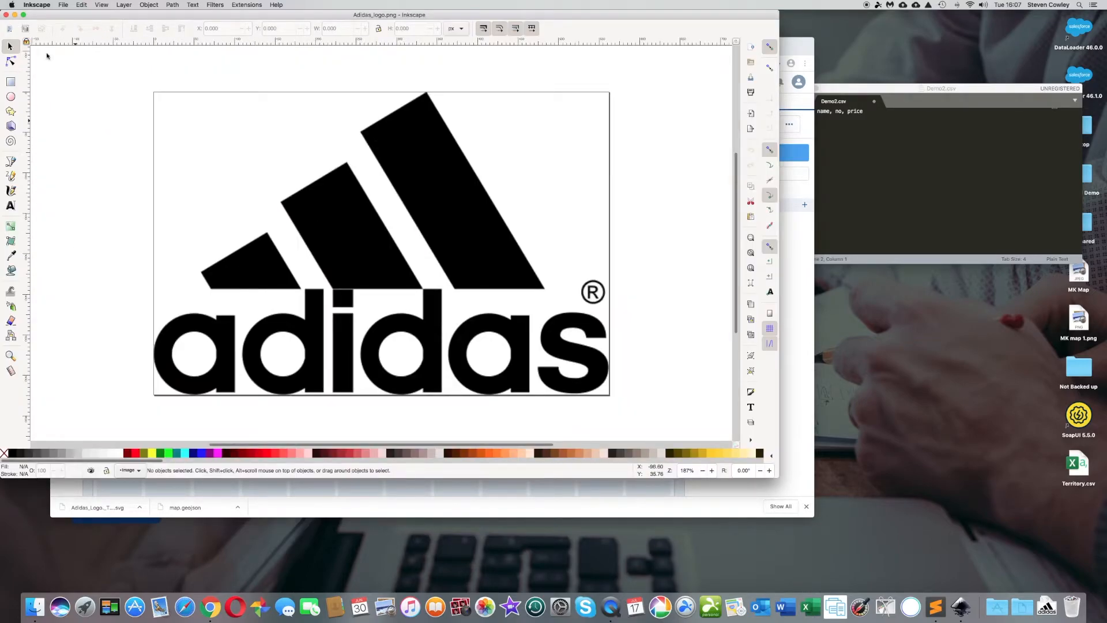
- Save the logo in Downloads as Adidas_logo in Desktop Cutting Plotter (AutoCAD DXF R14) format, without the .png extension
click(63, 6)
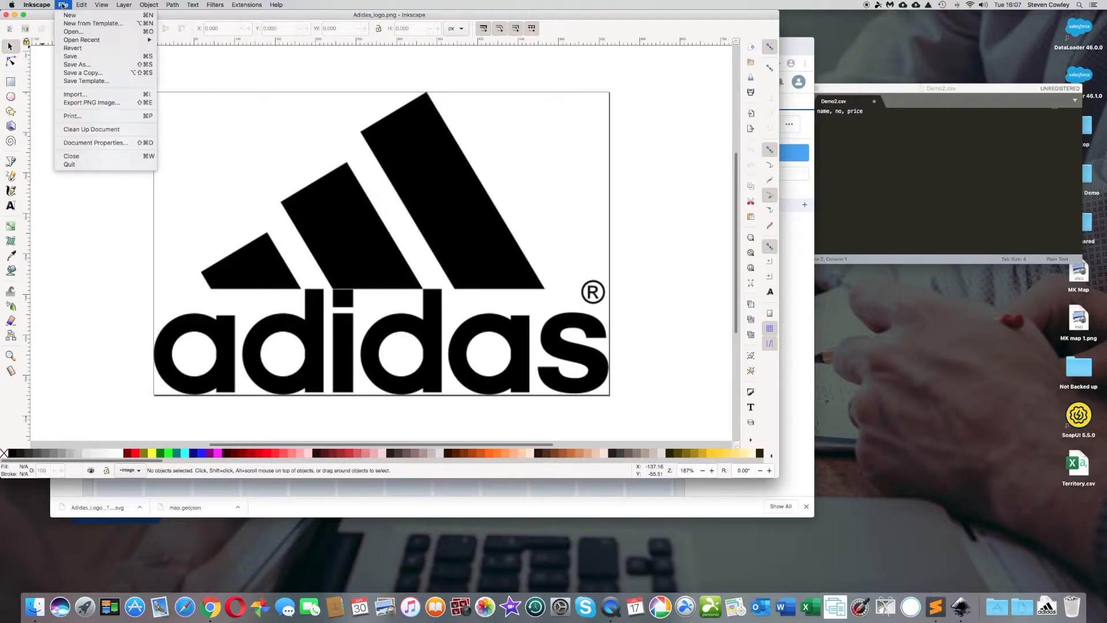
click(90, 70)
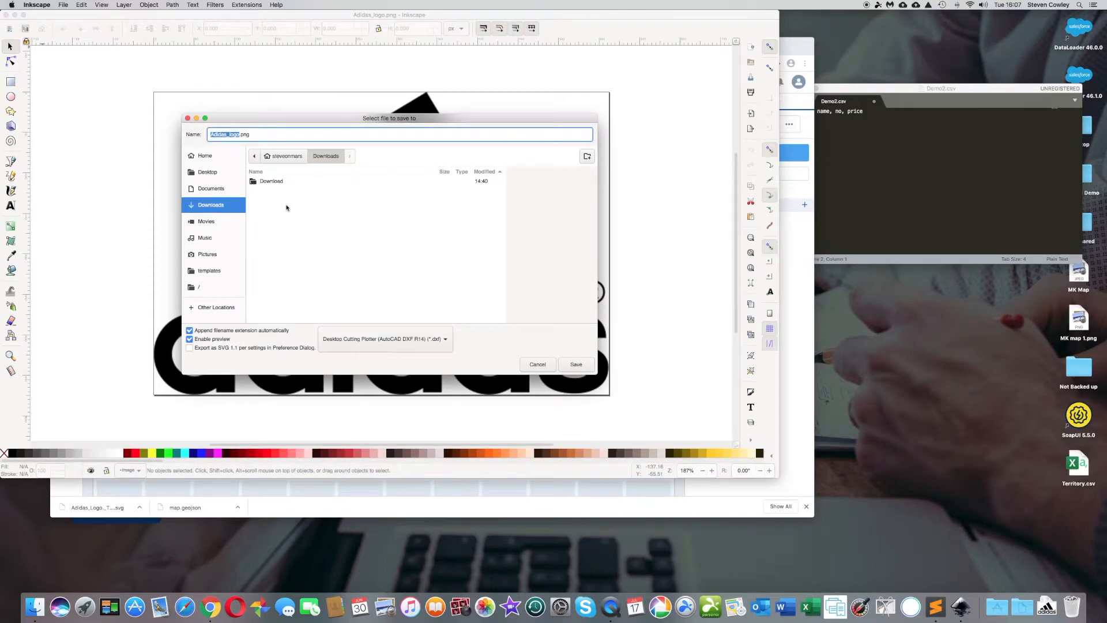
click(256, 133)
key(BackSpace)
key(BackSpace)
key(BackSpace)
key(BackSpace)
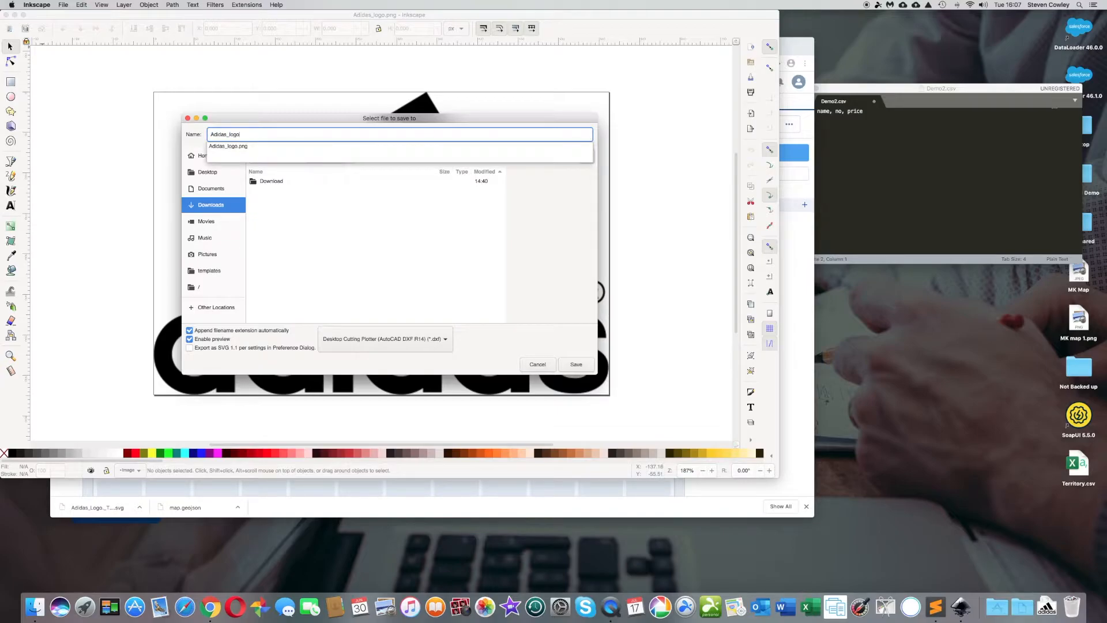
click(569, 366)
click(568, 365)
click(466, 308)
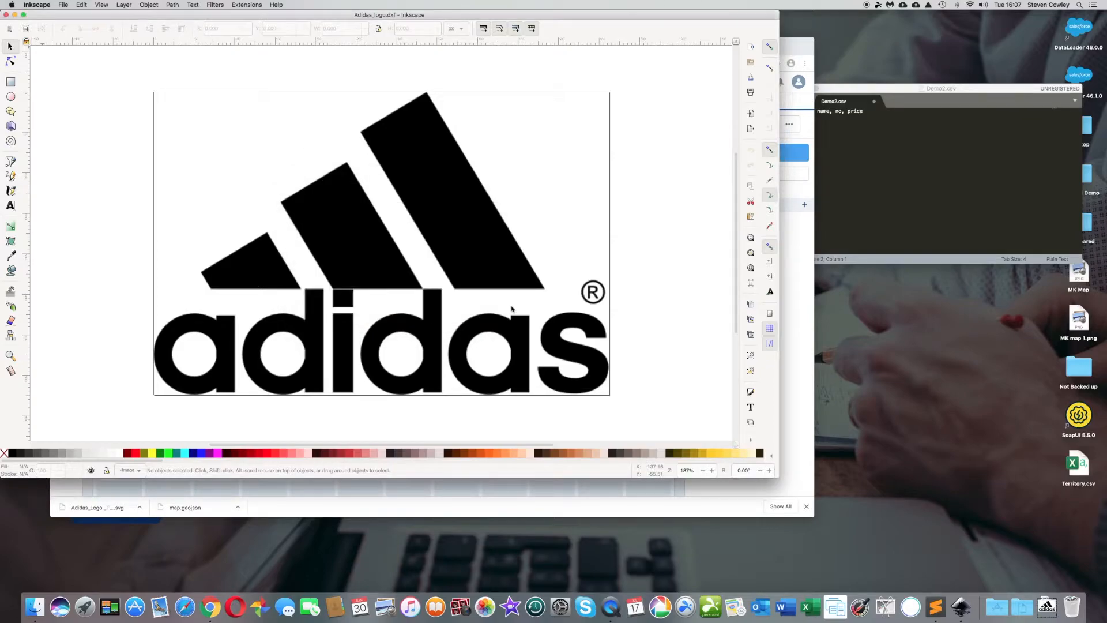
- Open the saved Adidas_logo.dxf with automatic scaling to size A4 to check its contents, and close its window
click(64, 5)
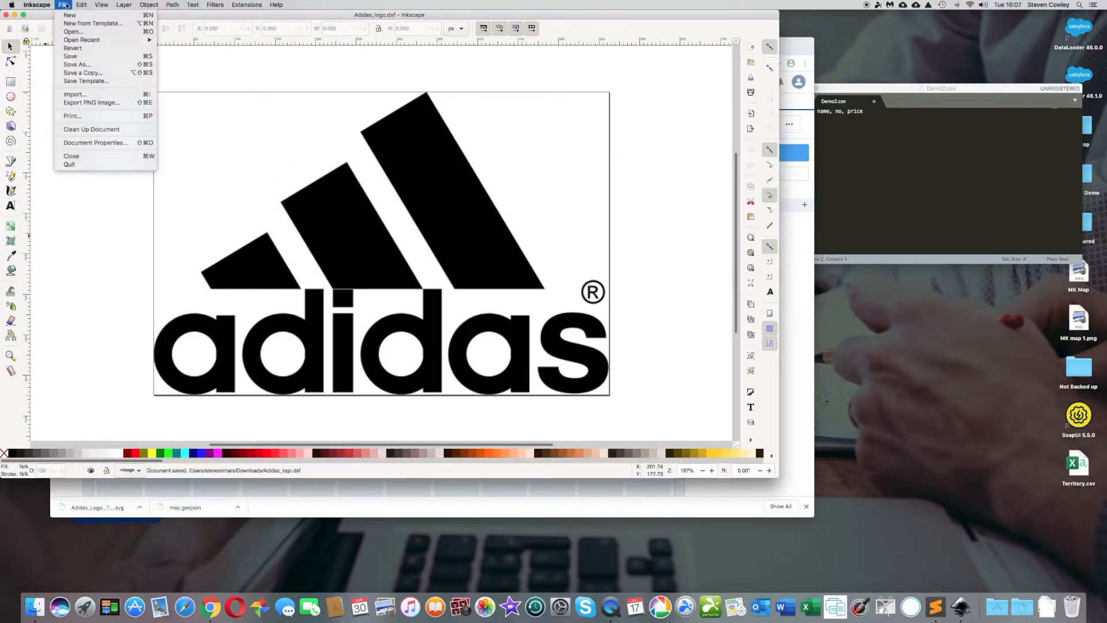
click(86, 31)
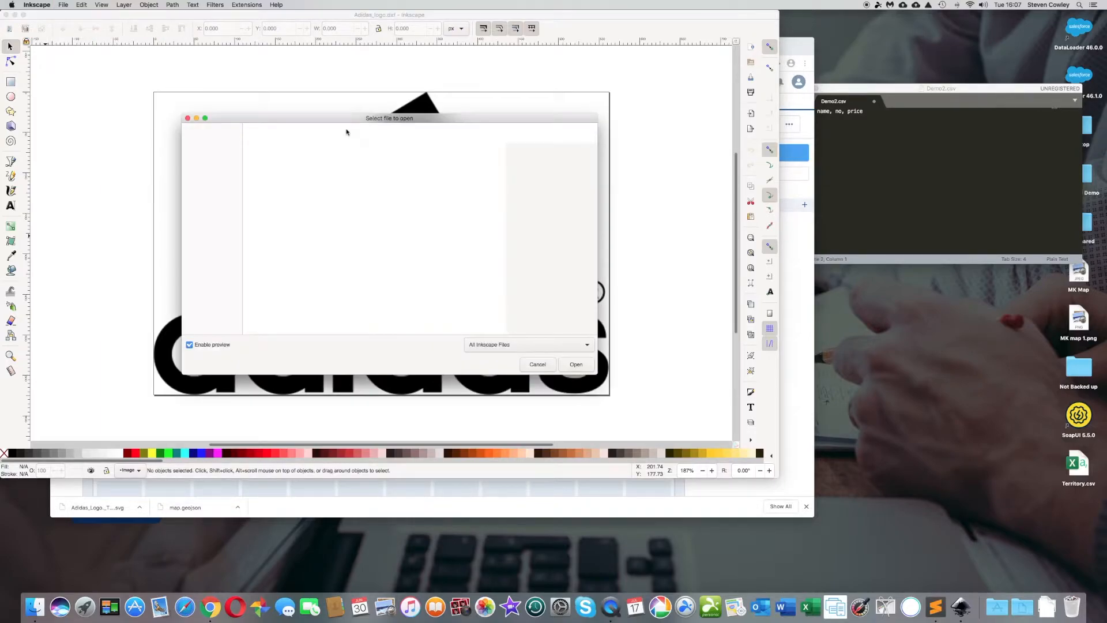
click(576, 364)
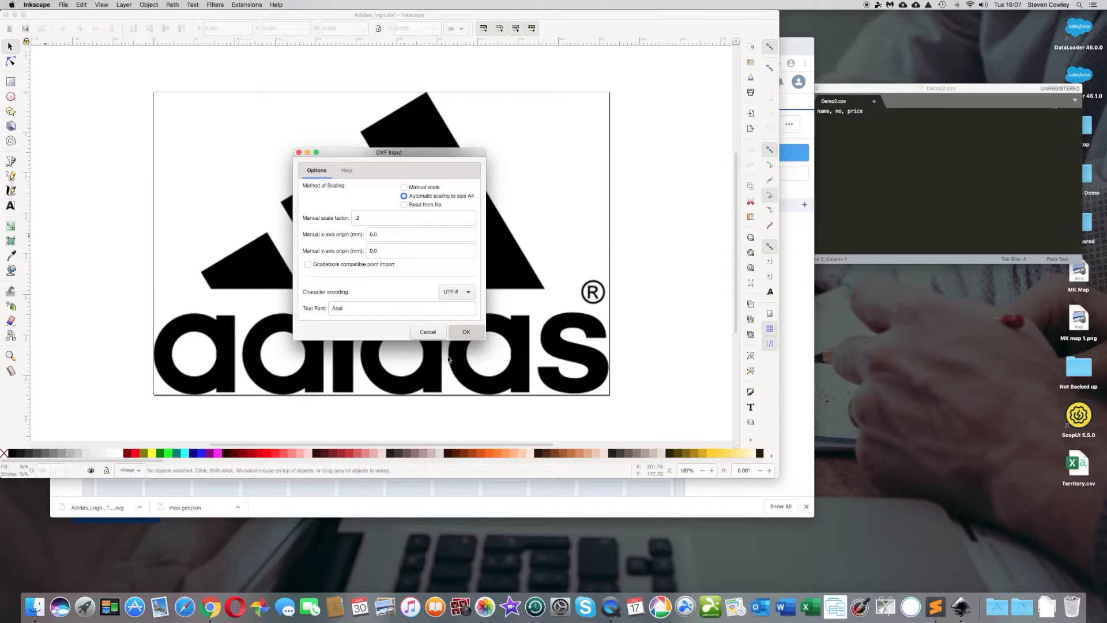
key(Return)
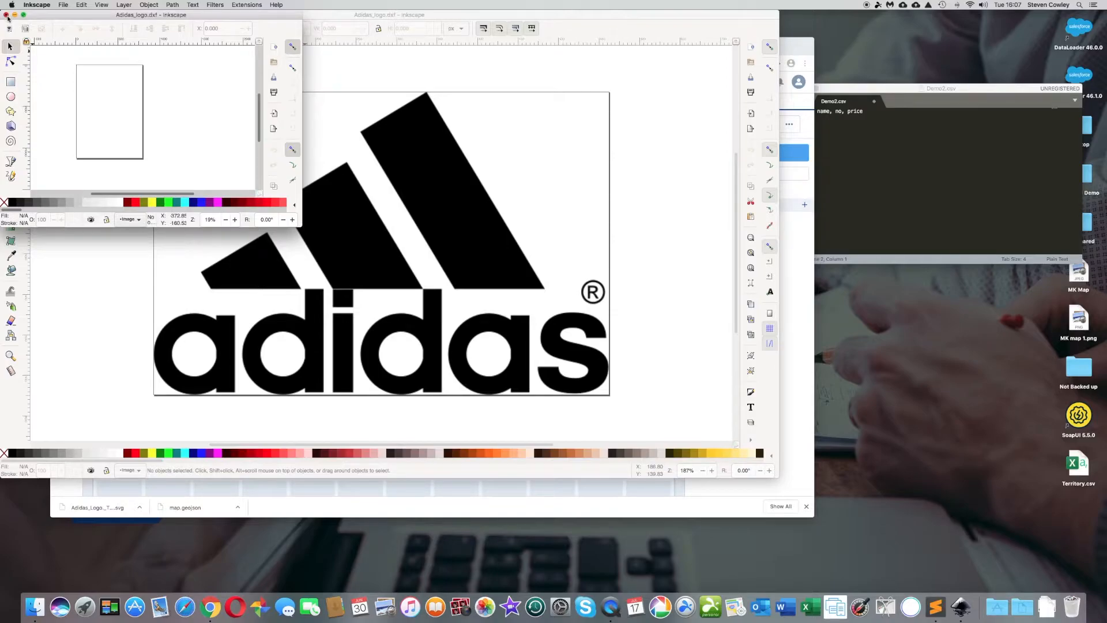
click(6, 15)
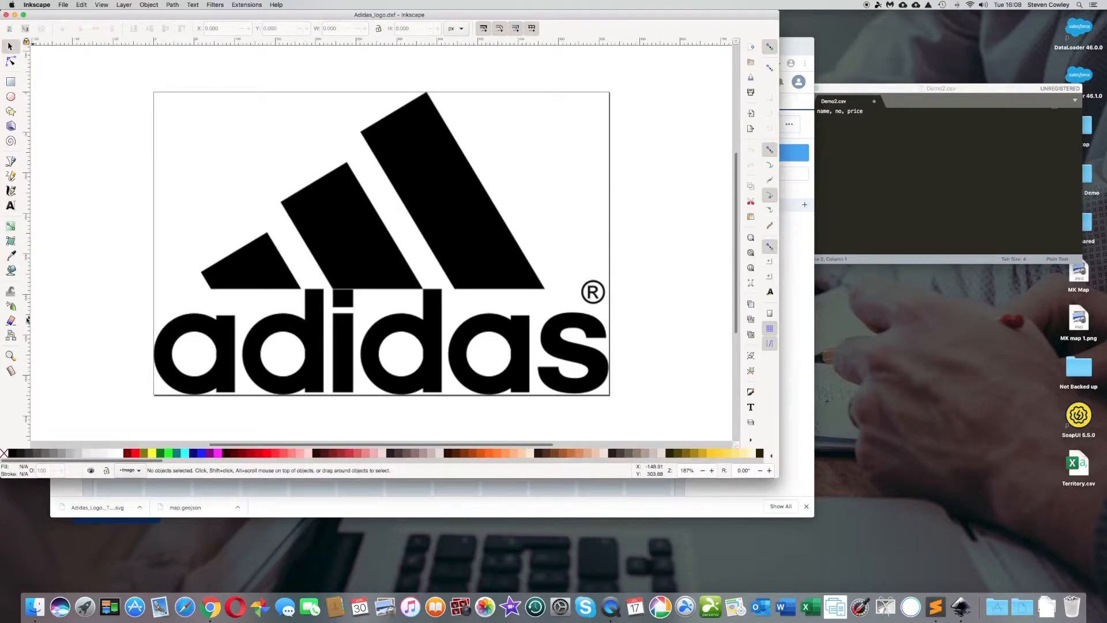
- Activate the Paint Bucket tool for filling bounded areas of the Adidas logo
click(11, 270)
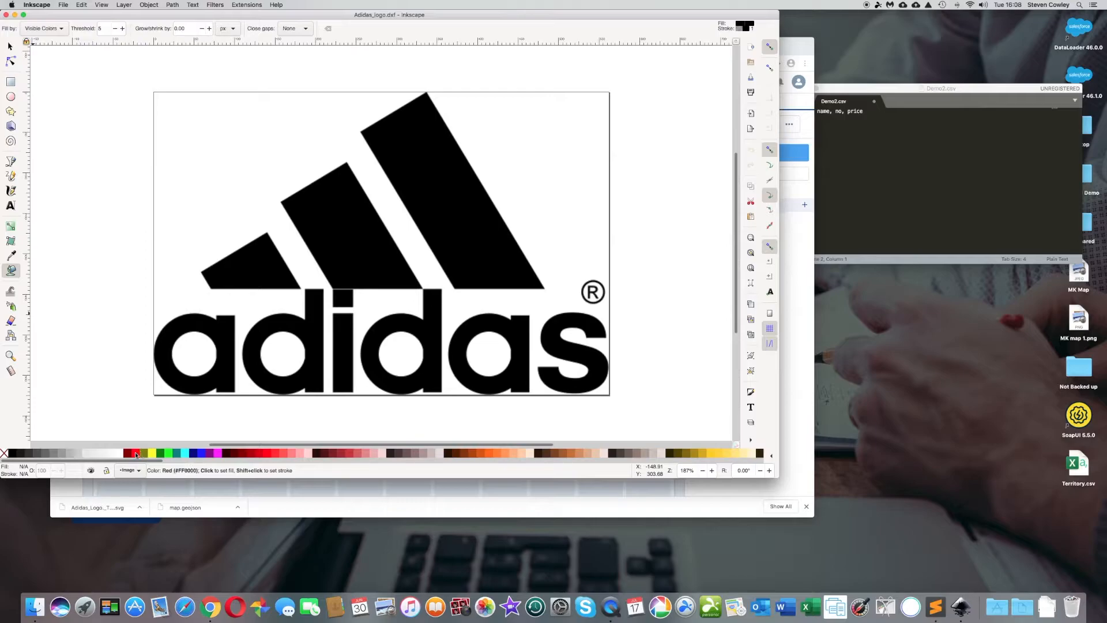
- Bucket-fill the round counters of the letters a, d, d and a and the inside of the registered mark with red (#FF0000)
click(135, 454)
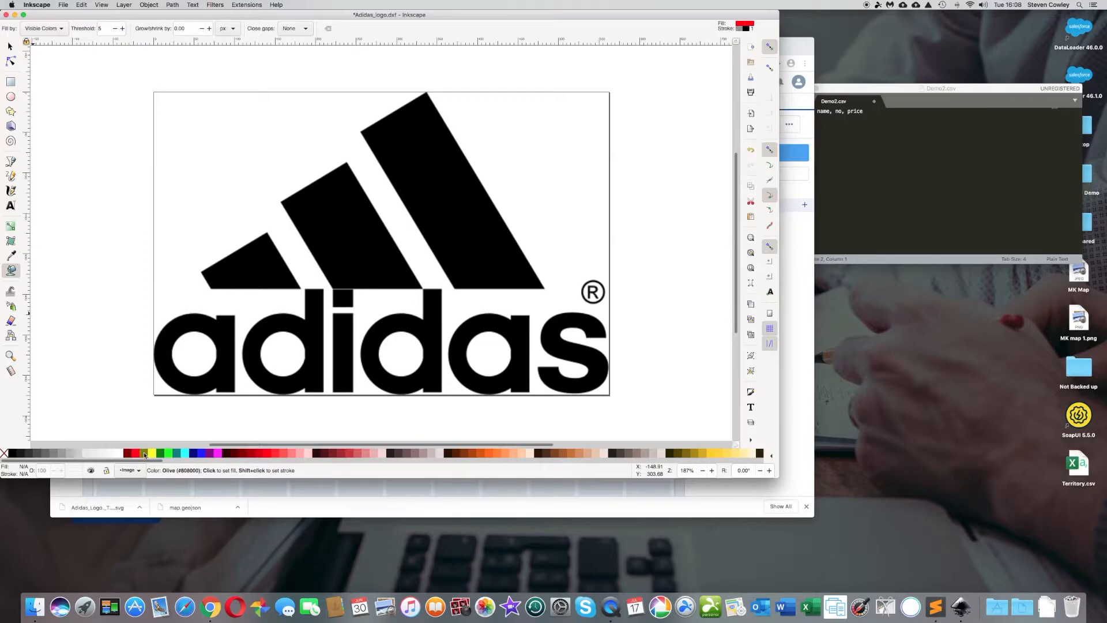
click(199, 344)
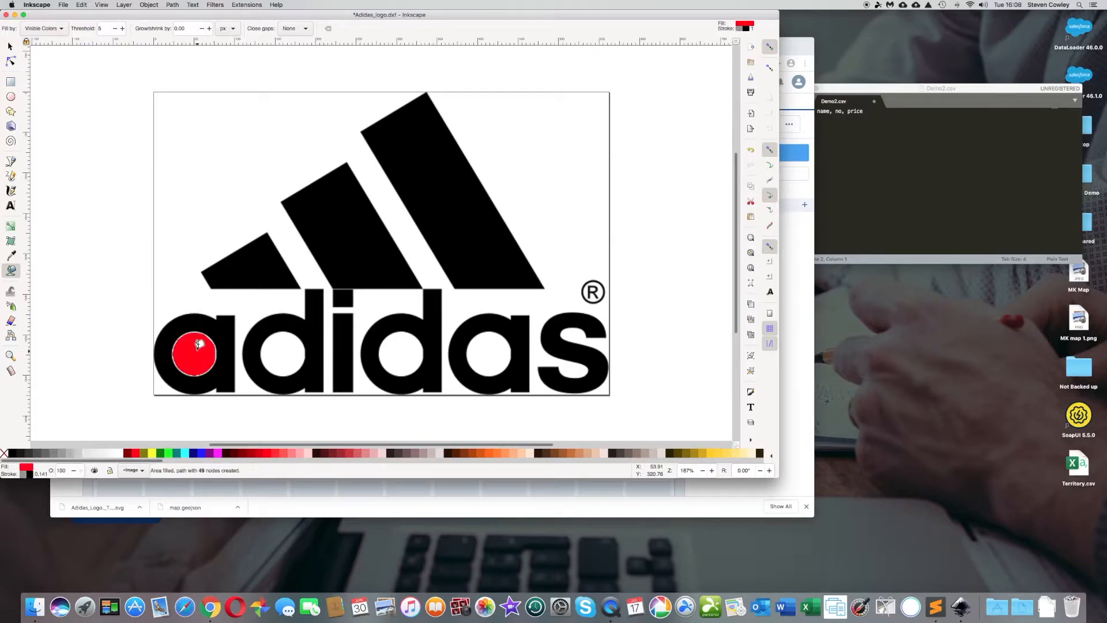
click(285, 350)
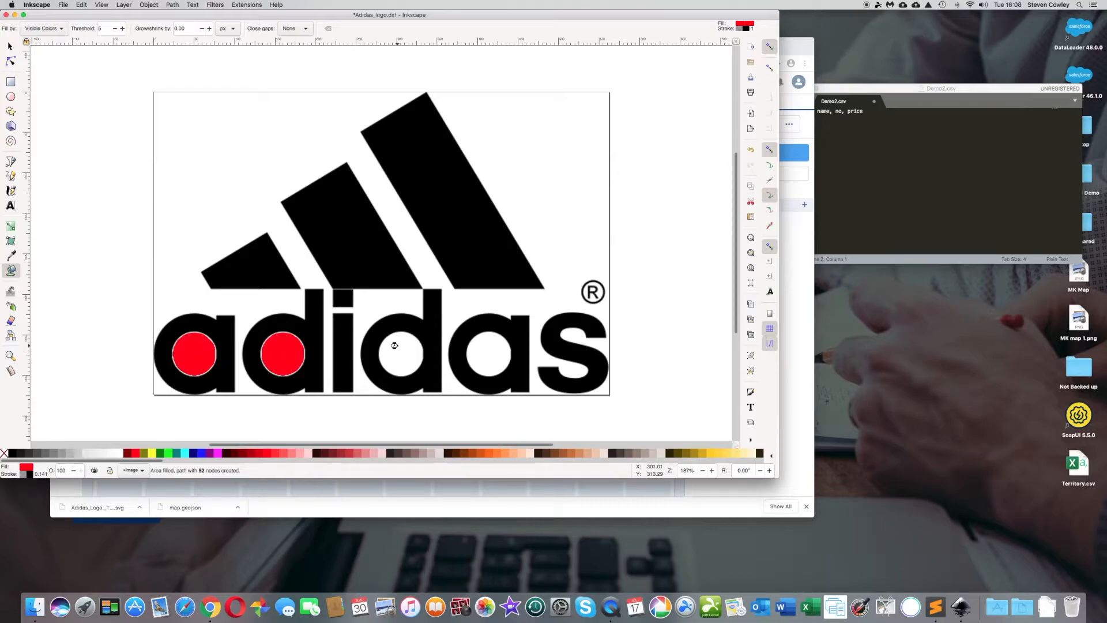
click(395, 346)
click(495, 345)
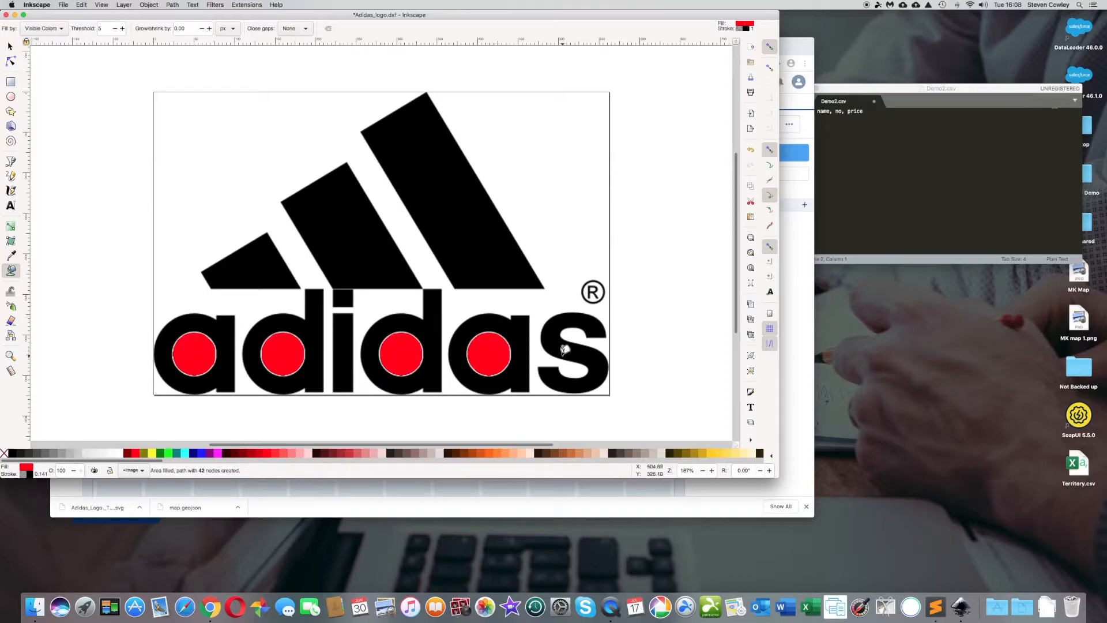
click(594, 284)
click(593, 288)
click(588, 283)
click(589, 285)
- Bucket-fill the black letters of the adidas wordmark, including the dot of the i, with yellow (#FFFF00)
click(151, 455)
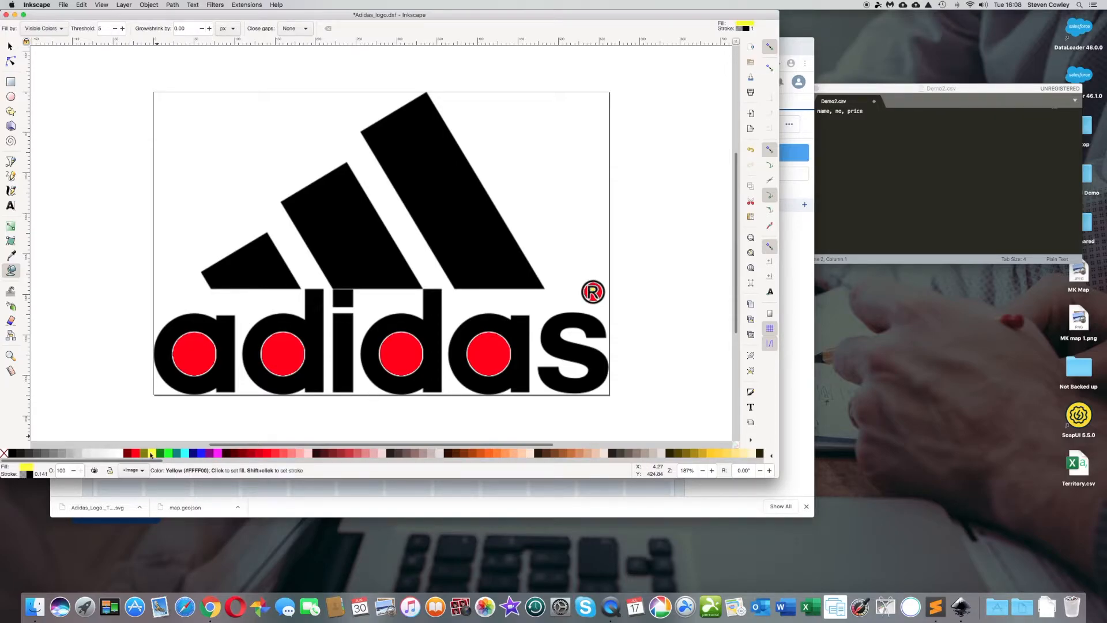
click(229, 318)
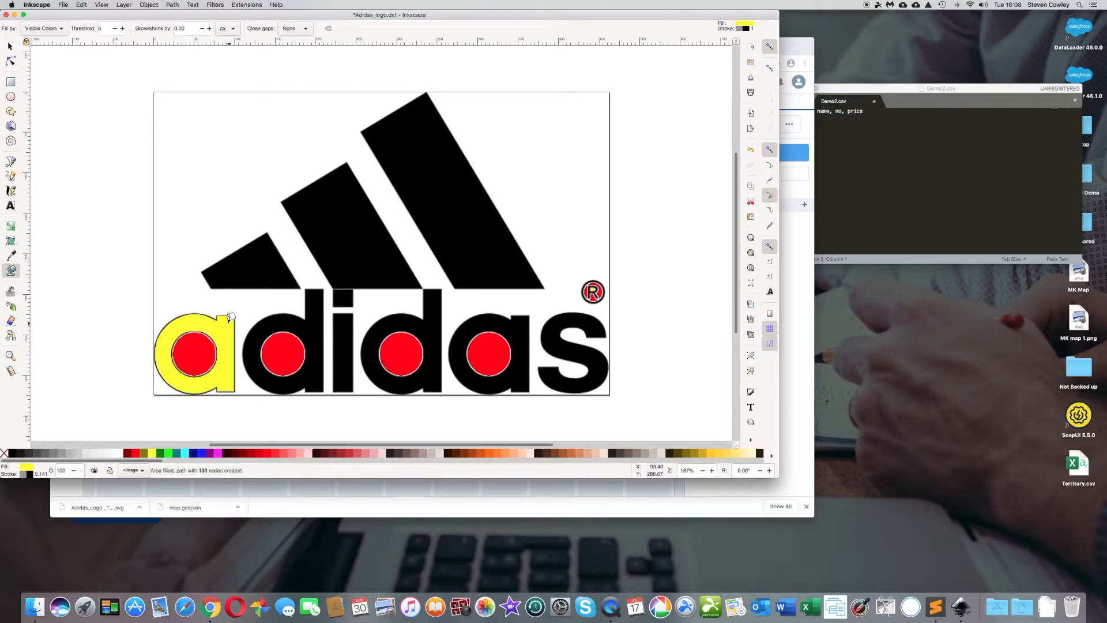
click(267, 320)
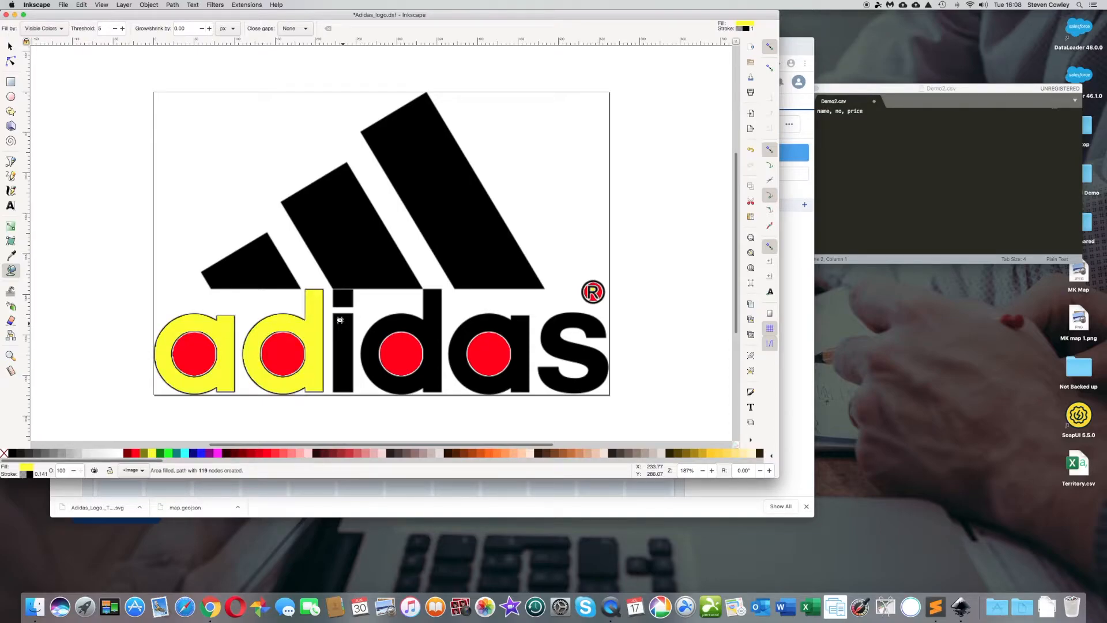
click(339, 319)
click(343, 297)
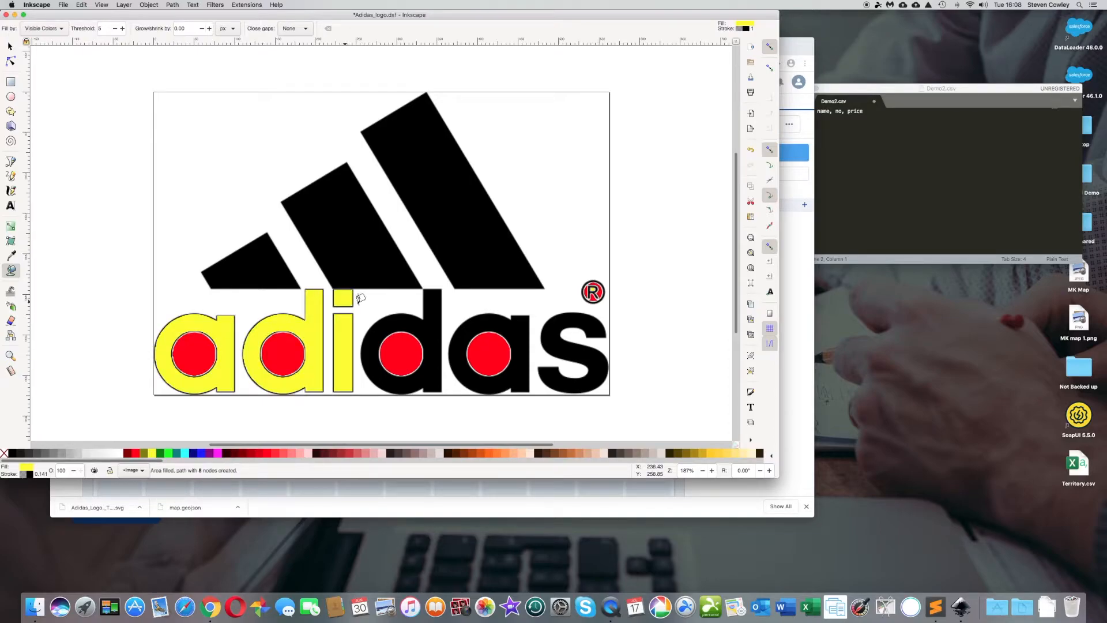
click(427, 322)
click(496, 322)
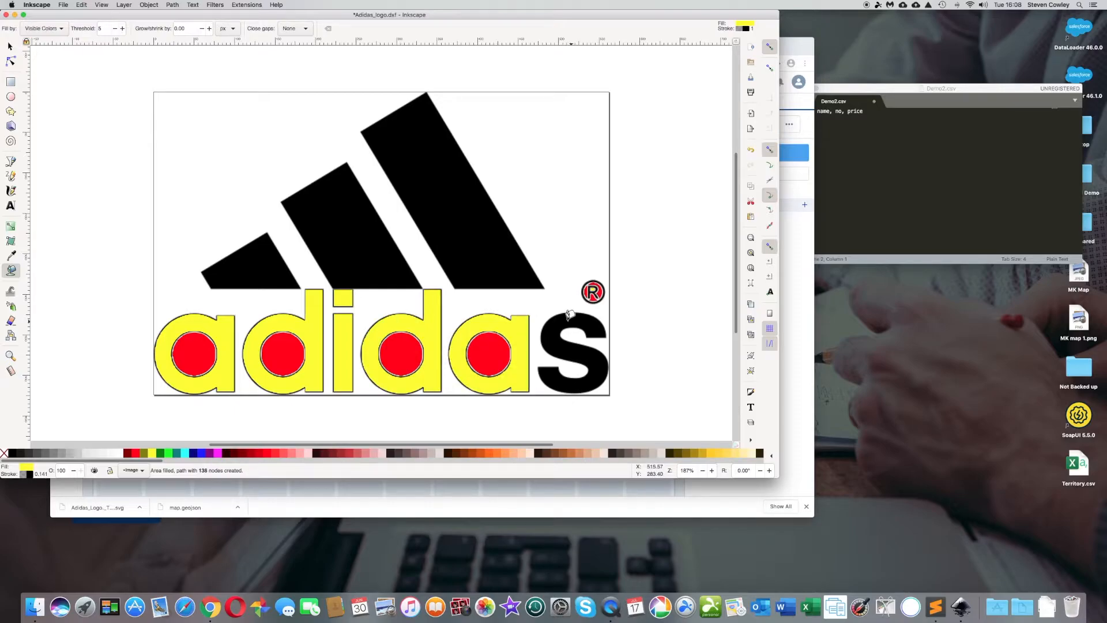
- Bucket-fill the three slanted black stripes above the wordmark with the same yellow
click(506, 252)
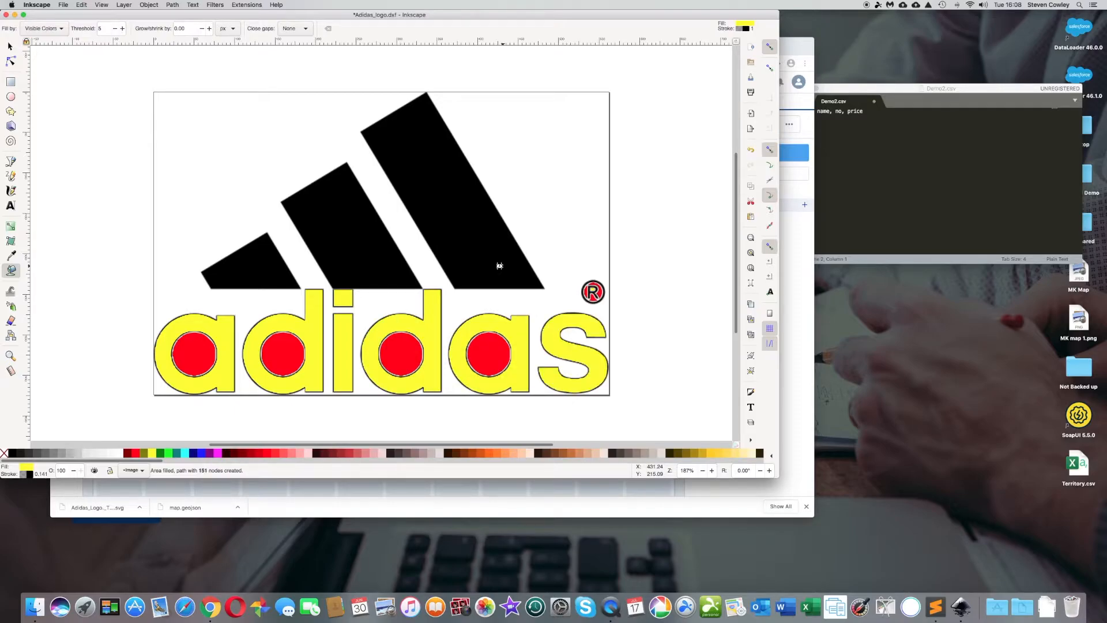
click(374, 245)
click(271, 258)
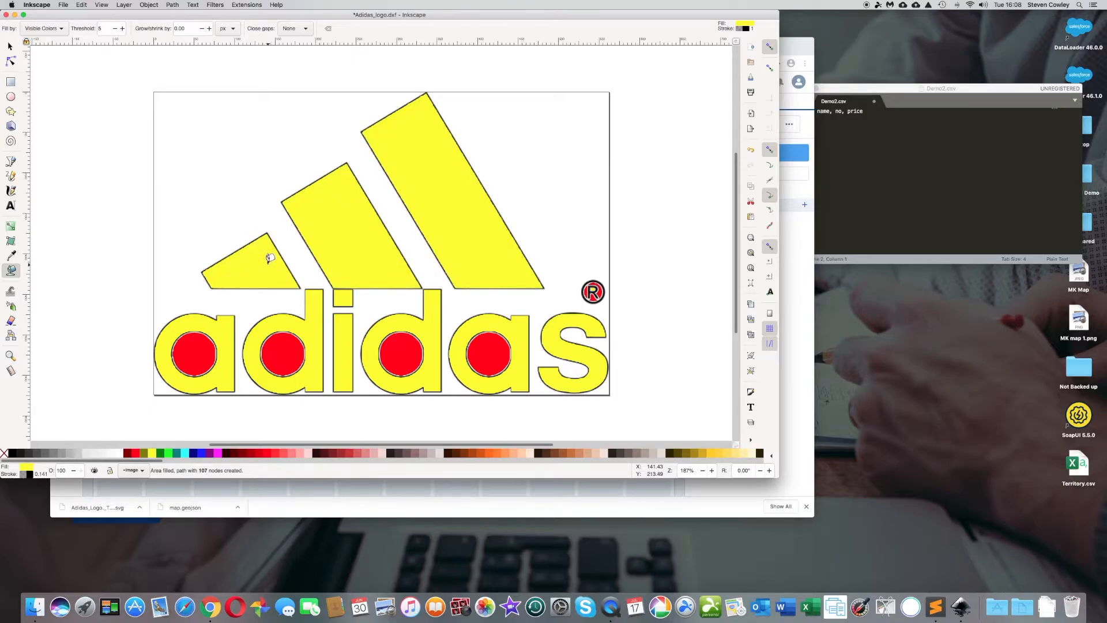
- Save the drawing as Adidas_logo.dxf in Downloads in Desktop Cutting Plotter (AutoCAD DXF R14) format with base unit pt, replacing the existing file
click(63, 6)
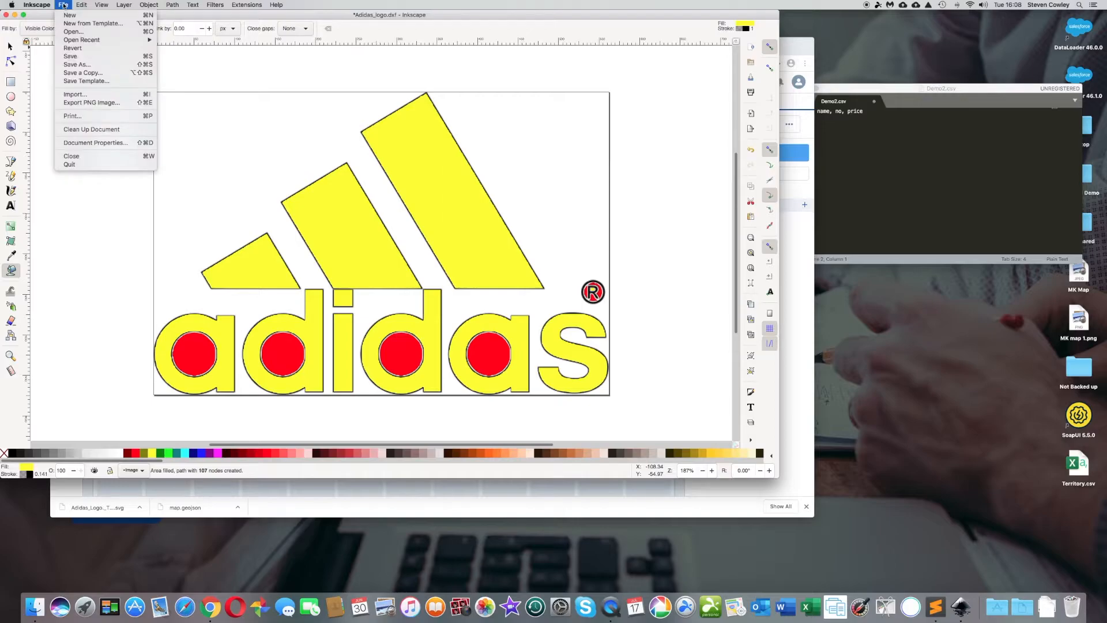
click(96, 65)
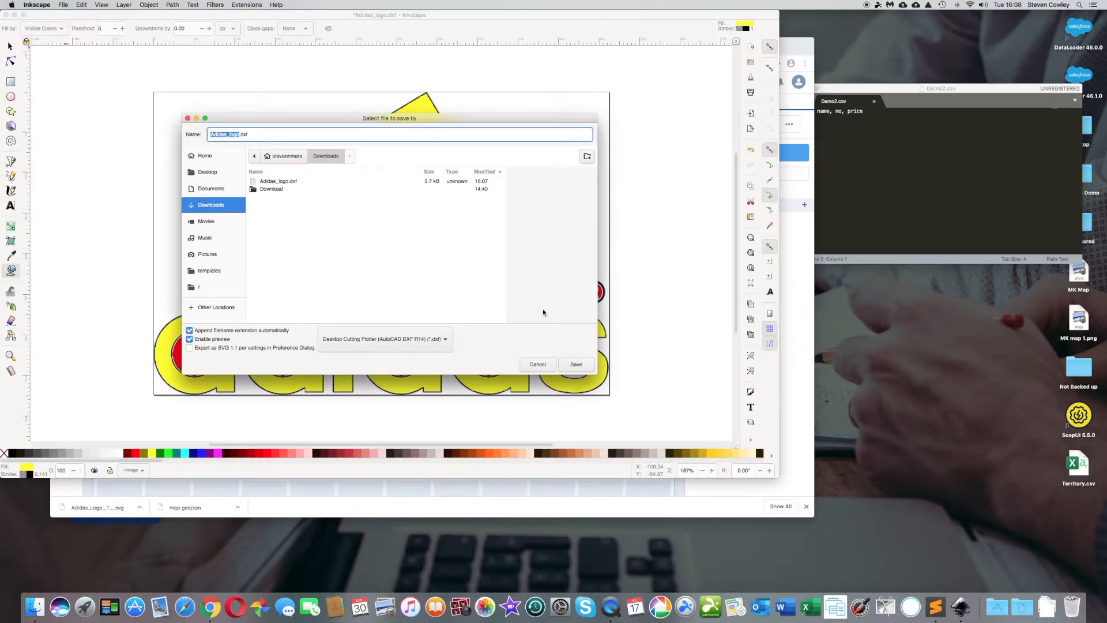
click(573, 364)
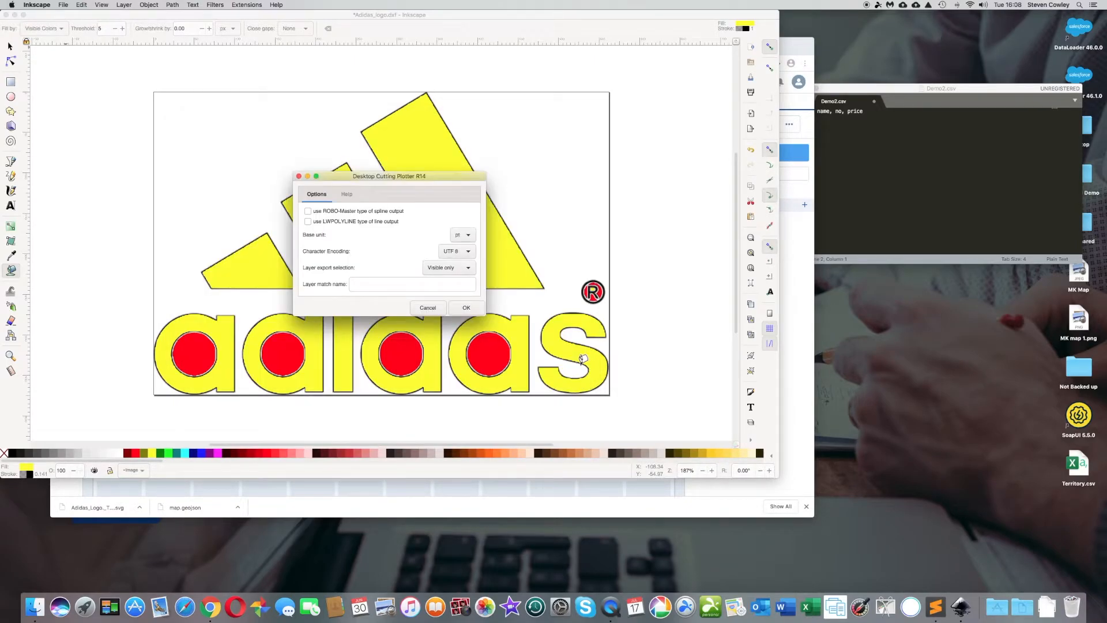
click(466, 307)
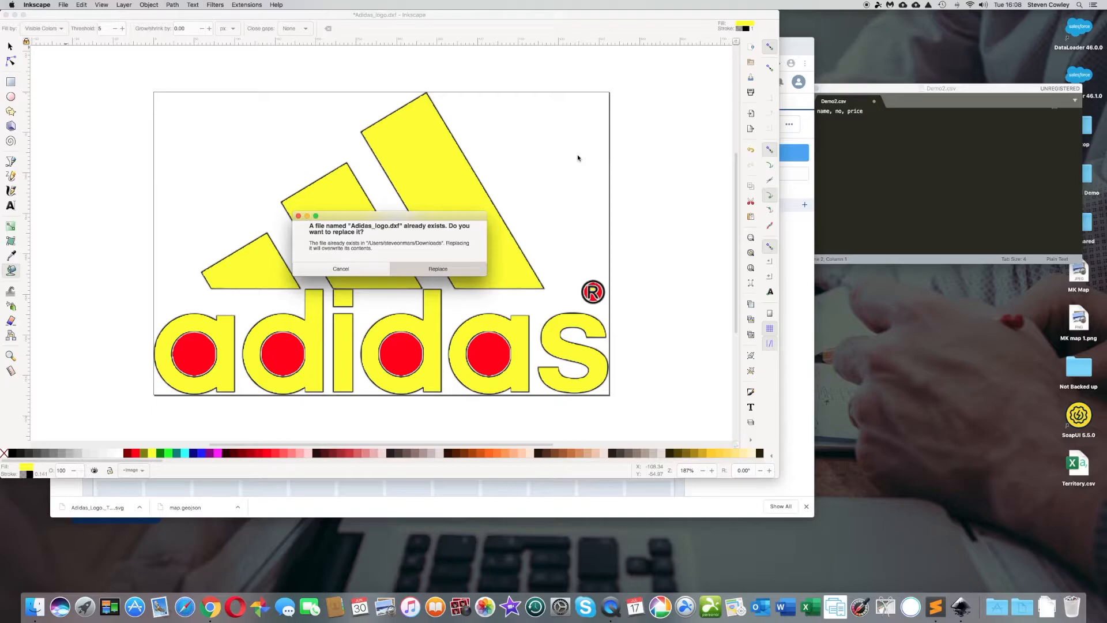
key(Return)
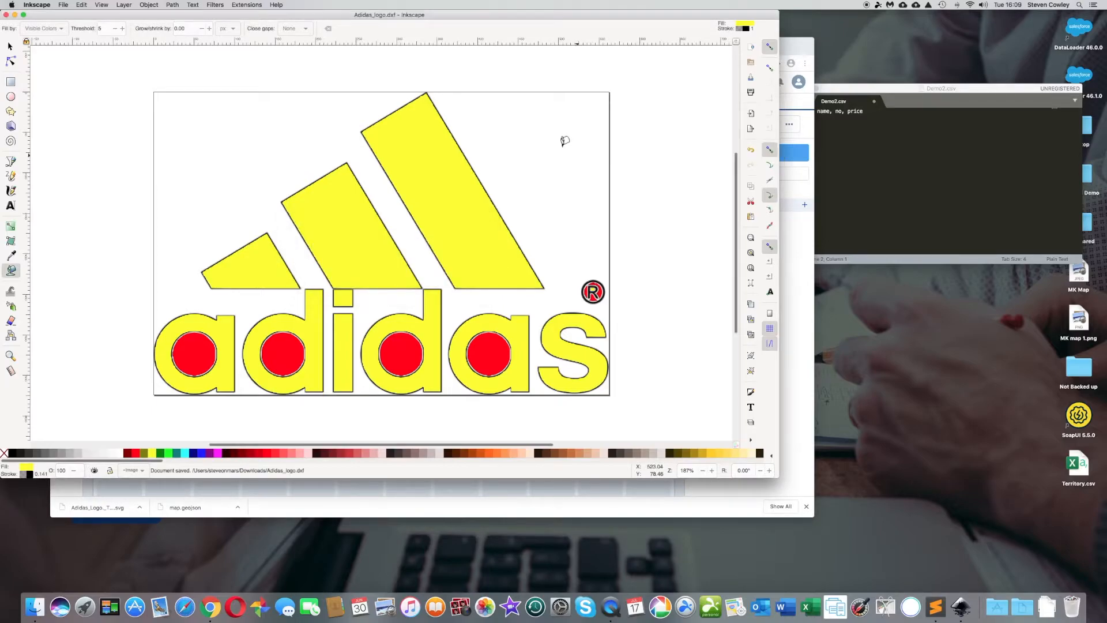
- Reopen Adidas_logo.dxf from Downloads with automatic scaling to size A4 and inspect the exported logo outlines in an enlarged window
click(64, 5)
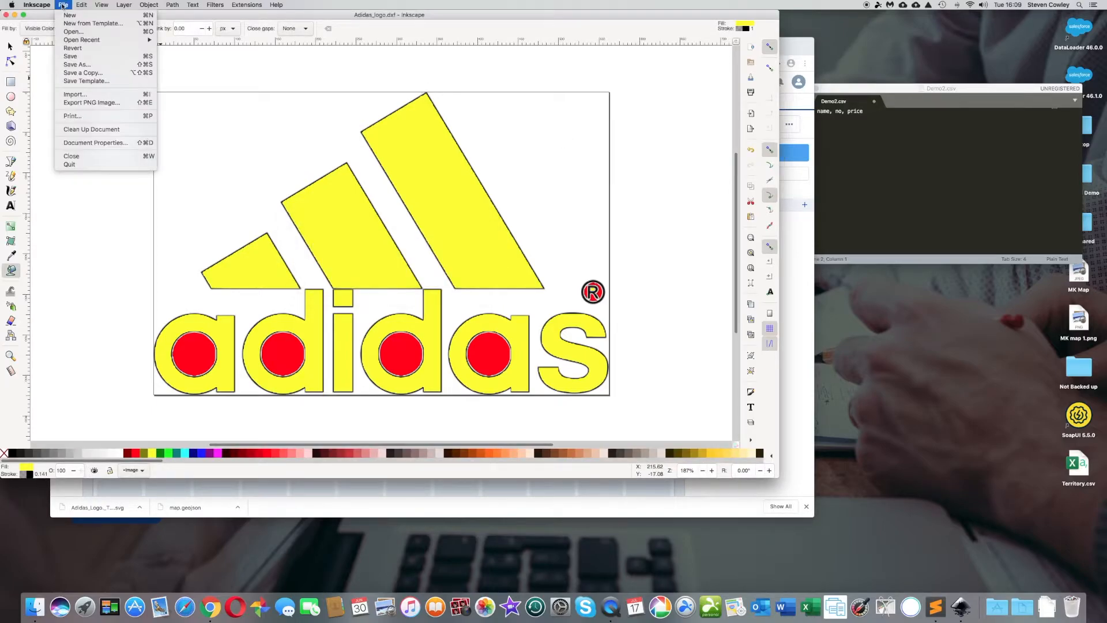
click(79, 36)
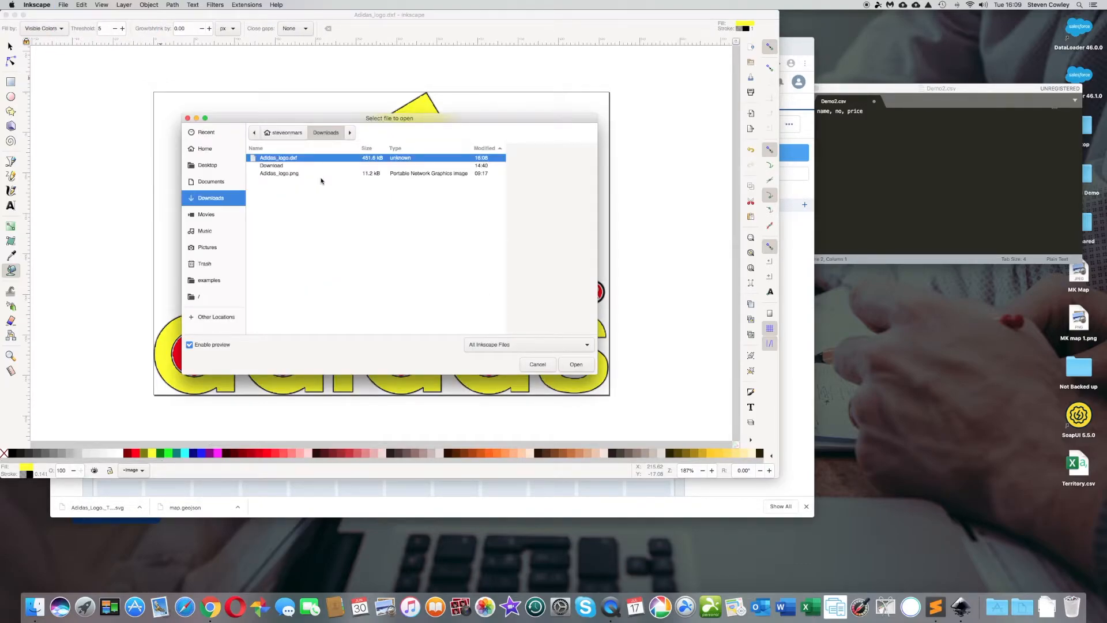
click(575, 364)
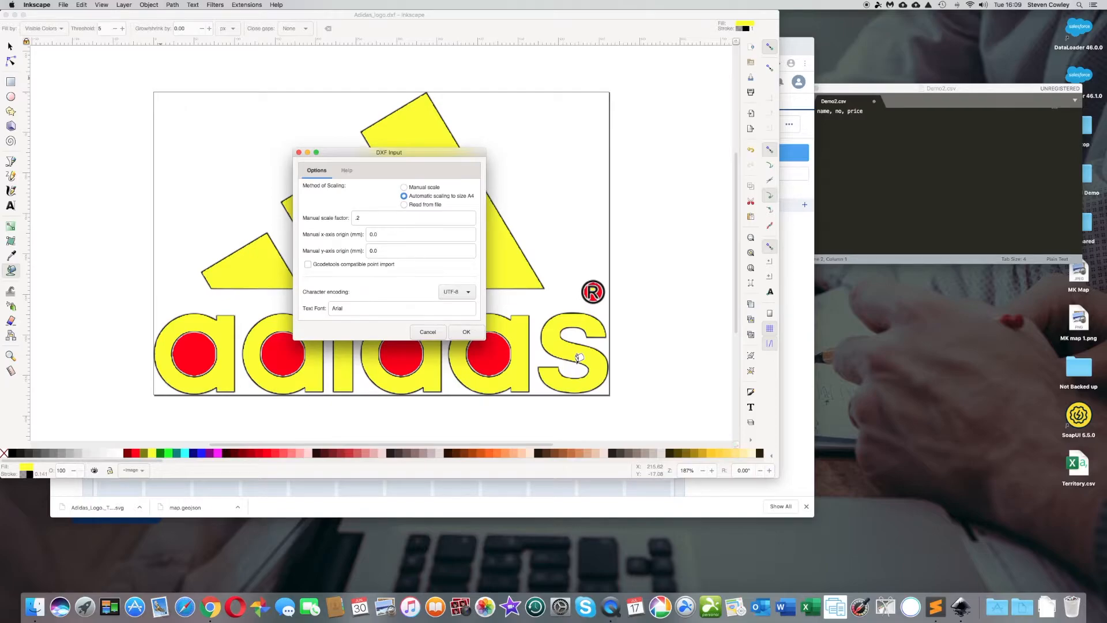
click(467, 332)
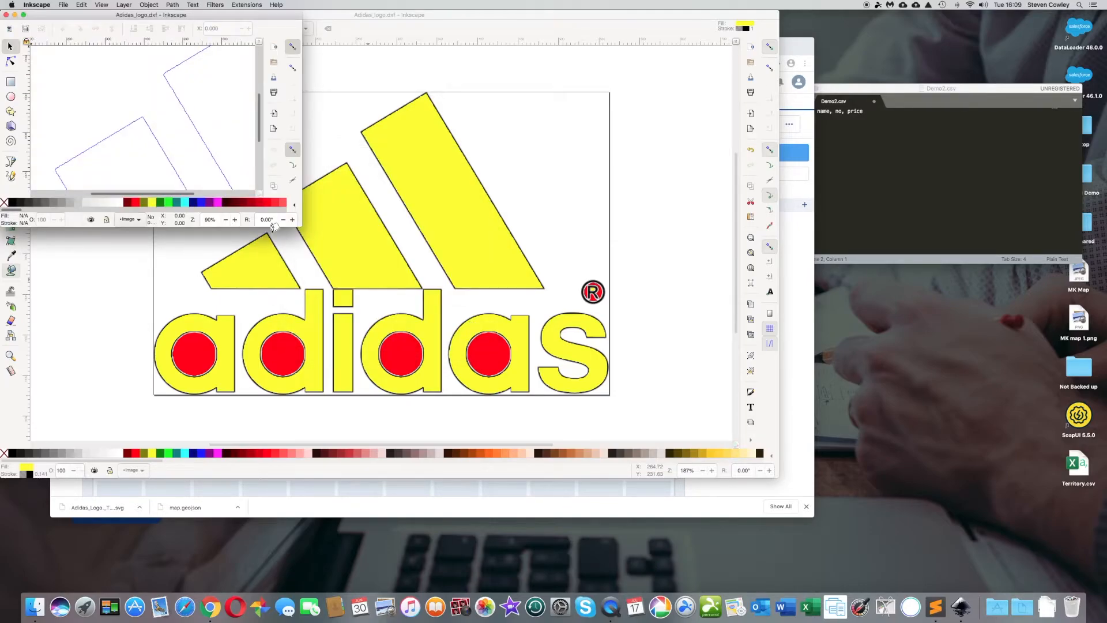
drag(301, 227, 724, 437)
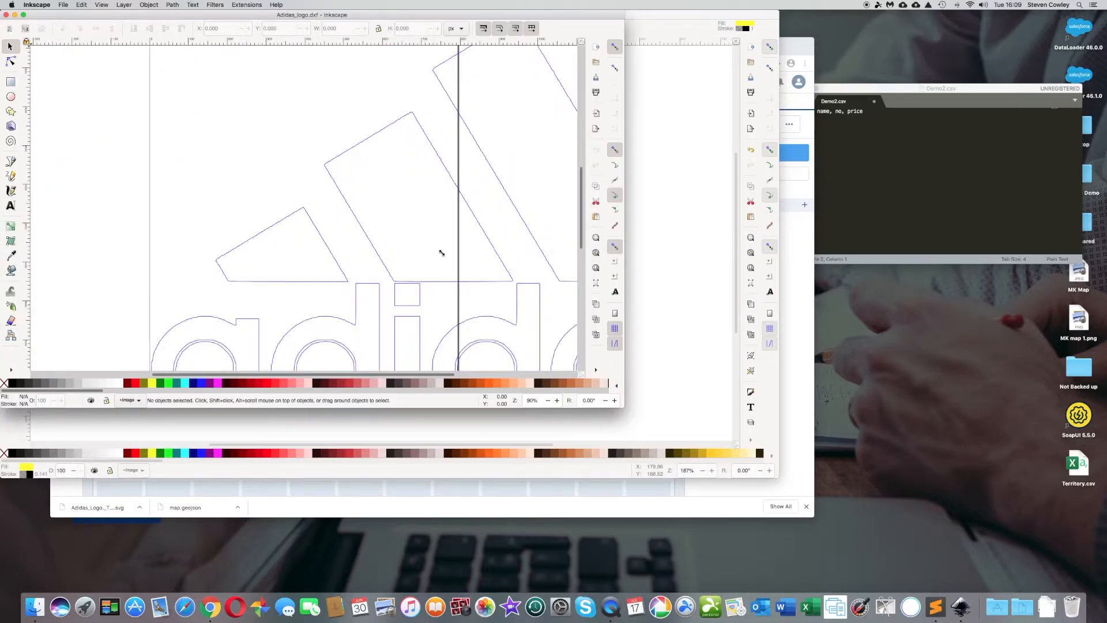
scroll(362, 219, down, 8)
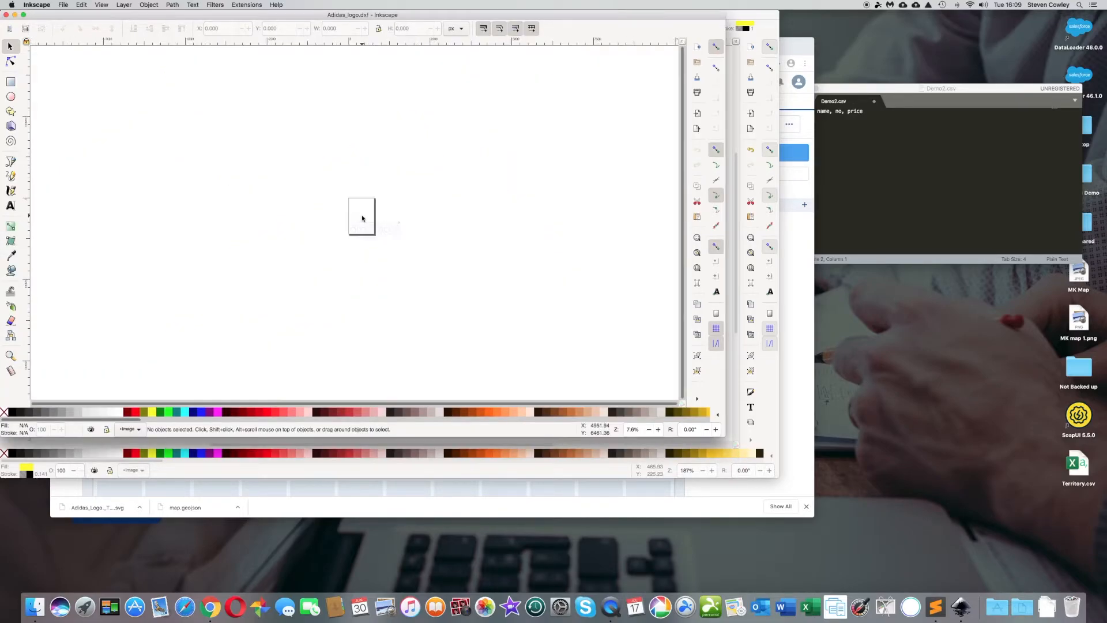
scroll(362, 218, up, 4)
scroll(362, 219, up, 1)
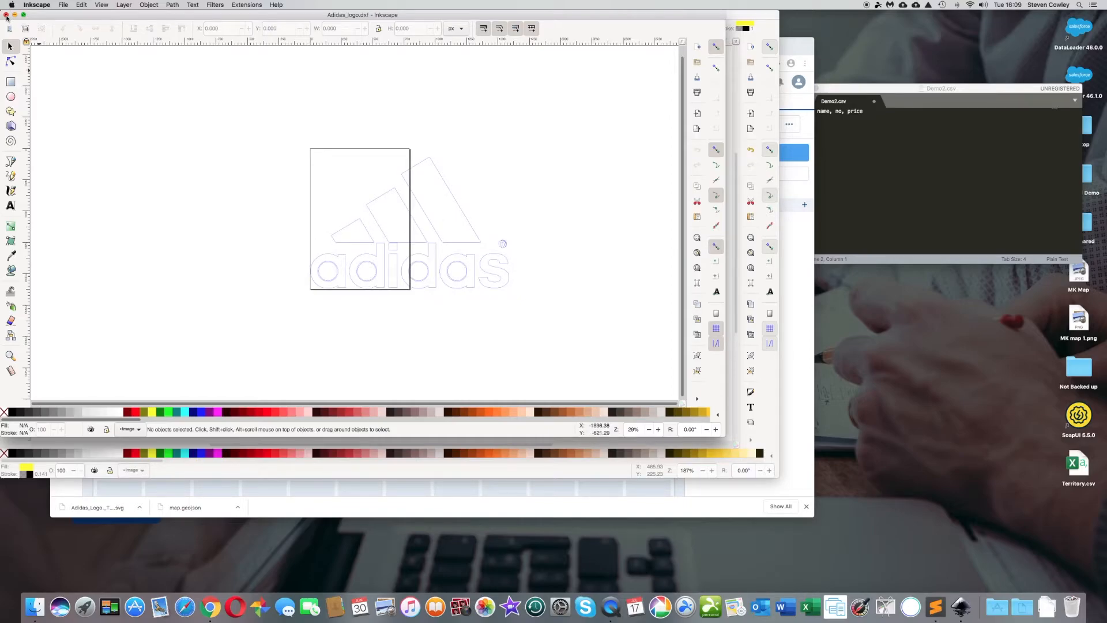
- Close both Adidas_logo.dxf windows without saving the drawing as Inkscape SVG
click(6, 16)
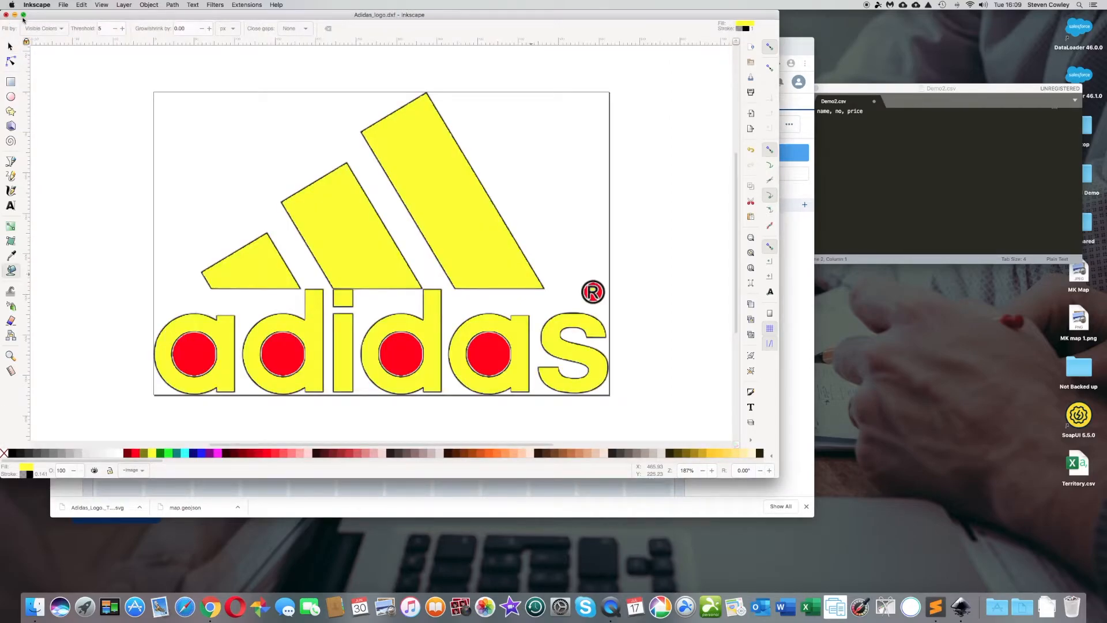
click(6, 15)
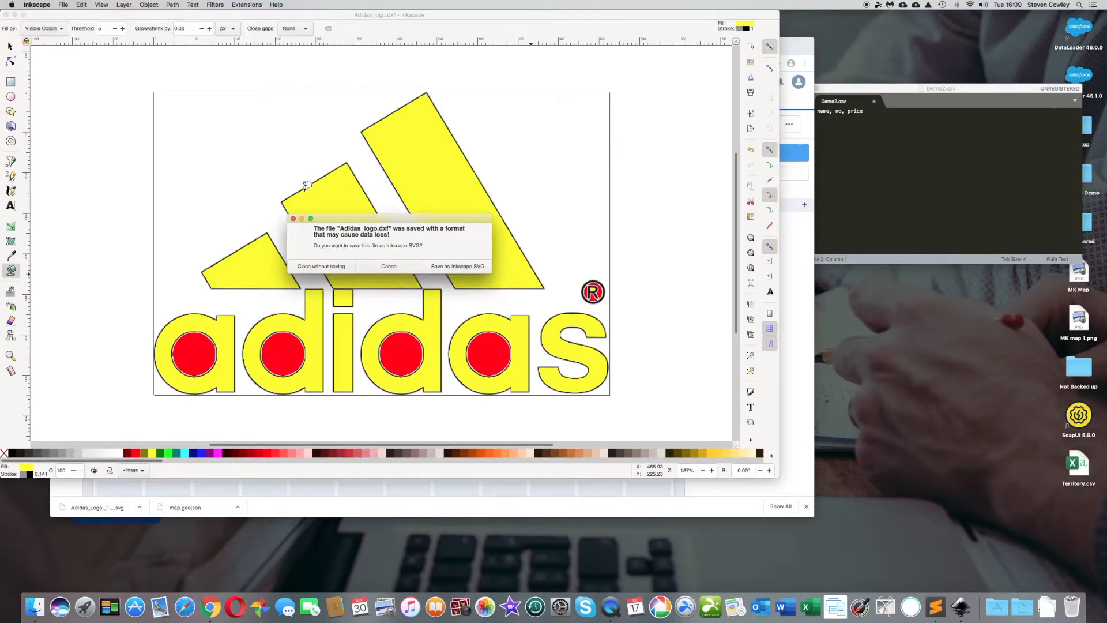
click(321, 267)
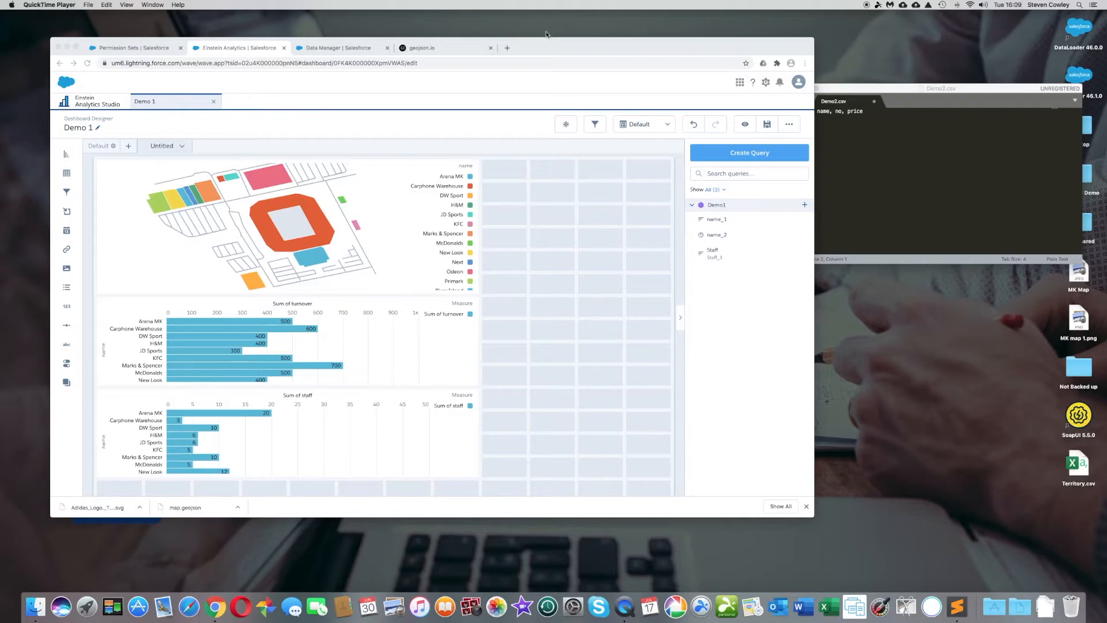
- Switch to Sublime Text and create a new empty file beside Demo2.csv
click(929, 130)
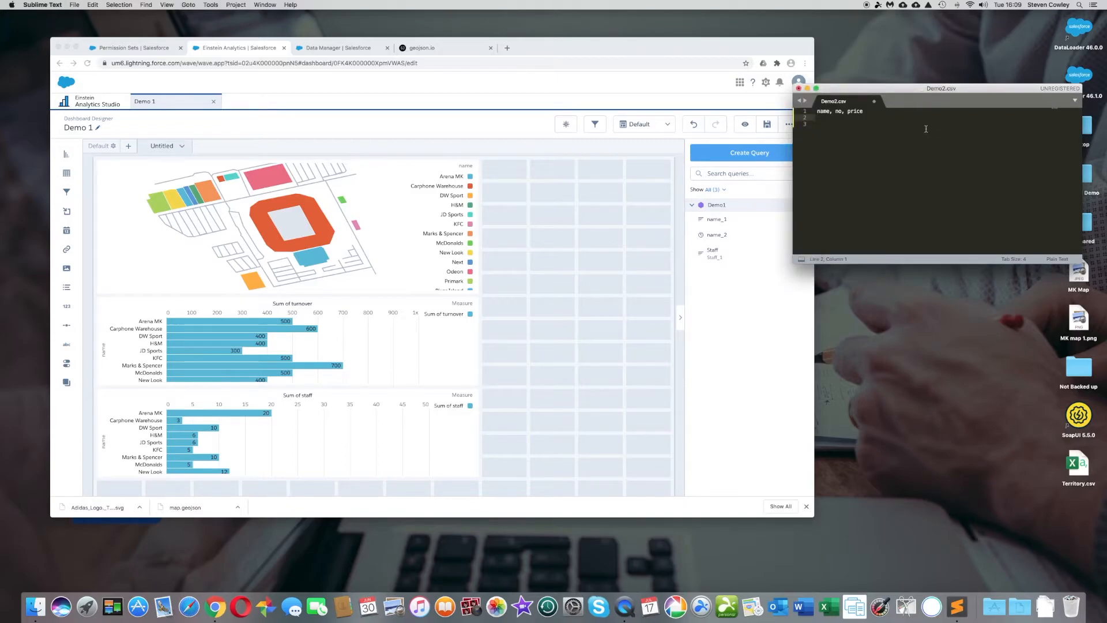
click(75, 5)
click(84, 15)
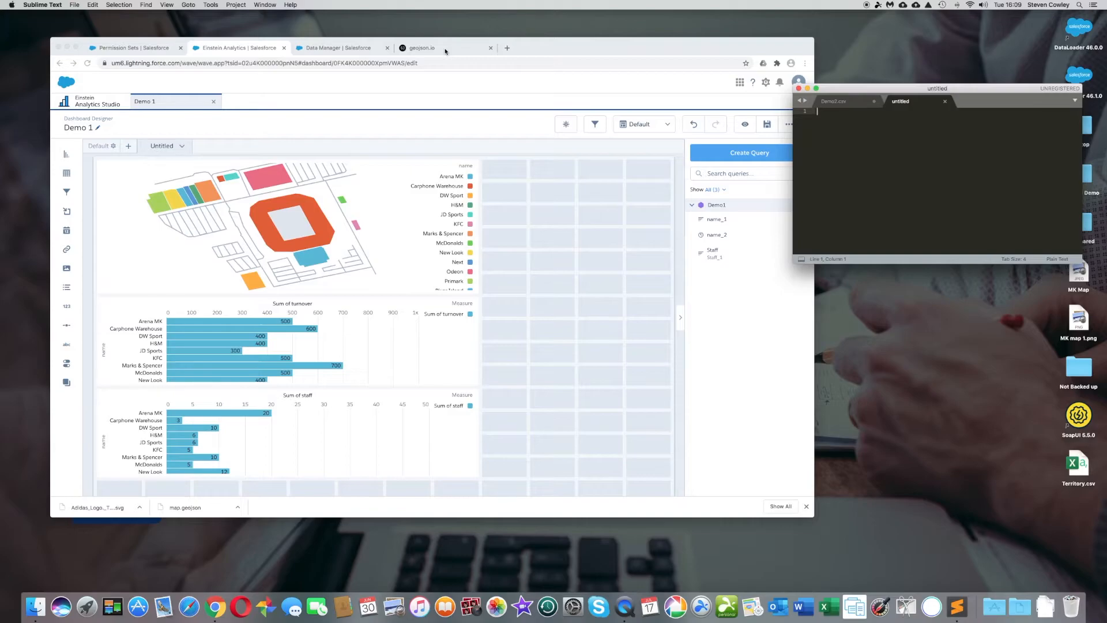
- Open the bookmarked Ogre web client in a new Chrome tab and convert Adidas_logo.dxf from Downloads to GeoJSON
click(508, 49)
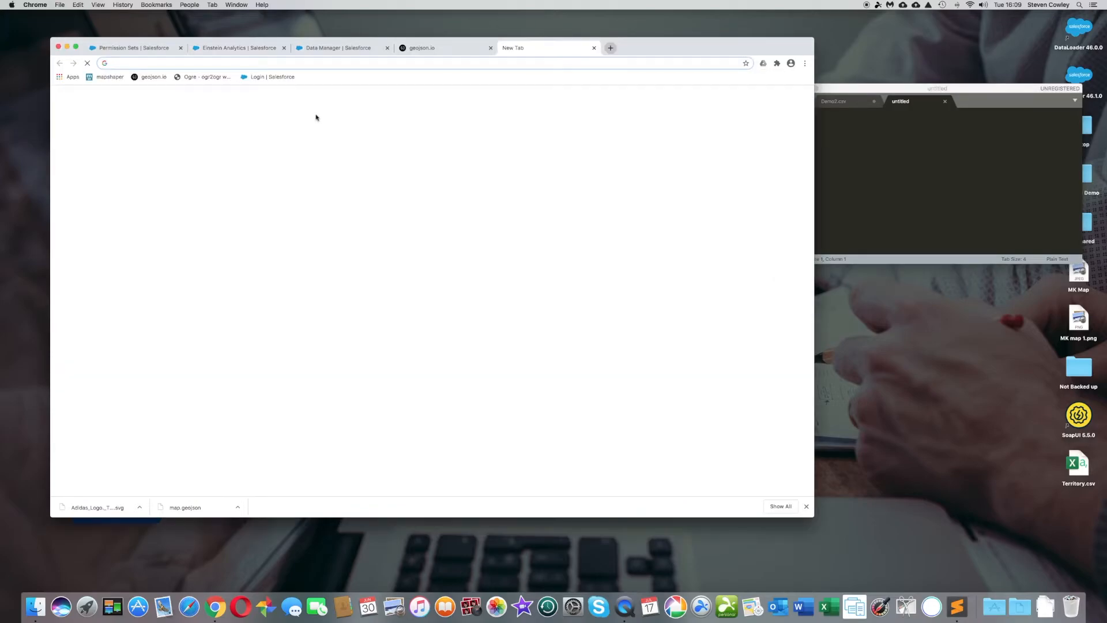
click(203, 77)
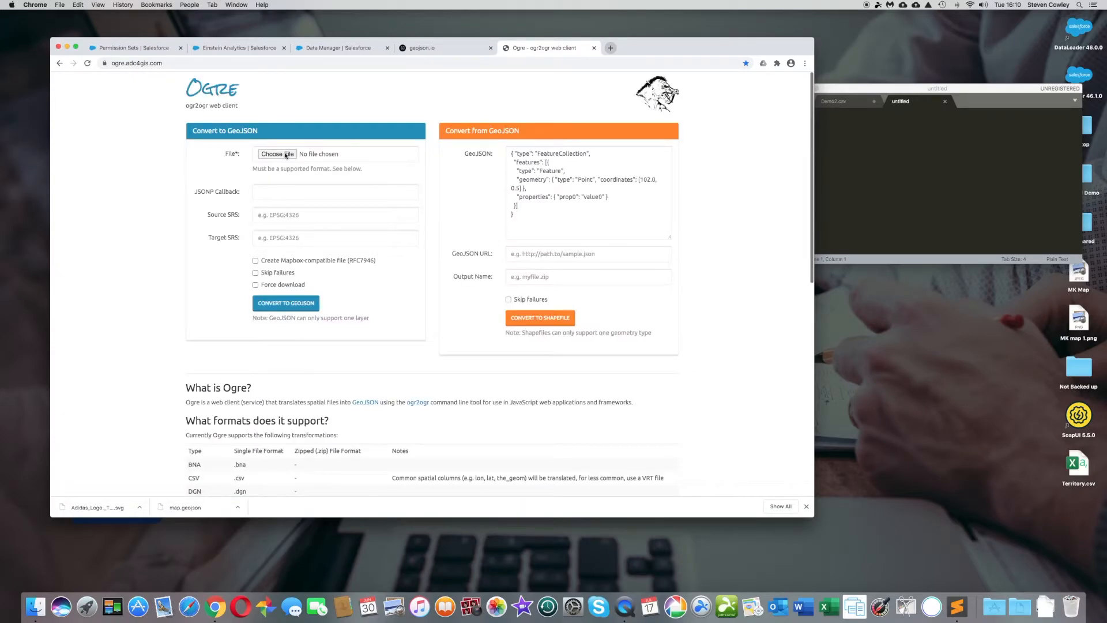
click(285, 155)
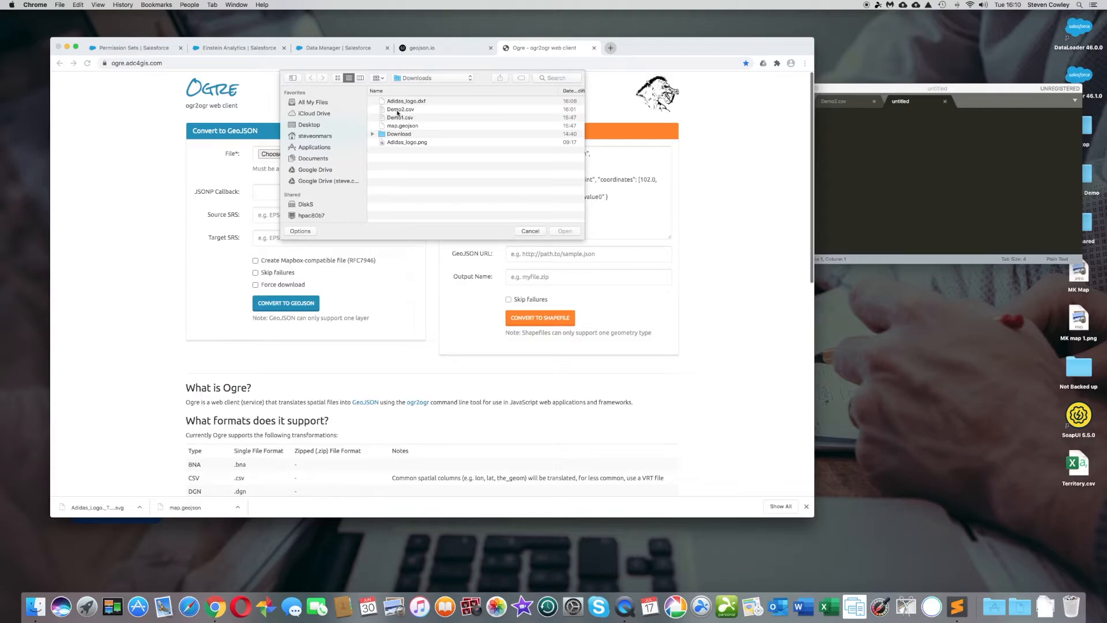
click(416, 102)
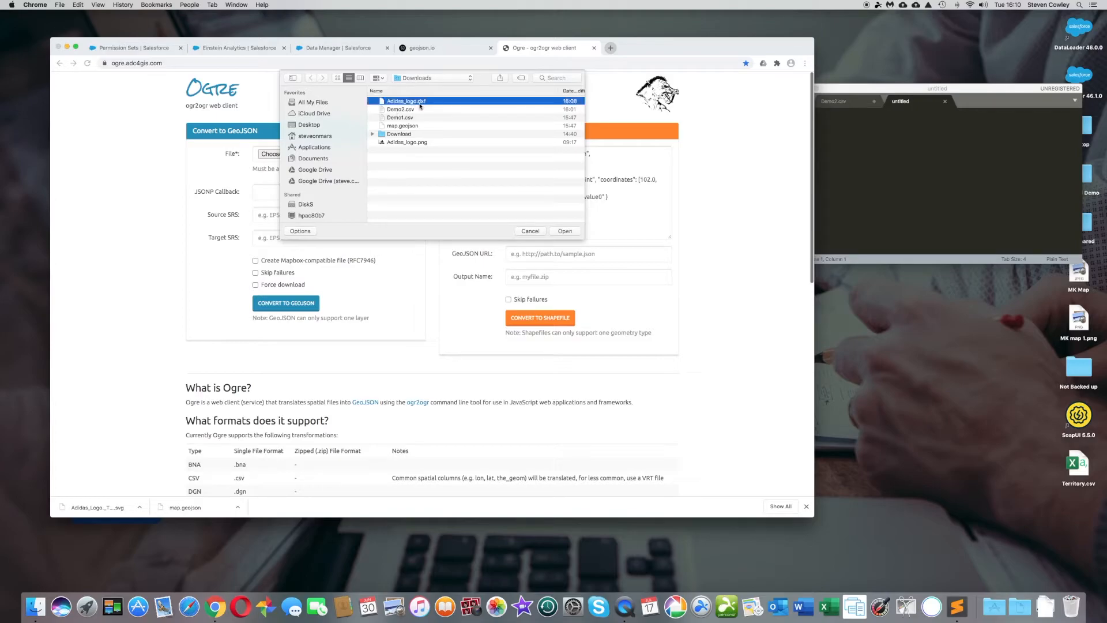
click(569, 231)
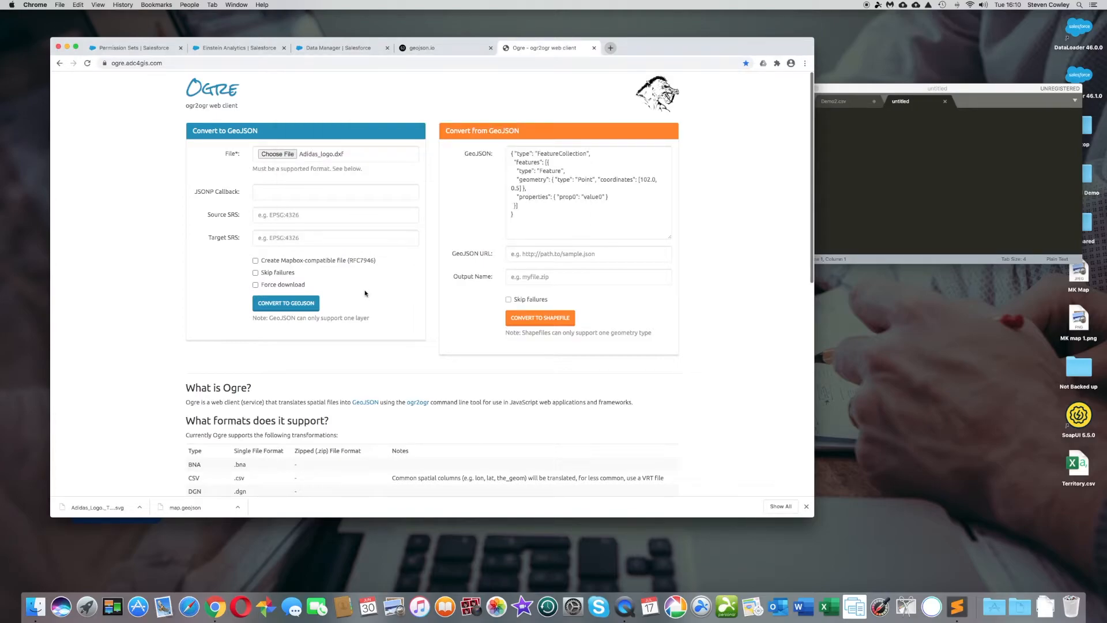
click(290, 306)
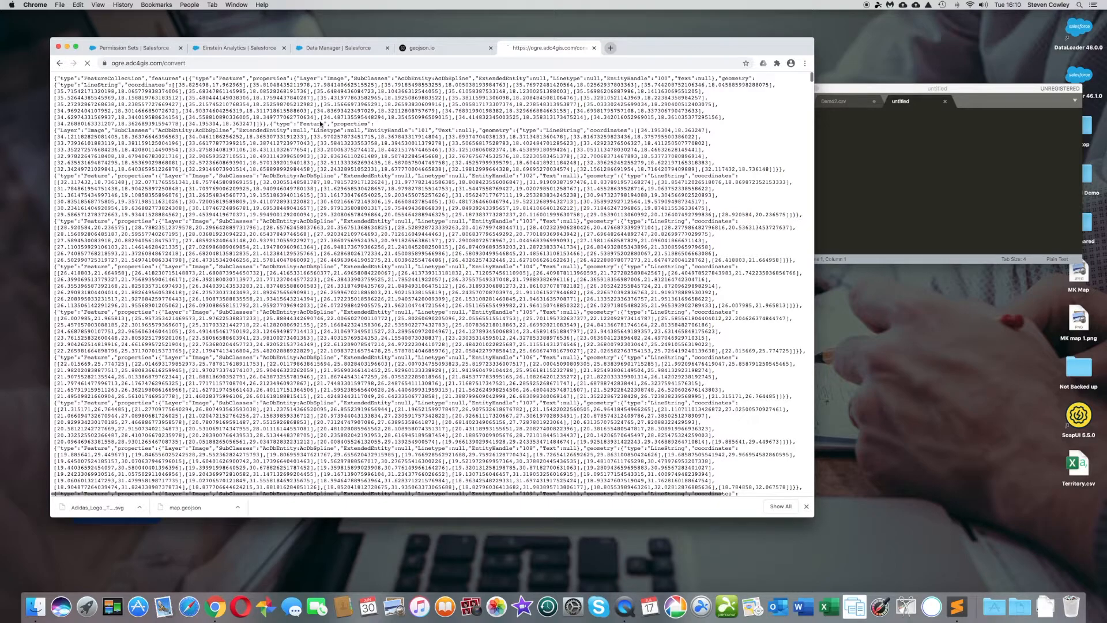
- Select all of the converted GeoJSON text on the Ogre conversion page
right_click(291, 130)
click(241, 128)
click(76, 6)
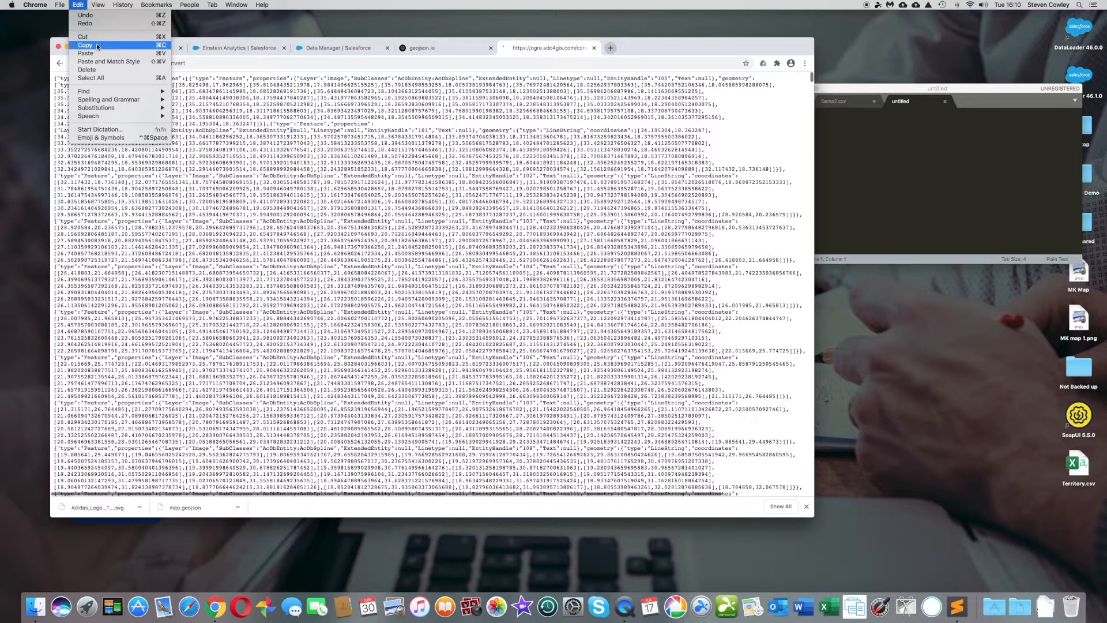
click(95, 78)
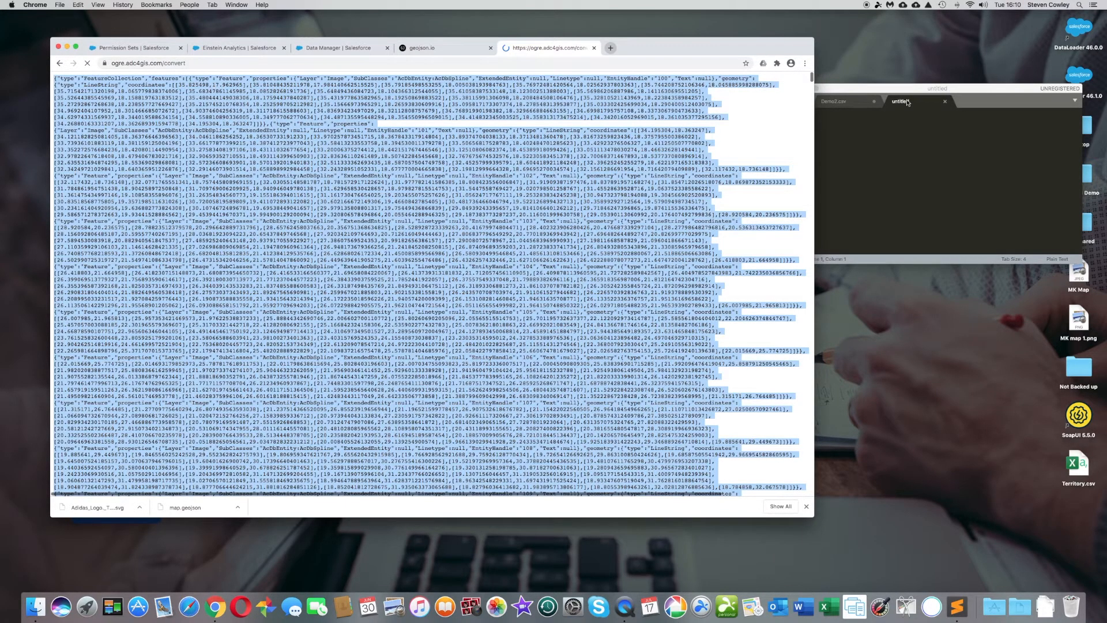
- Switch to Sublime Text and try to paste the GeoJSON into the empty untitled file
click(907, 102)
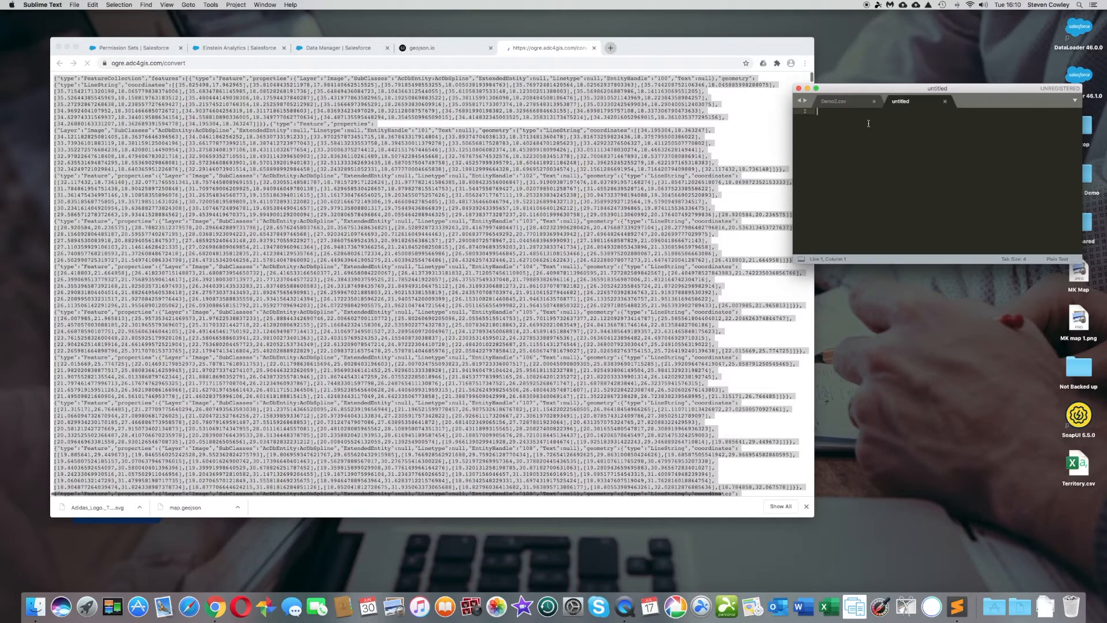
right_click(868, 122)
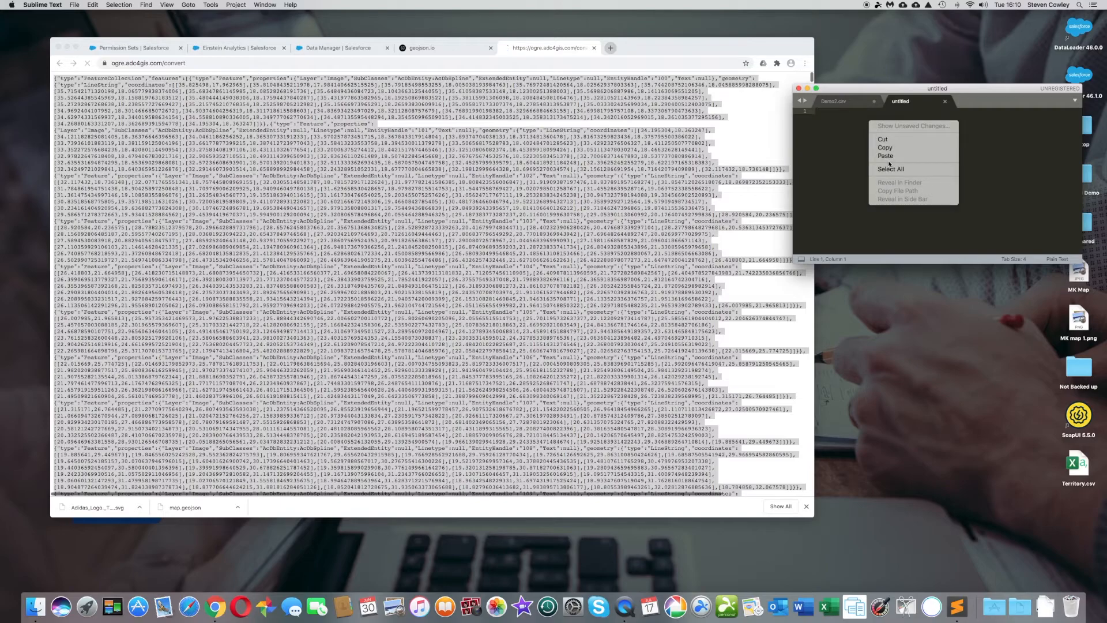
click(888, 157)
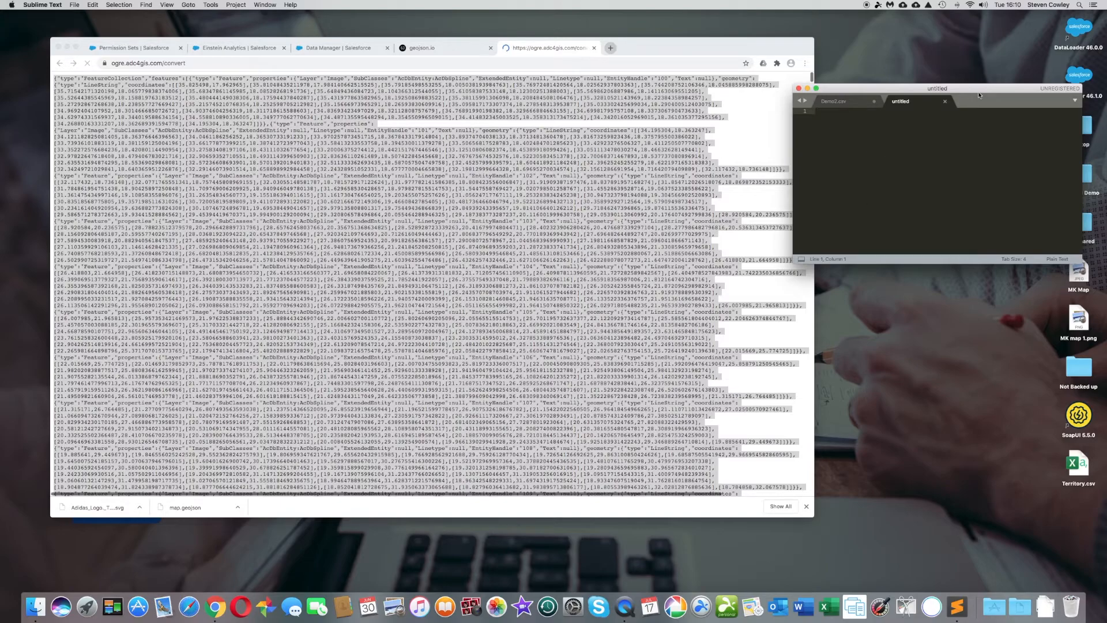
drag(978, 94, 959, 84)
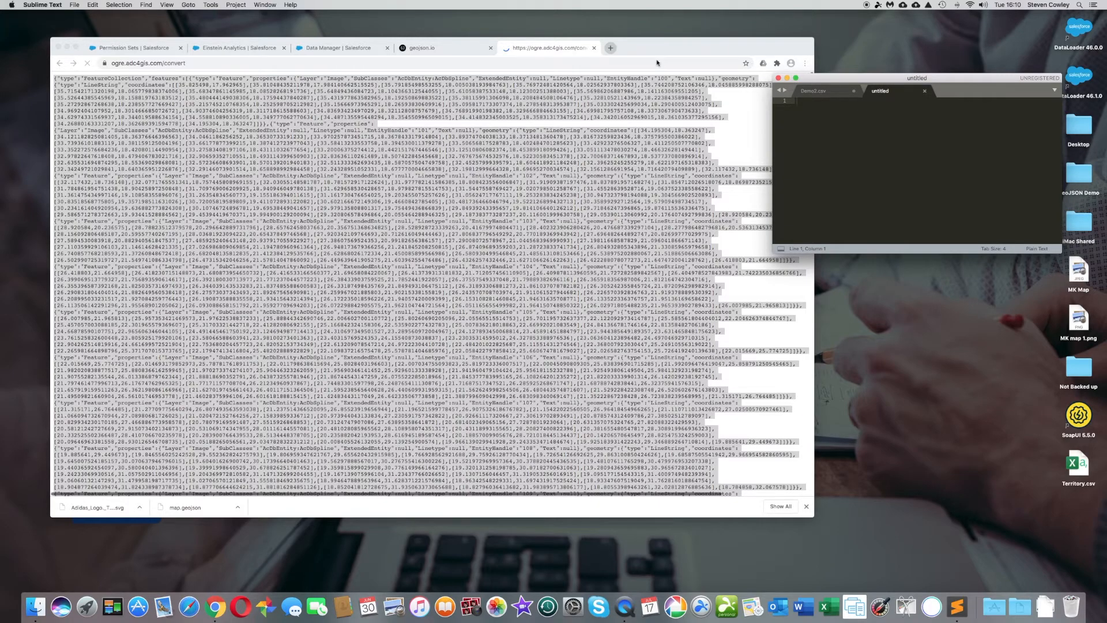
click(637, 51)
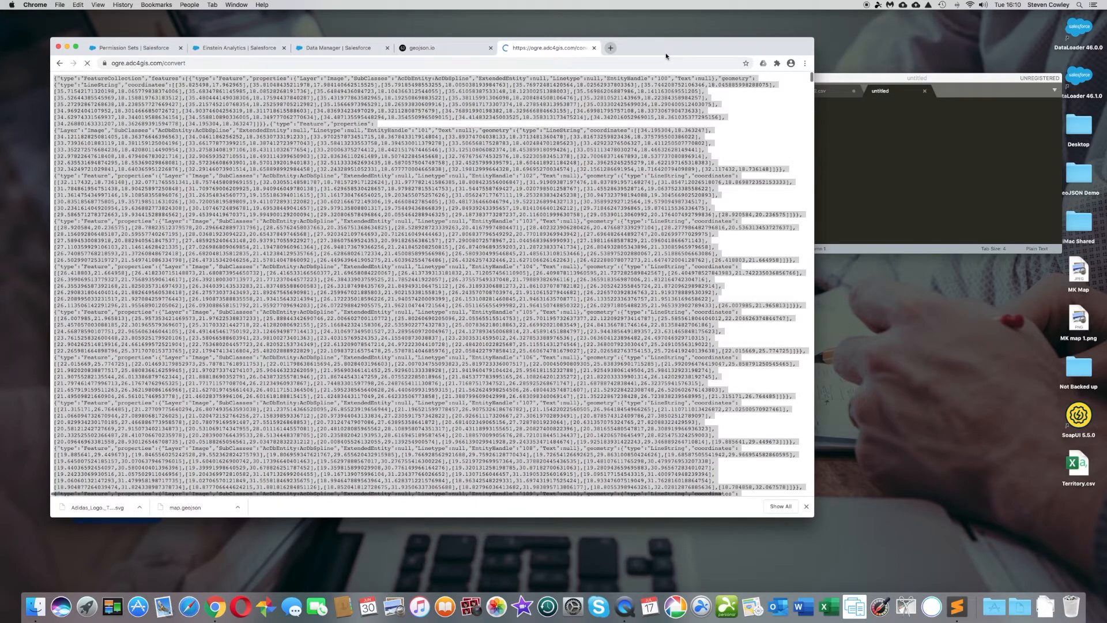
drag(666, 53, 641, 50)
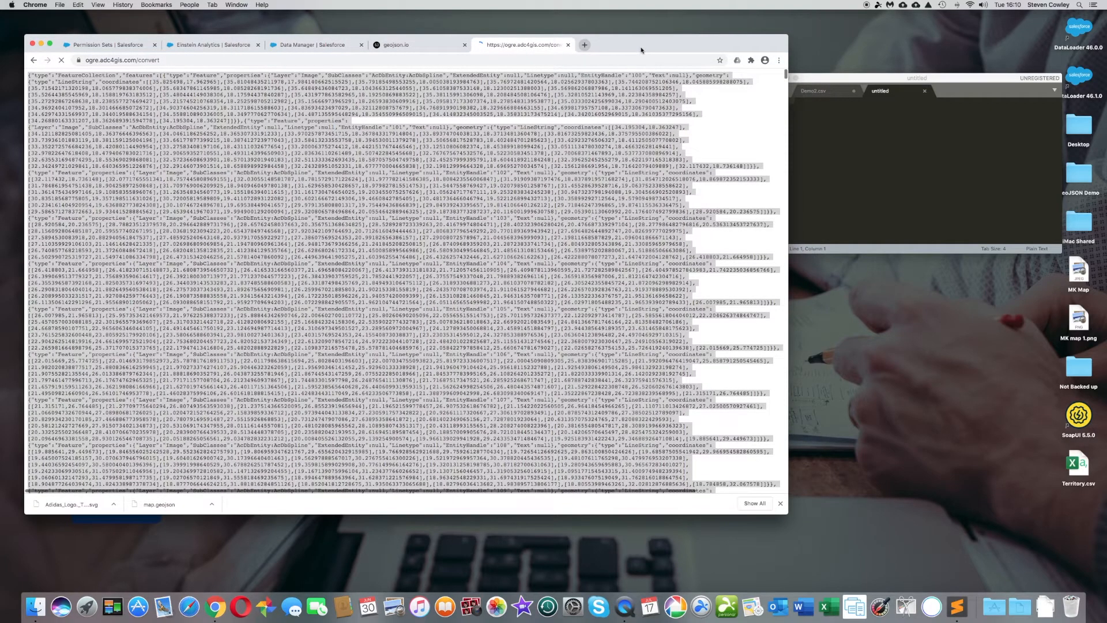
- Look through the GeoJSON output in Chrome and try again to transfer the selected text into the untitled Sublime Text file
scroll(609, 315, down, 15)
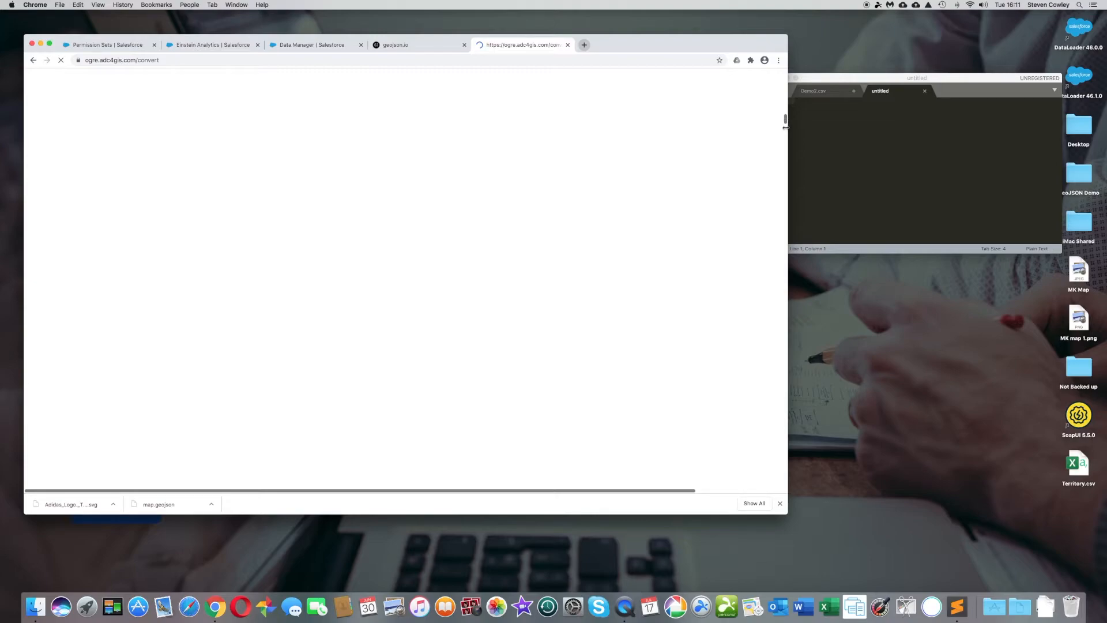
scroll(664, 119, up, 10)
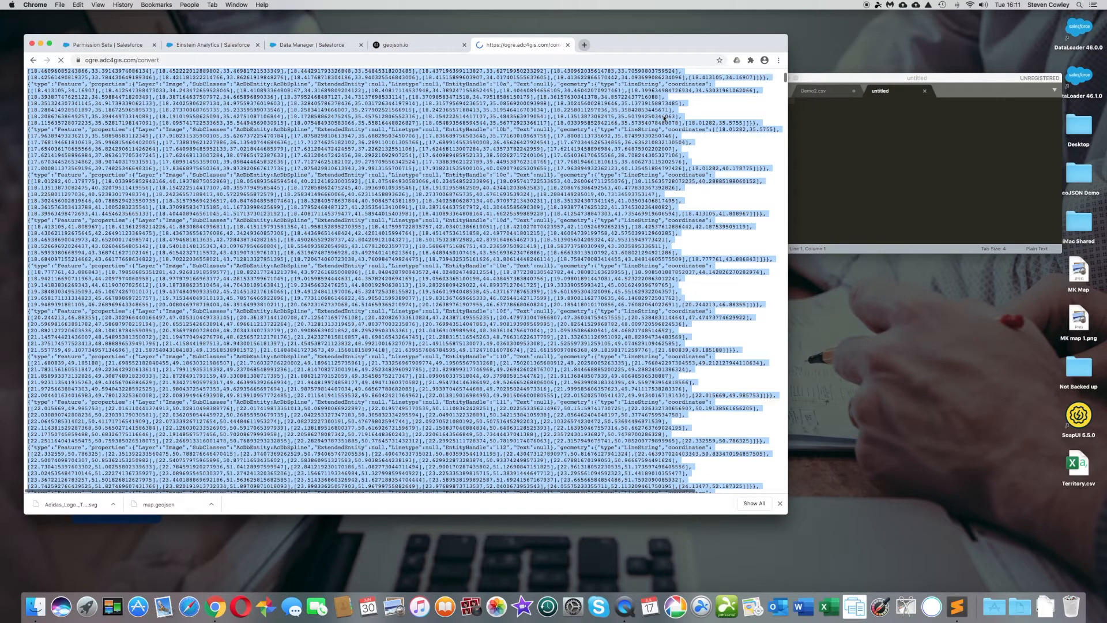
scroll(663, 119, up, 5)
drag(664, 119, 571, 166)
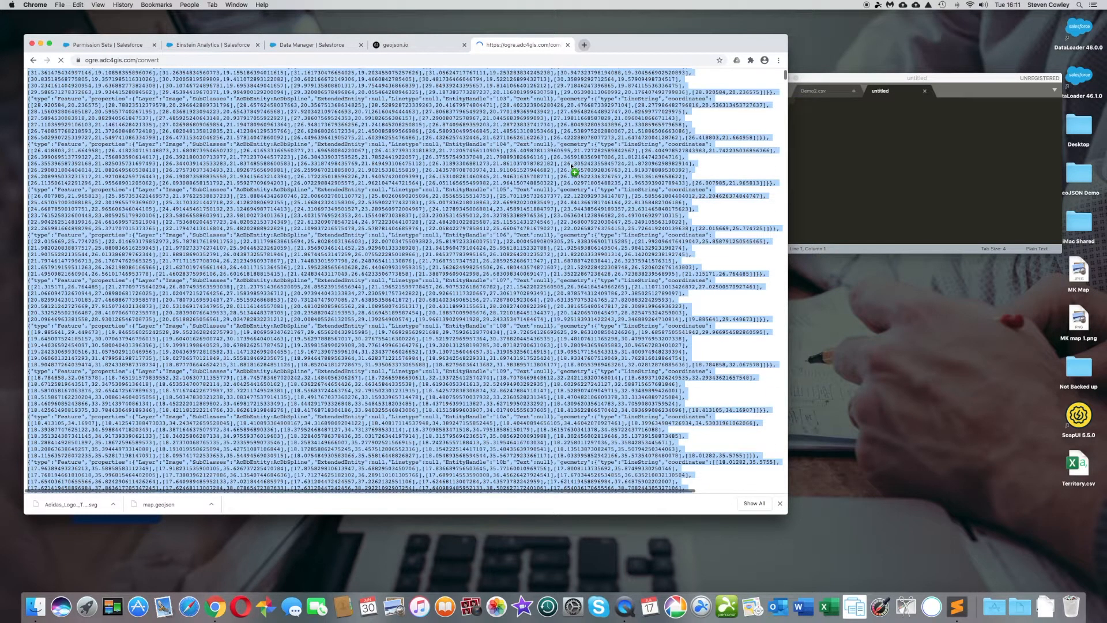
drag(573, 168, 846, 119)
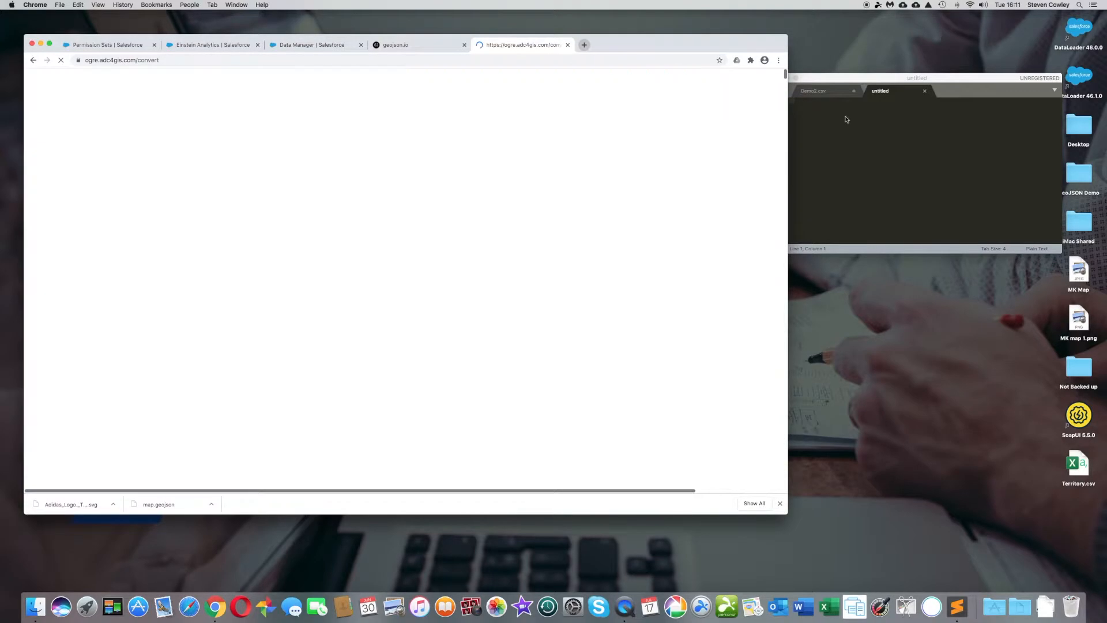
right_click(858, 117)
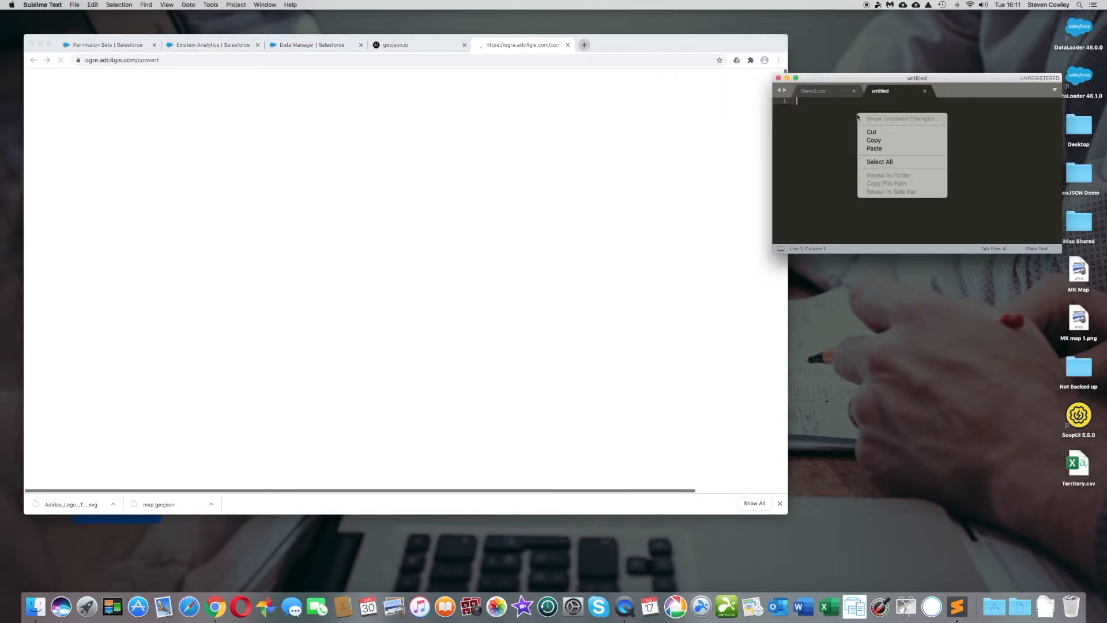
click(877, 149)
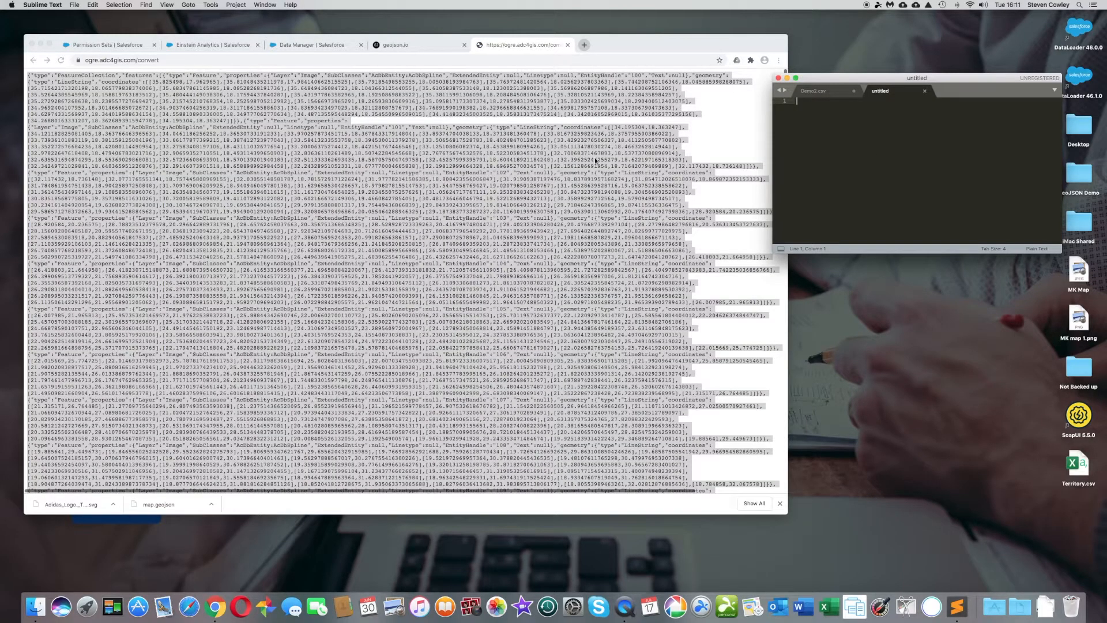
- Copy the selected GeoJSON from the Ogre page in Chrome and paste it into the untitled Sublime Text file
click(634, 45)
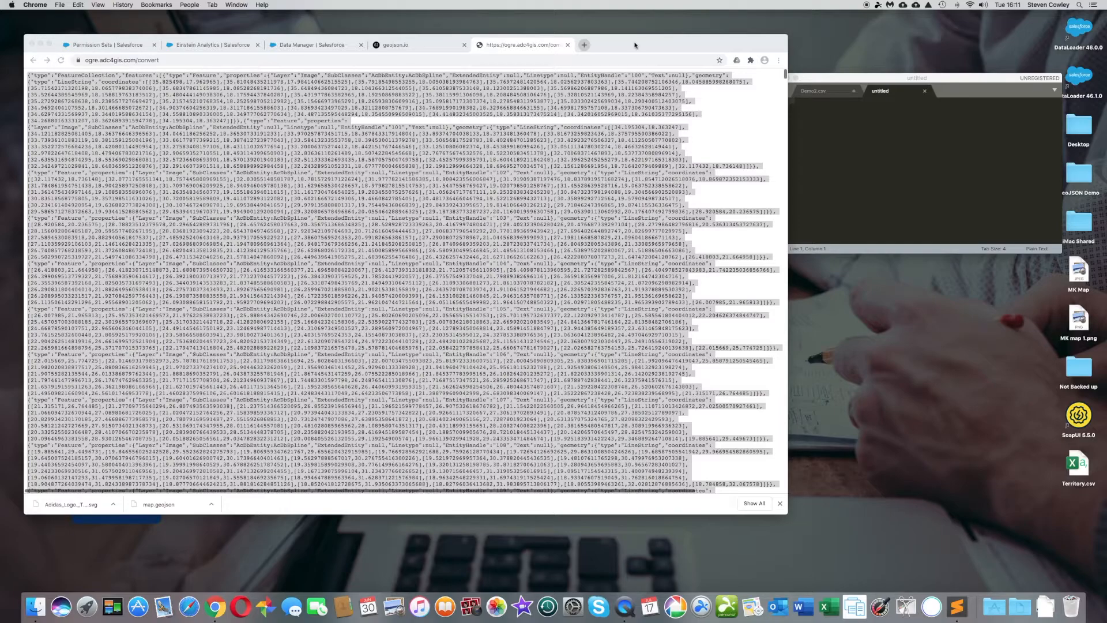
click(634, 45)
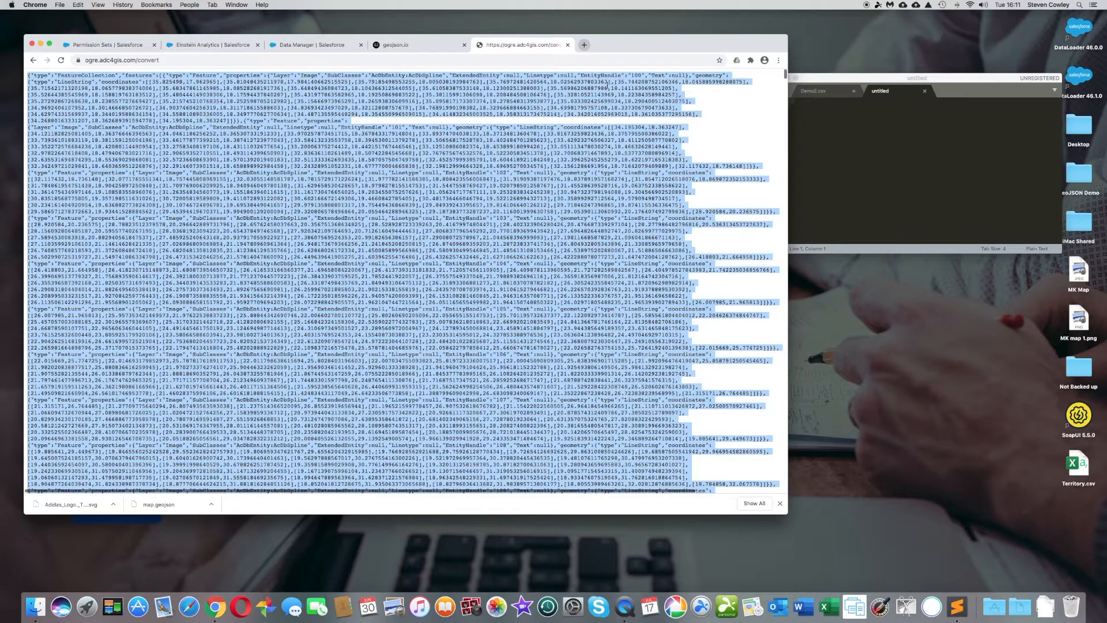
right_click(608, 85)
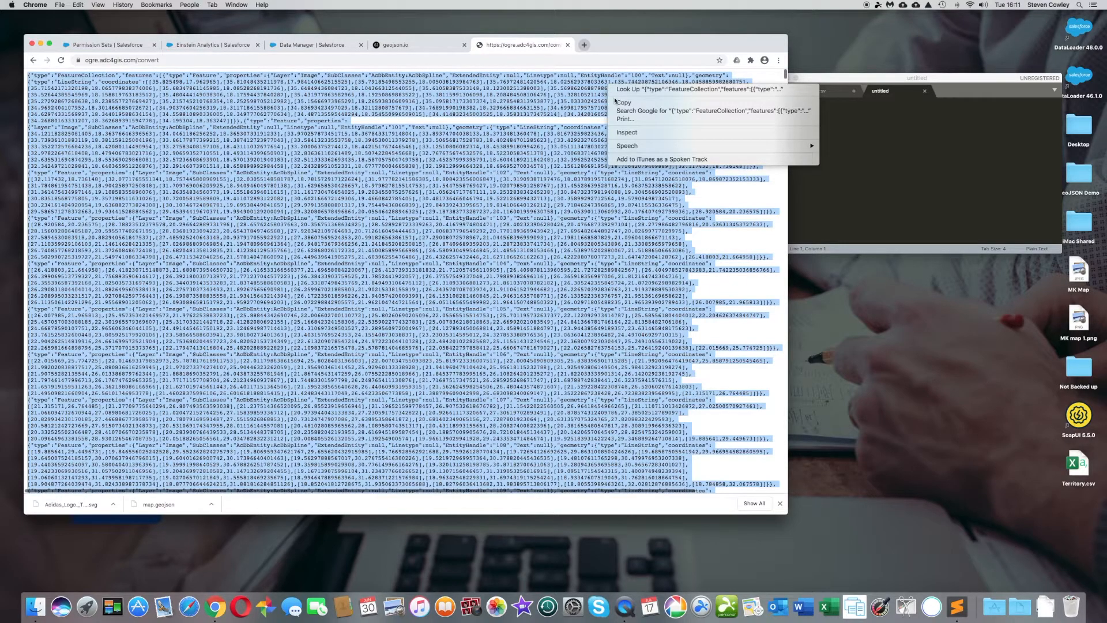
click(635, 104)
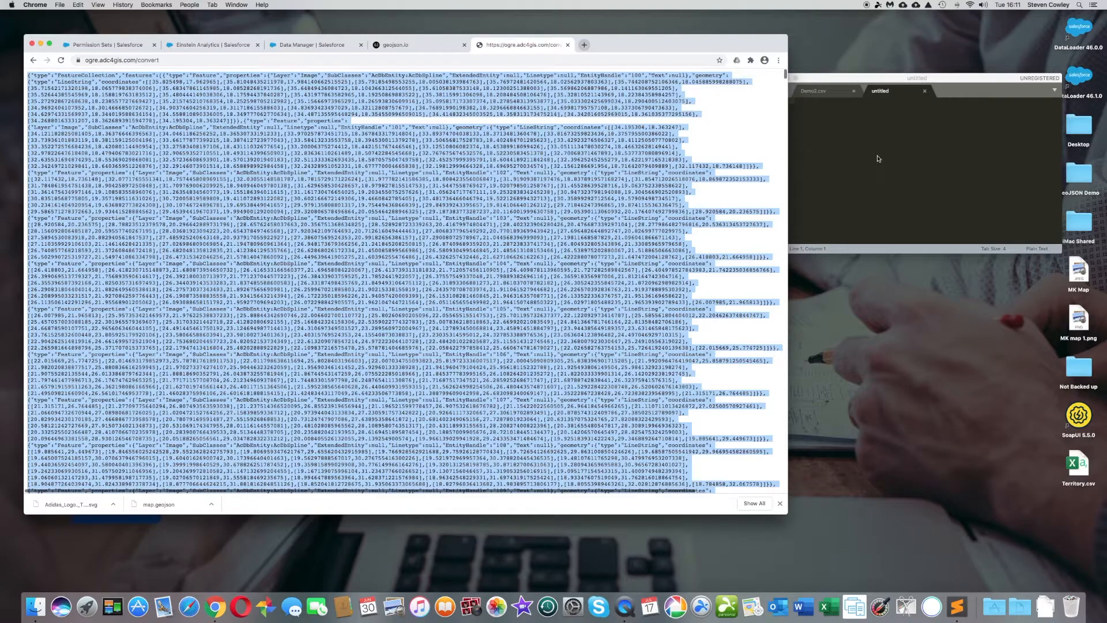
right_click(878, 158)
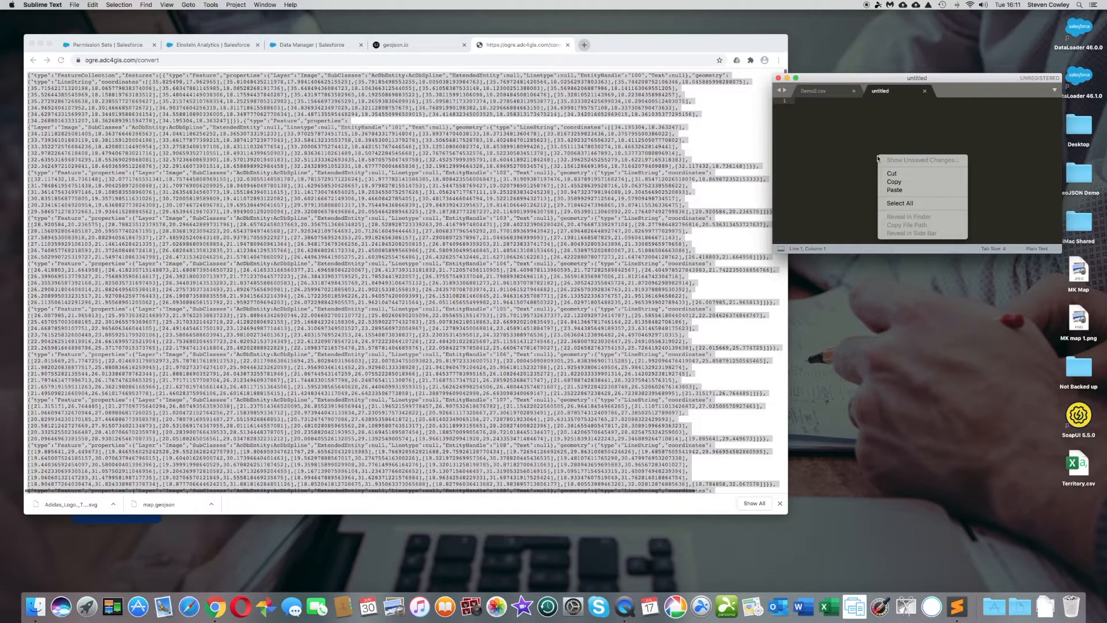
click(907, 196)
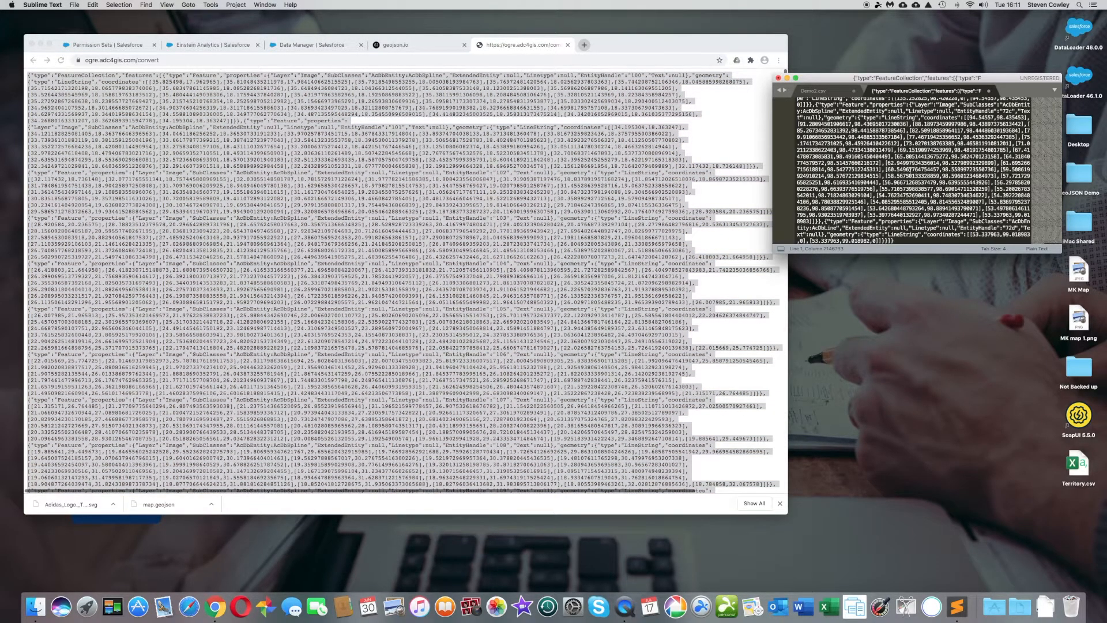
- Save the pasted GeoJSON text as Logo.geojson in the Downloads folder
click(82, 5)
mouse_move(101, 65)
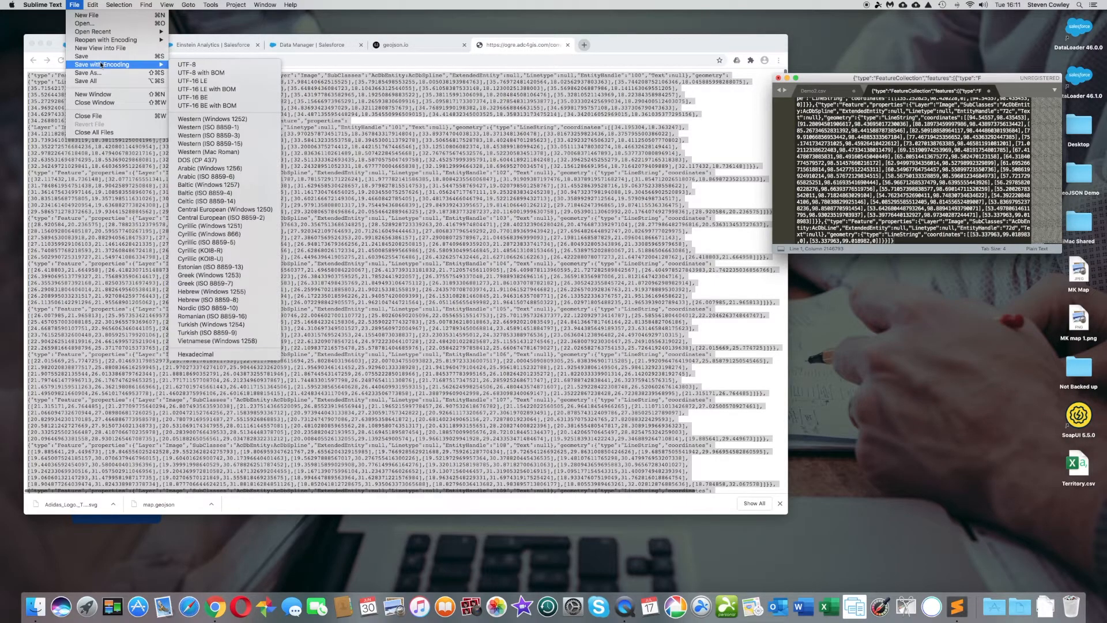
click(103, 73)
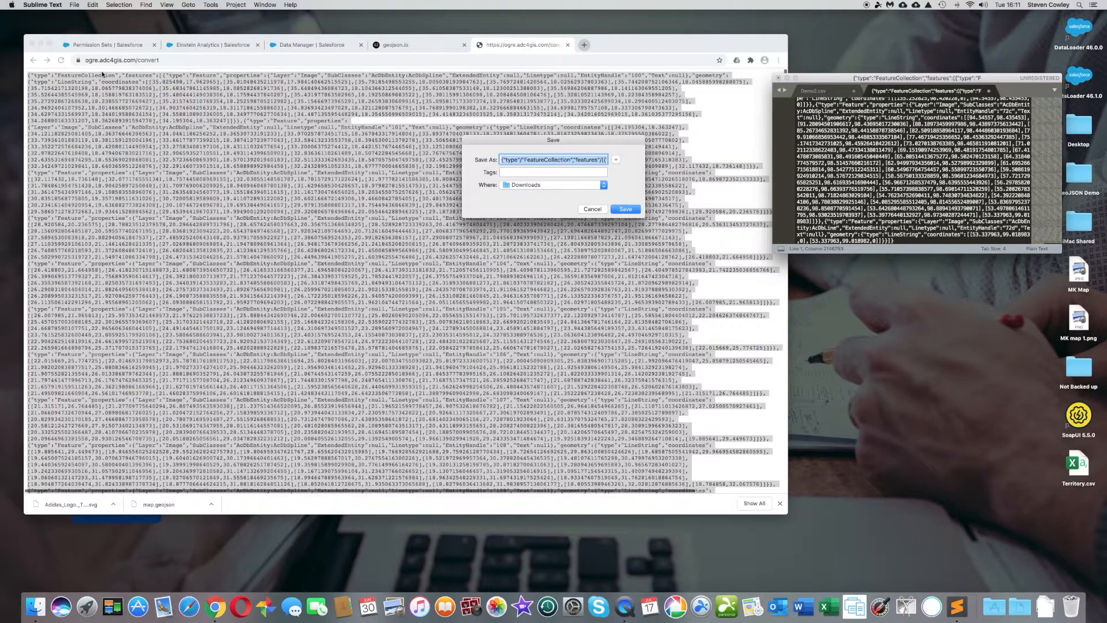
text(Add)
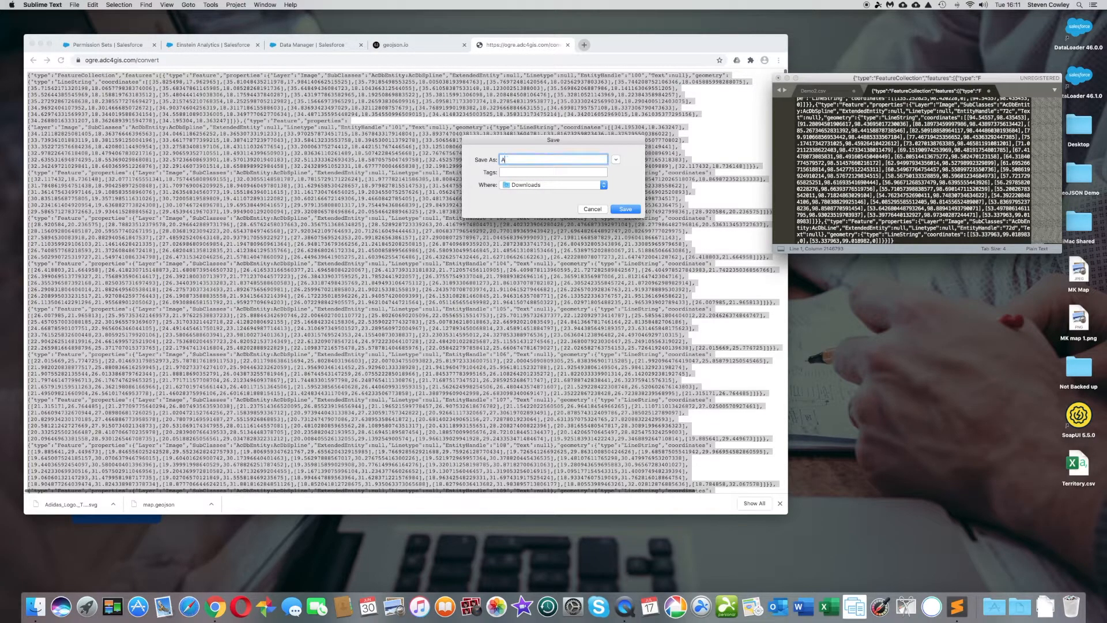
text(idas)
key(BackSpace)
key(BackSpace)
key(BackSpace)
key(BackSpace)
key(BackSpace)
text(Logo.geojson)
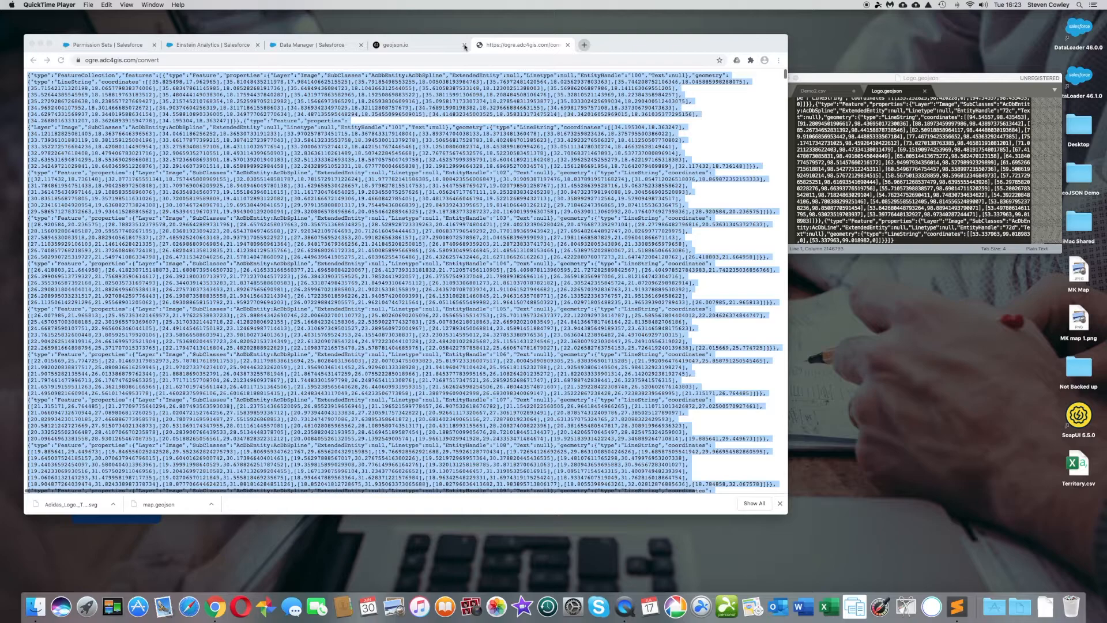
- Close the geojson.io and Ogre tabs in Chrome and open the bookmarked mapshaper site in a new tab
click(465, 44)
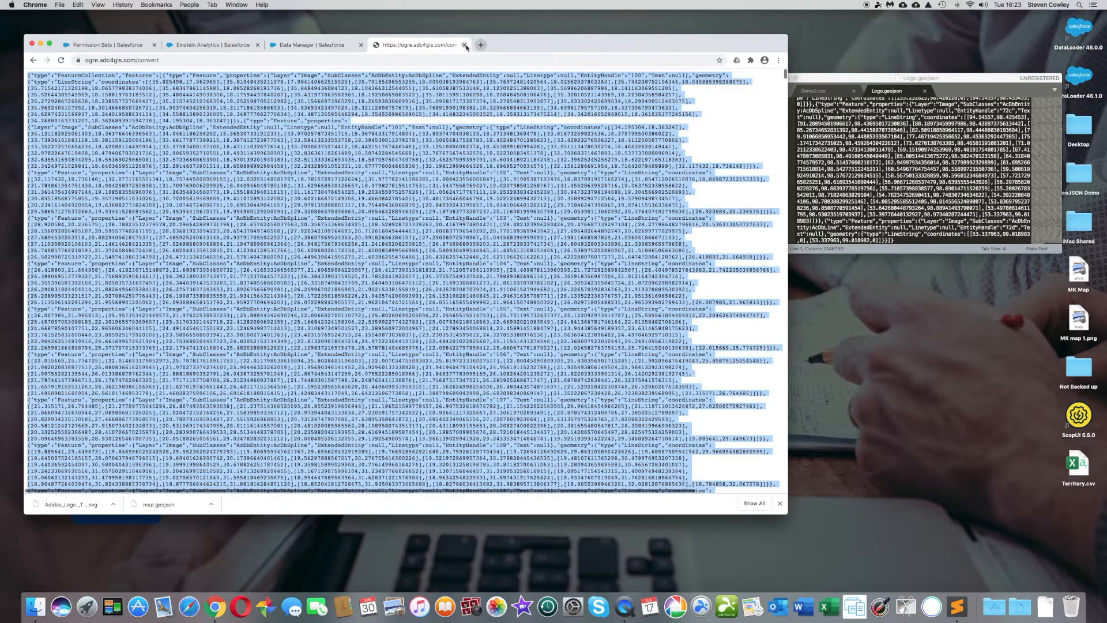
click(464, 45)
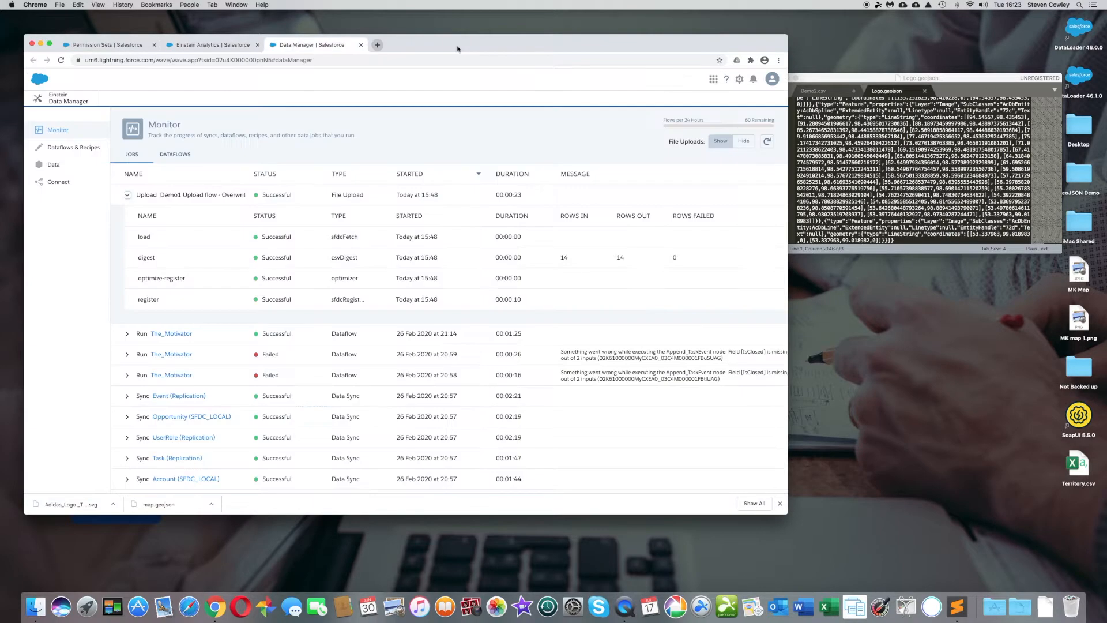
click(377, 45)
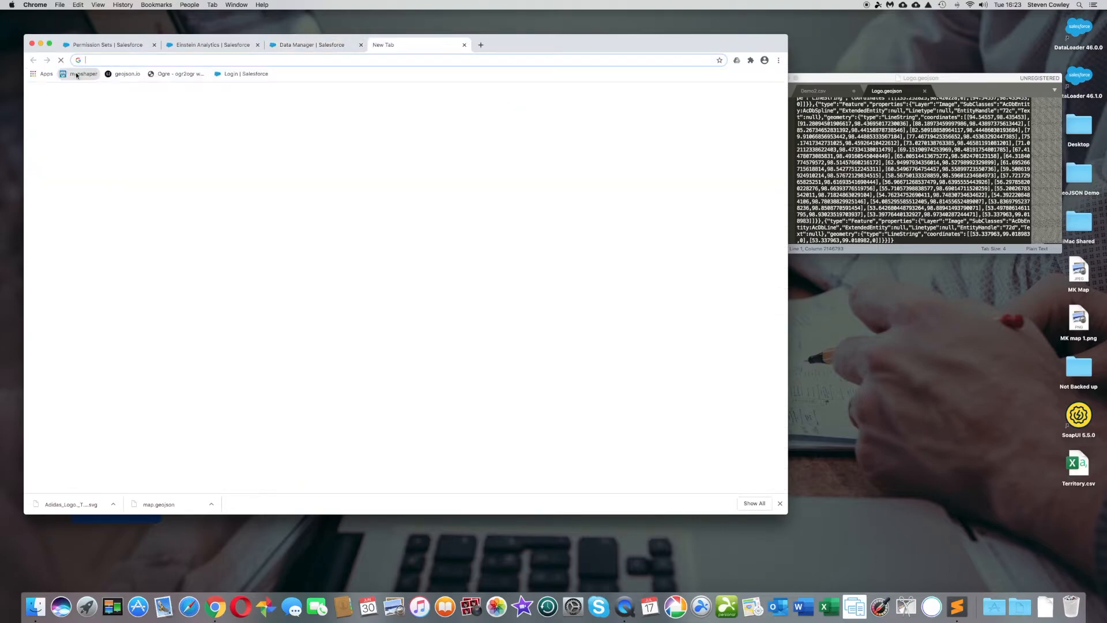
click(76, 74)
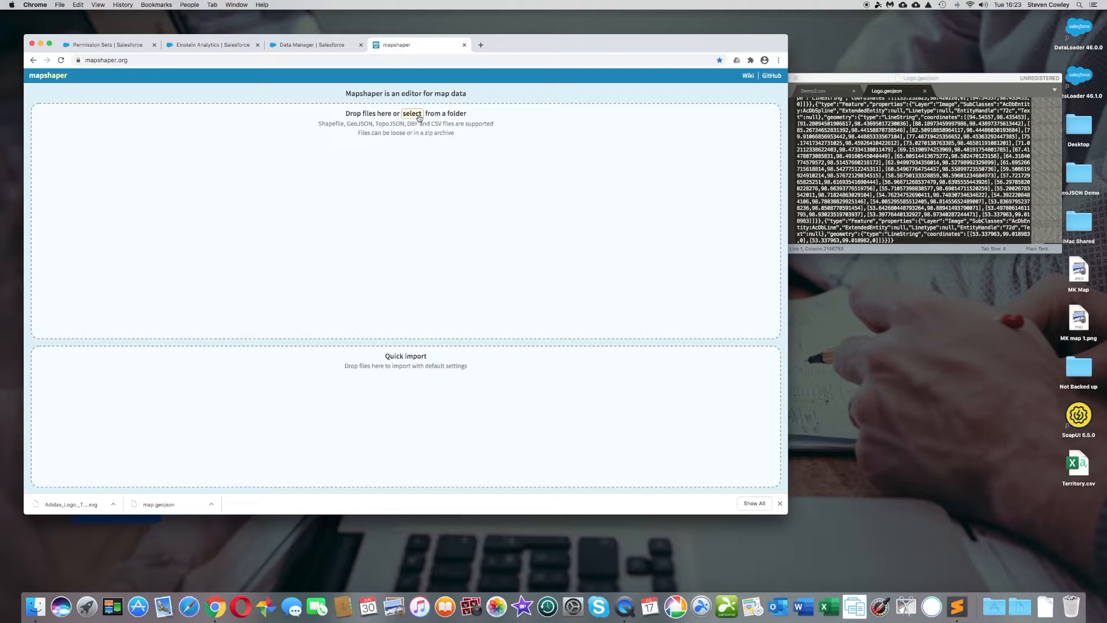
- Import Logo.geojson from Downloads into mapshaper with detect line intersections enabled
click(413, 113)
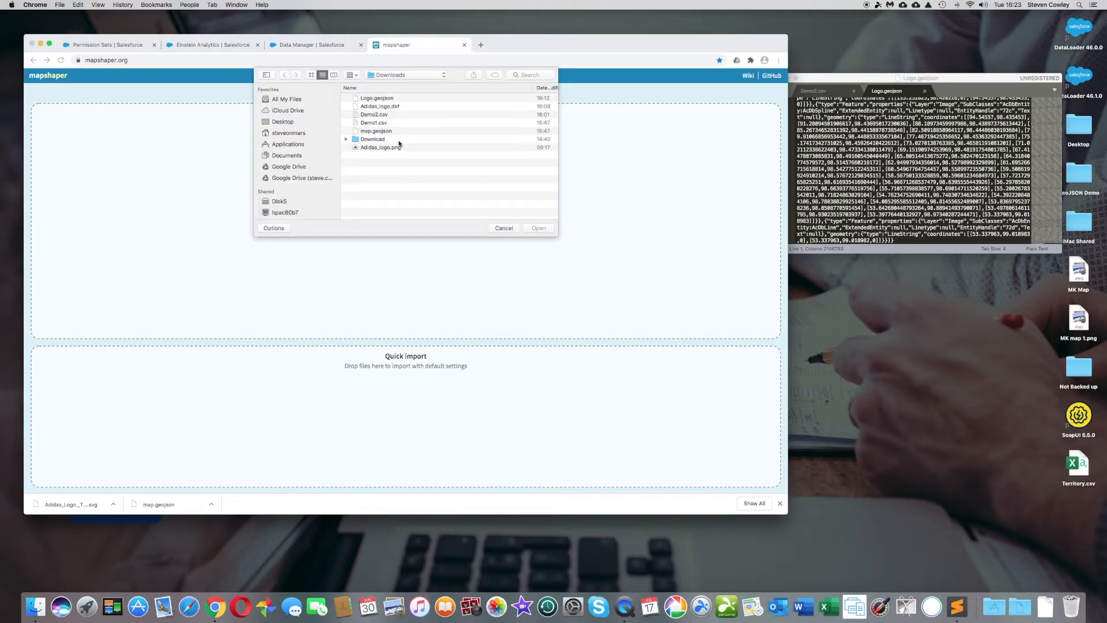
click(386, 99)
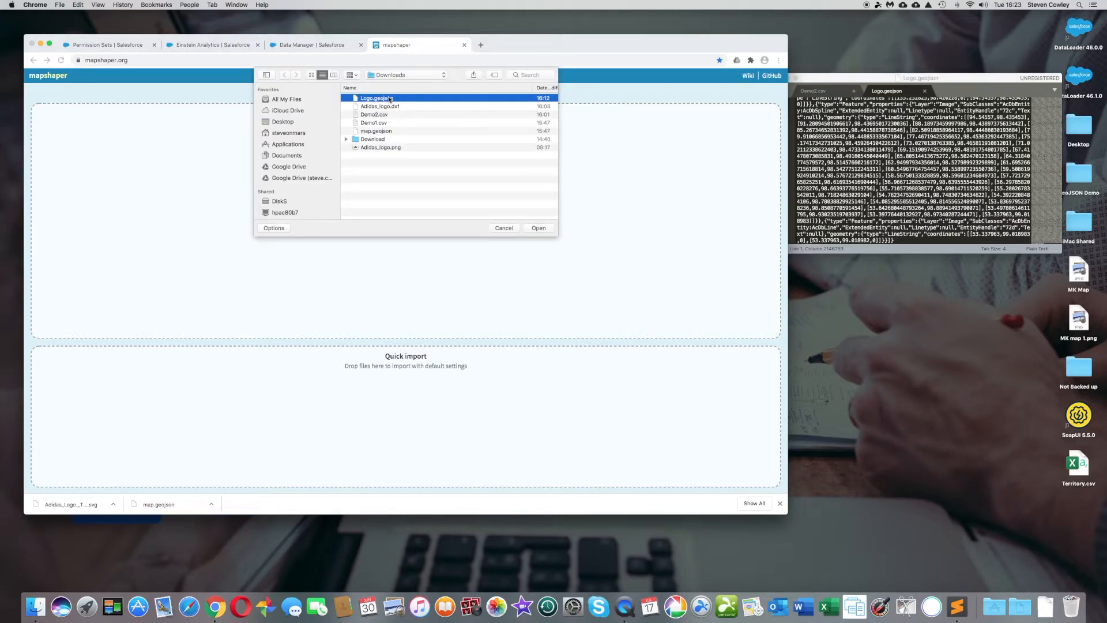
click(539, 228)
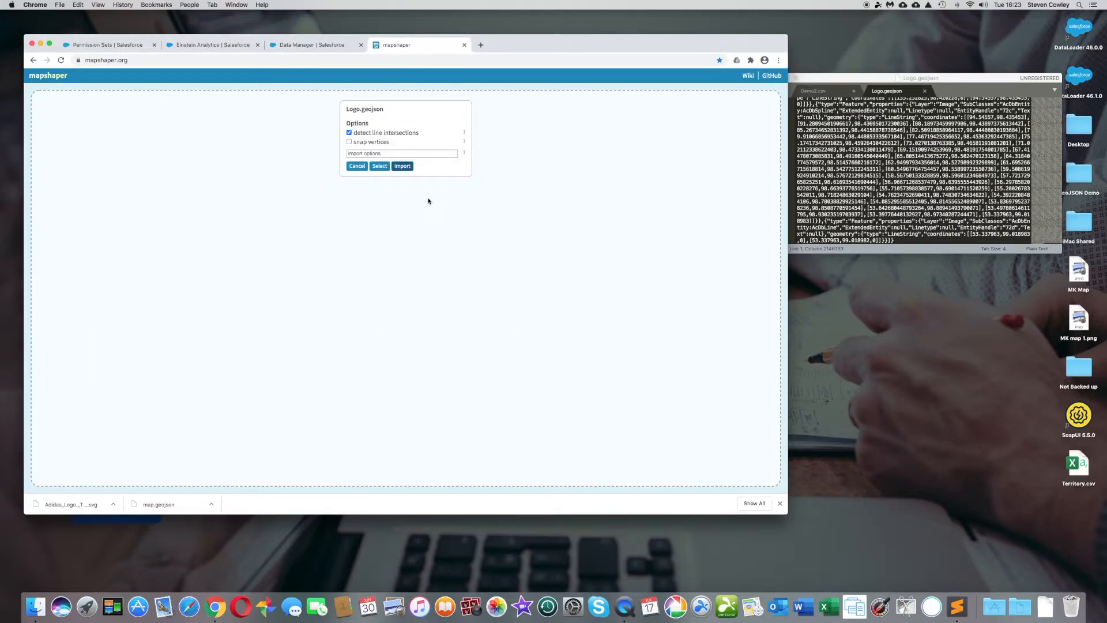
click(402, 166)
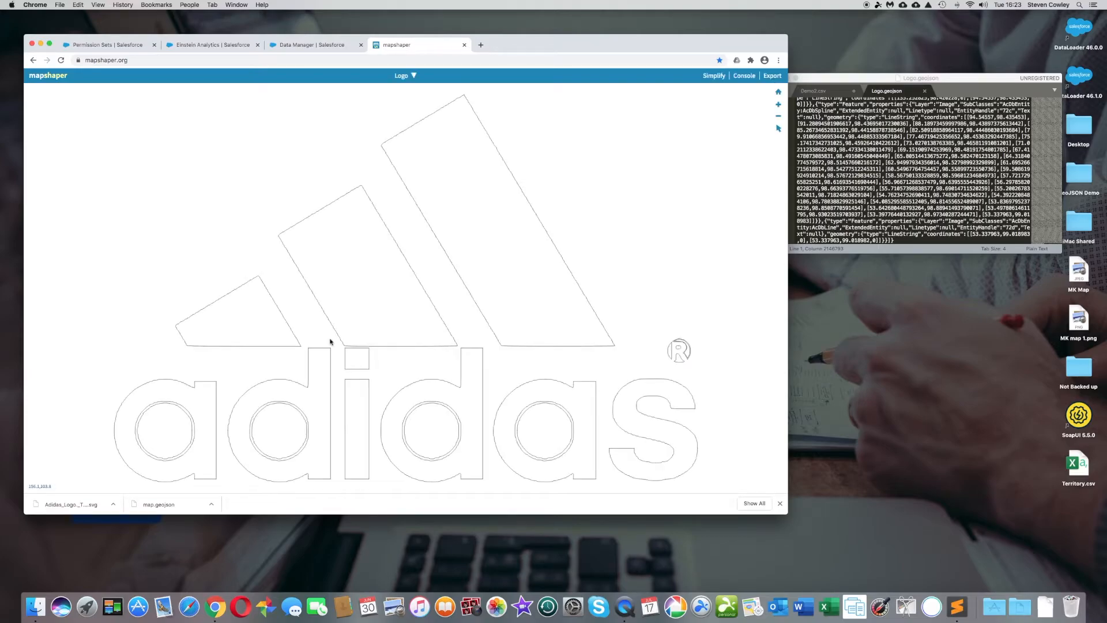
- Run the polygons command in the mapshaper console and check the logo's shapes with the inspect attributes mode
click(744, 77)
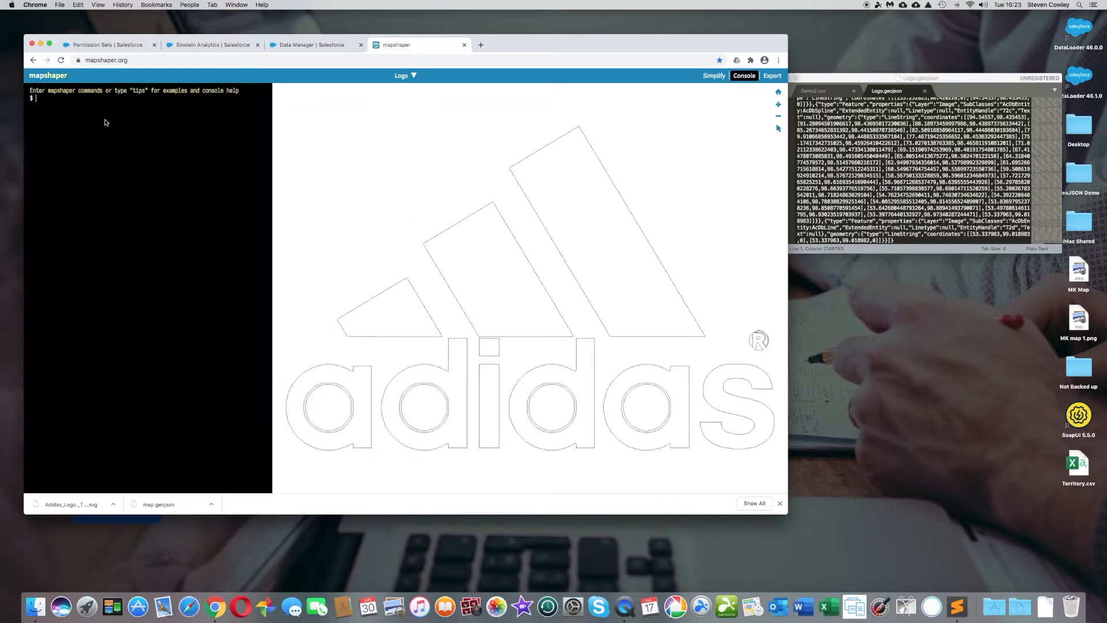
text(polygons)
mouse_move(778, 129)
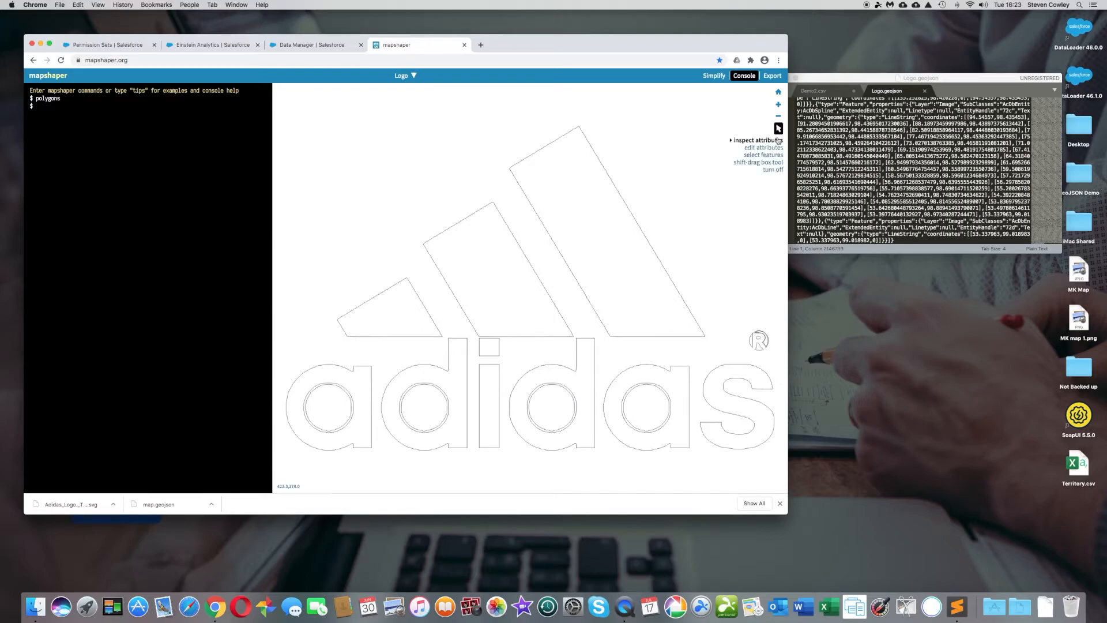
click(778, 140)
click(613, 232)
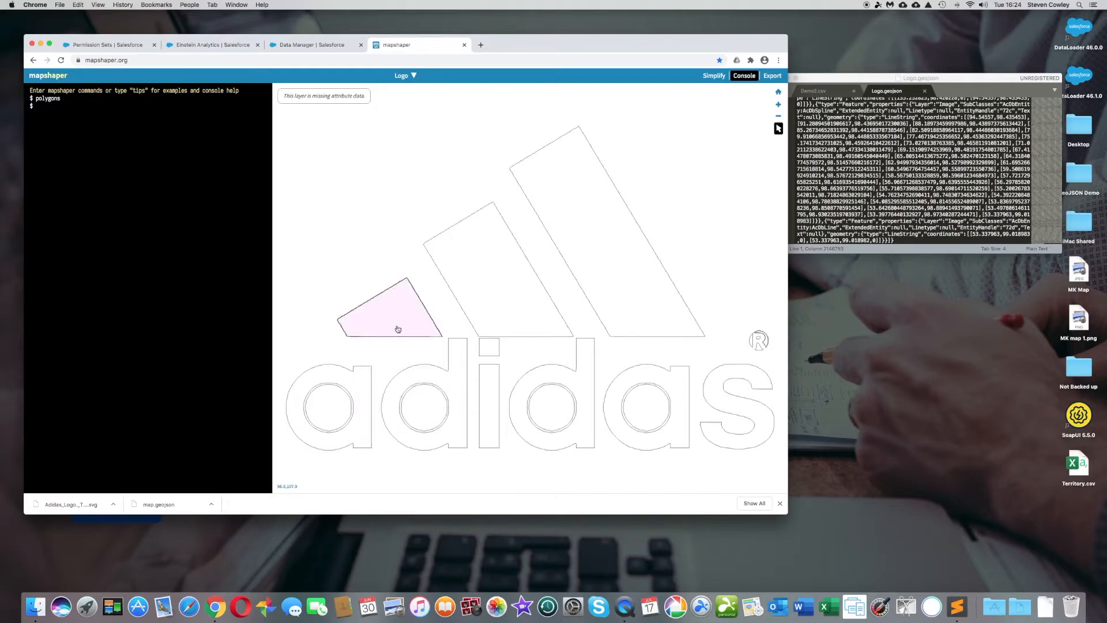
- Close Logo.geojson in the text editor, then add a name attribute to the logo shapes by running each name=name in the mapshaper console
click(926, 92)
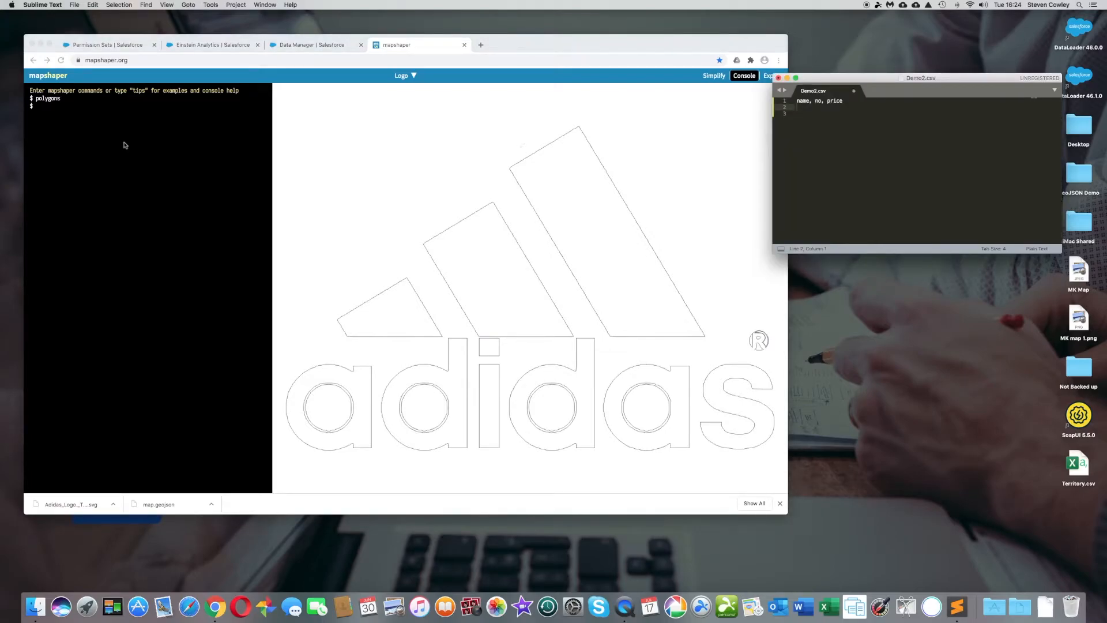
click(67, 112)
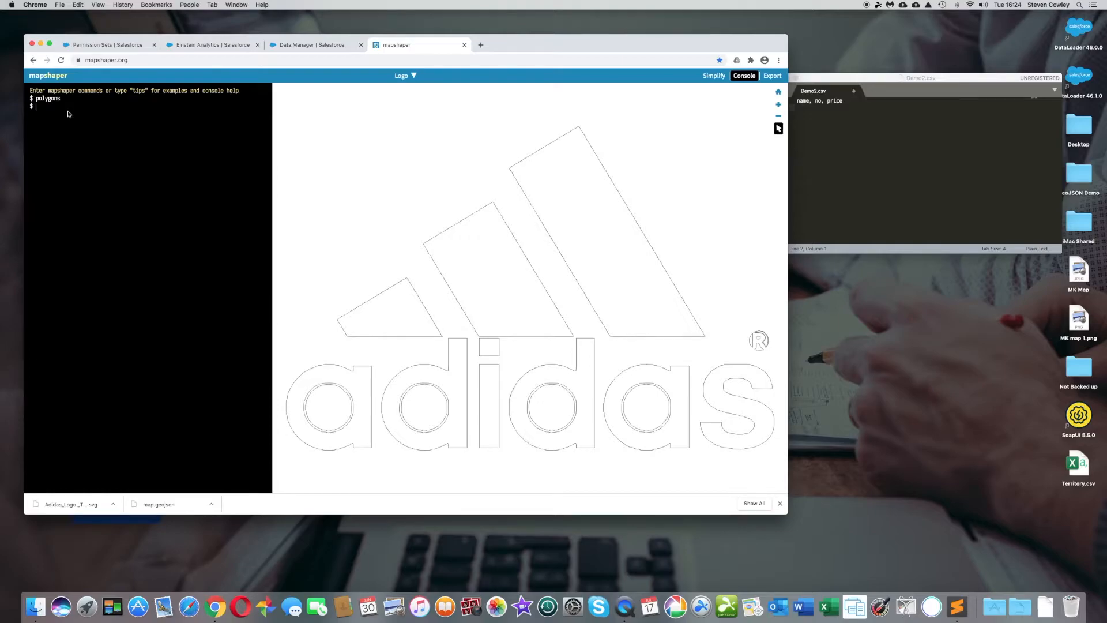
text(each name=name)
click(583, 189)
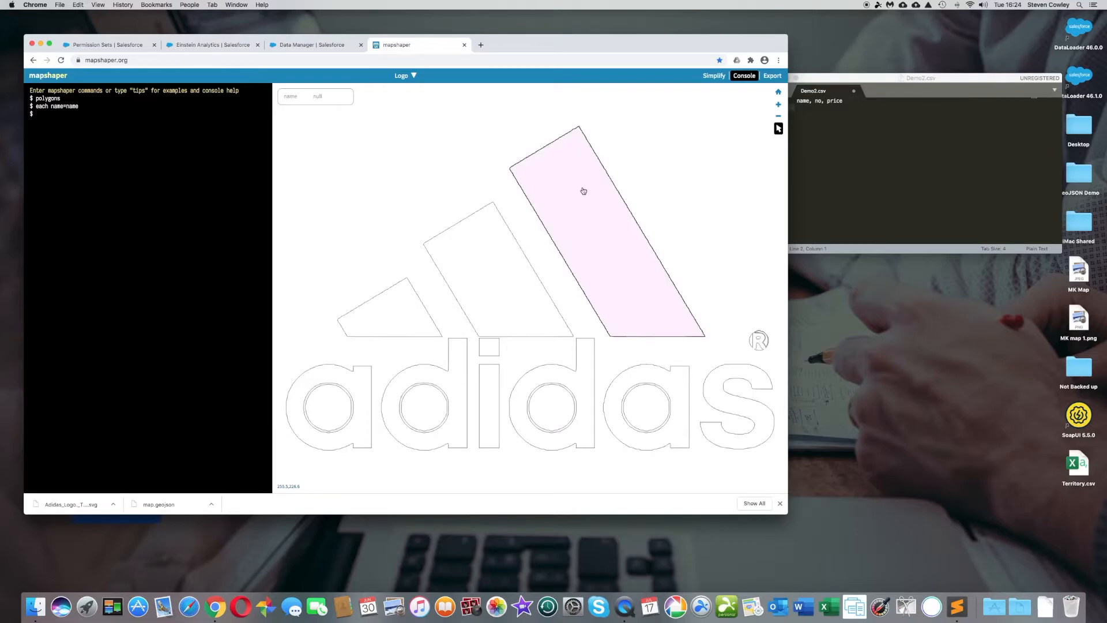
click(502, 262)
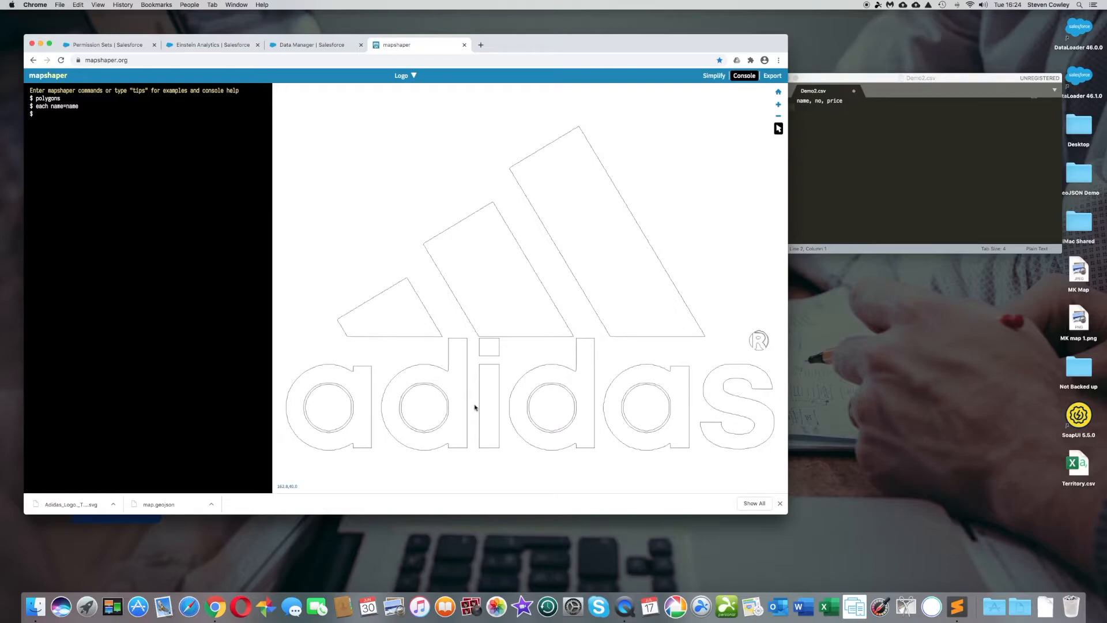
mouse_move(358, 413)
- Fill Demo2.csv in the text editor with the rows "Ball, 50, 10", "Shorts, 75, 8" and "Trainers, 60, 125" below the header
click(851, 120)
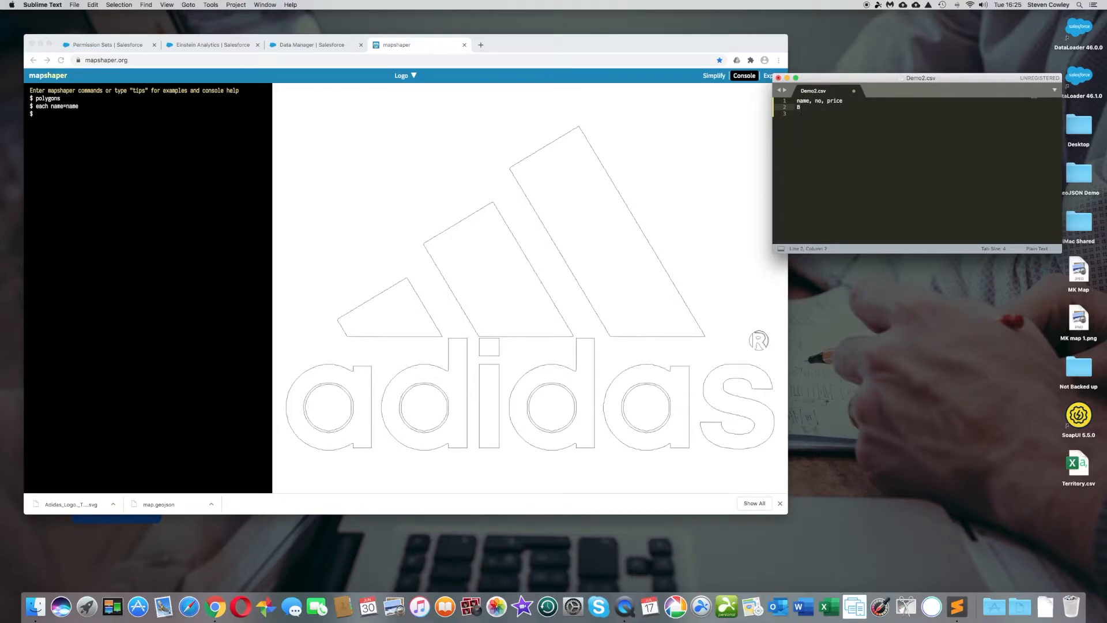
text(ll, 50, 10)
key(Return)
text(Shorts, 75, 8)
key(Return)
text(Trainers, )
text(125)
key(BackSpace)
key(BackSpace)
key(BackSpace)
key(BackSpace)
text(60, 125)
- Copy the word Ball from Demo2.csv and switch mapshaper's interaction mode to edit attributes
double_click(804, 107)
key(super+c)
click(594, 198)
click(589, 211)
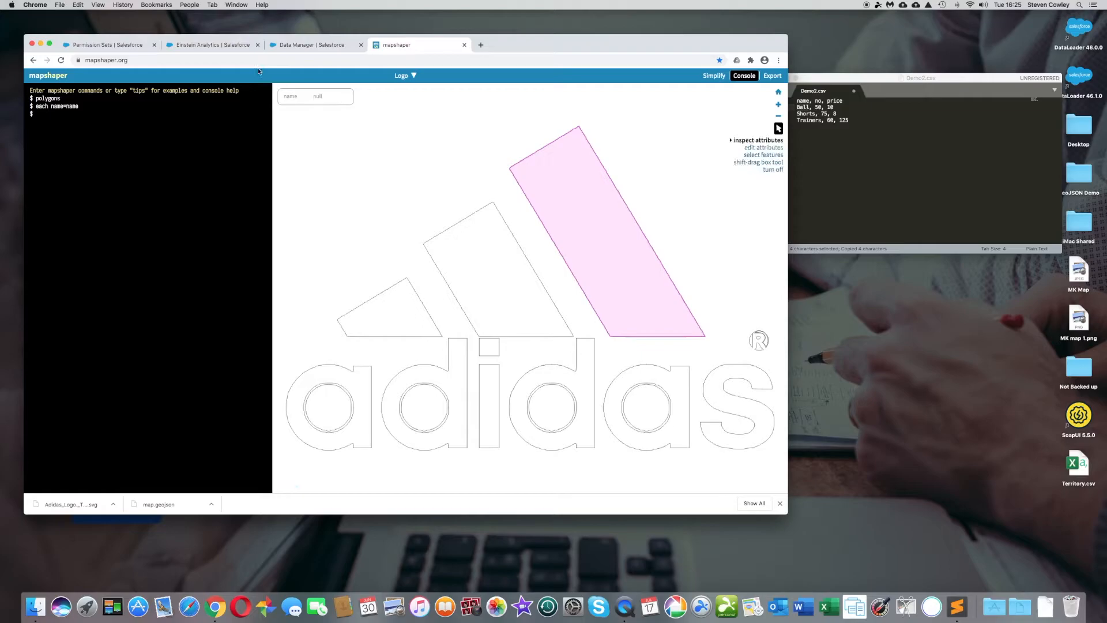
click(778, 129)
click(773, 148)
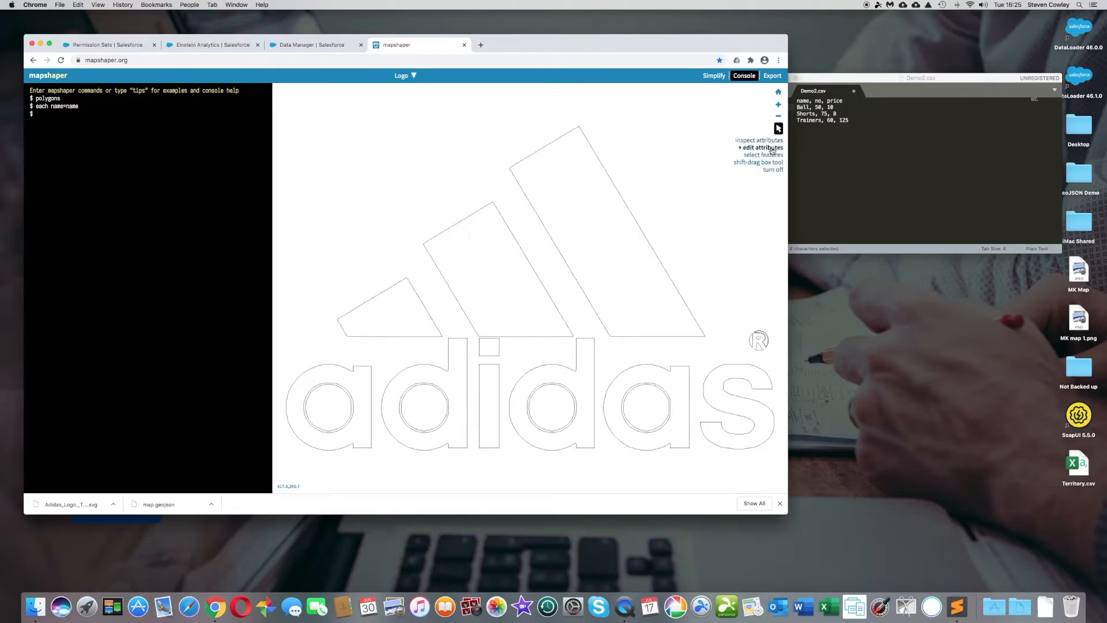
- Set the name attribute to Ball for the first letter a, the first letter d and the smallest stripe
click(597, 209)
click(317, 96)
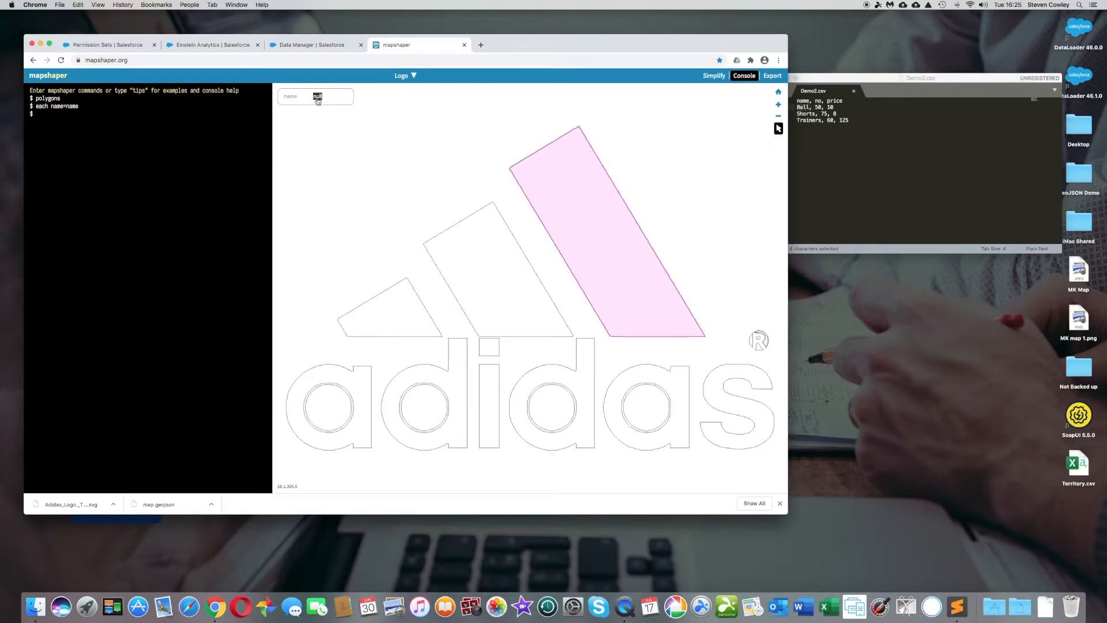
click(344, 382)
click(317, 97)
text(Ball)
click(418, 380)
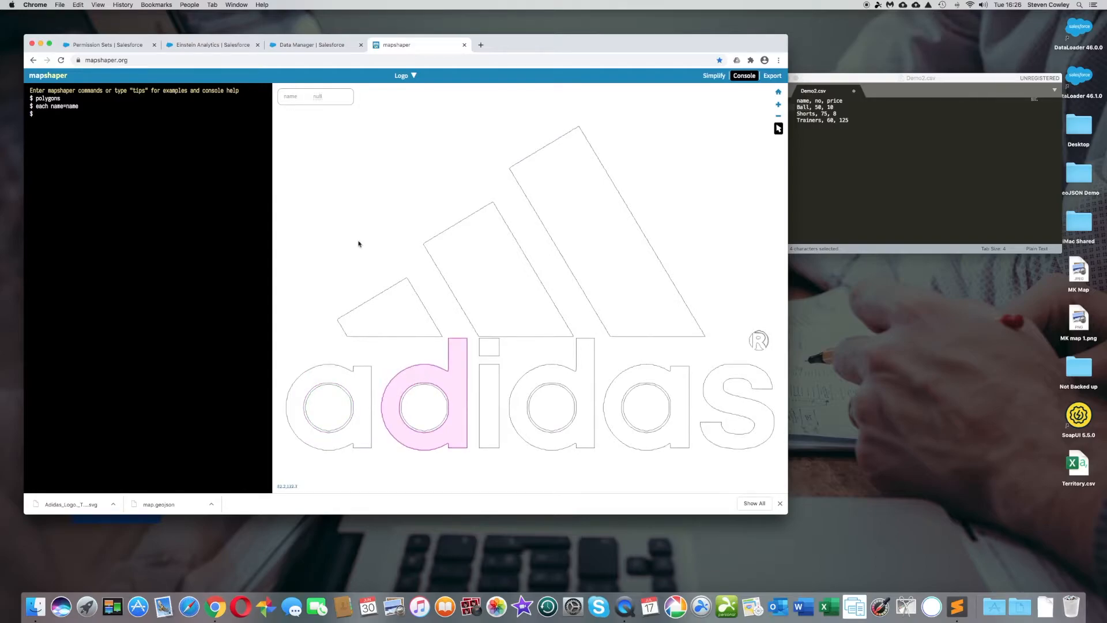
click(318, 97)
text(Ball)
click(389, 312)
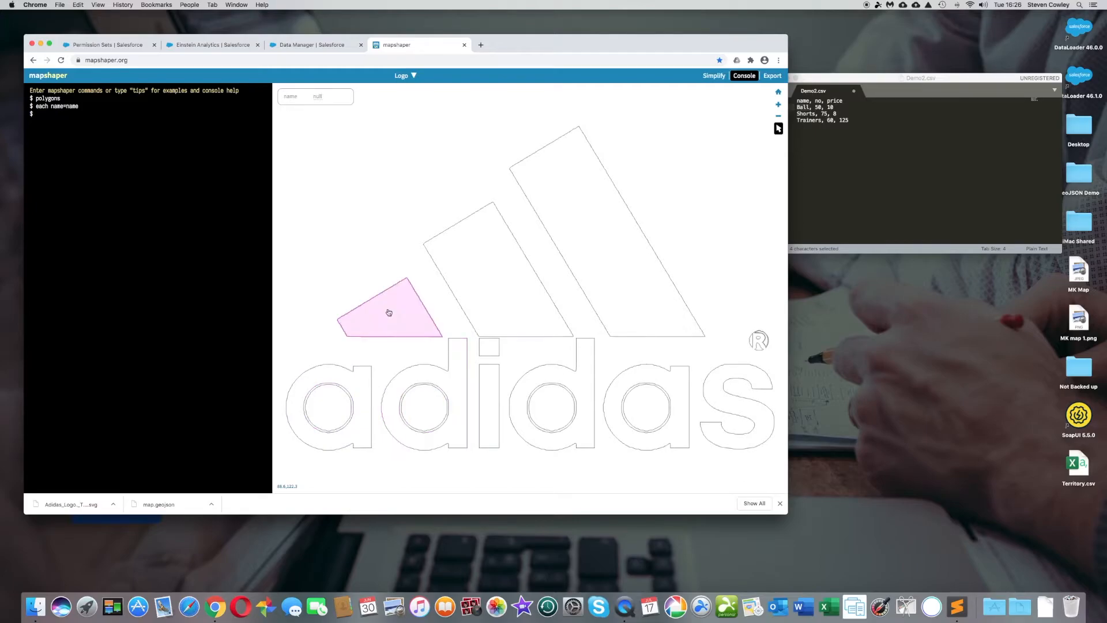
click(324, 100)
text(Bal)
- Copy Shorts from Demo2.csv and assign it as the name of the middle stripe, both parts of the letter i and the second d
double_click(808, 113)
key(super+c)
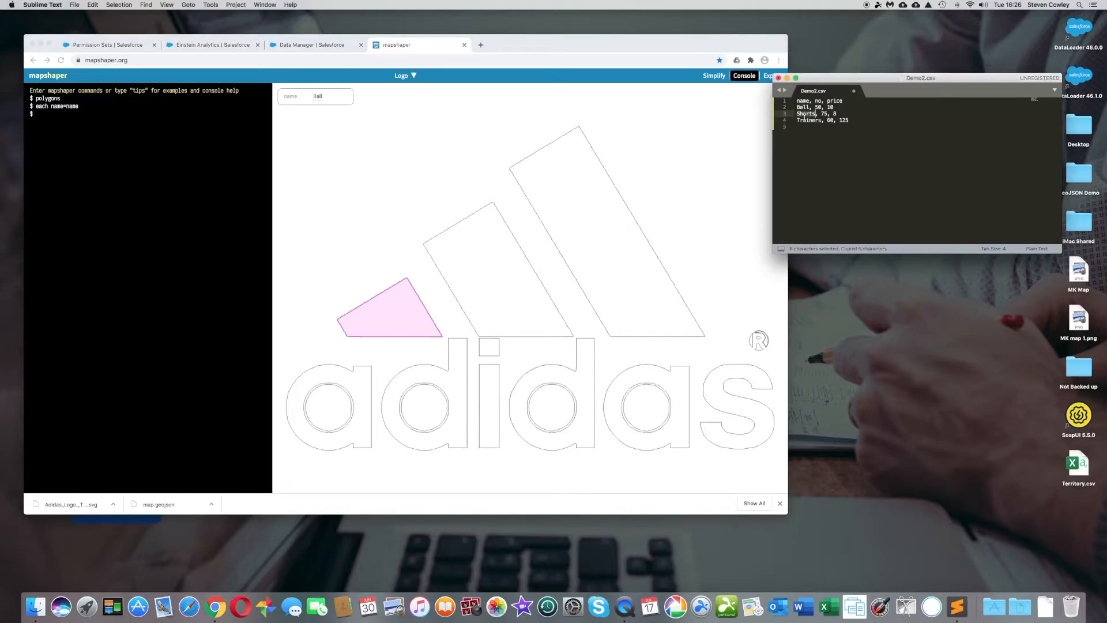
click(549, 236)
click(494, 279)
click(317, 97)
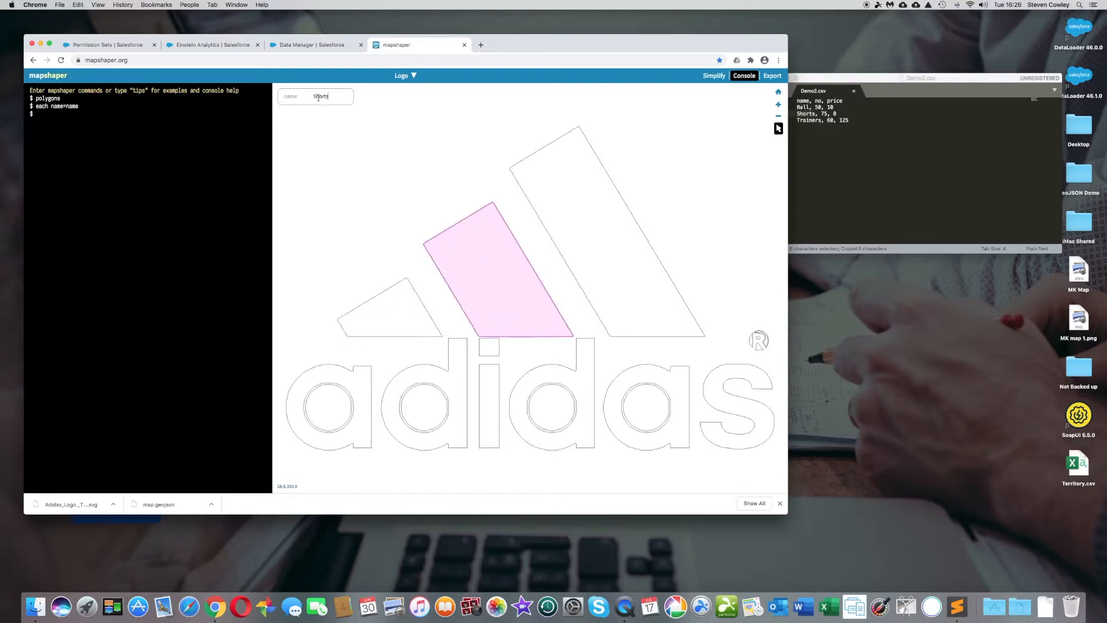
click(488, 349)
click(318, 96)
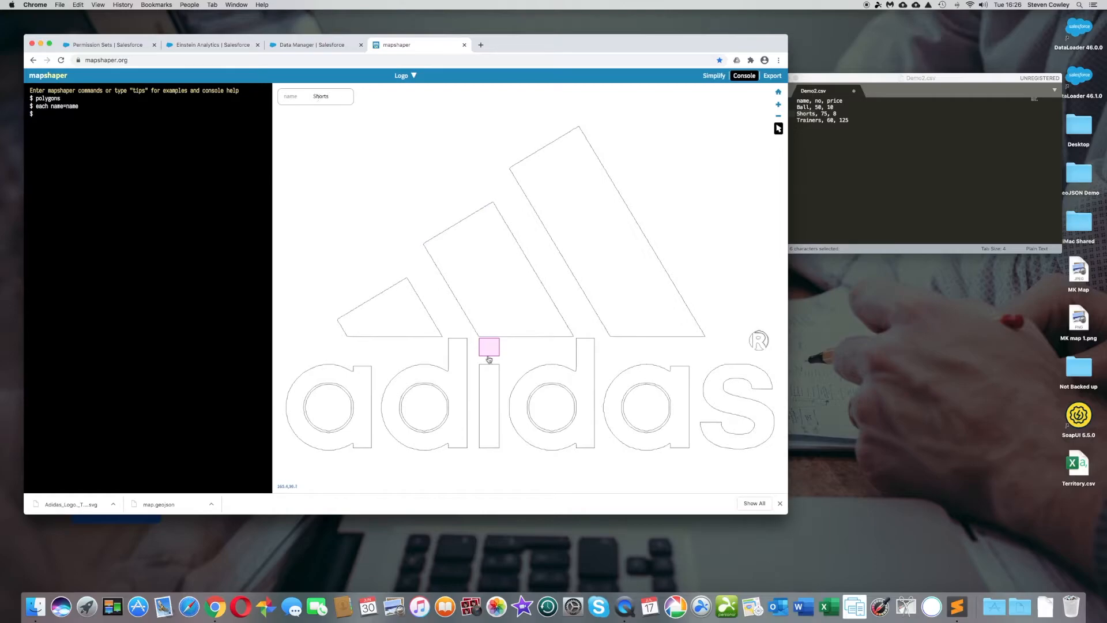
click(497, 384)
click(317, 96)
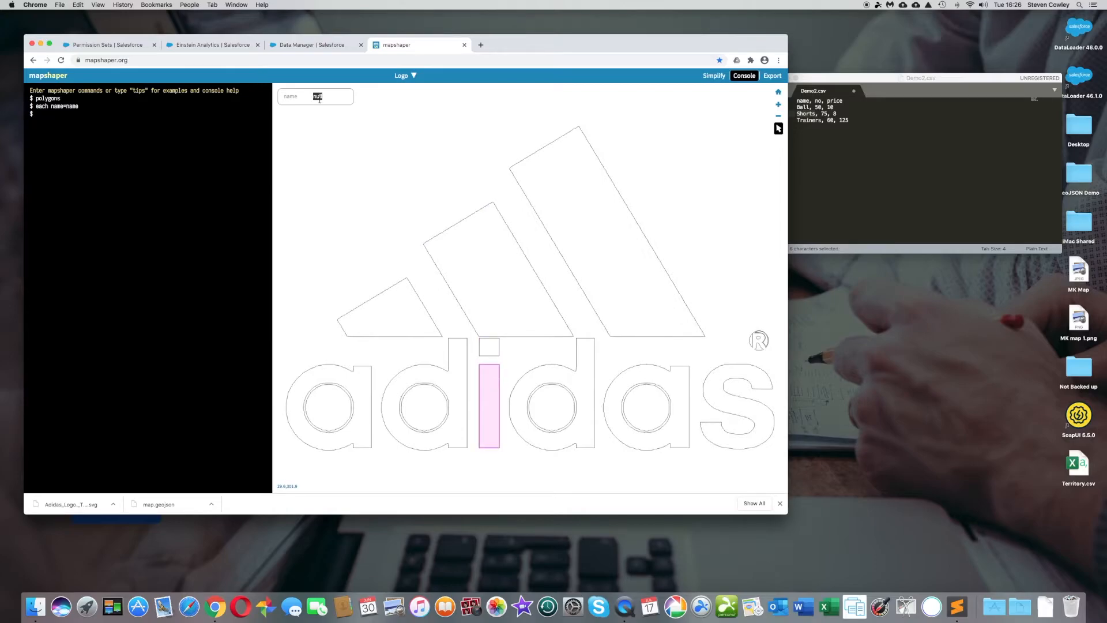
key(super+v)
click(550, 375)
click(317, 96)
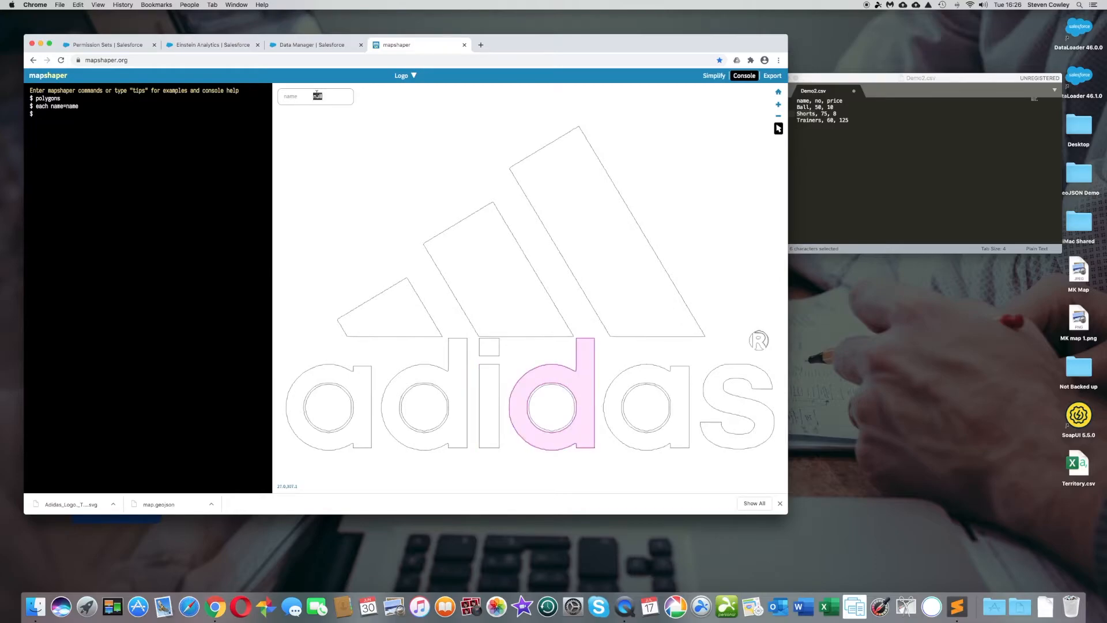
key(super+v)
- Copy Trainers from Demo2.csv and assign it as the name of the largest stripe, the second letter a and the letter s
click(809, 121)
double_click(808, 121)
key(super+c)
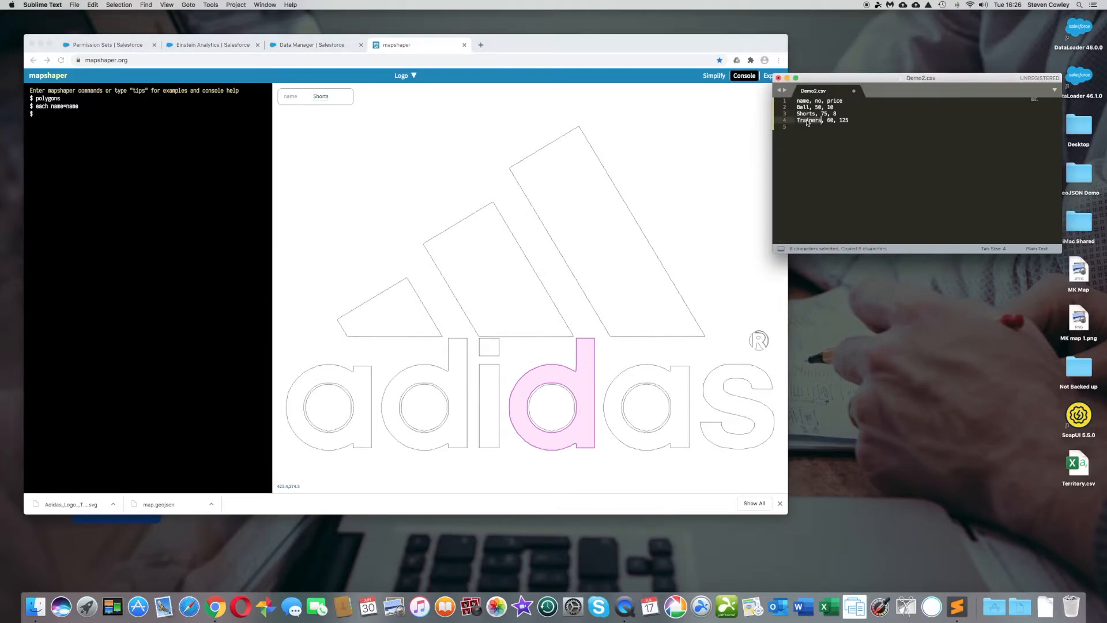
click(627, 252)
click(615, 252)
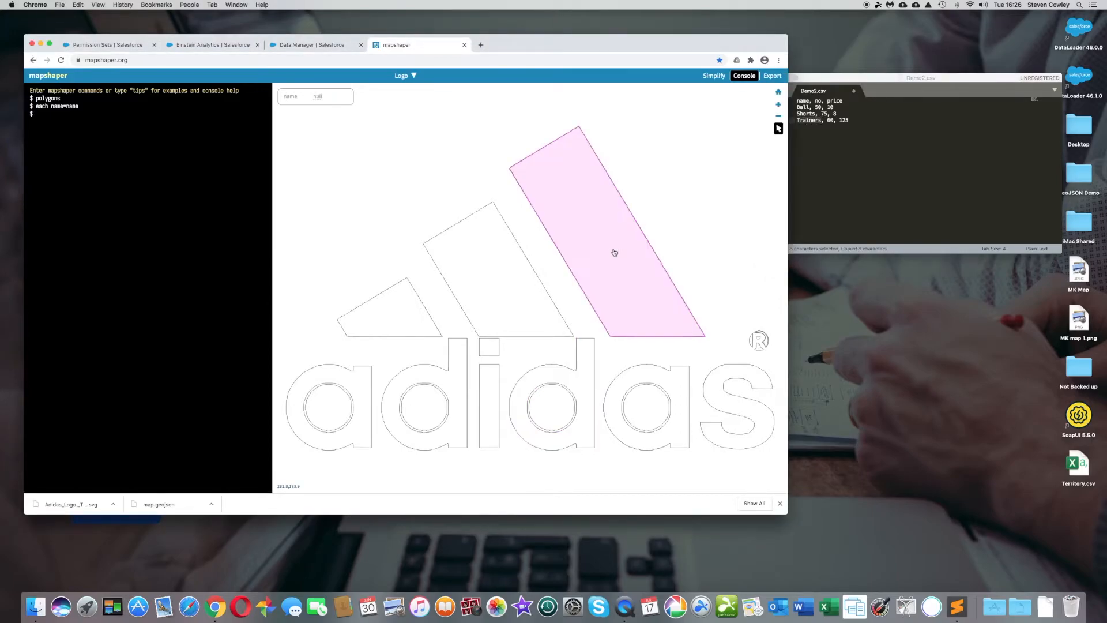
click(317, 97)
click(633, 378)
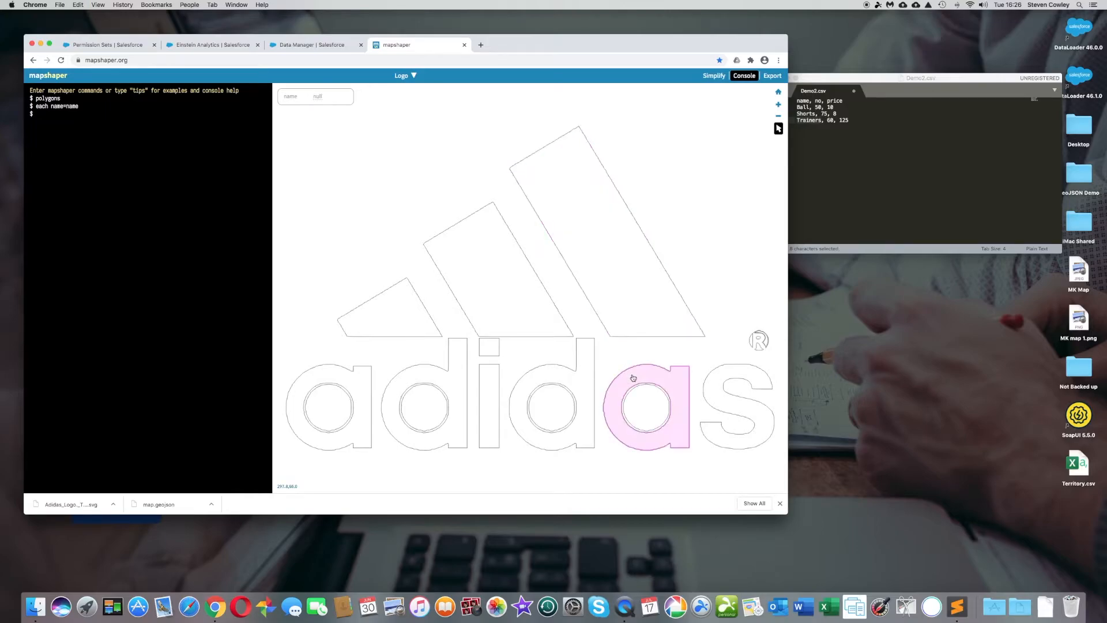
click(319, 96)
key(super+v)
click(753, 371)
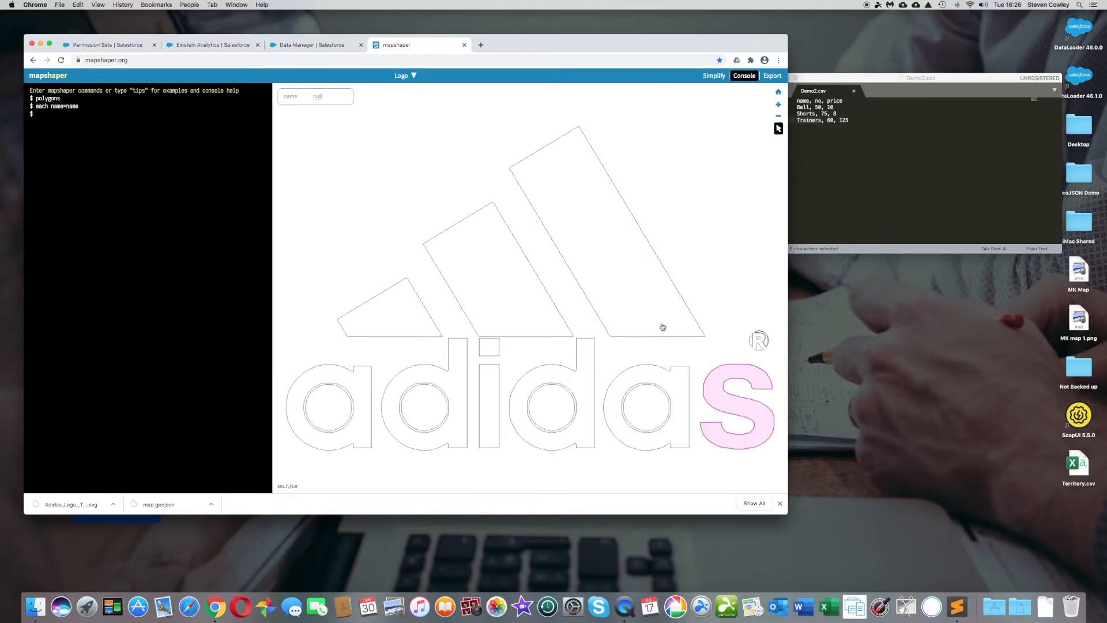
click(317, 96)
key(super+v)
- Merge the shapes that share a name by running dissolve fields=name in the mapshaper console
click(88, 123)
text(dissolve fields)
text(=name)
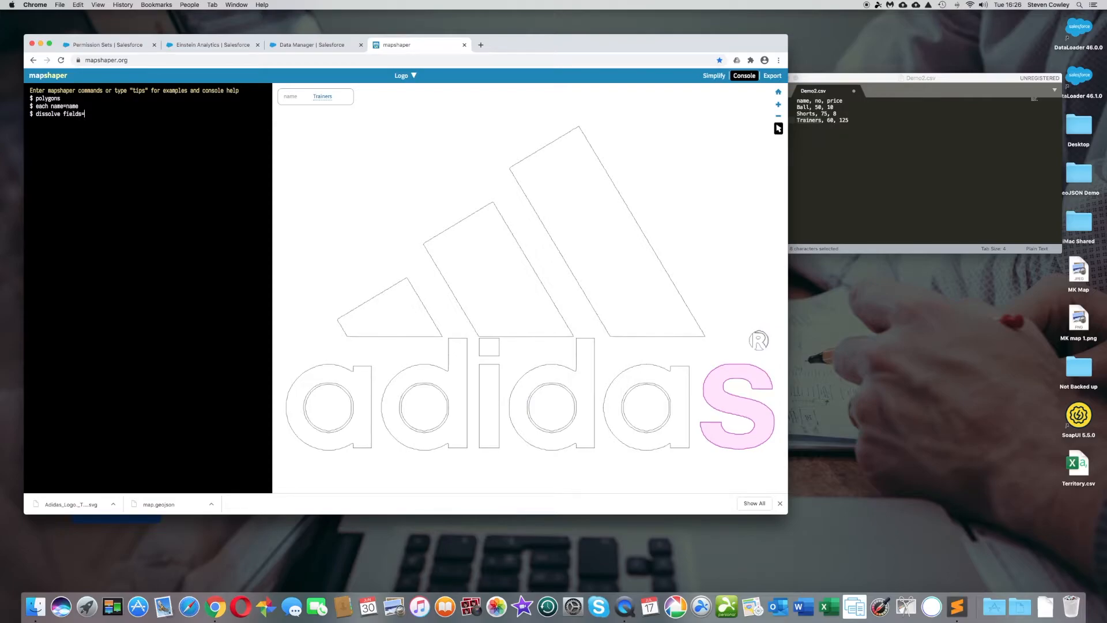
key(Return)
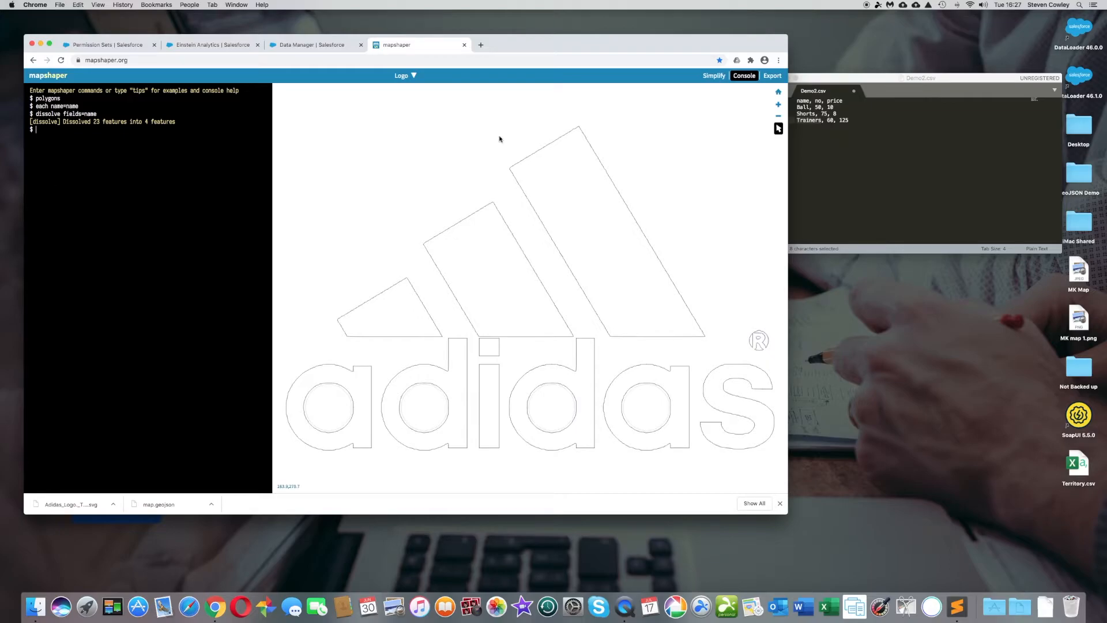
- Examine the name attribute and grouping of the dissolved stripes and letters in edit attributes mode
mouse_move(778, 129)
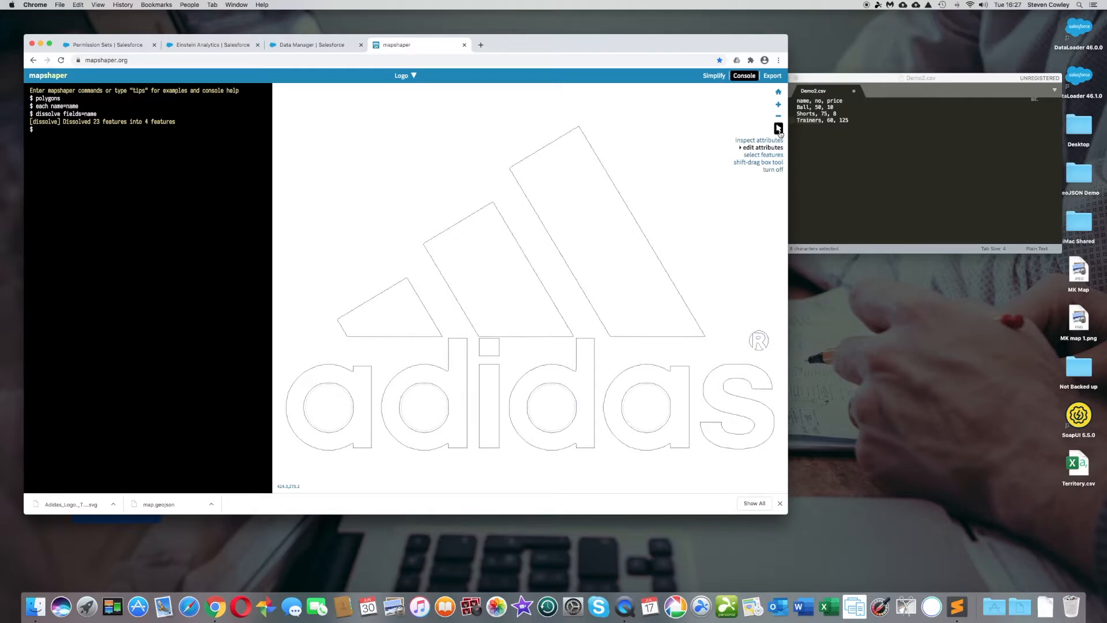
click(763, 148)
mouse_move(385, 316)
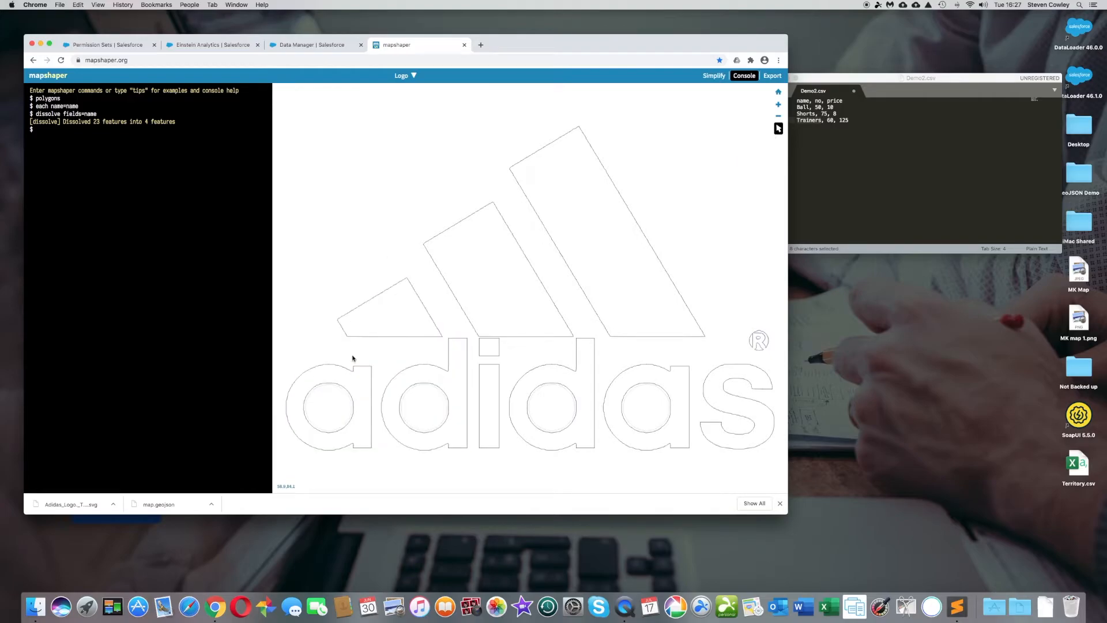
mouse_move(427, 378)
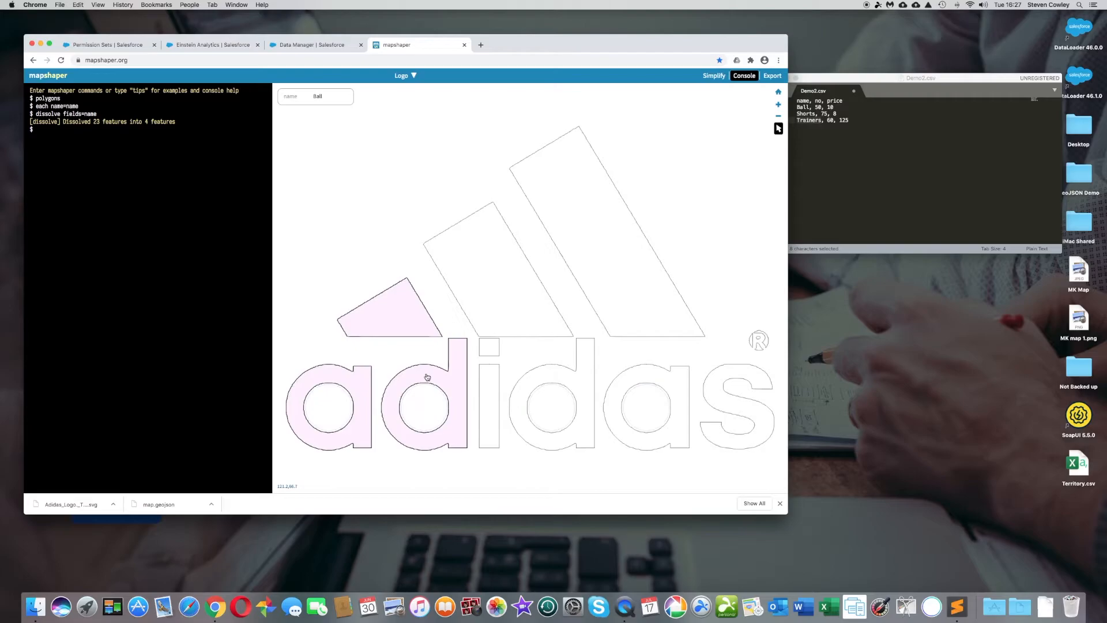
mouse_move(521, 287)
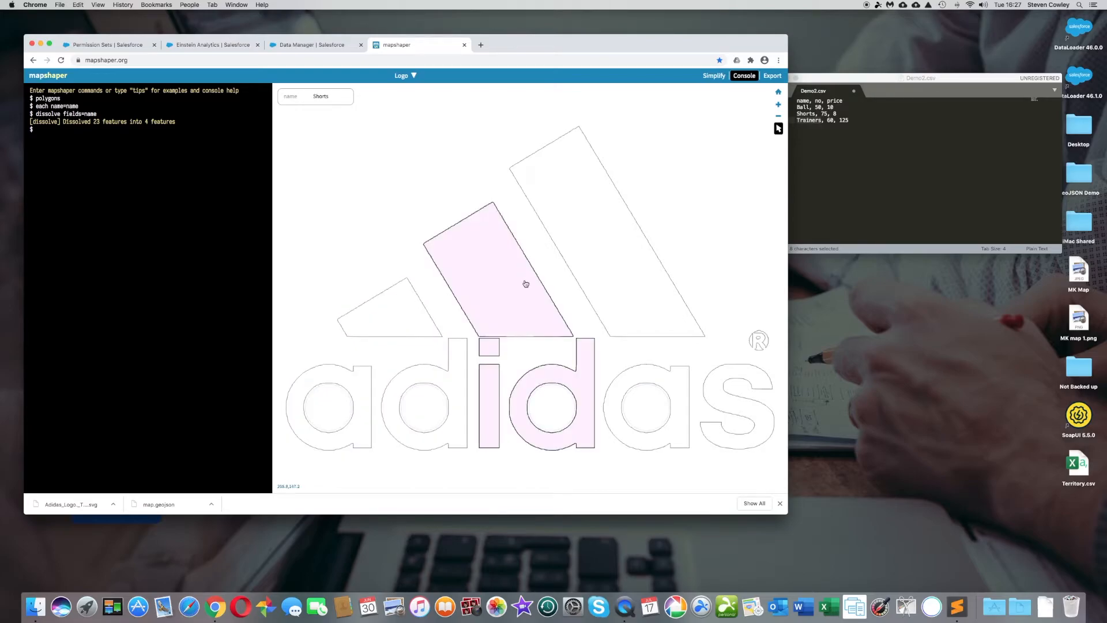
mouse_move(587, 266)
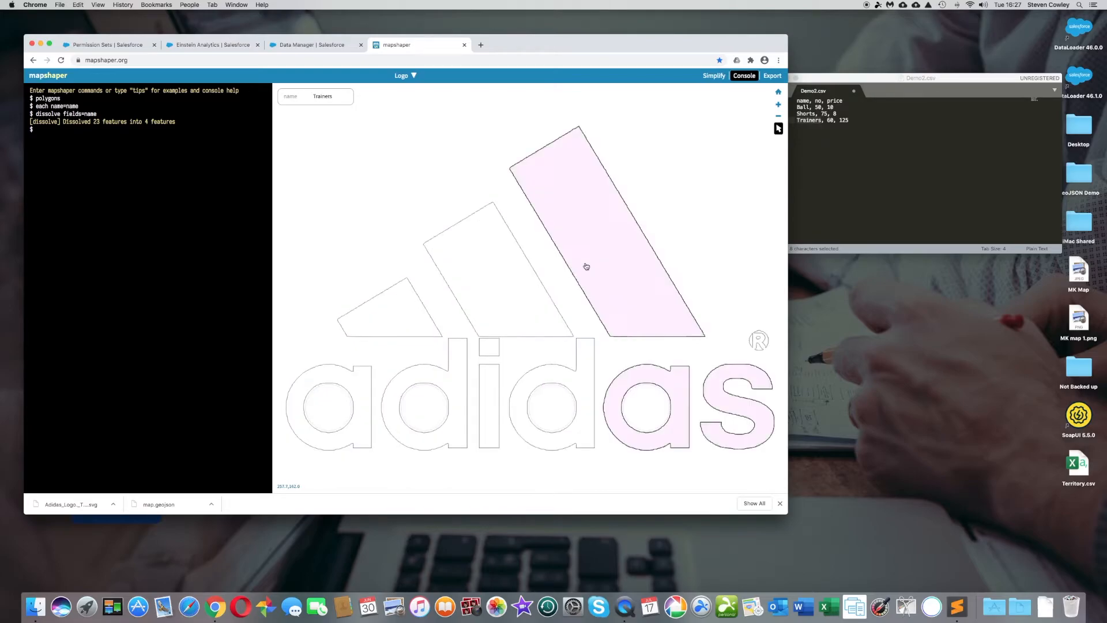
mouse_move(334, 392)
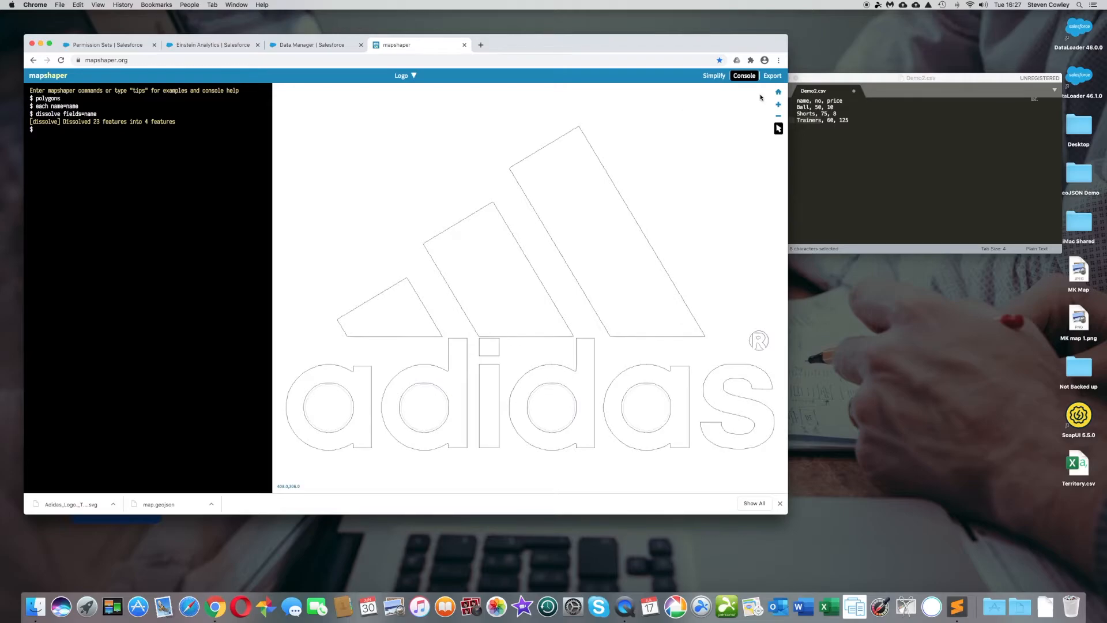
mouse_move(585, 207)
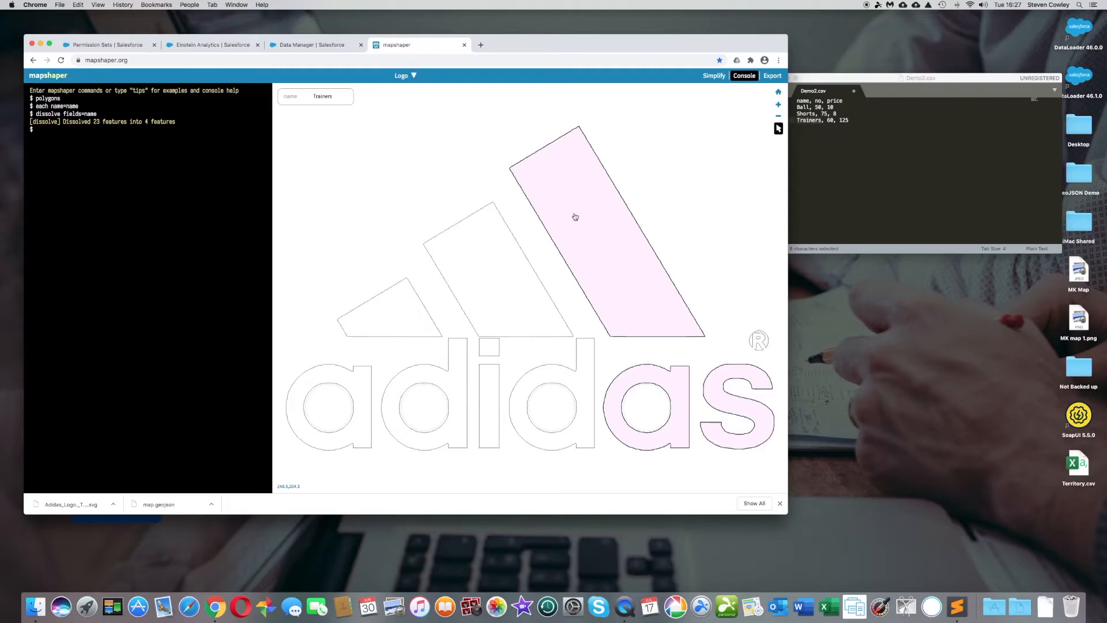
mouse_move(504, 267)
mouse_move(397, 301)
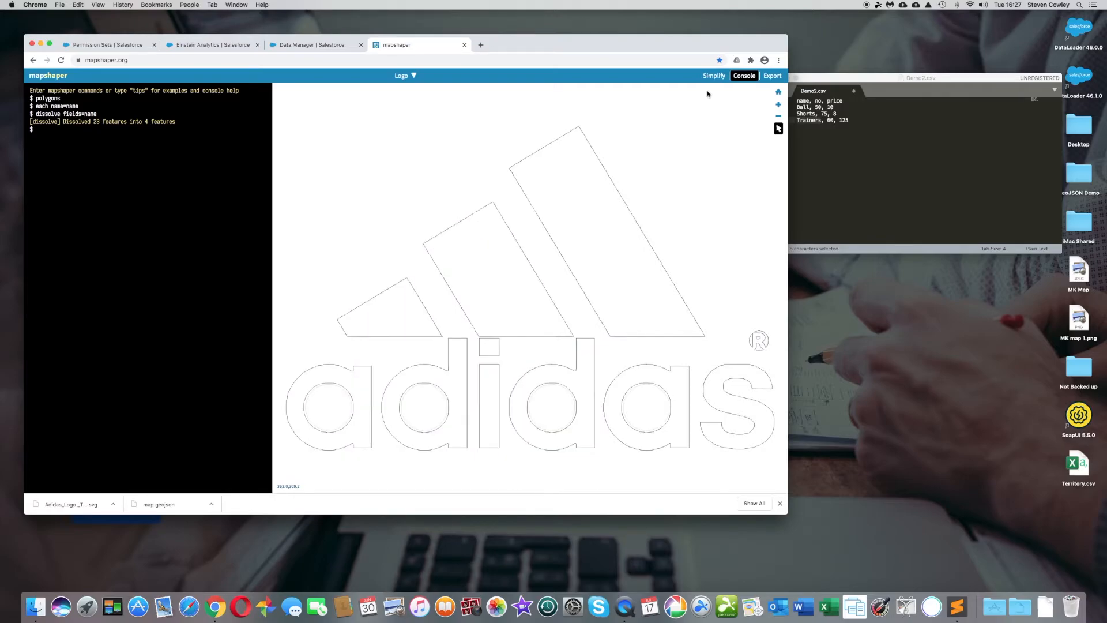
- Export the dissolved logo layer in GeoJSON format and switch to the Einstein Analytics dashboard in Chrome
click(771, 77)
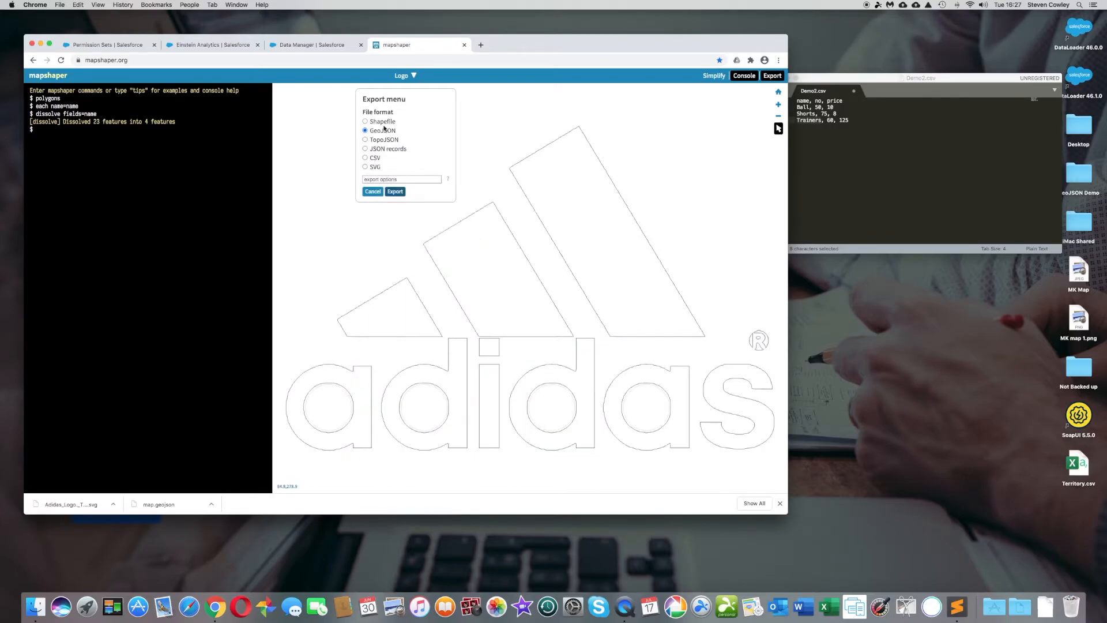
click(400, 192)
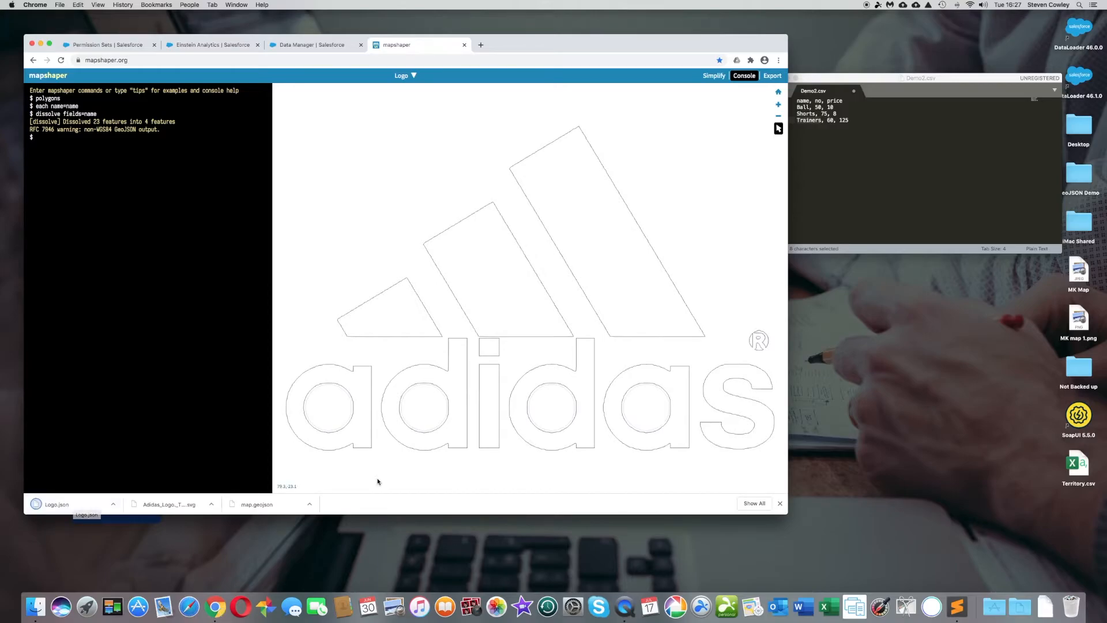
click(227, 46)
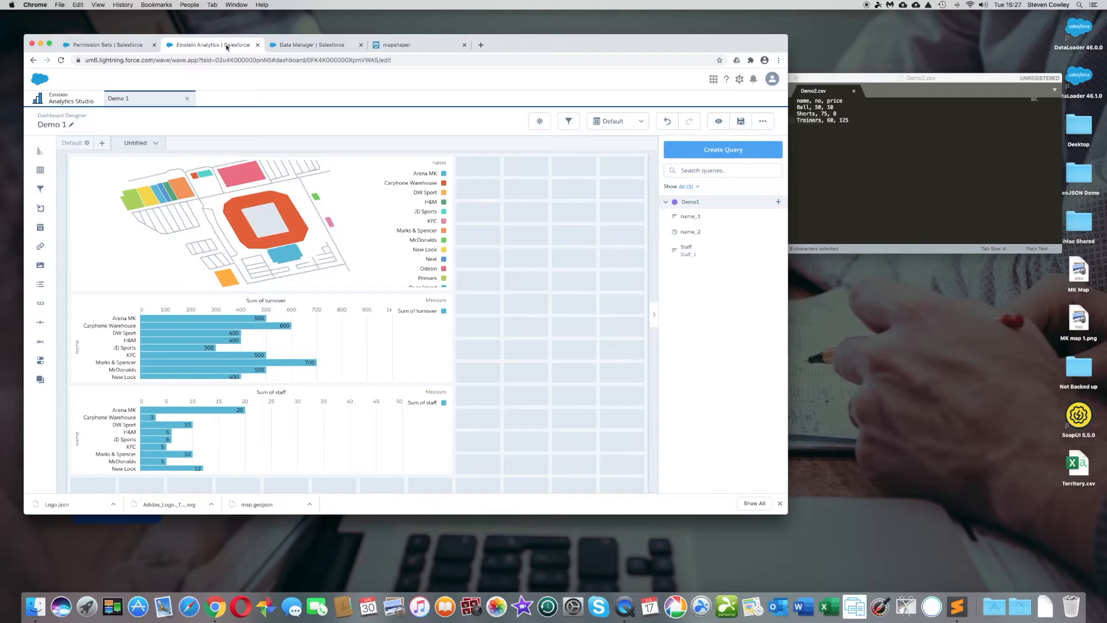
- Stay in the Demo 1 dashboard instead of leaving it and save its changes to My Private App
click(188, 99)
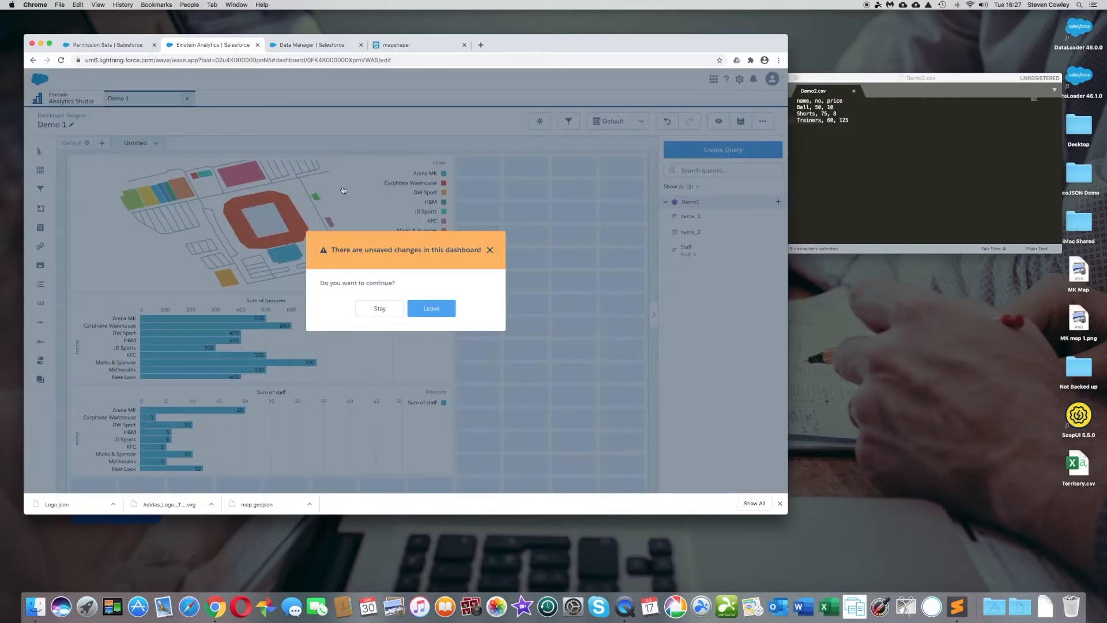
click(391, 309)
click(741, 122)
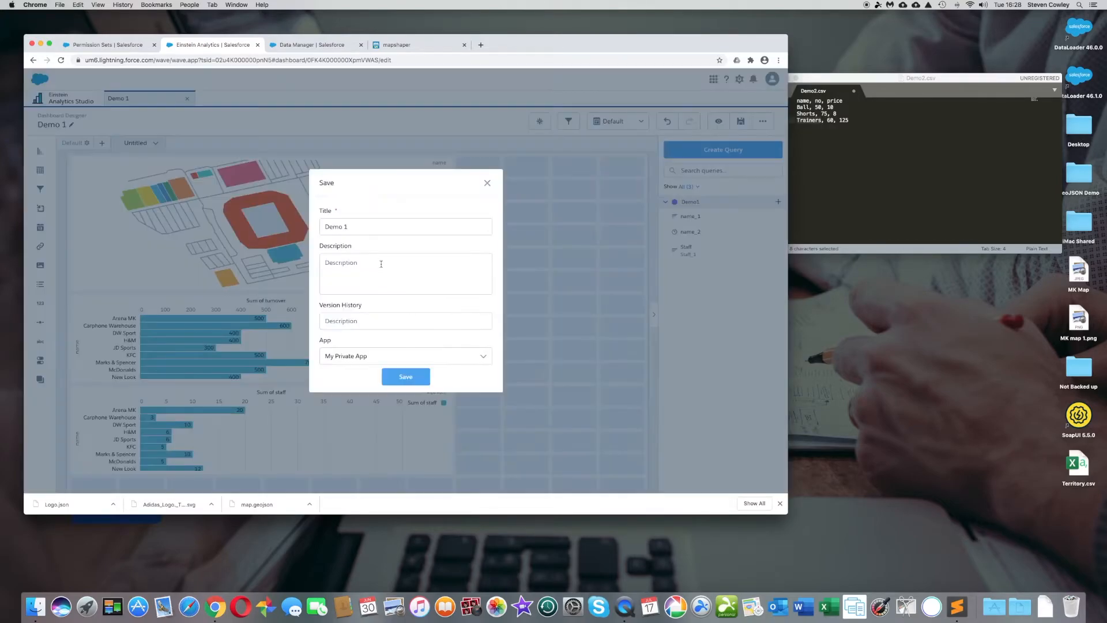
click(414, 374)
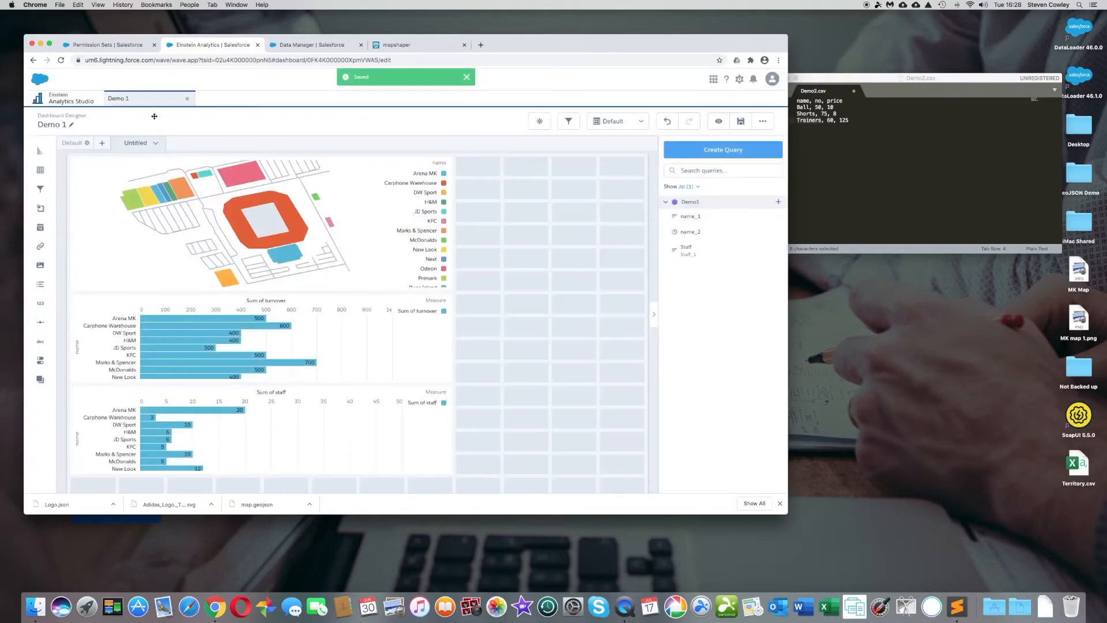
- Return to the Analytics Studio home page and start a new dataset from a CSV file
click(65, 99)
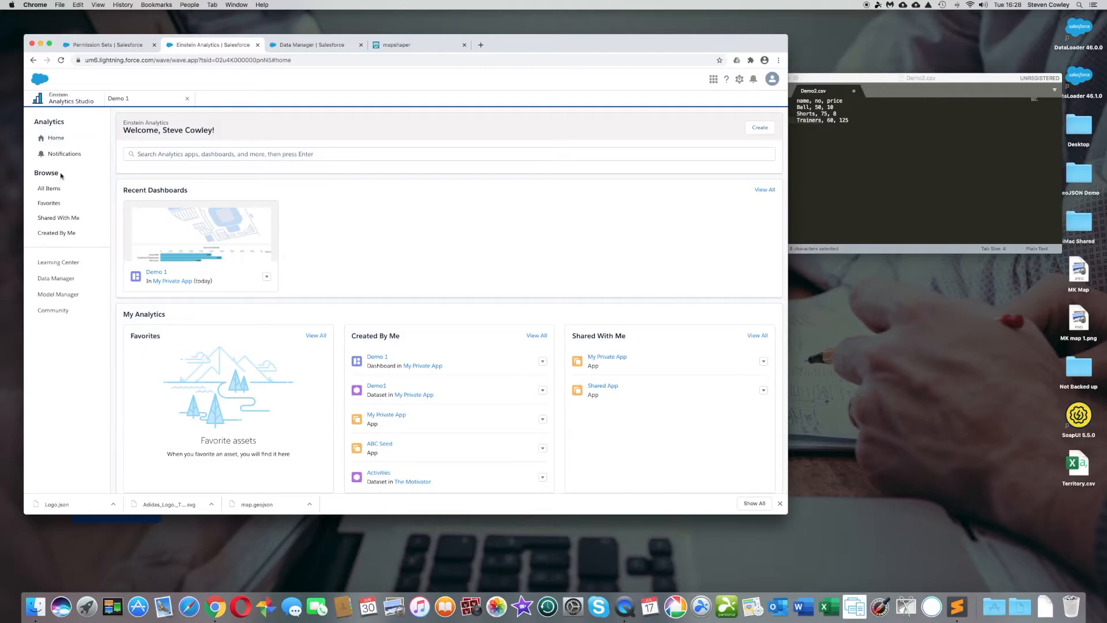
click(60, 279)
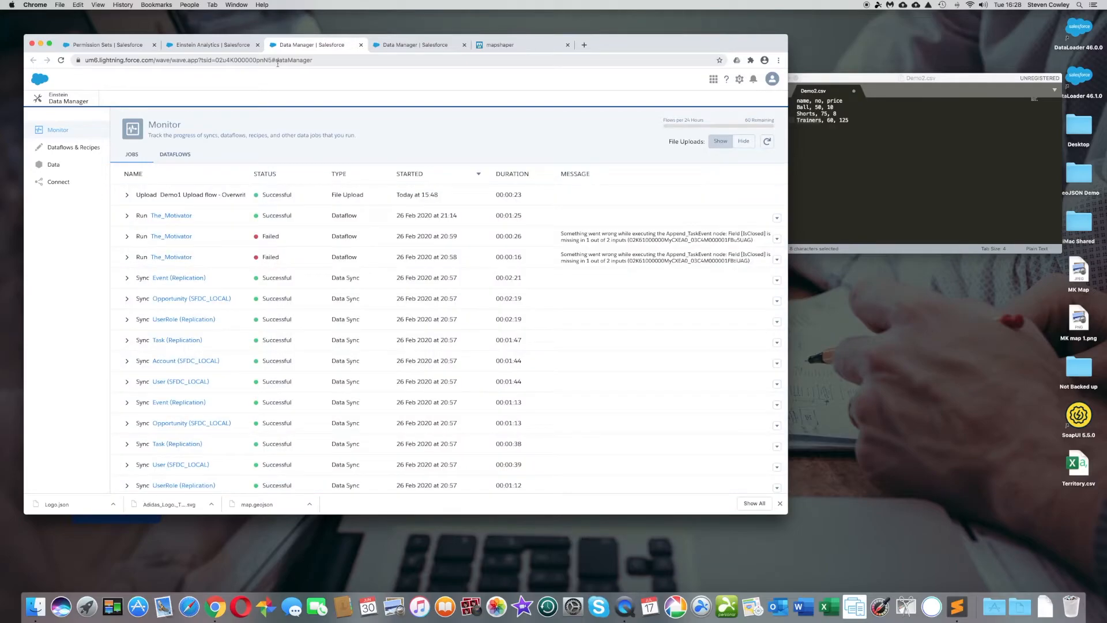
click(207, 45)
click(762, 128)
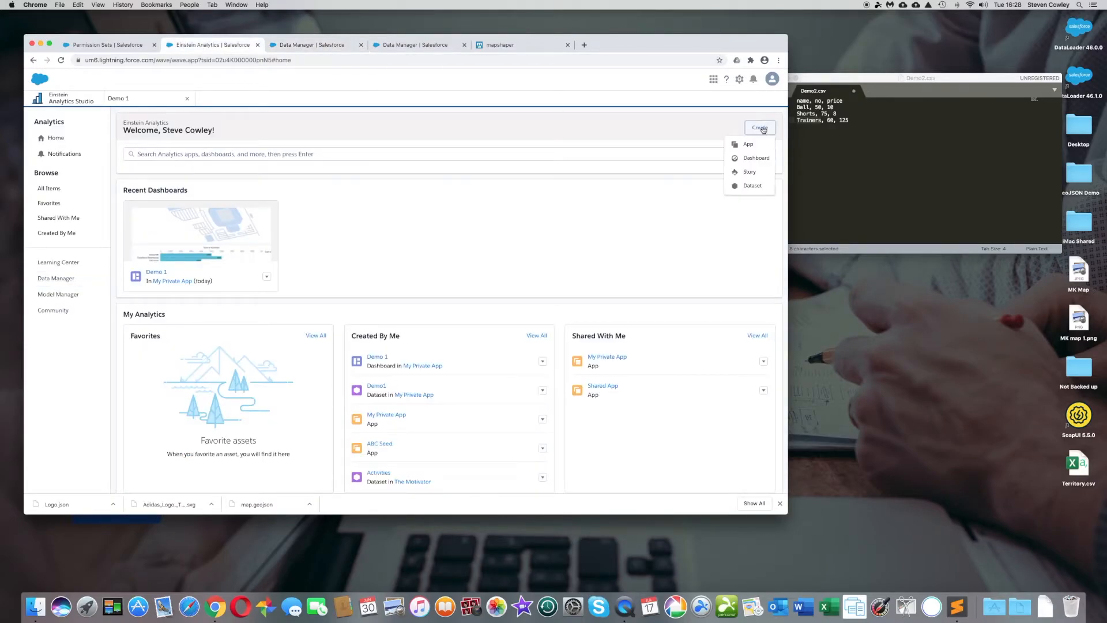
click(745, 185)
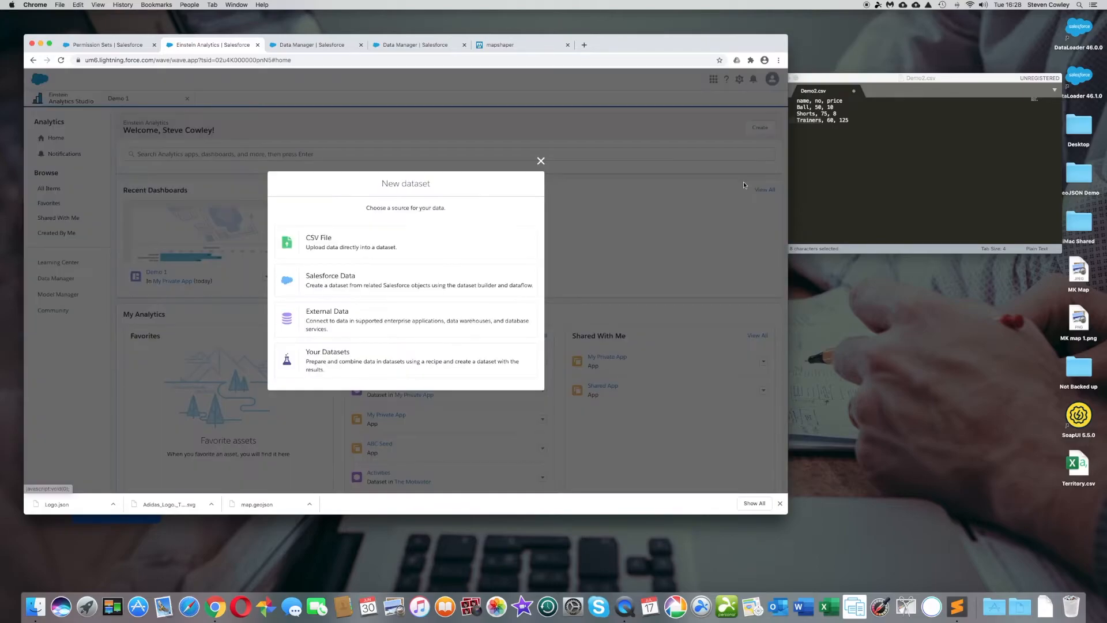
click(424, 237)
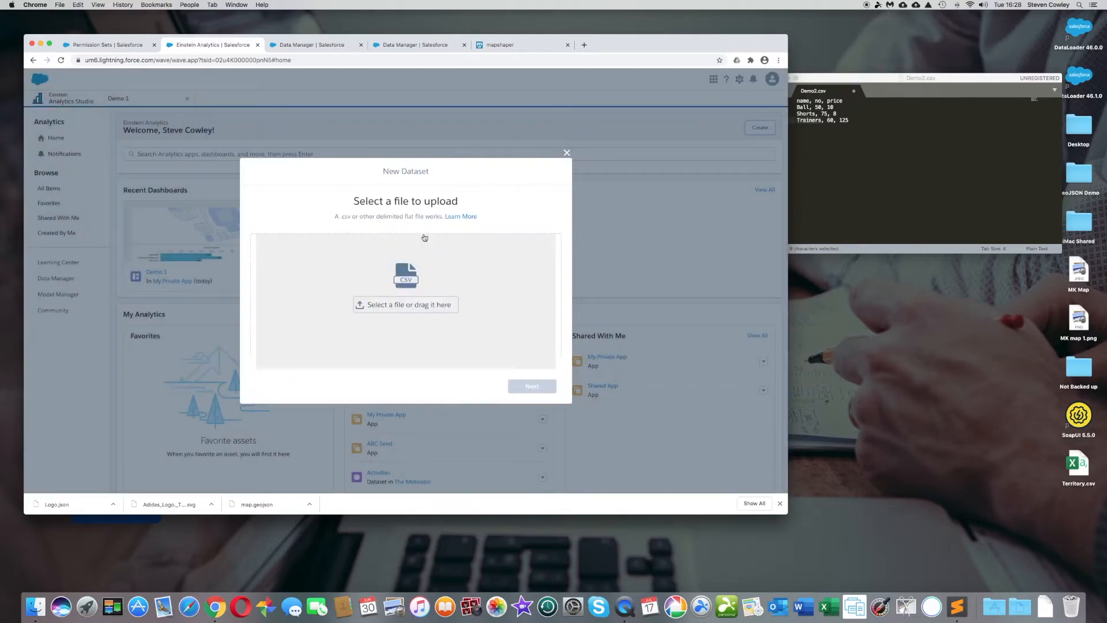
- Switch to Sublime Text and save the edits to Demo2.csv
click(893, 192)
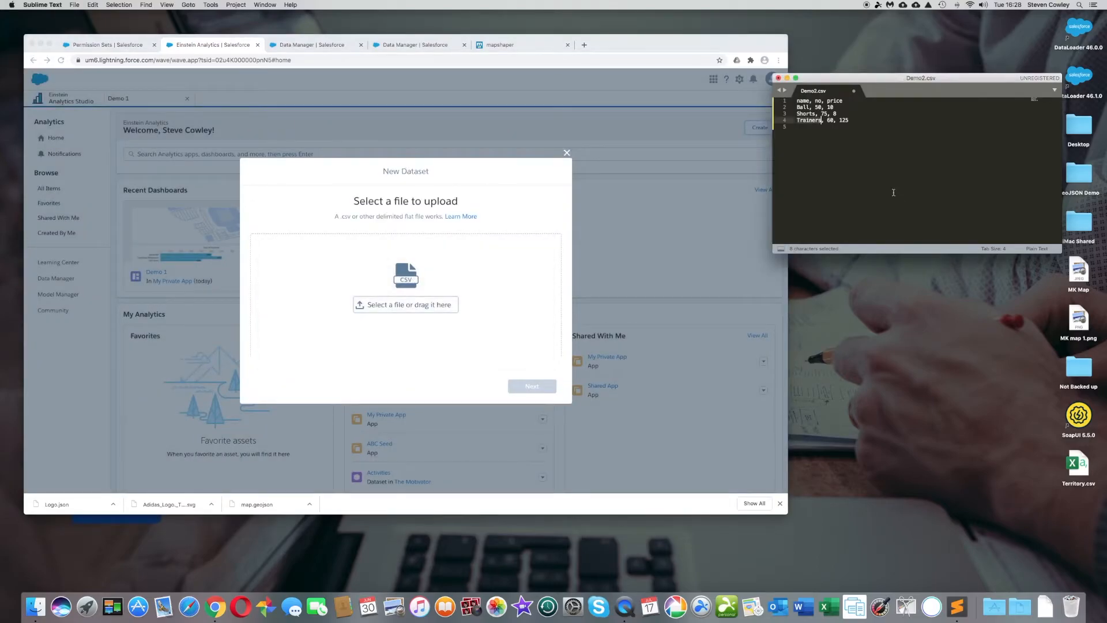
click(74, 6)
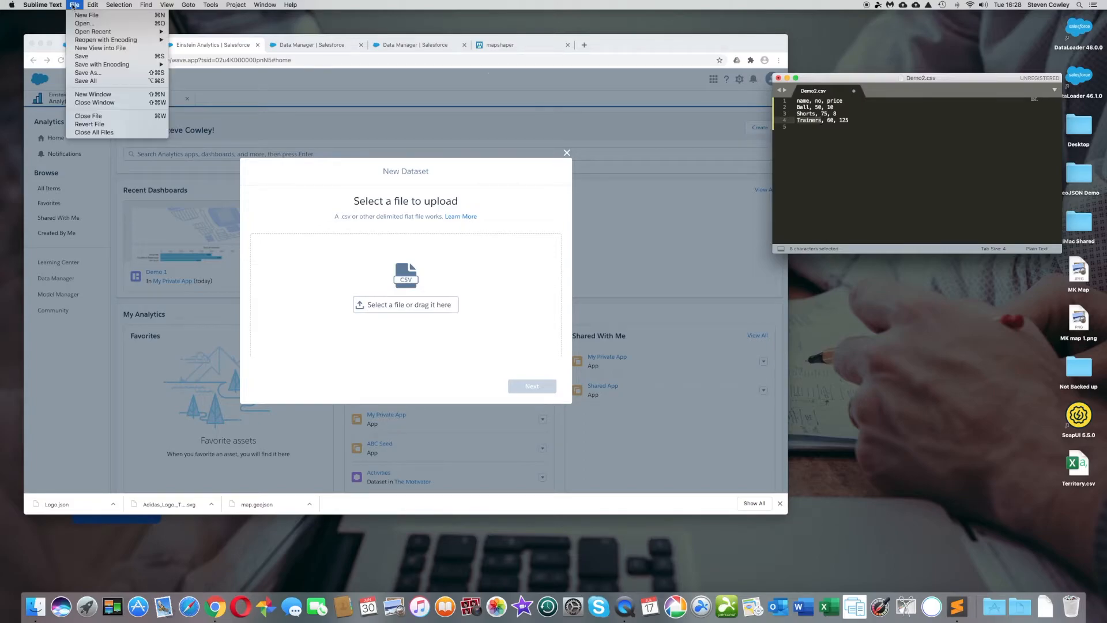
click(101, 58)
drag(907, 80, 873, 76)
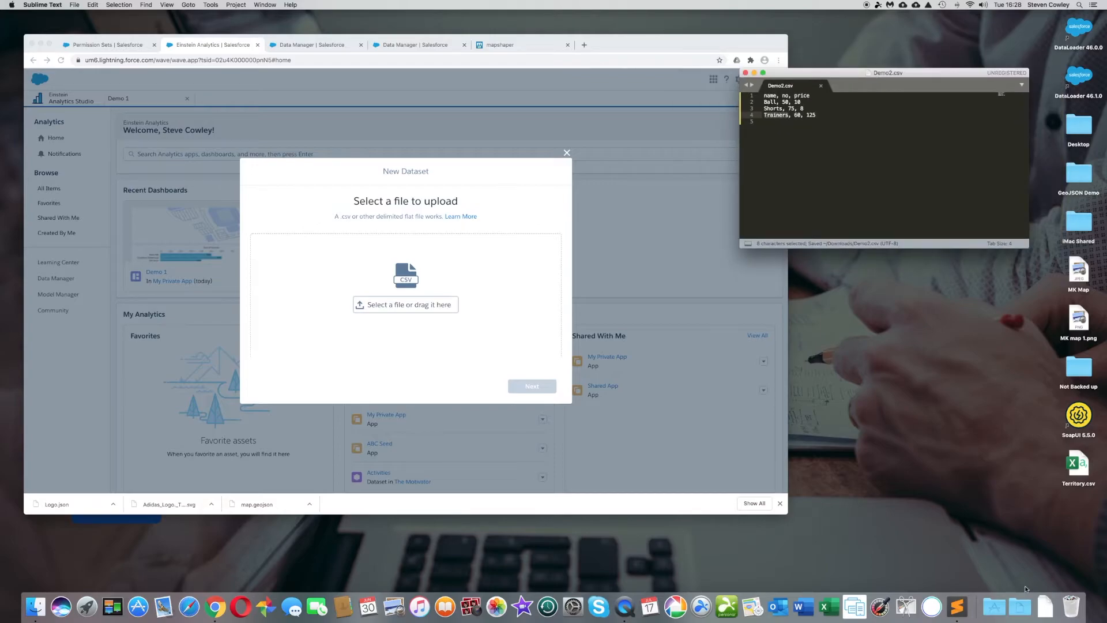
- Load Demo2.csv from Downloads into the new dataset in Chrome and continue to its field attributes
click(1045, 605)
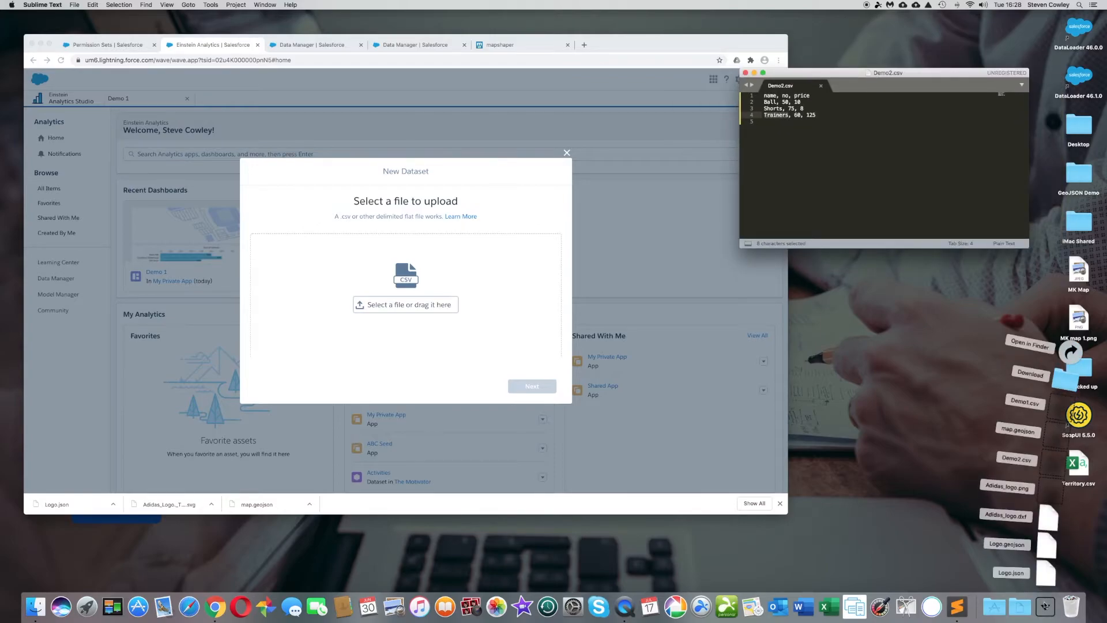
drag(1054, 462, 381, 293)
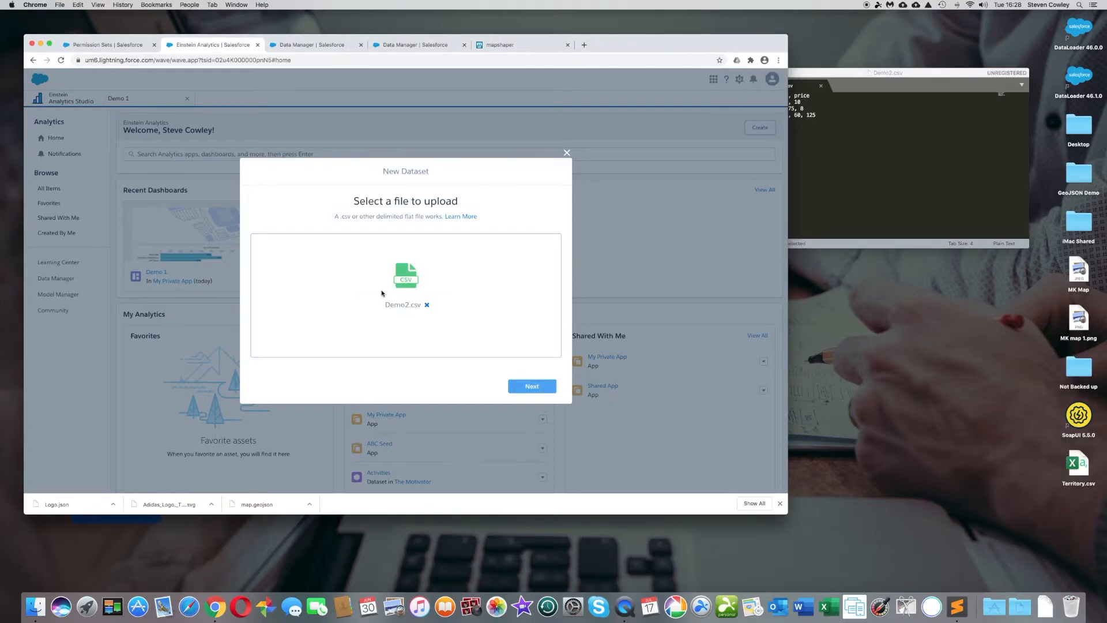
click(532, 387)
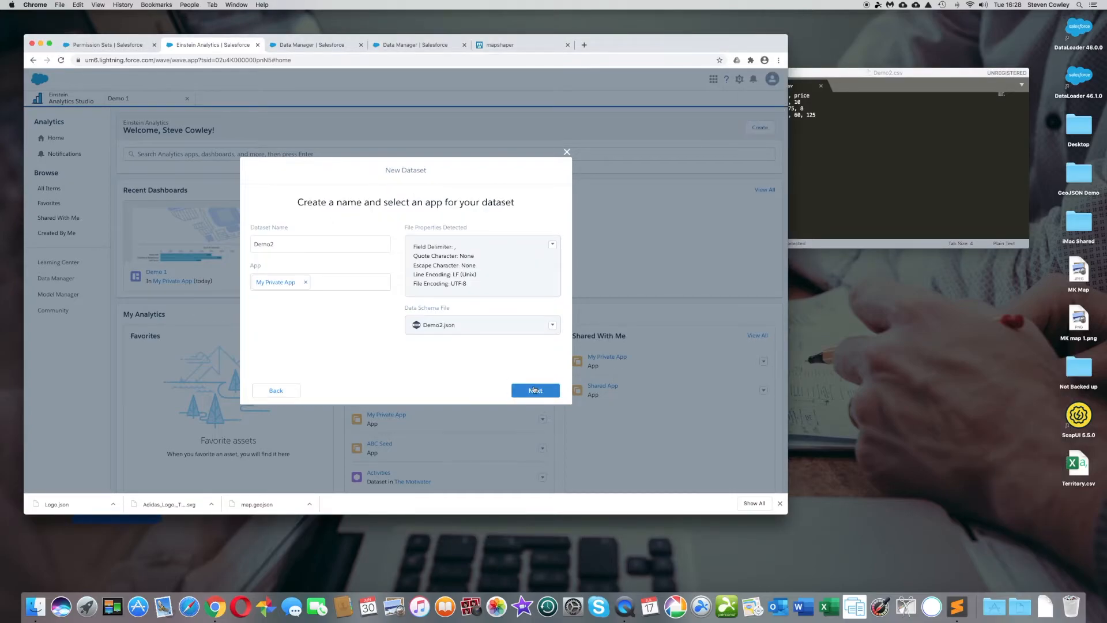
click(534, 390)
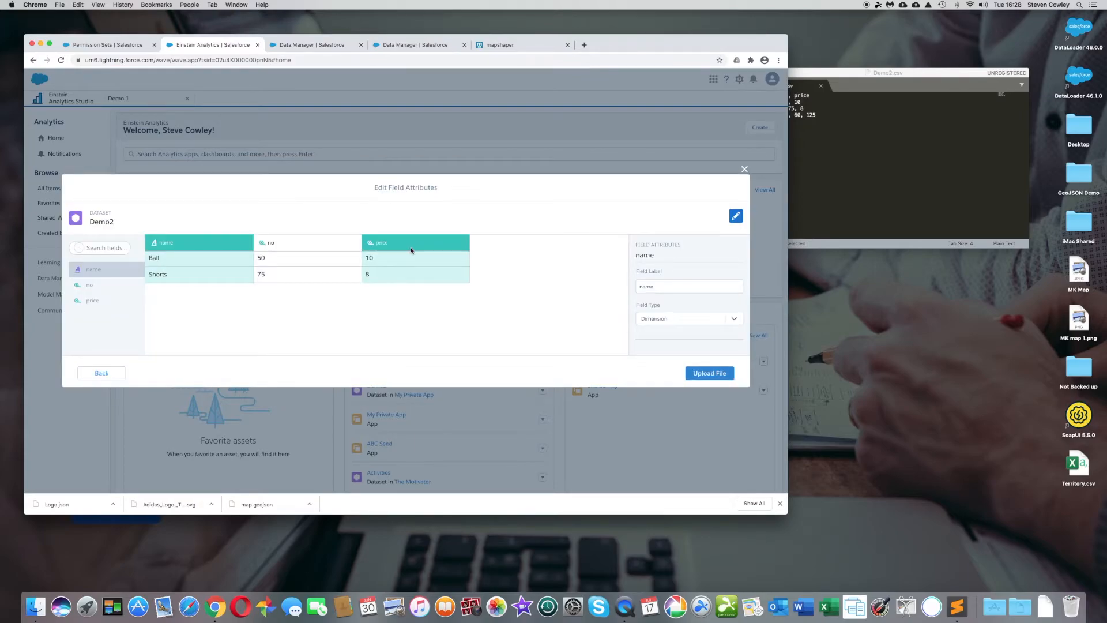
- Save Demo2.csv again in Sublime Text and discard the open dataset import in Chrome
click(852, 172)
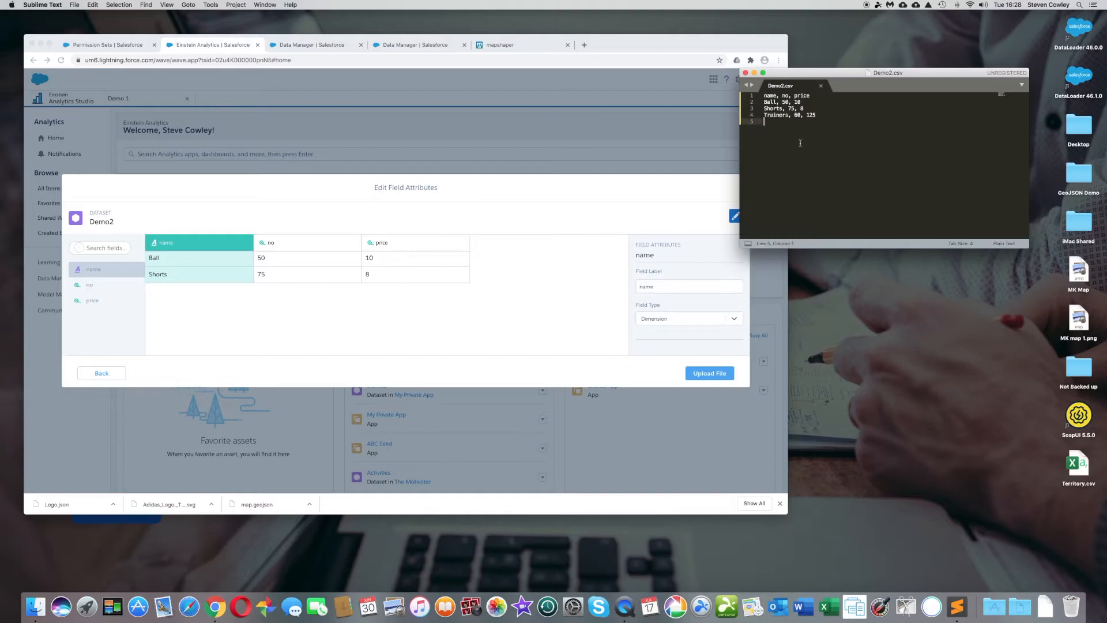
click(74, 5)
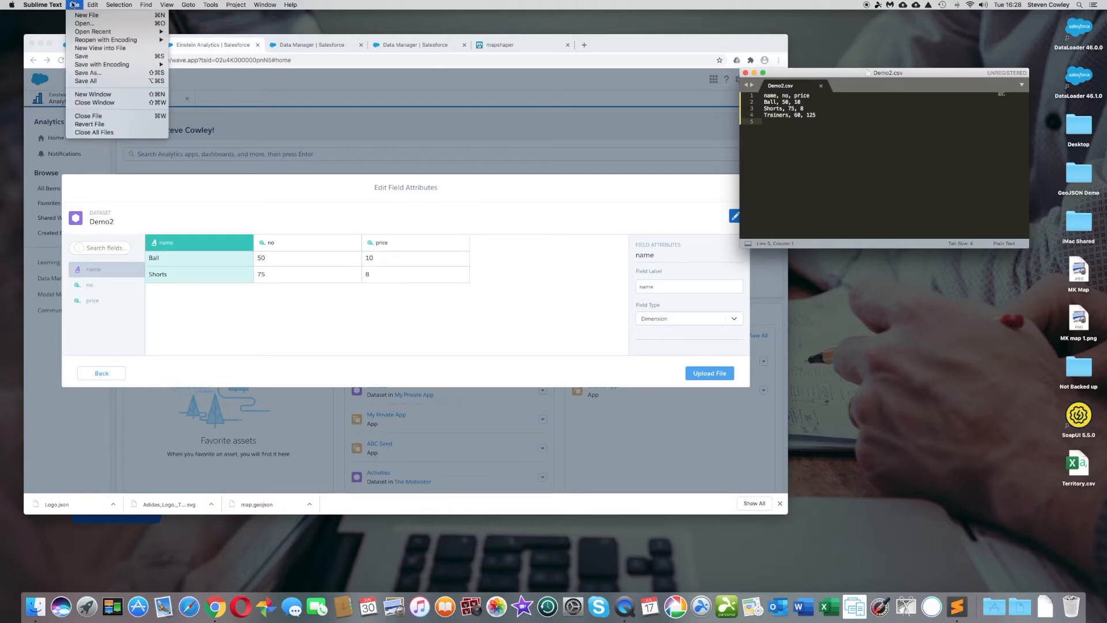
click(104, 56)
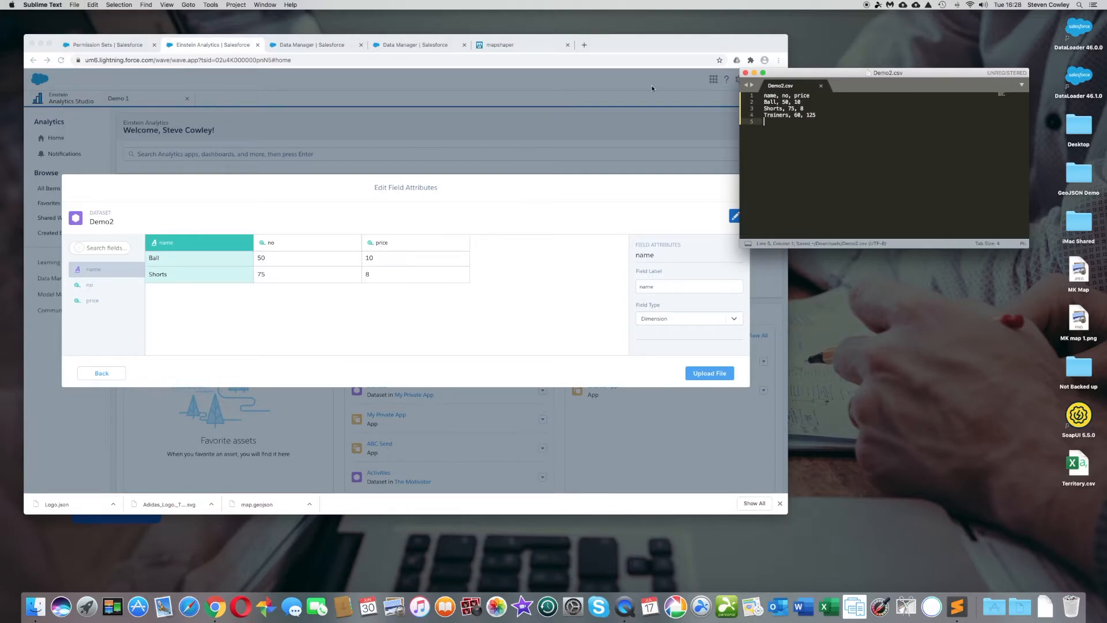
click(467, 264)
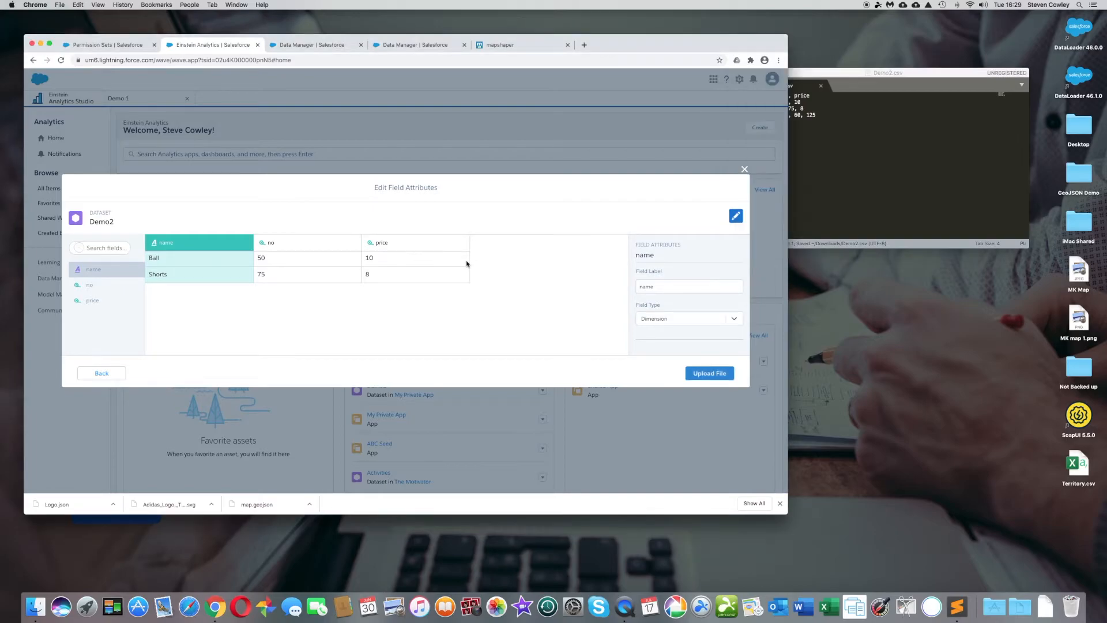
click(744, 169)
- Start another CSV dataset from the re-saved Demo2.csv and continue to its field attributes
click(750, 130)
click(745, 187)
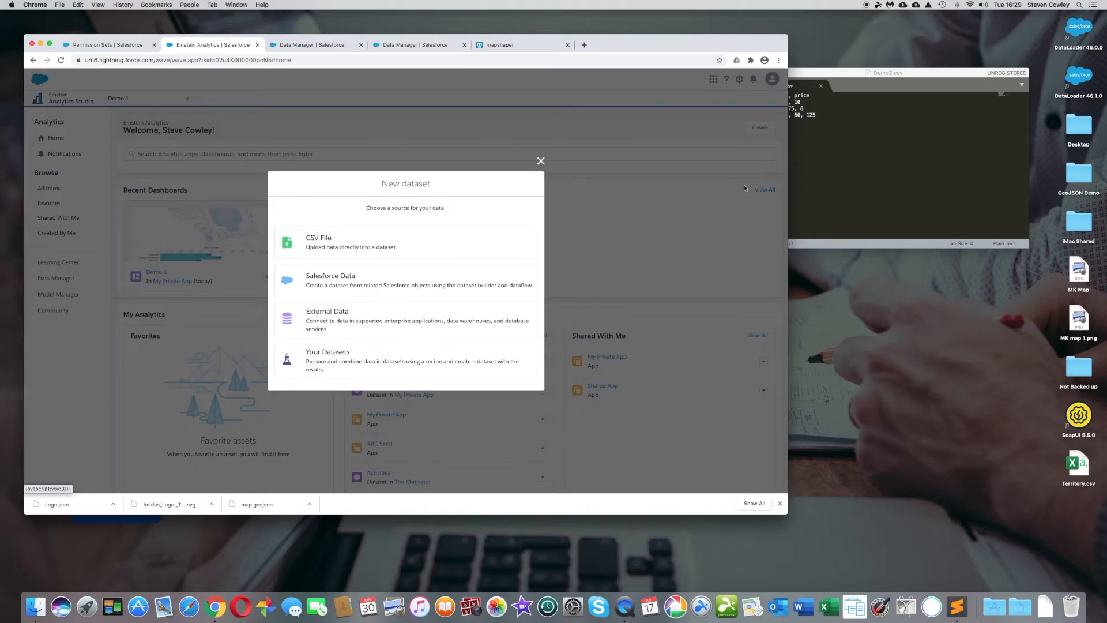
click(392, 246)
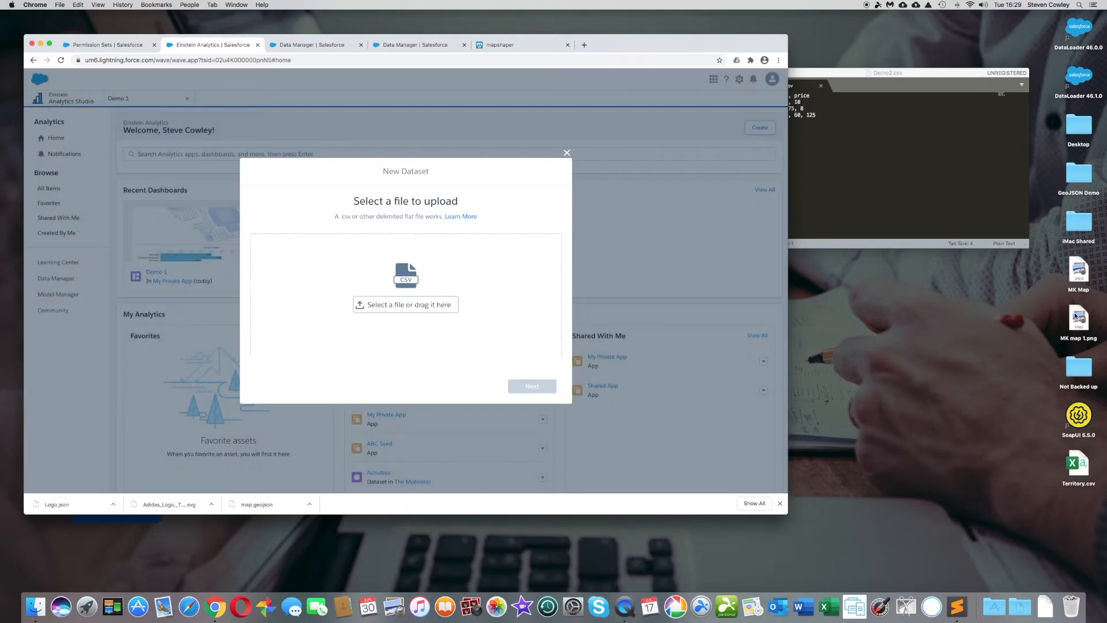
click(1045, 607)
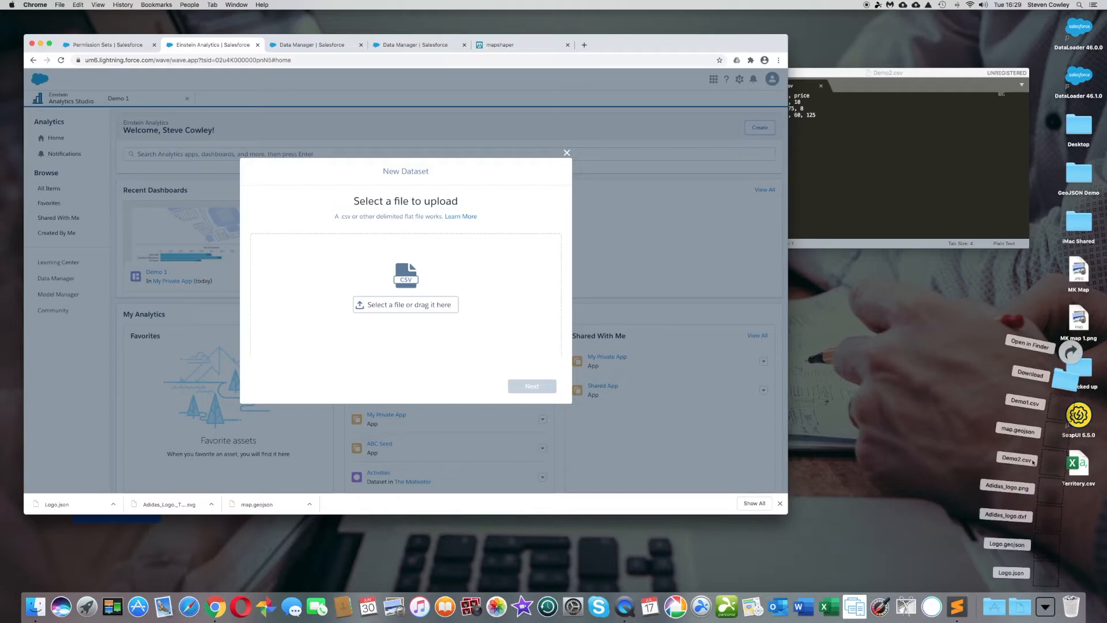
drag(1034, 461, 402, 310)
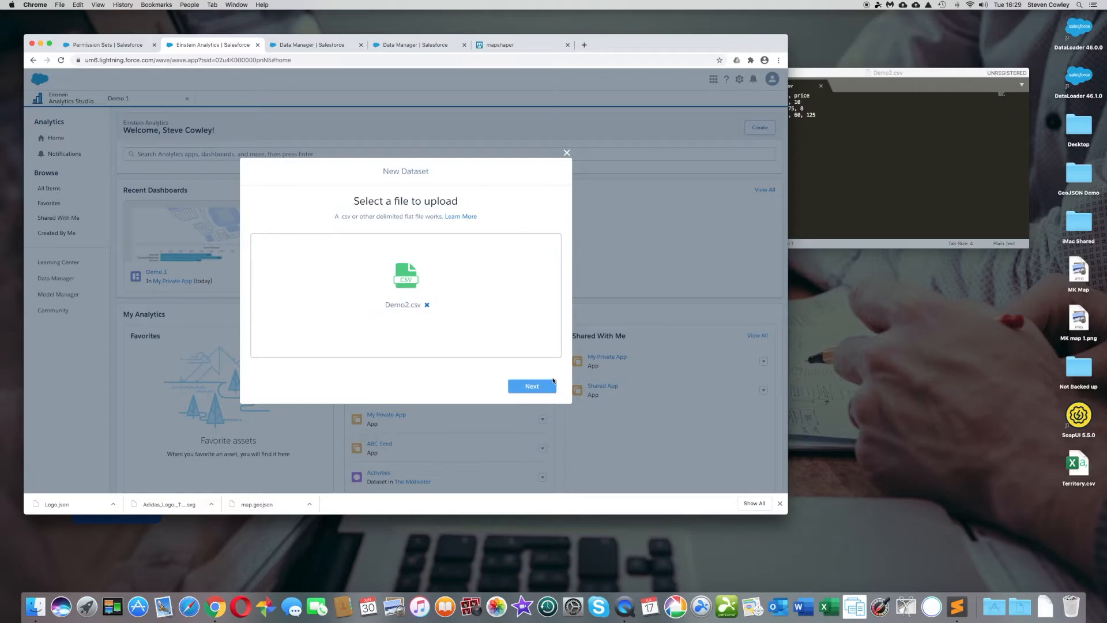
click(546, 389)
click(546, 389)
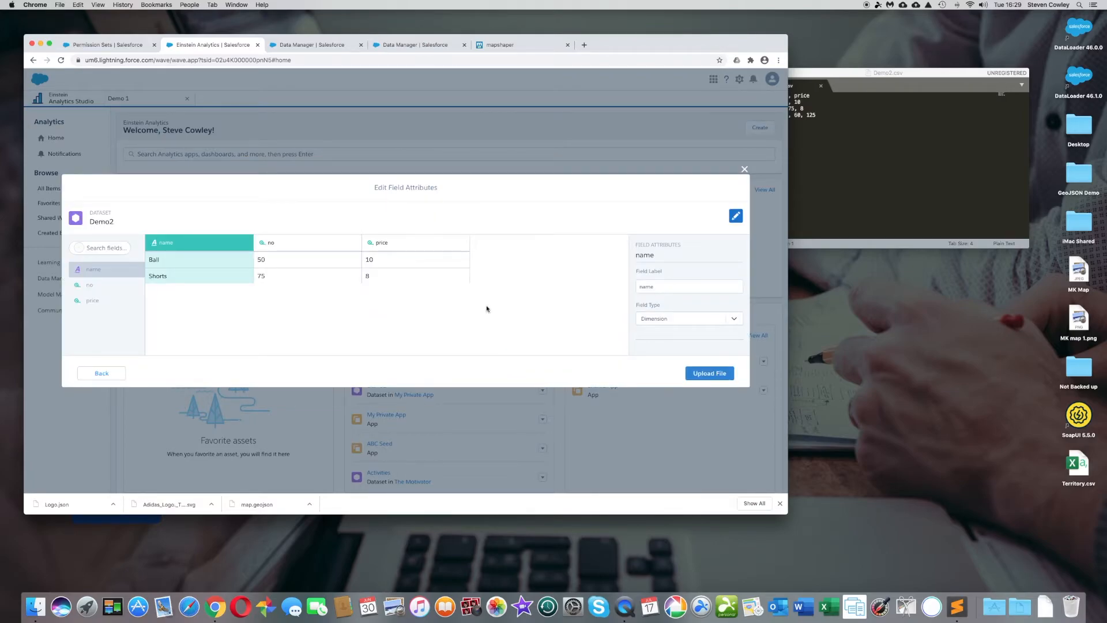
- Remove the empty last line below the Trainers row of the CSV in Sublime Text
click(811, 113)
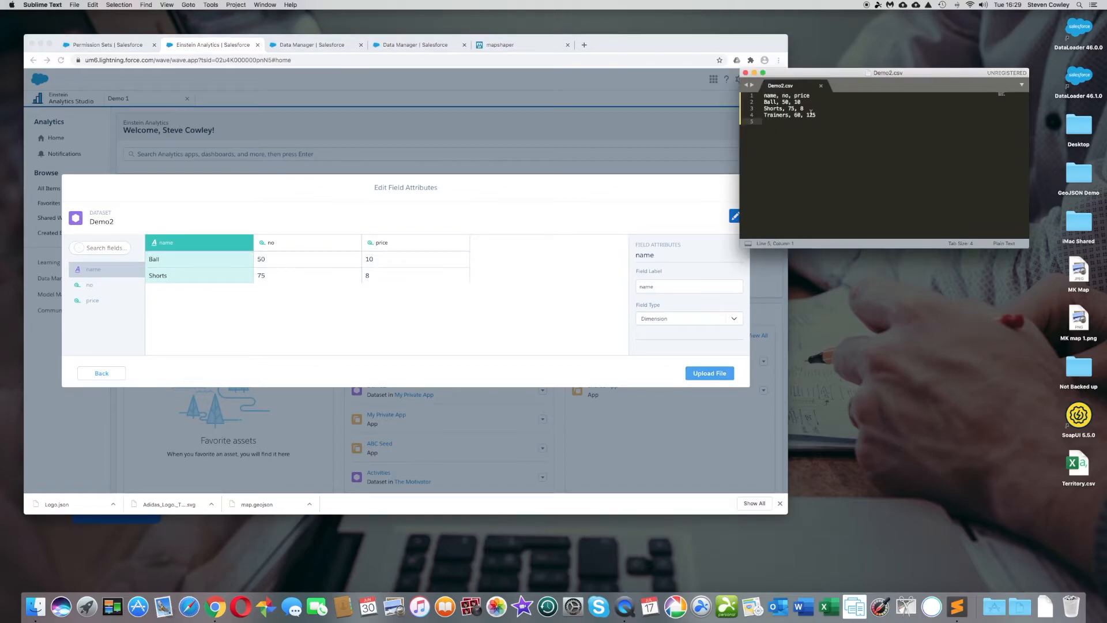
key(BackSpace)
click(820, 110)
click(822, 115)
- Save the edited CSV as a new file named Demo 3.csv in Downloads
click(75, 4)
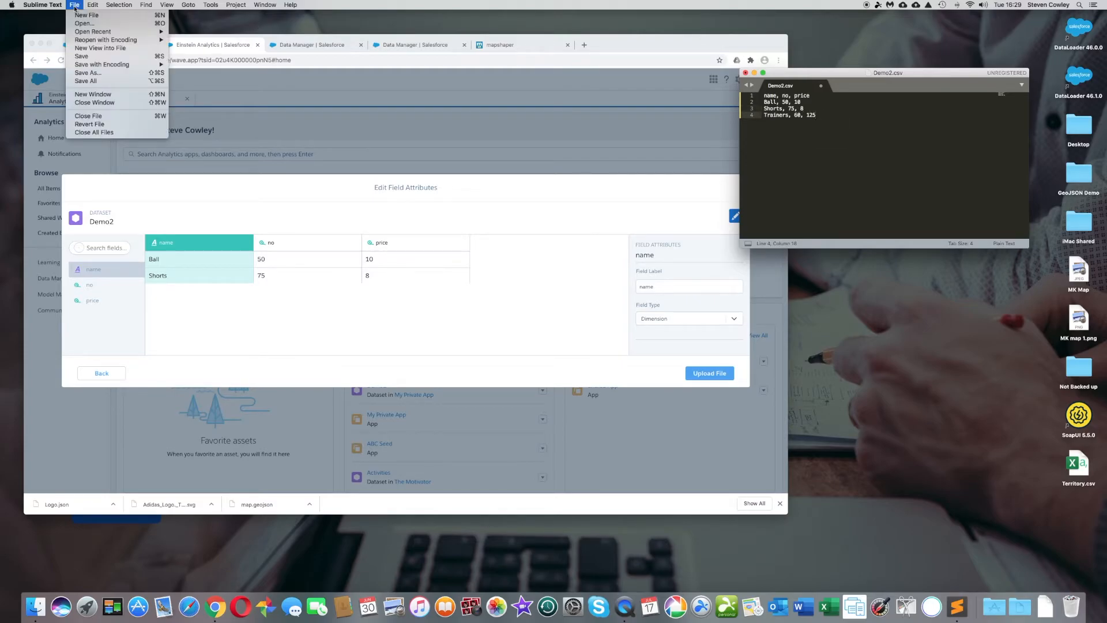
click(87, 73)
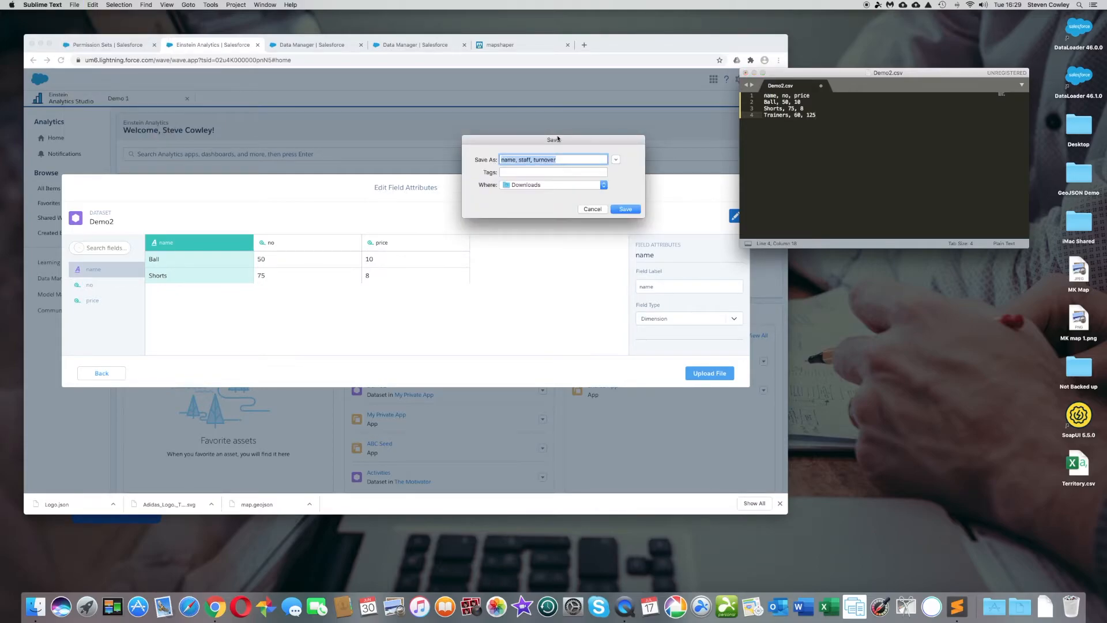
click(577, 157)
key(super+a)
text(Demo 3.csv)
click(625, 209)
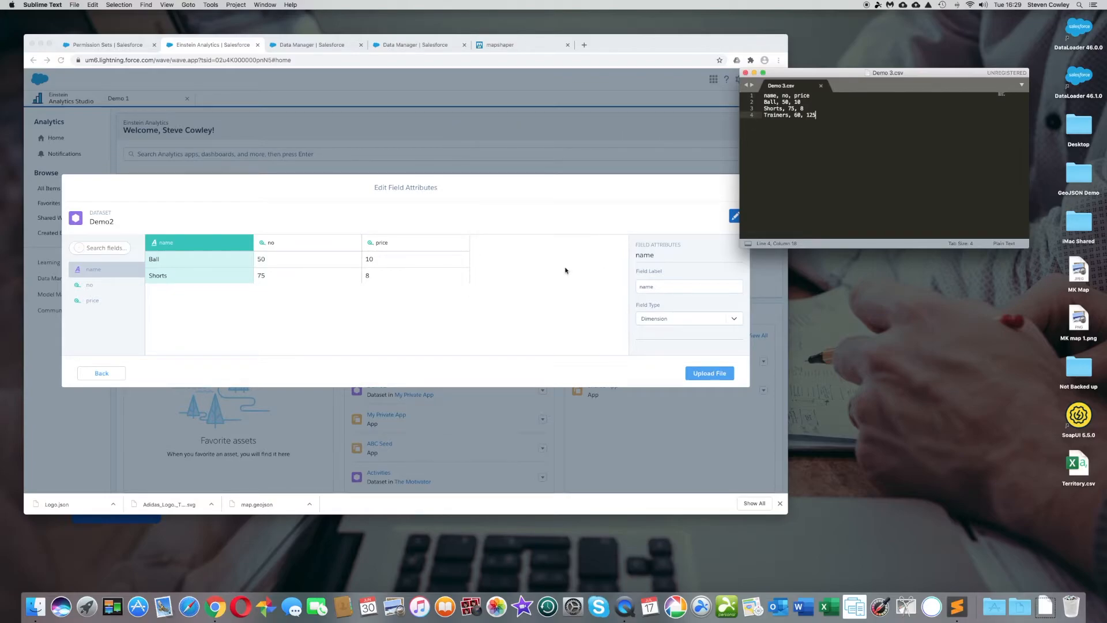
- Upload the Demo2 dataset in Chrome and dismiss its creation progress window
click(666, 247)
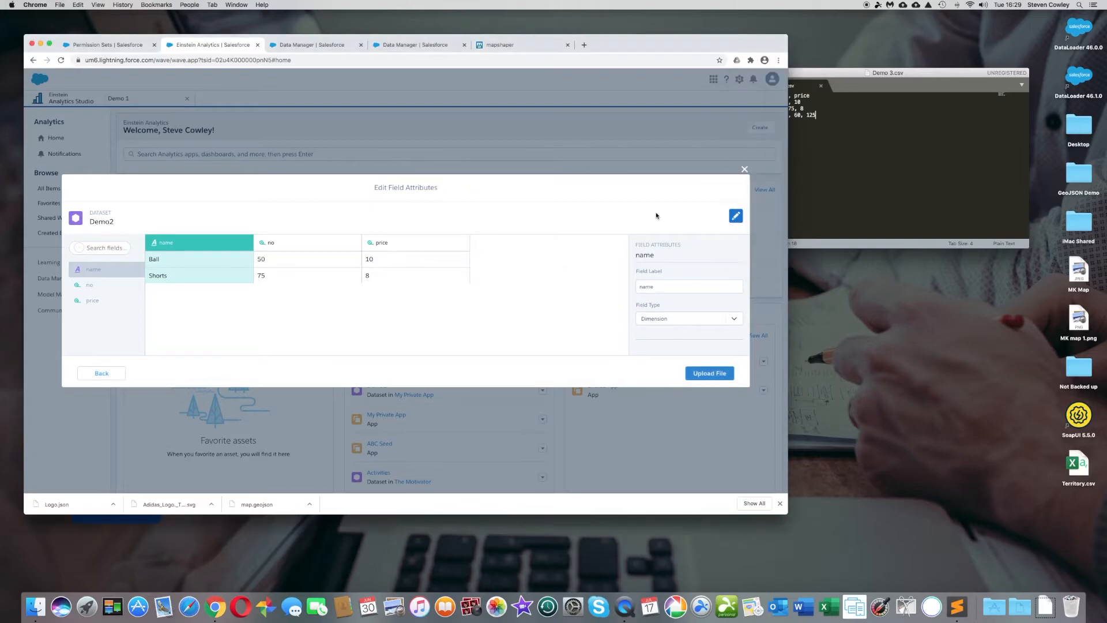
click(710, 374)
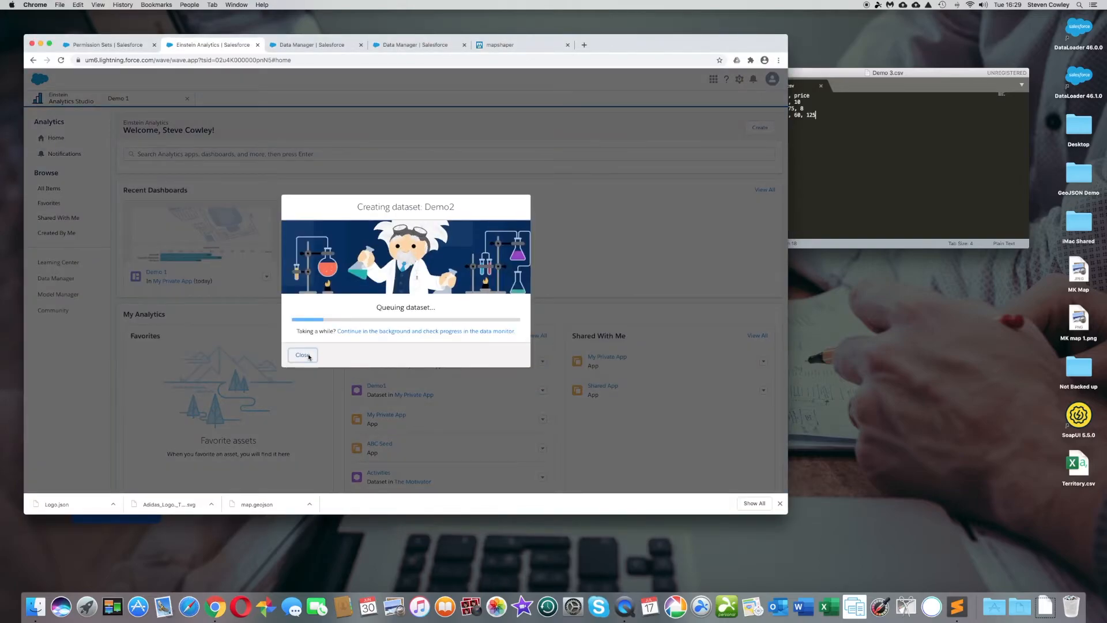
click(304, 355)
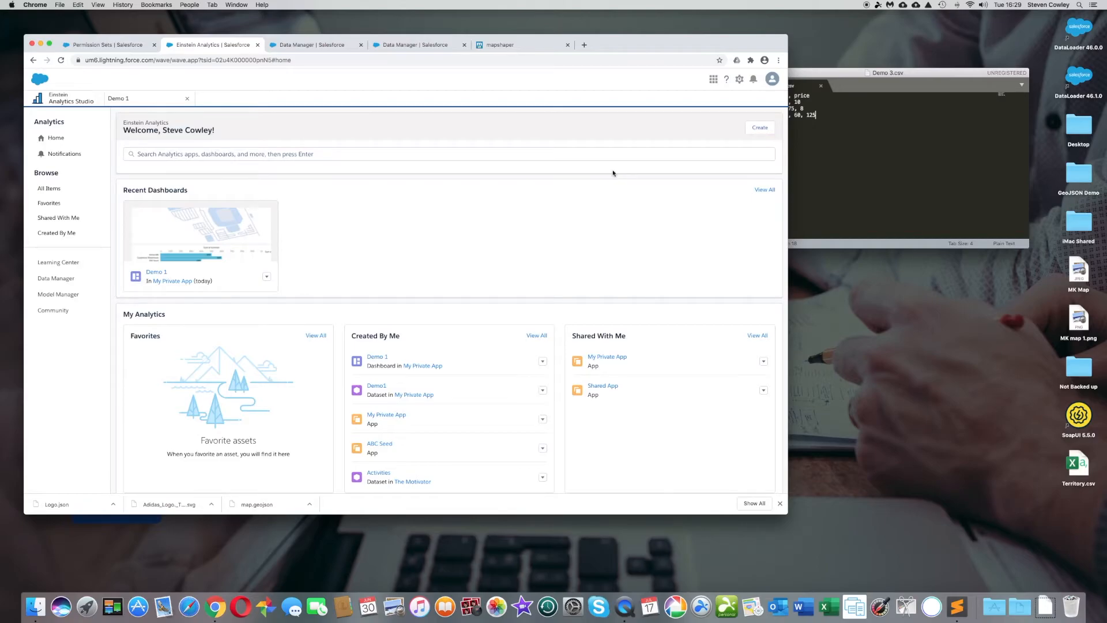
- Start a new CSV dataset from Demo 3.csv and check all its rows in the field attributes preview
click(762, 128)
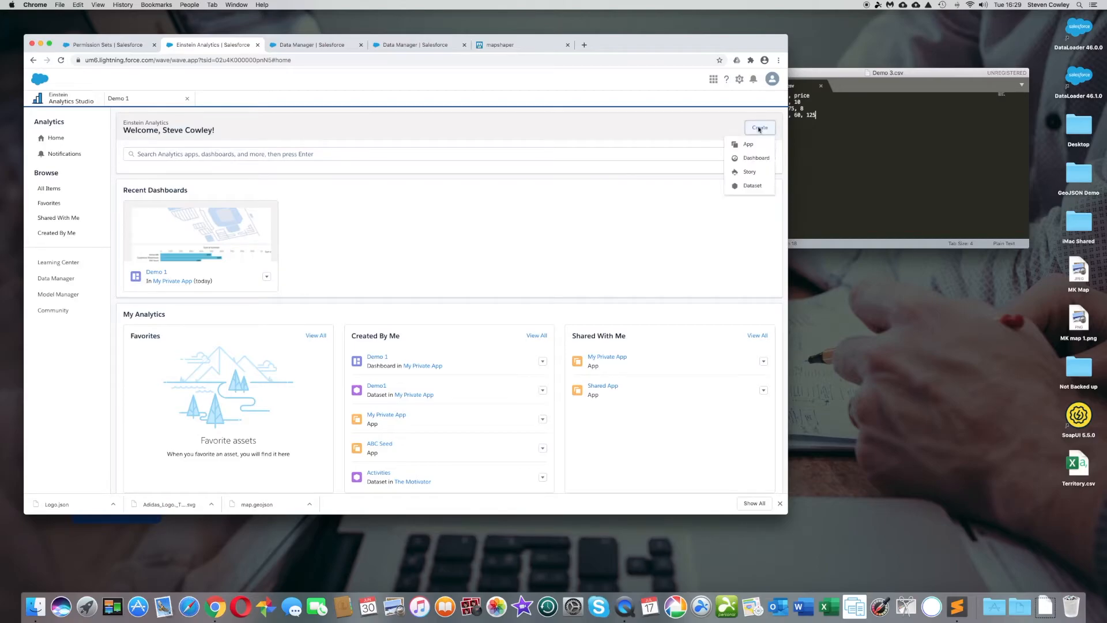
click(743, 184)
click(486, 233)
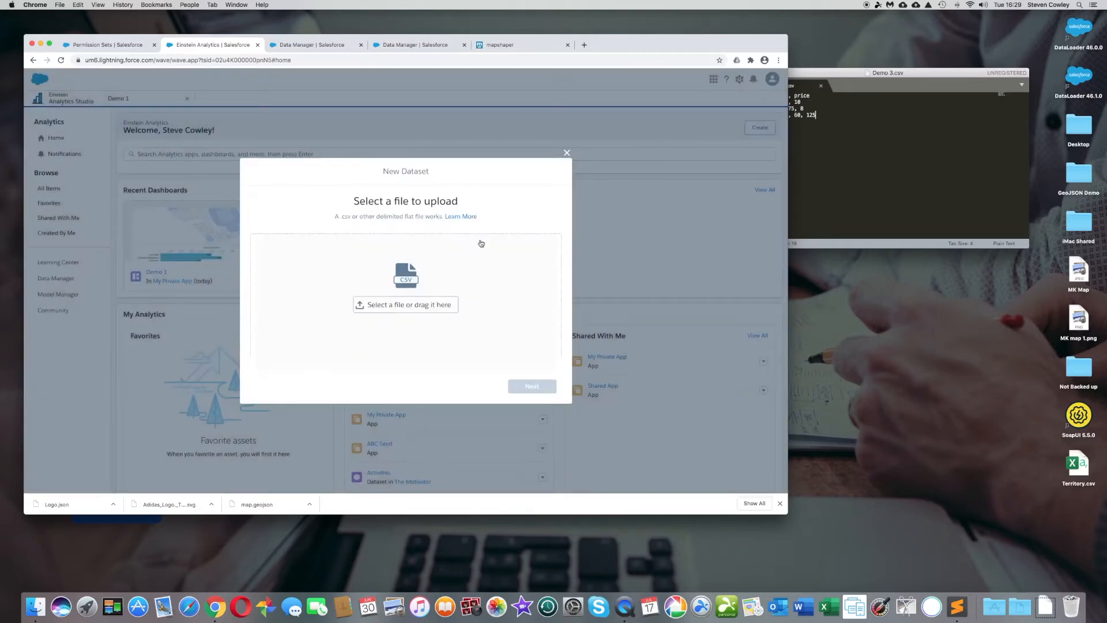
click(1045, 605)
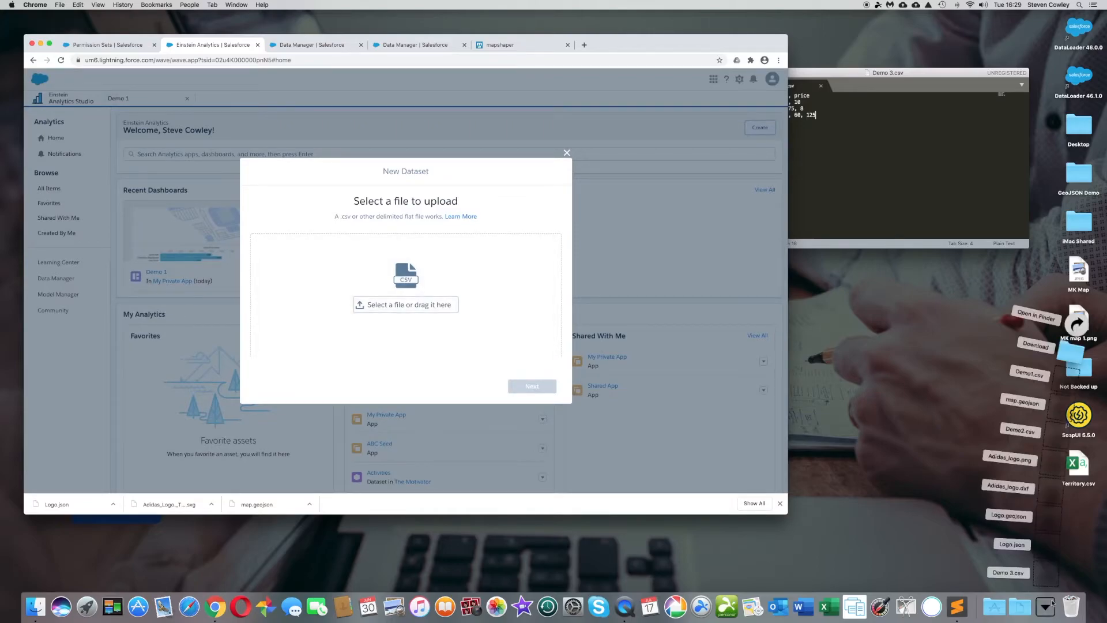
drag(1009, 572, 380, 313)
click(526, 385)
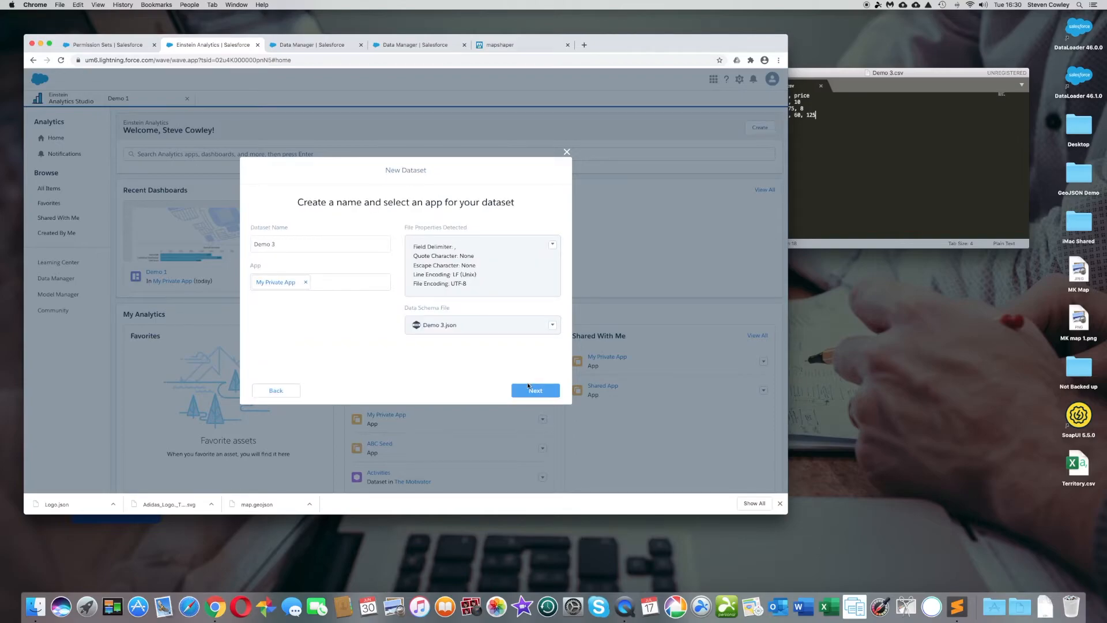
click(528, 388)
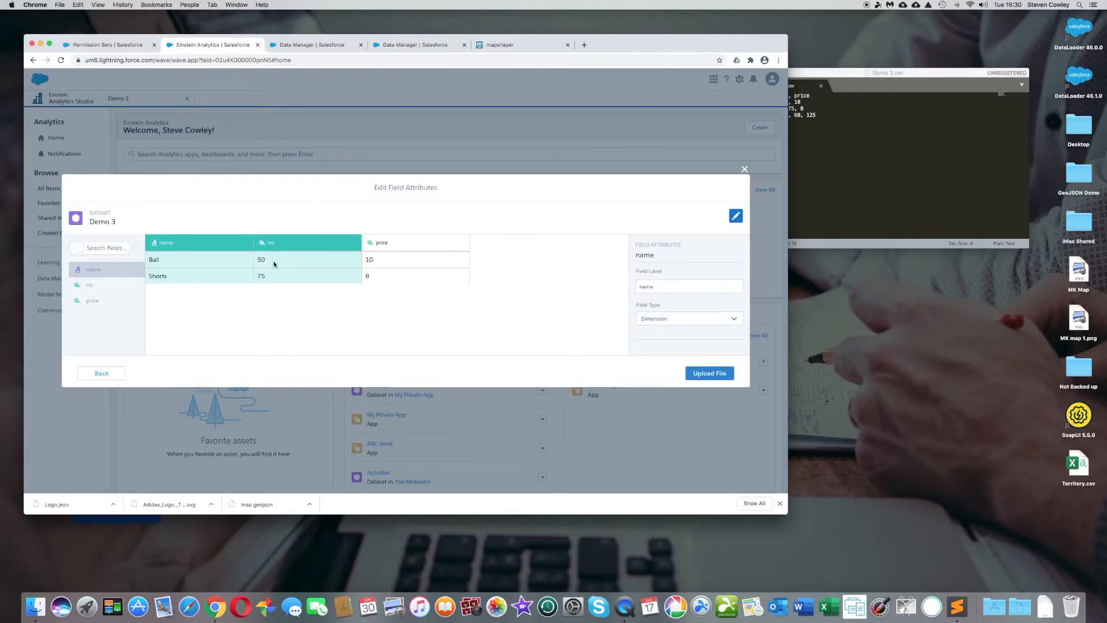
scroll(202, 274, down, 1)
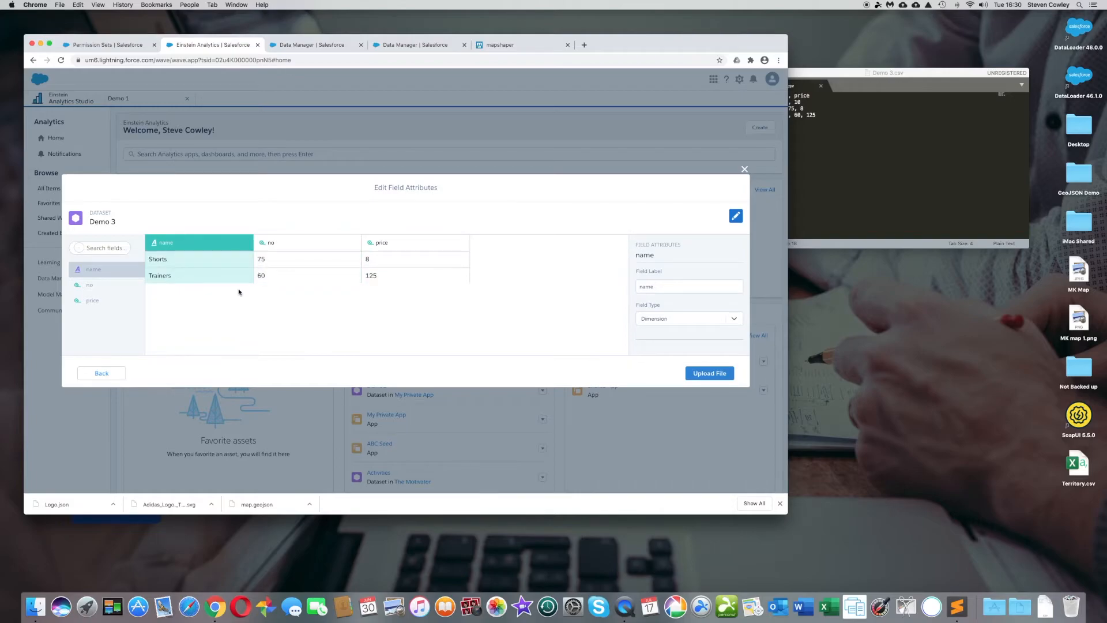
scroll(234, 271, up, 1)
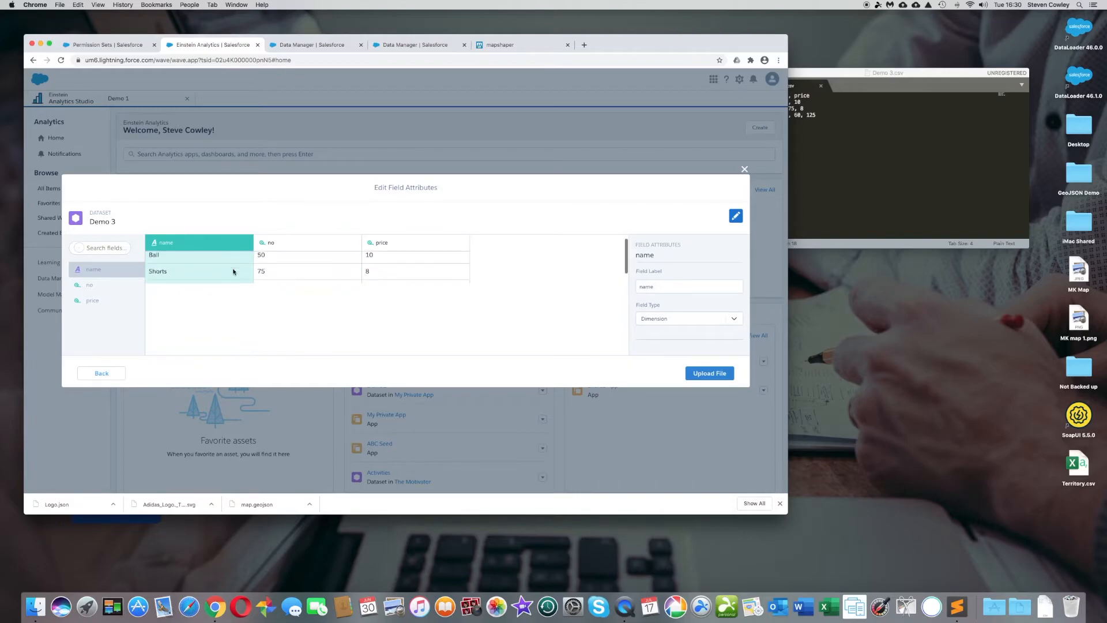
- Review the Ball, Shorts and Trainers rows in the field attributes preview and upload the Demo 3 file
scroll(233, 271, down, 1)
scroll(233, 272, up, 1)
scroll(233, 272, down, 1)
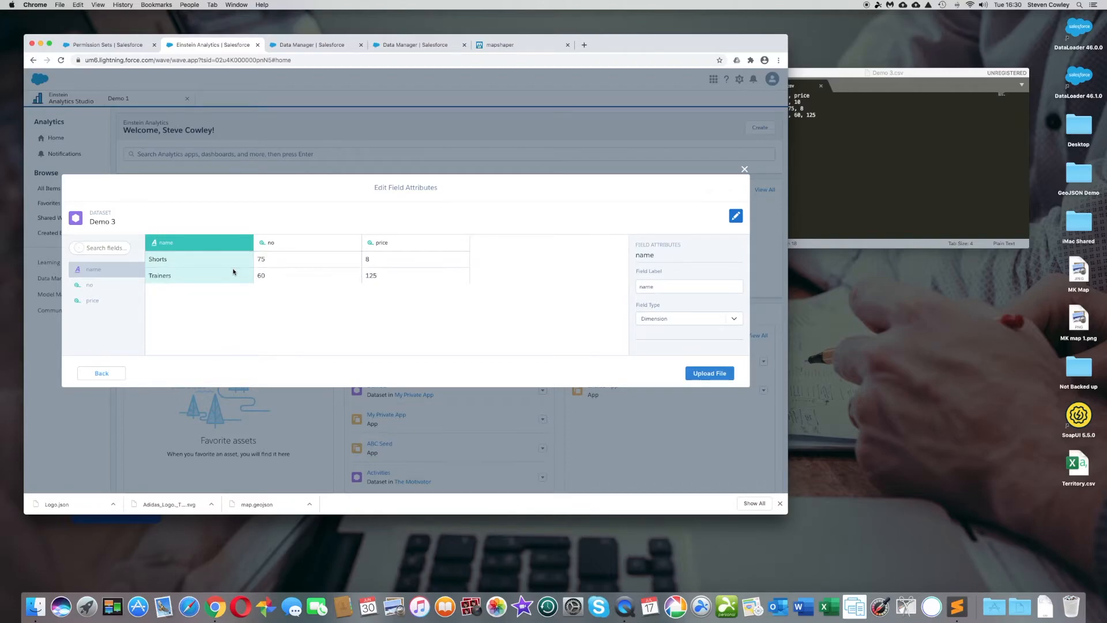
scroll(233, 271, up, 1)
scroll(234, 271, down, 1)
scroll(233, 271, up, 1)
scroll(234, 272, down, 1)
click(715, 373)
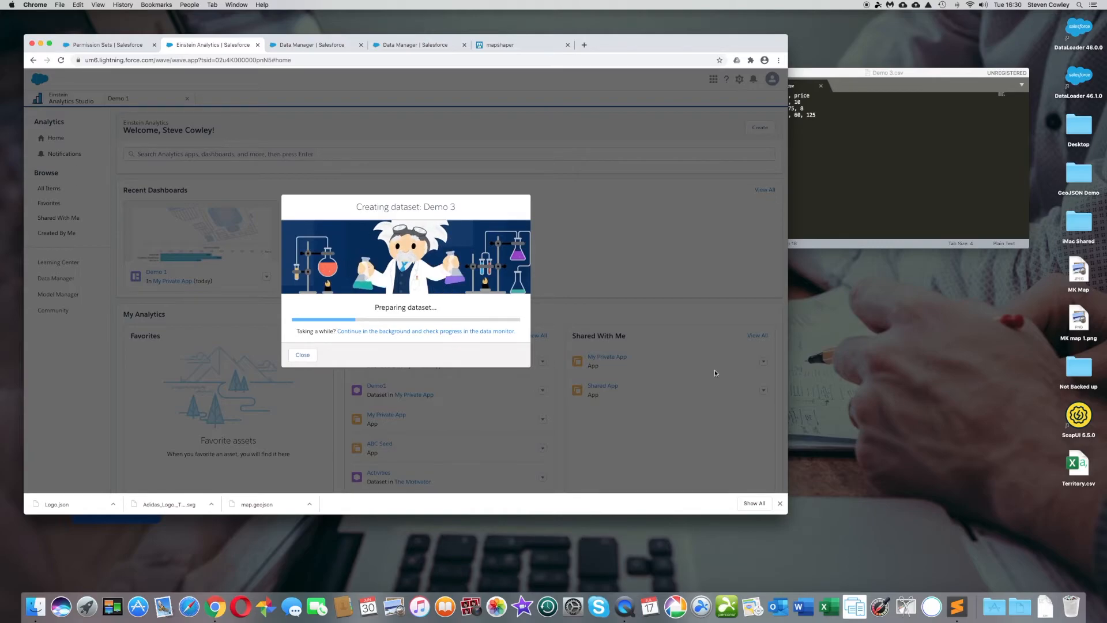
- Let the Demo 3 creation continue in the background, follow it in the data monitor, and close the two older Data Manager browser tabs
click(489, 331)
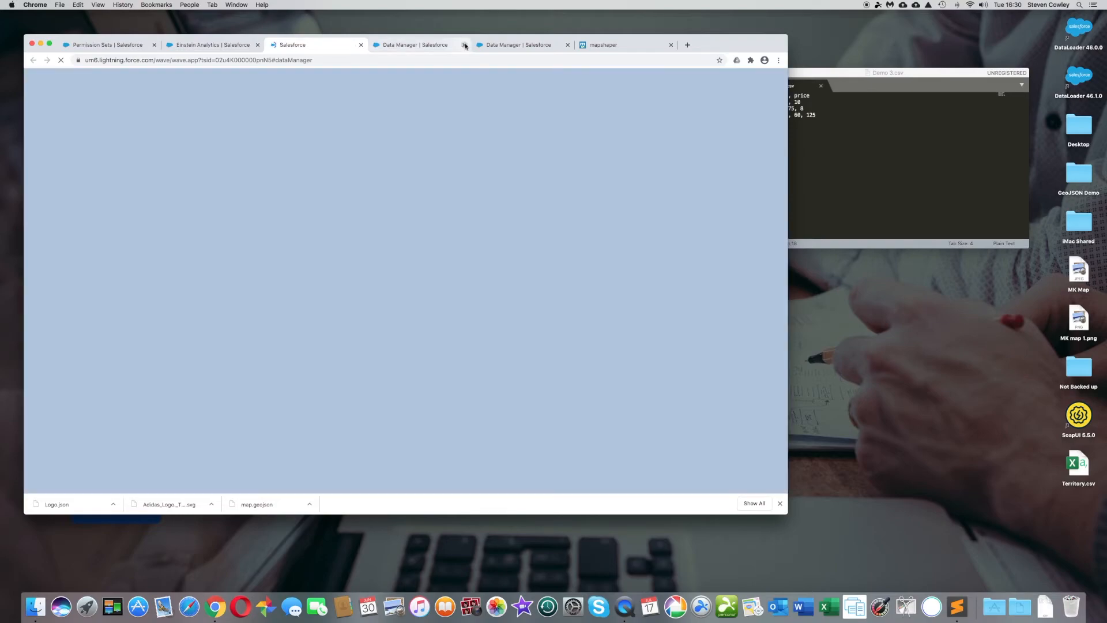
click(465, 45)
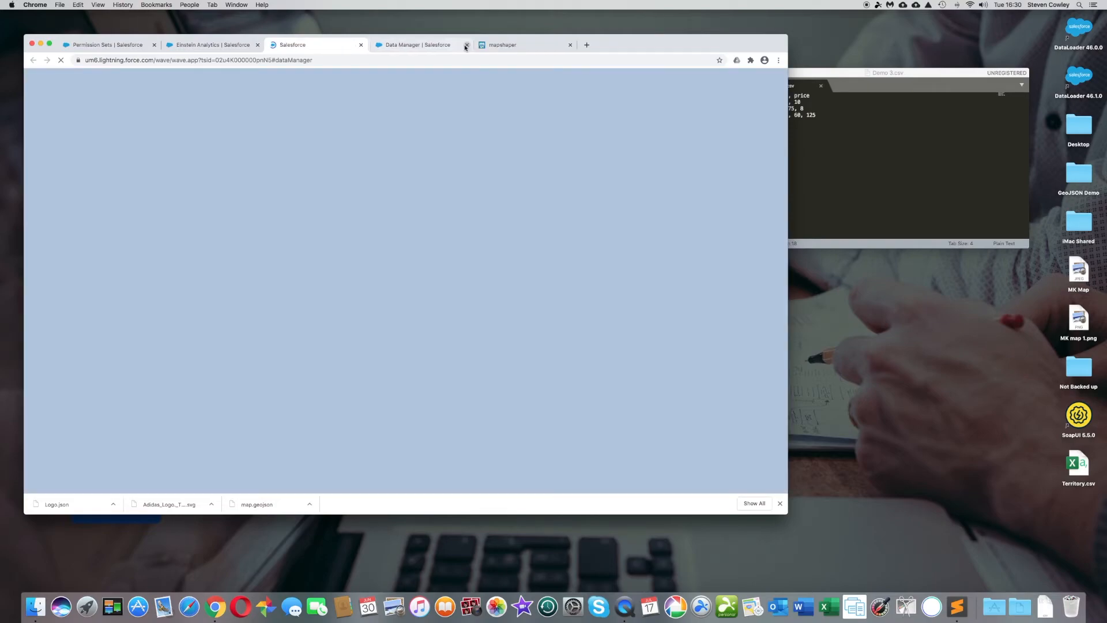
click(465, 45)
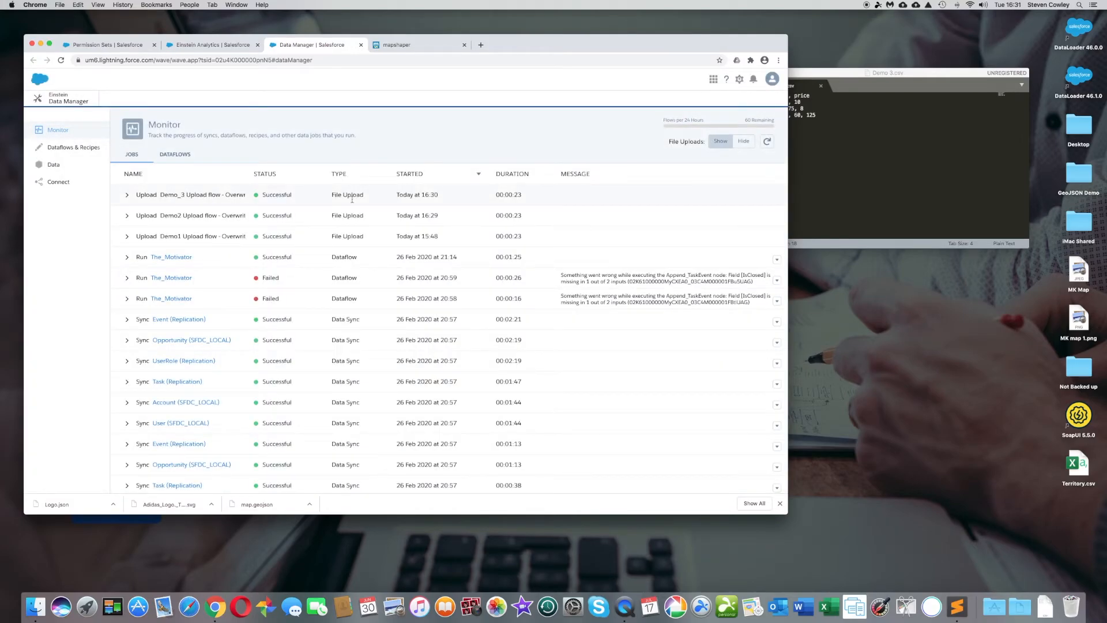
click(879, 157)
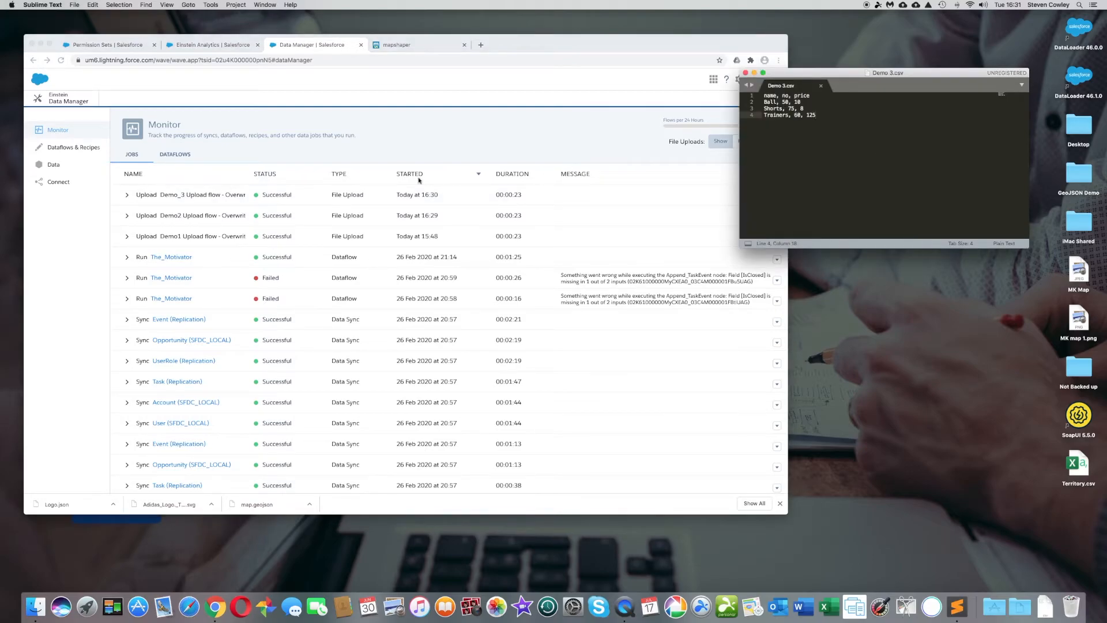
click(438, 139)
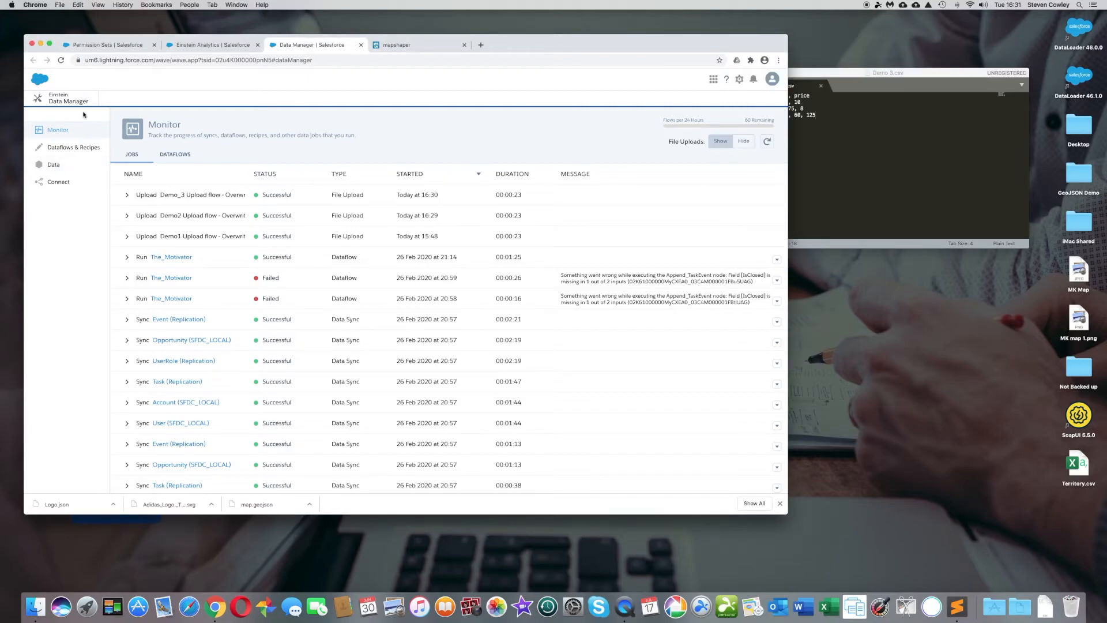
- Return to the Analytics Studio home and create a new blank dashboard
click(210, 45)
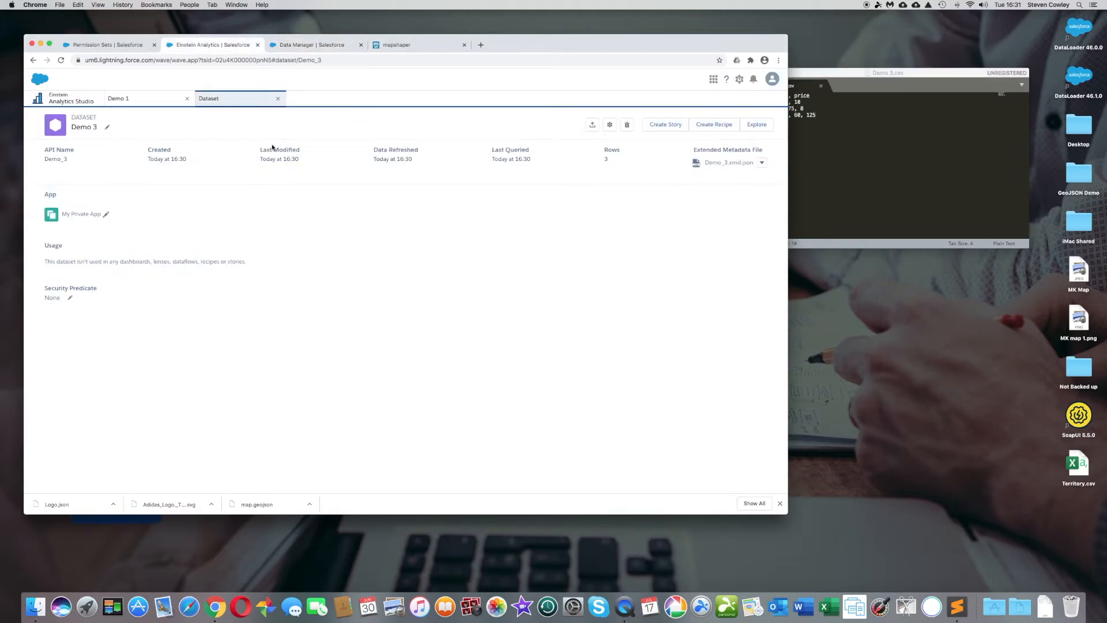
click(65, 98)
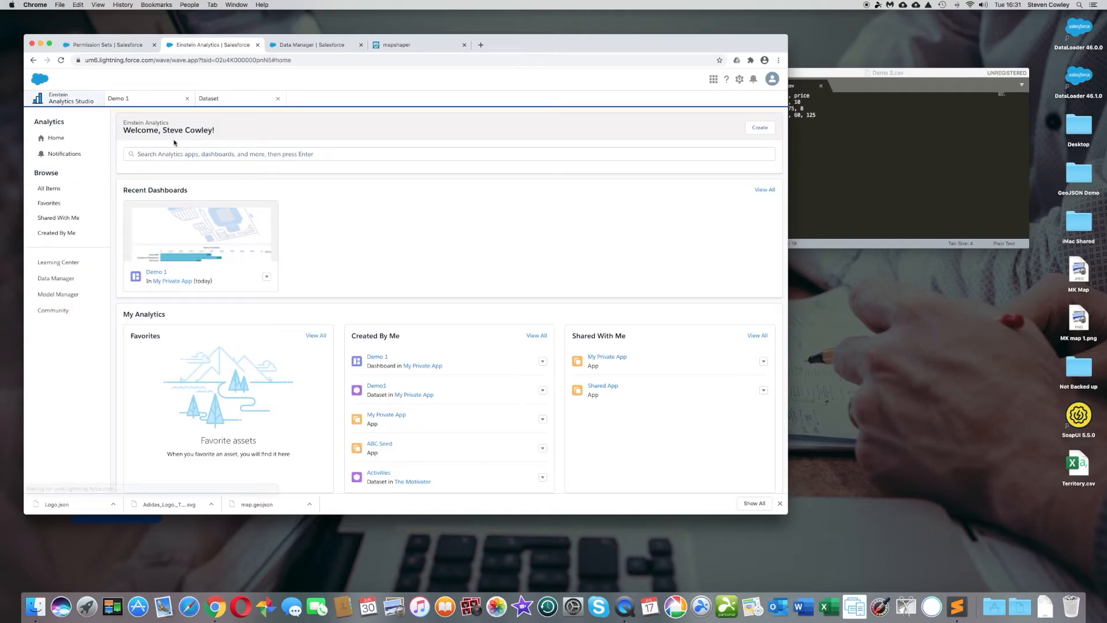
click(760, 127)
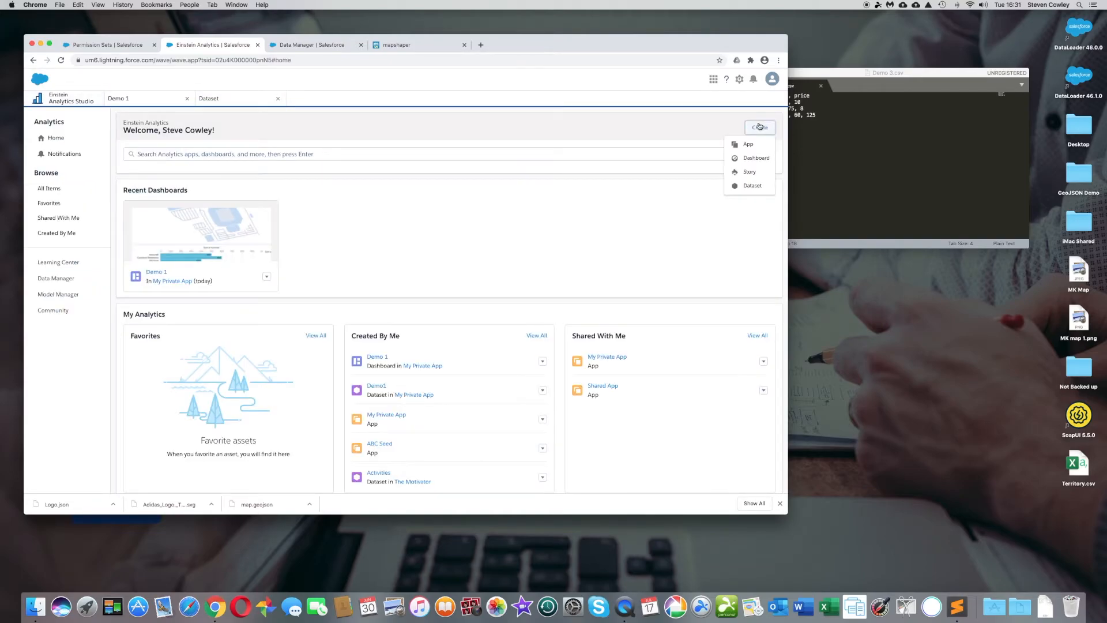
click(755, 159)
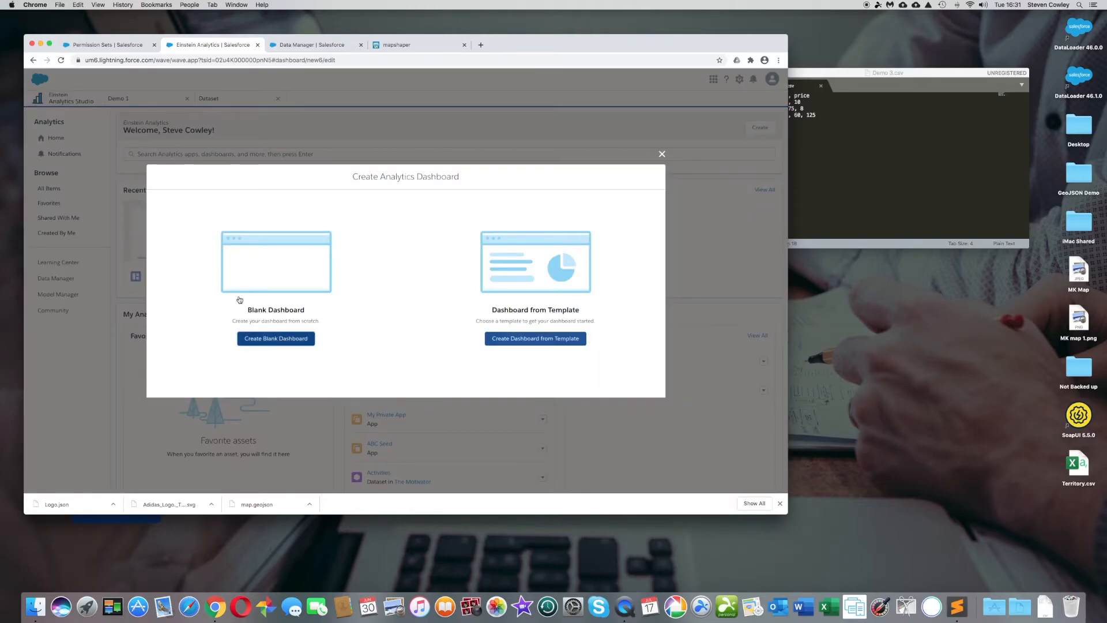
click(241, 301)
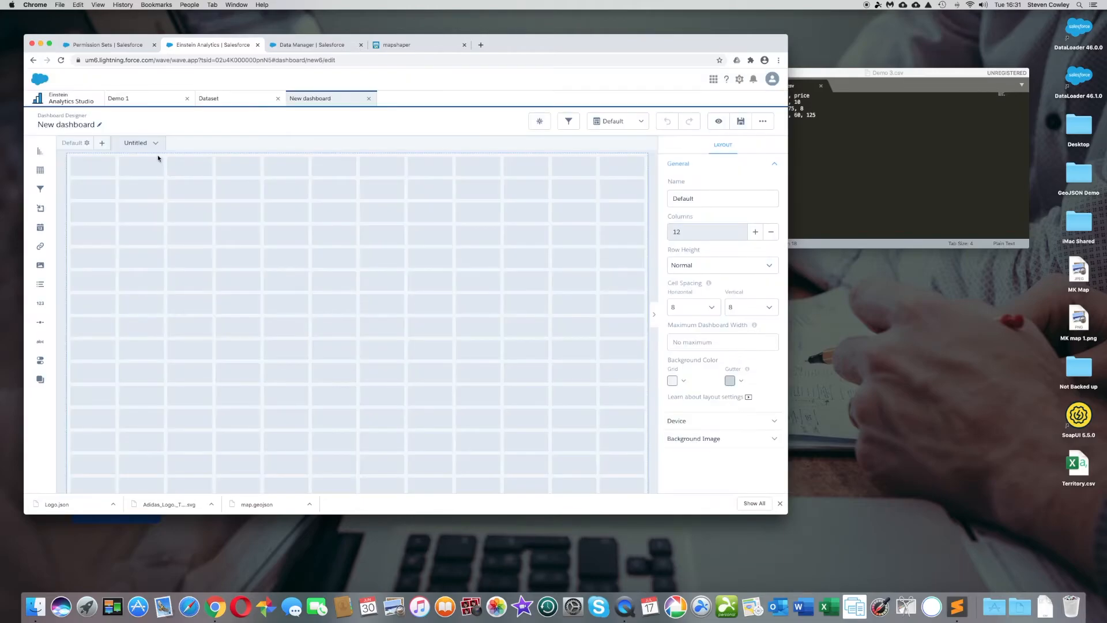
- Rename the new dashboard as Demo 2 and save it in My Private App
click(97, 125)
key(BackSpace)
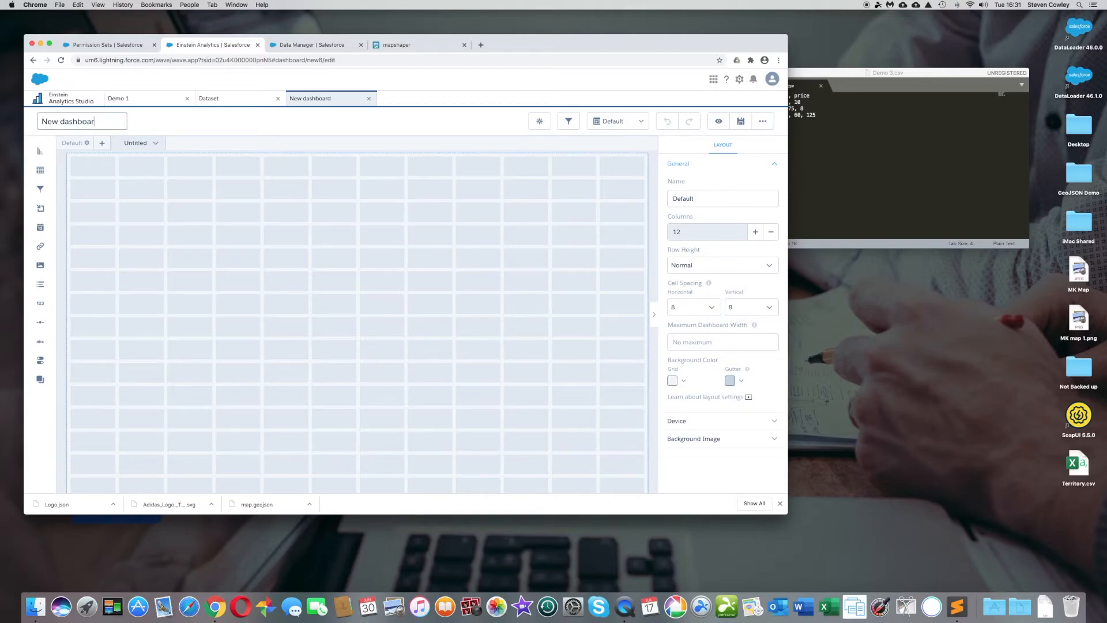
key(BackSpace)
key(BackSpace)
key(BackSpace)
key(BackSpace)
key(BackSpace)
key(BackSpace)
key(BackSpace)
key(BackSpace)
key(BackSpace)
key(BackSpace)
key(BackSpace)
key(BackSpace)
text(Demo 2)
click(414, 205)
click(741, 122)
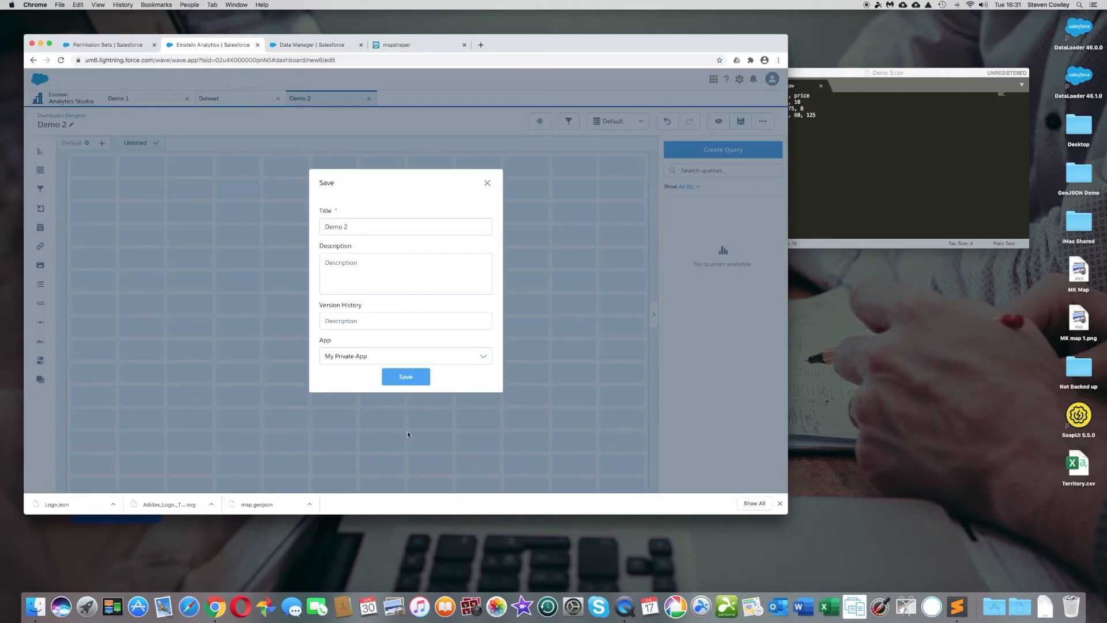
click(414, 379)
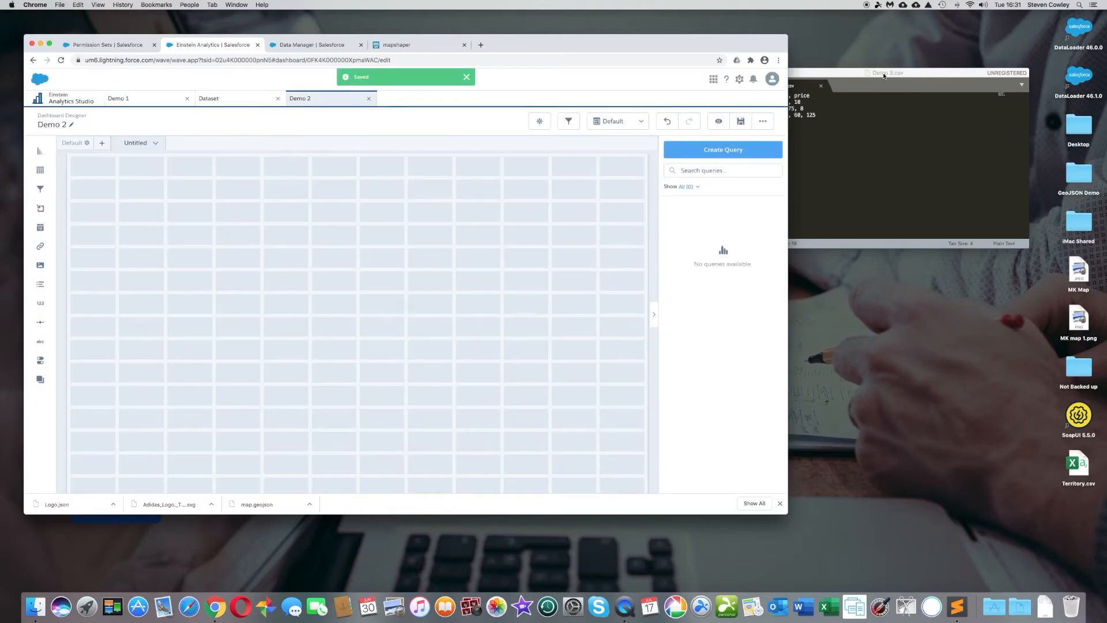
- Move the CSV editor window clear of the browser and create a Demo 3 query showing the sum of no grouped by name
drag(884, 75, 914, 82)
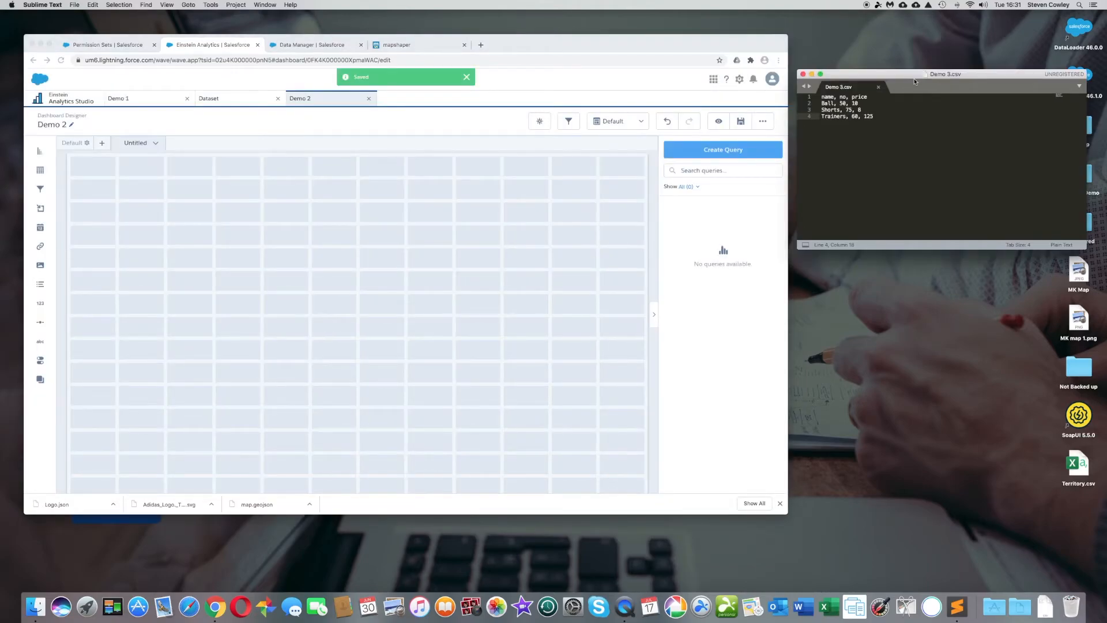
click(727, 151)
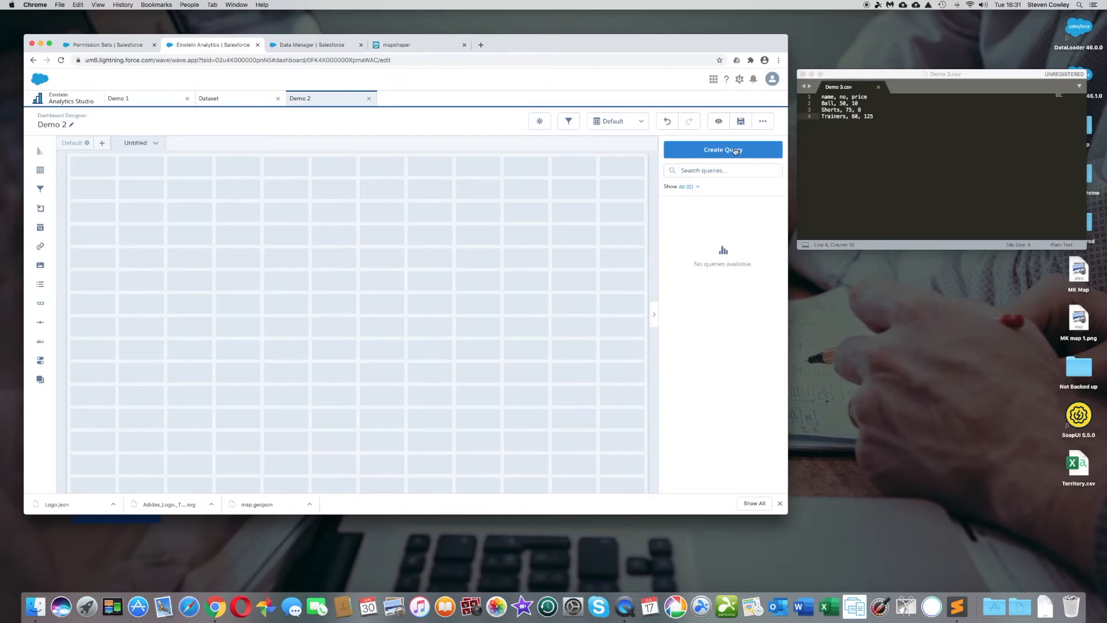
click(735, 151)
click(390, 274)
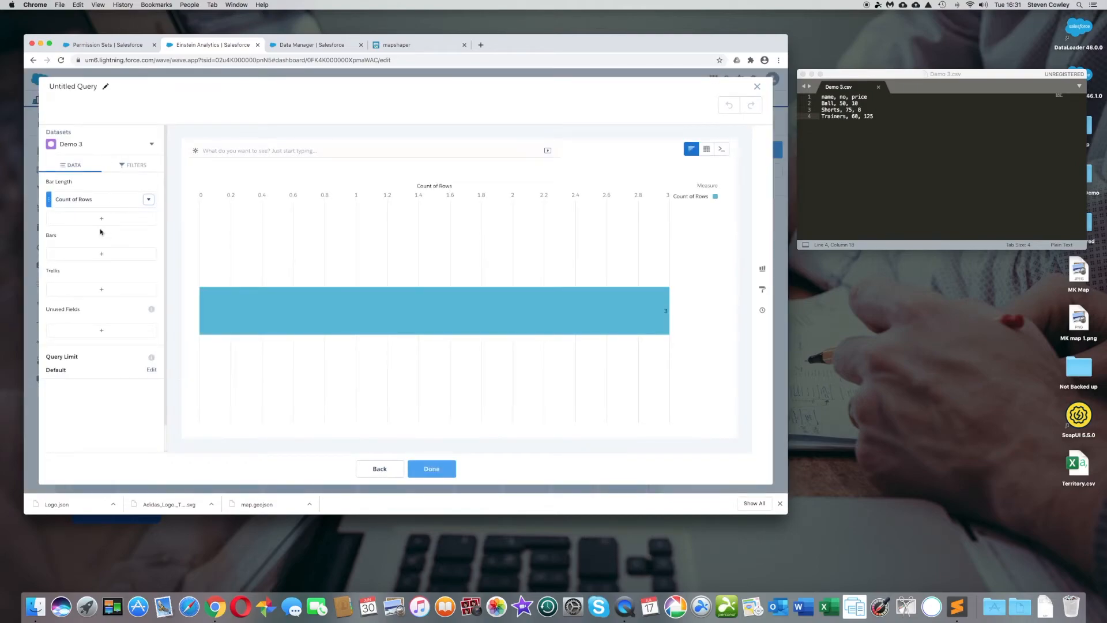
click(102, 257)
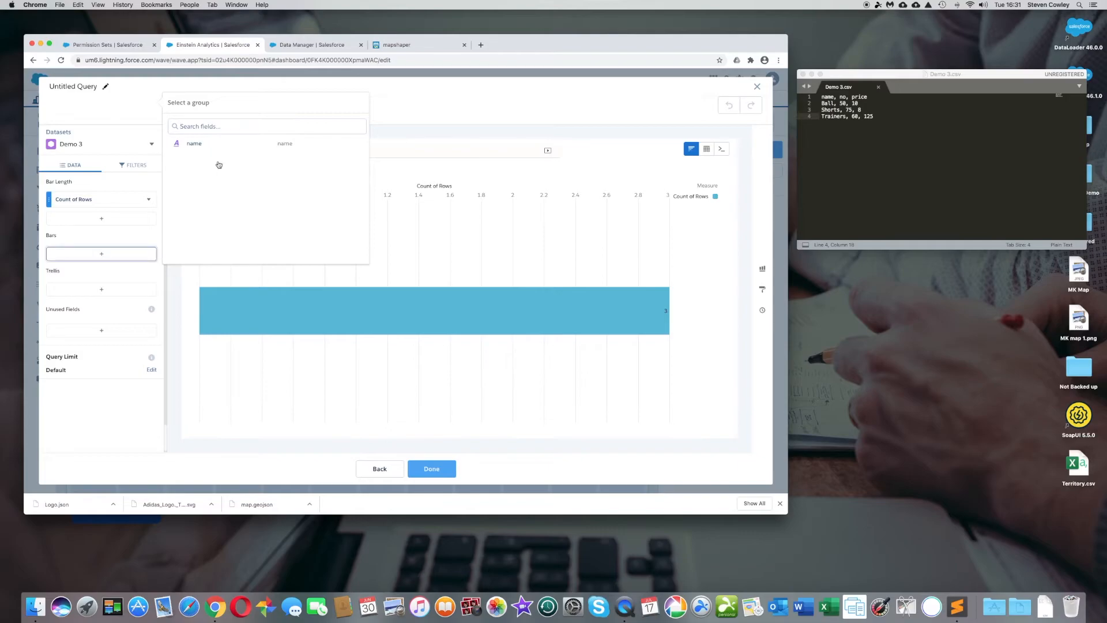
click(195, 144)
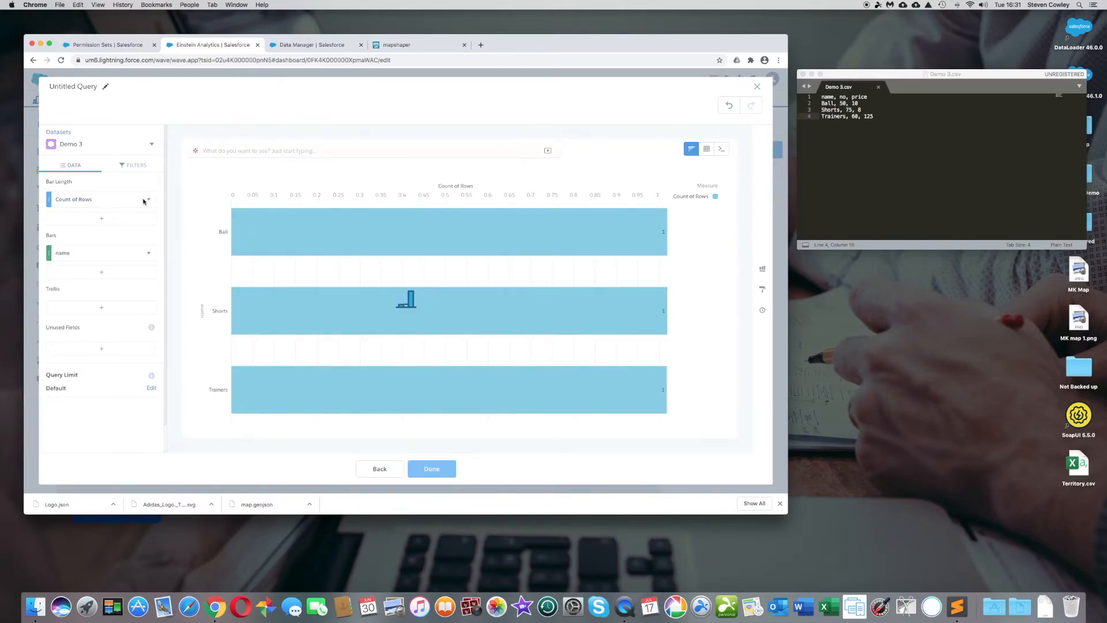
click(110, 199)
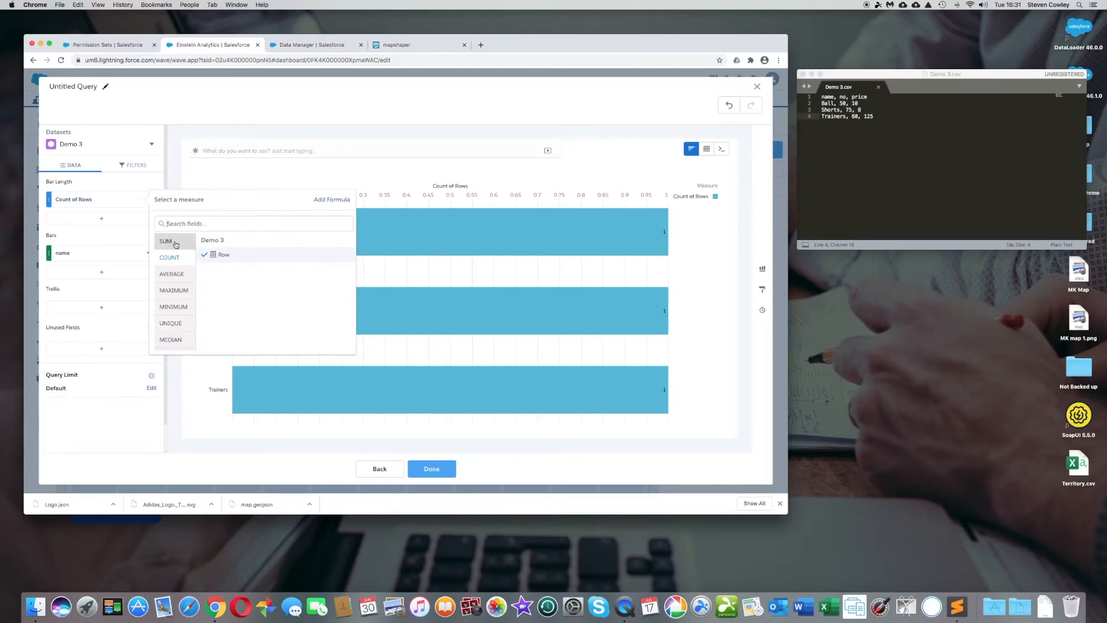
click(175, 245)
click(240, 257)
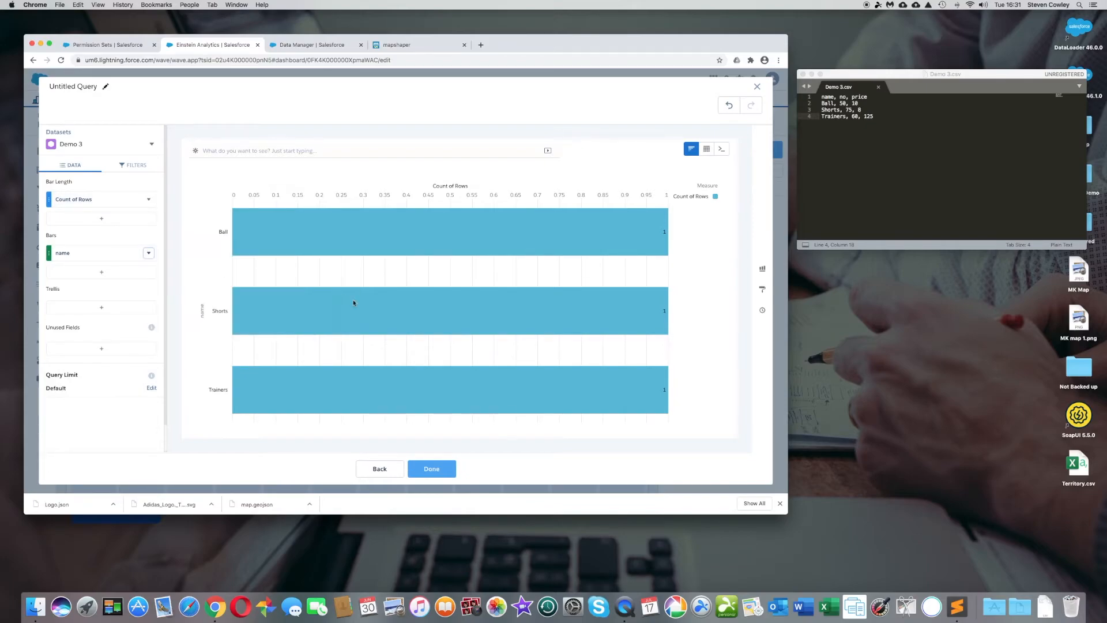
click(432, 469)
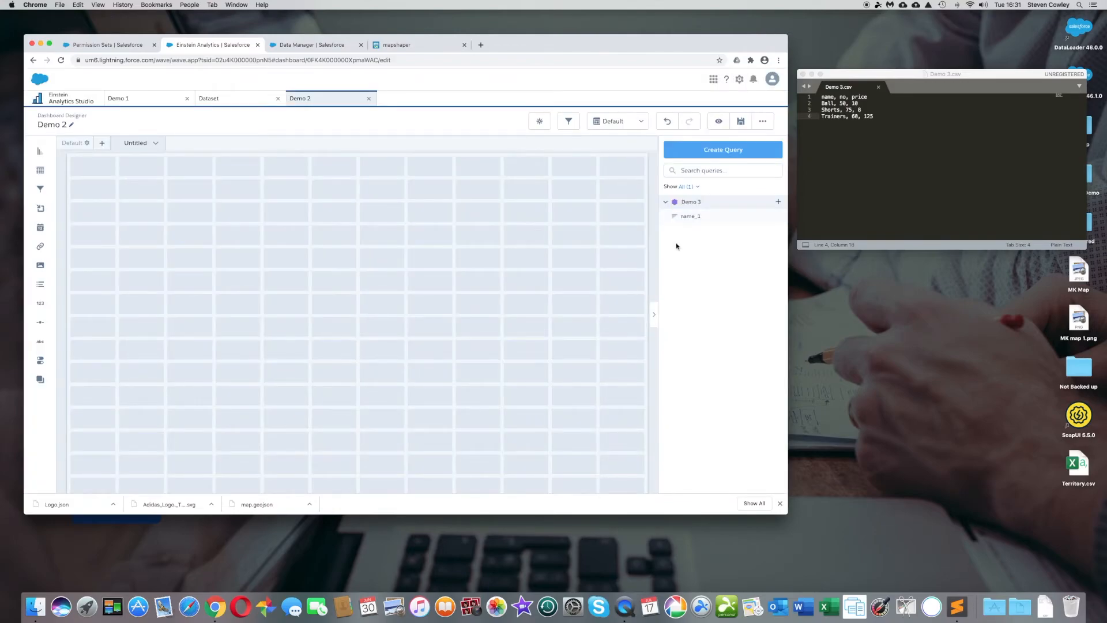
- Create a second query on the Demo 3 dataset showing the sum of price grouped by name
click(723, 150)
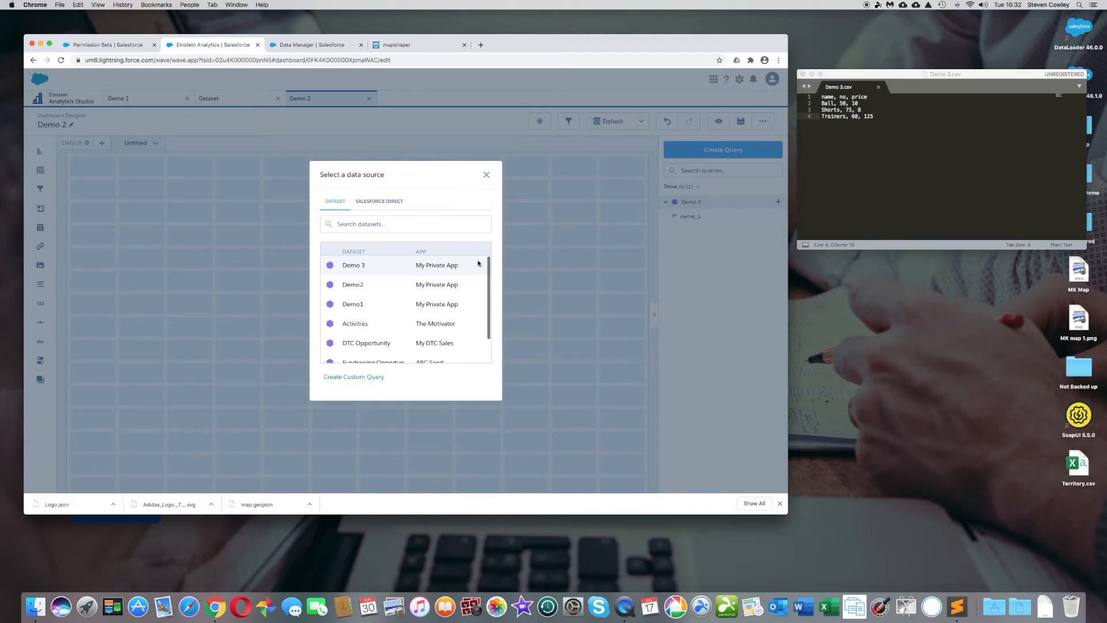
click(348, 265)
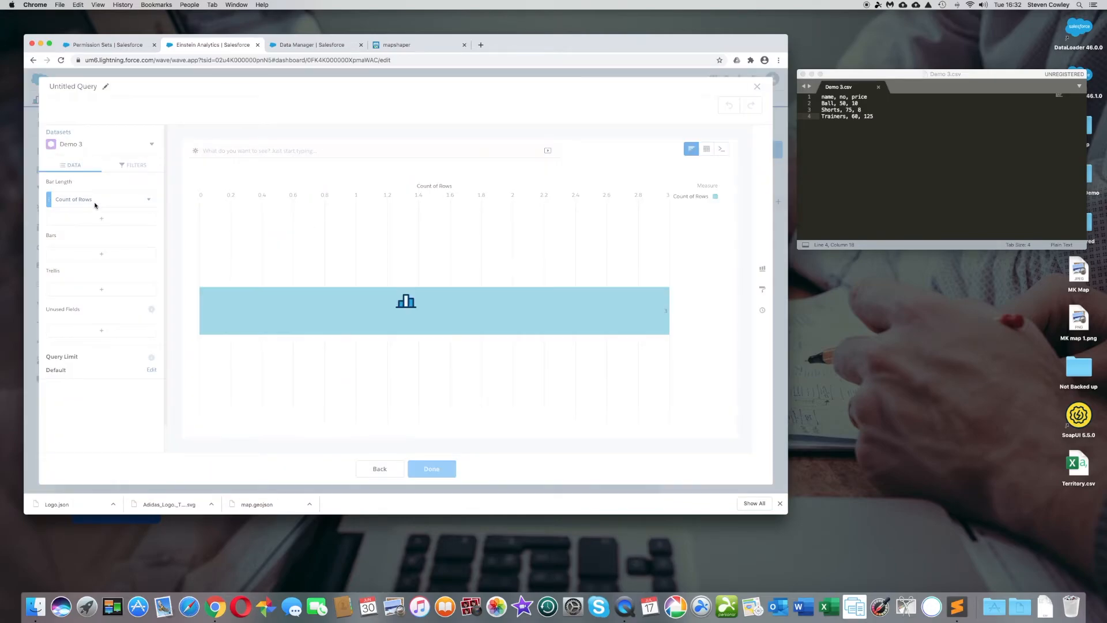
click(97, 205)
click(168, 241)
click(222, 270)
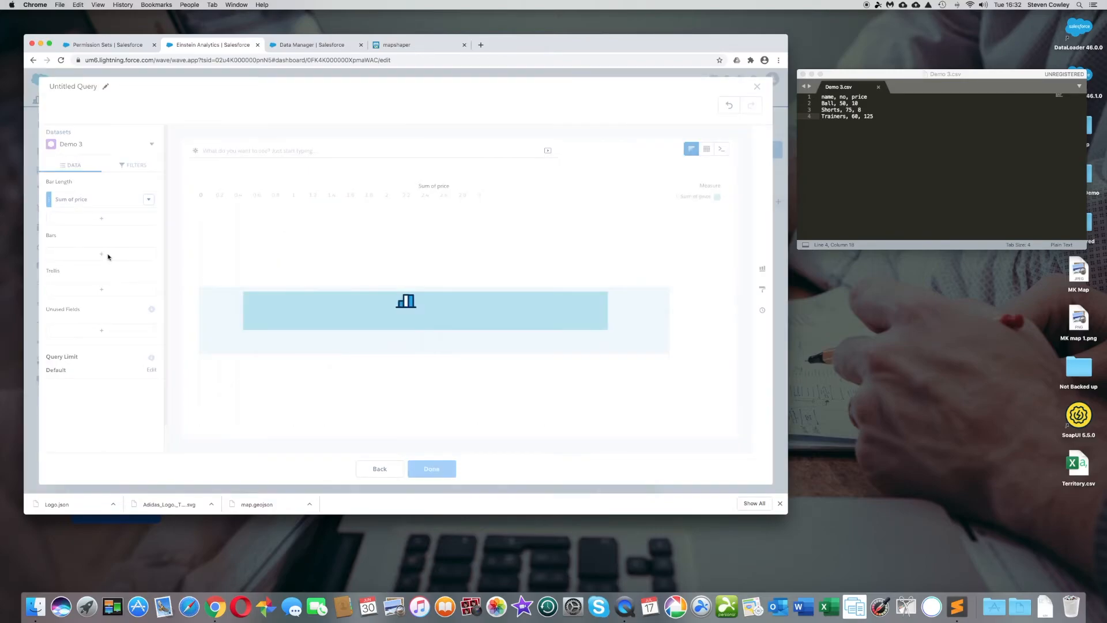
click(101, 254)
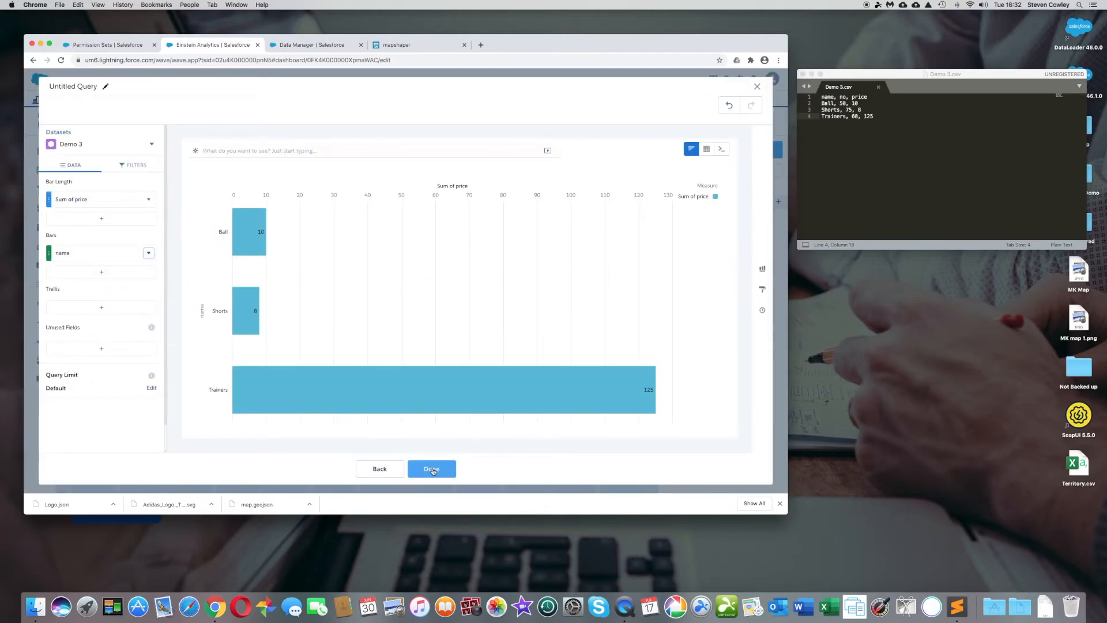
click(433, 470)
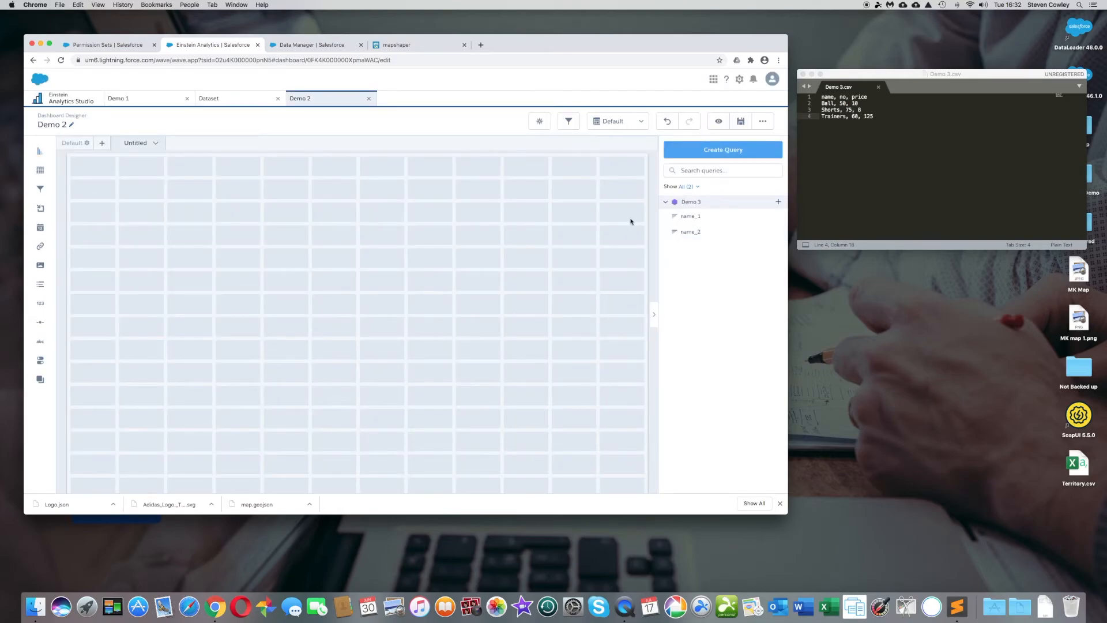
- Place the sum of no chart on the dashboard grid, ten columns wide, with the sum of price chart directly below at the same width
drag(703, 223, 509, 353)
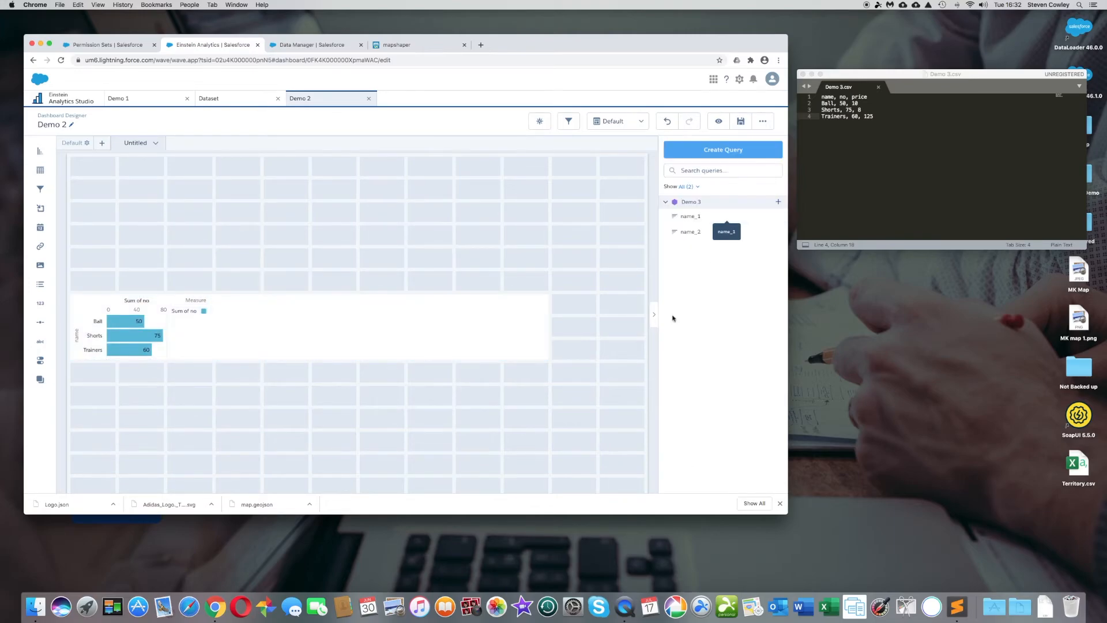
drag(688, 232, 173, 407)
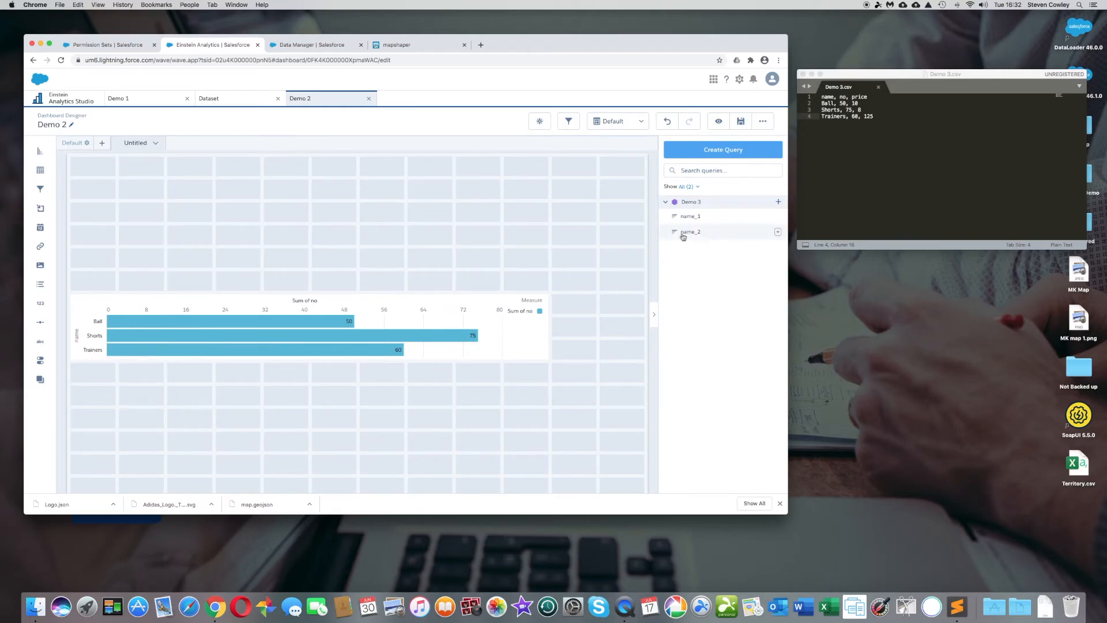
drag(683, 237, 212, 427)
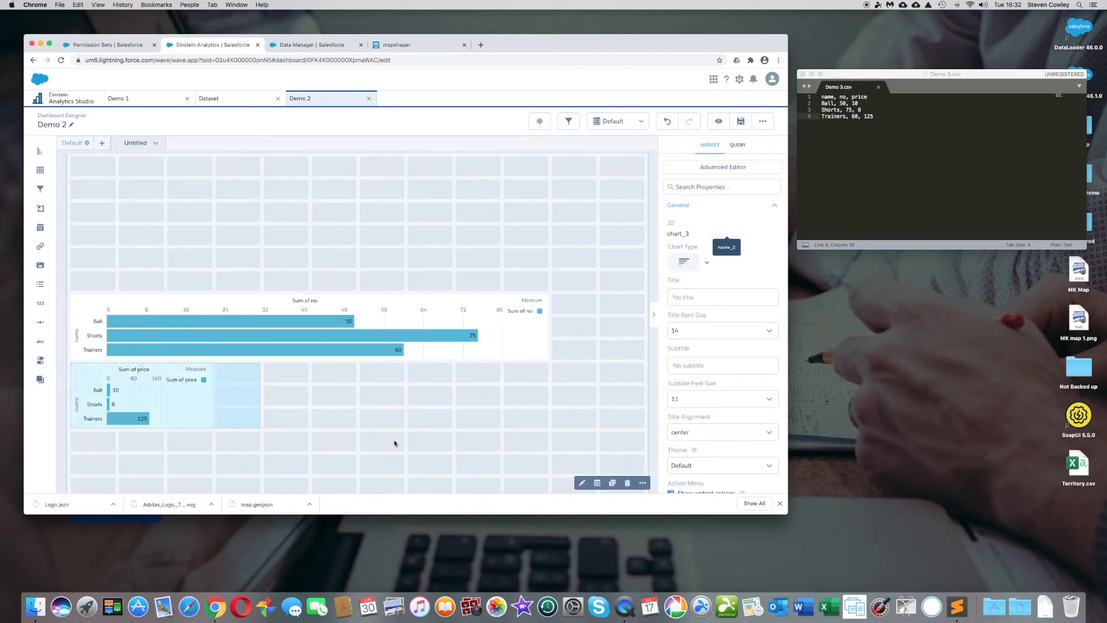
drag(394, 443, 531, 420)
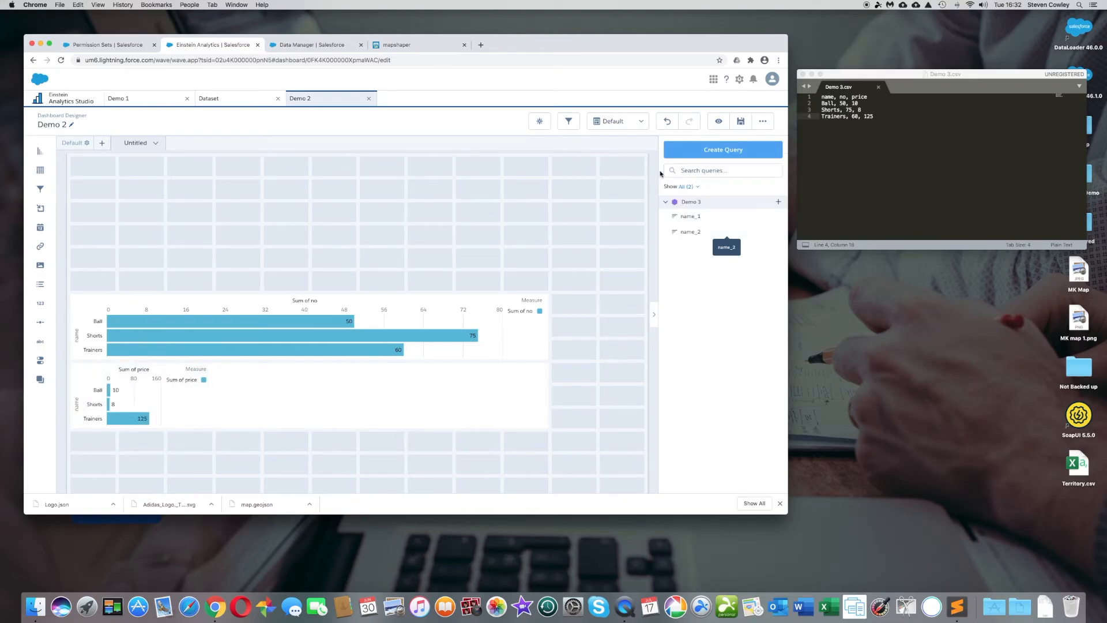
- Save the Demo 2 dashboard in My Private App with both charts and preview it
key(super+s)
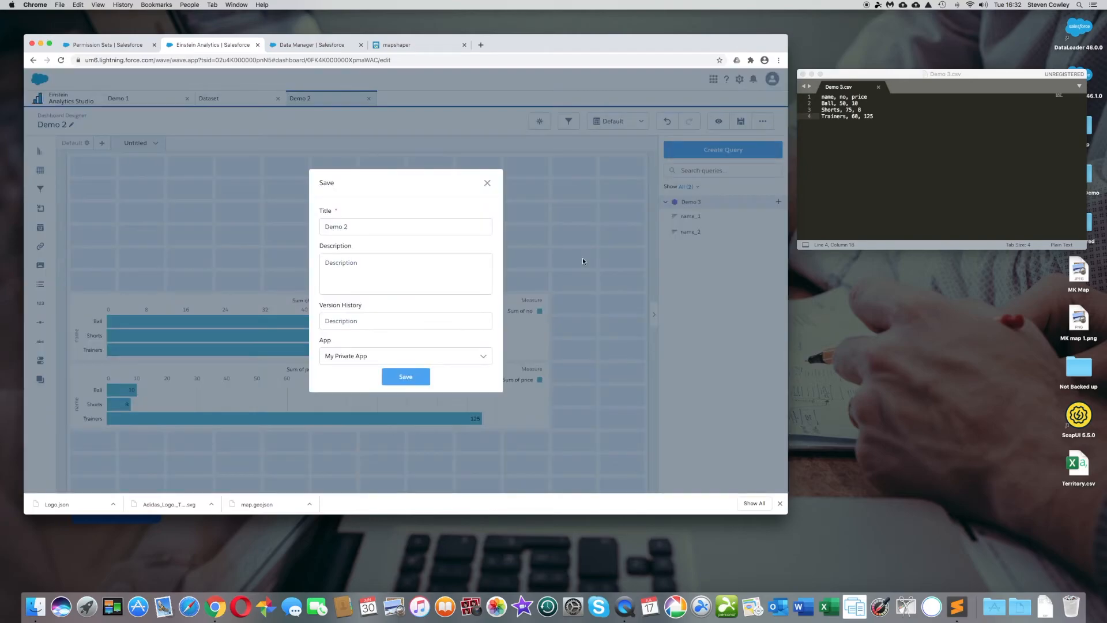
click(426, 370)
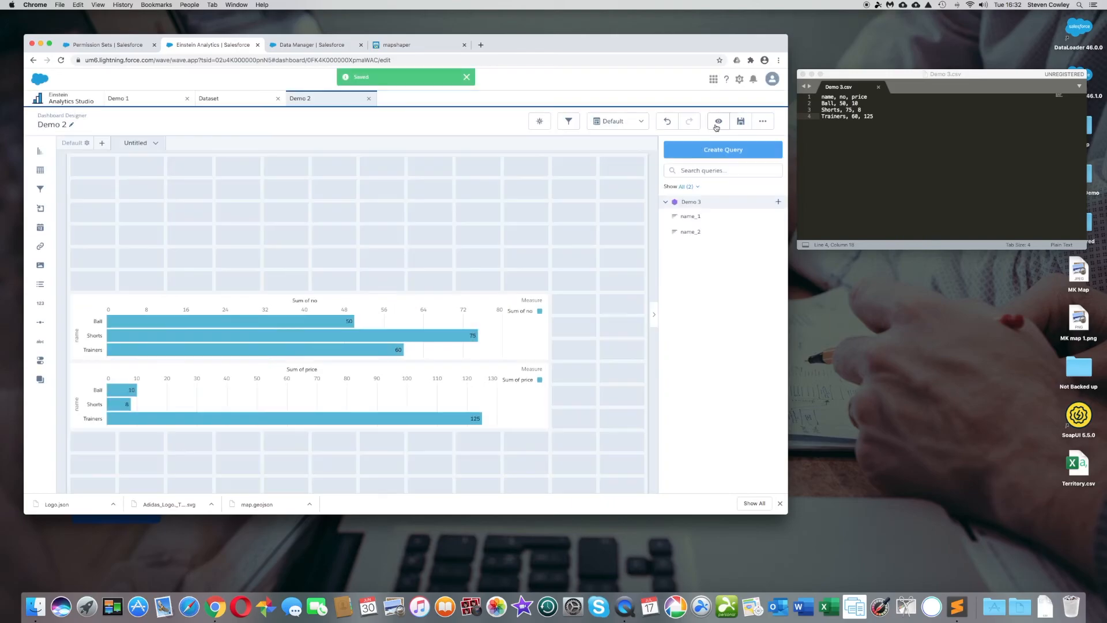
click(718, 122)
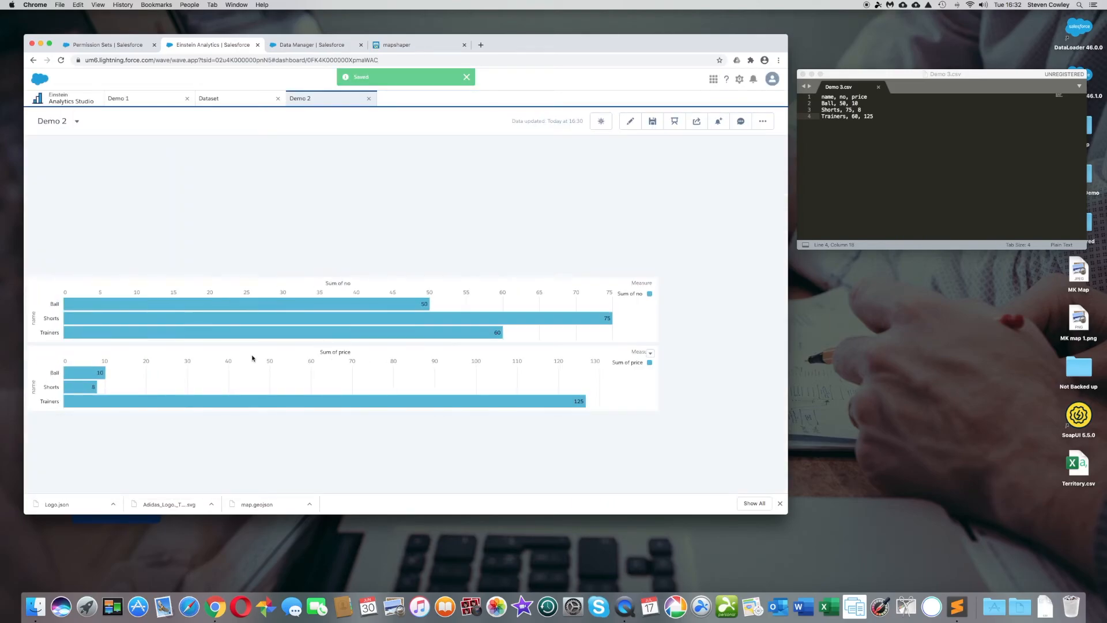
- Test the dashboard's cross-filtering by selecting Ball and Shorts in the sum of no chart and clearing the selection
click(283, 311)
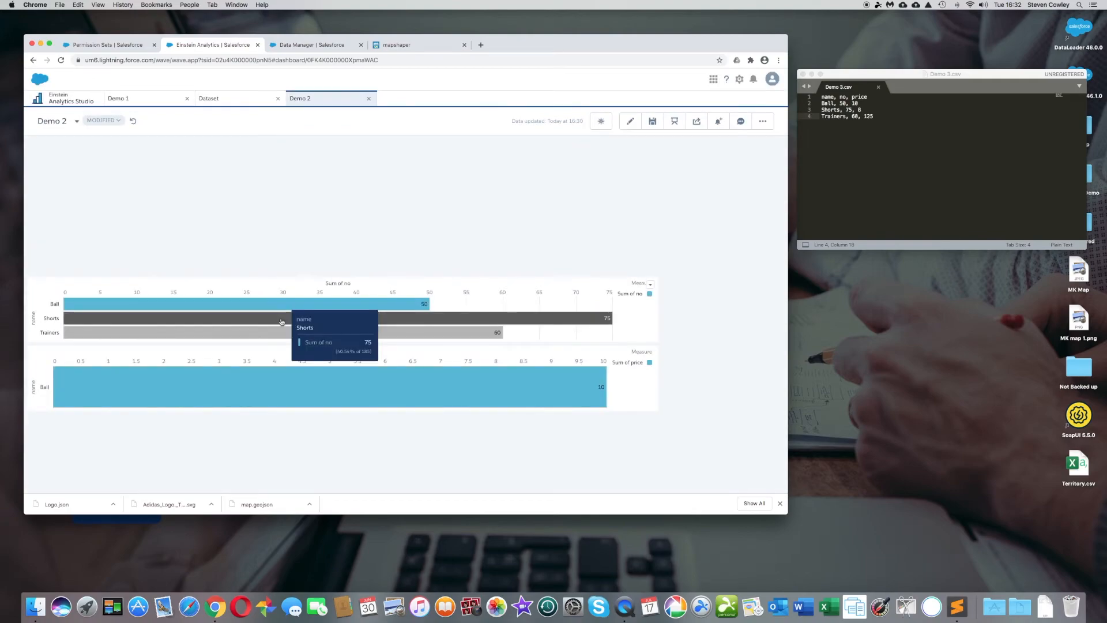
click(281, 320)
click(280, 319)
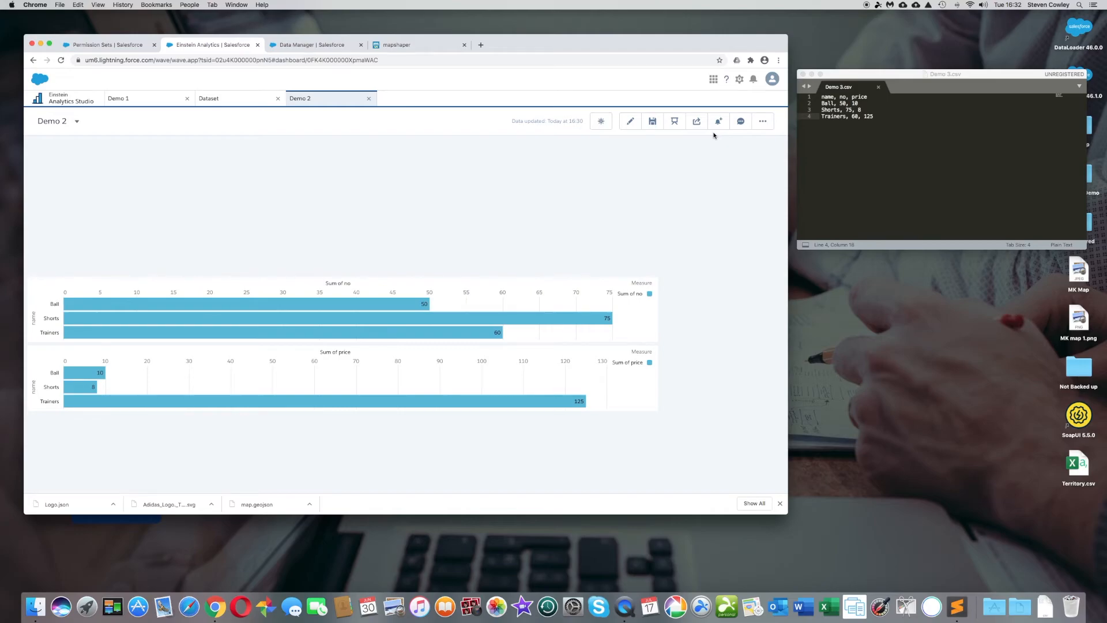
- Reopen the Demo 2 dashboard for editing and create a query on the Demo 3 dataset with the Map chart type
click(631, 121)
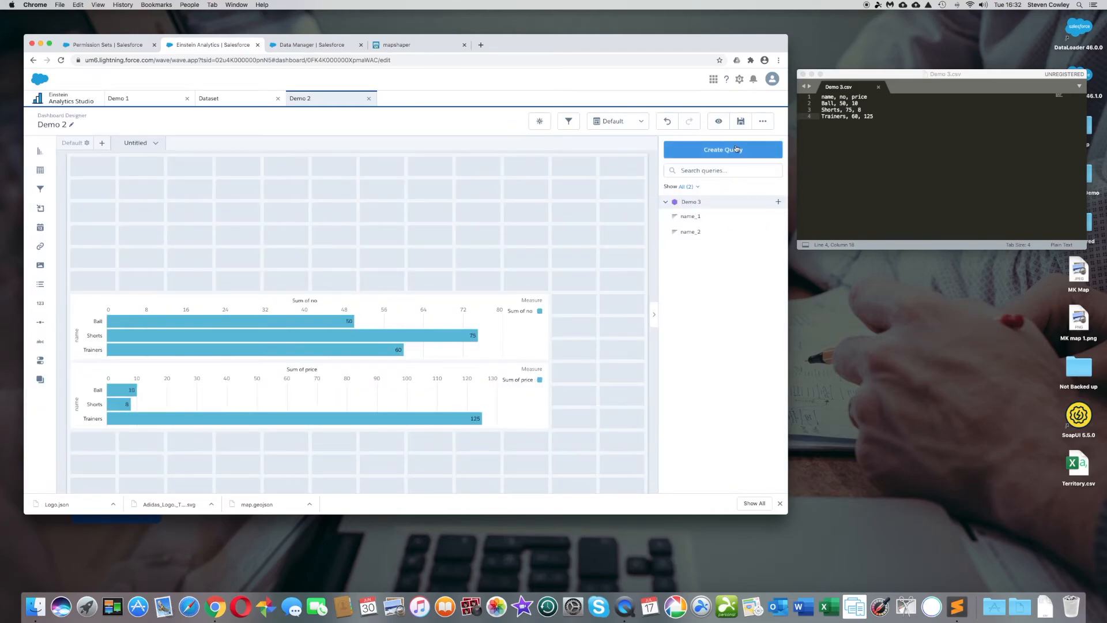
click(736, 148)
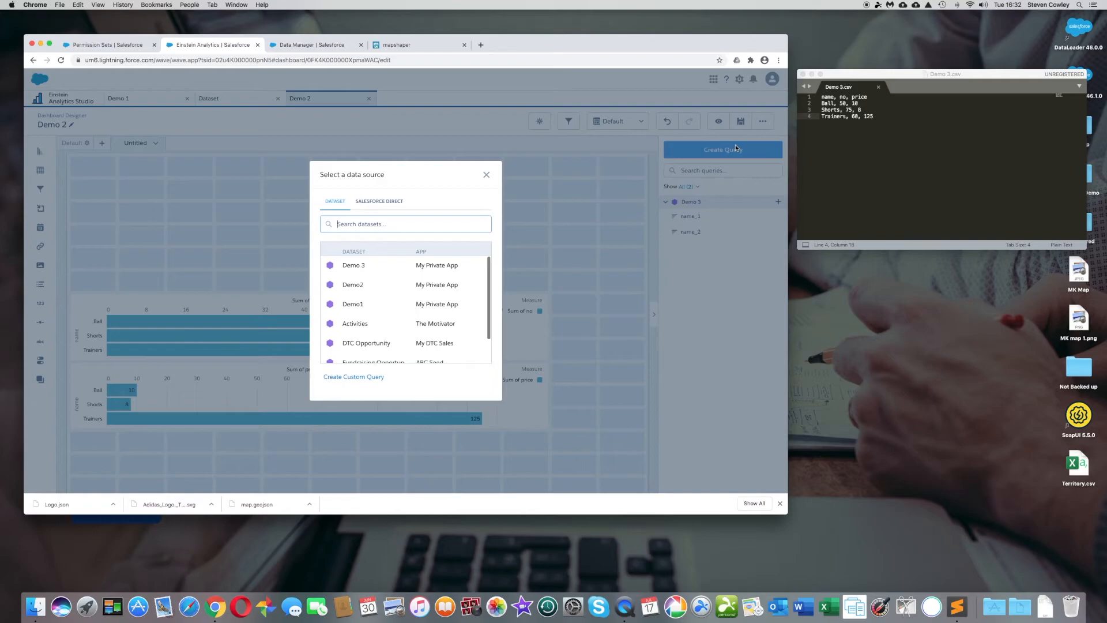
click(346, 269)
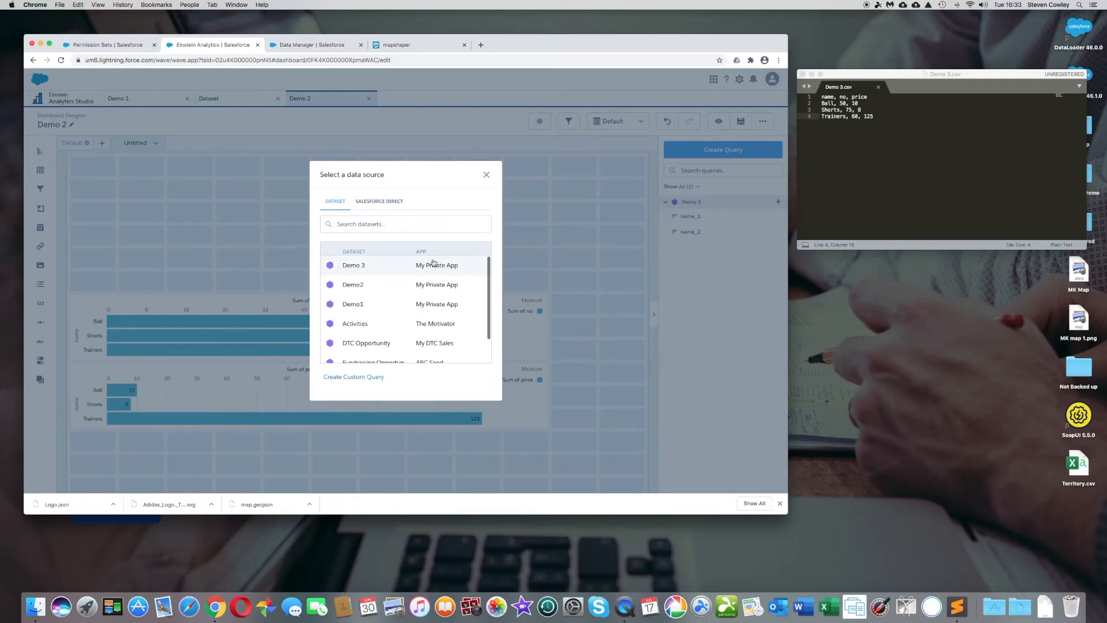
click(405, 262)
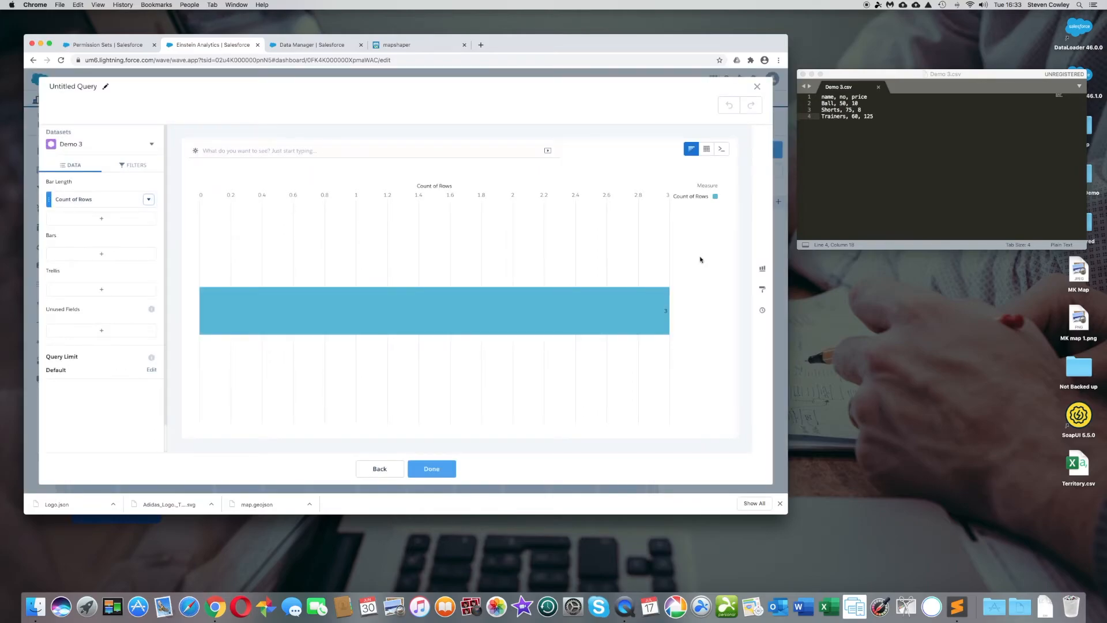
click(762, 269)
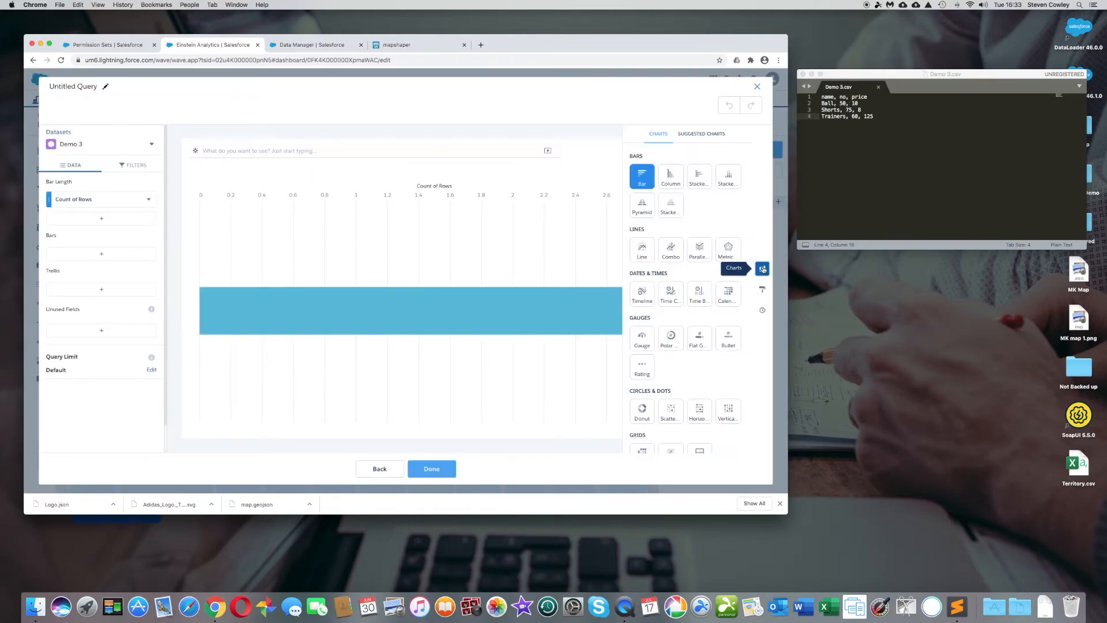
scroll(634, 389, down, 3)
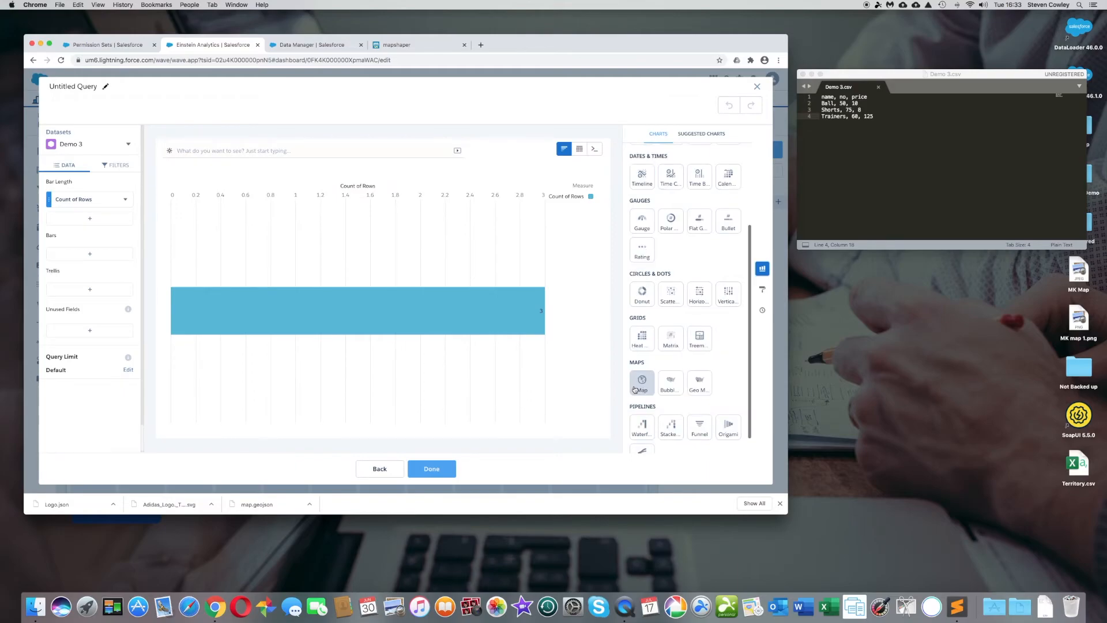
click(637, 388)
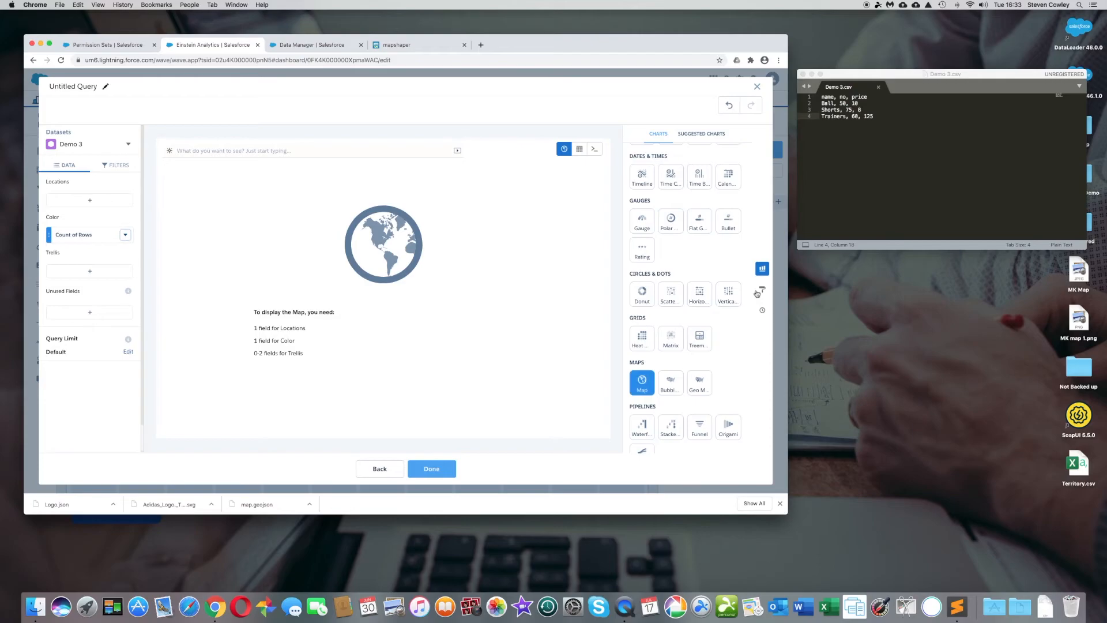
- Start a new custom map in the chart's formatting and upload Logo.json from Downloads as a GeoJSON labelled Logo
click(762, 291)
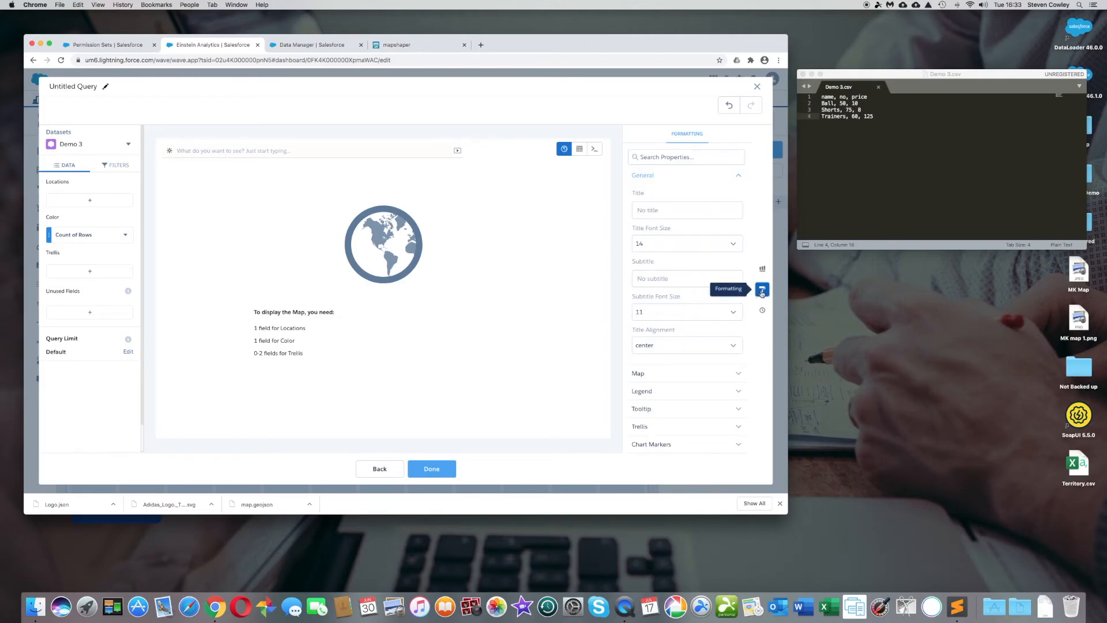
click(741, 374)
click(738, 395)
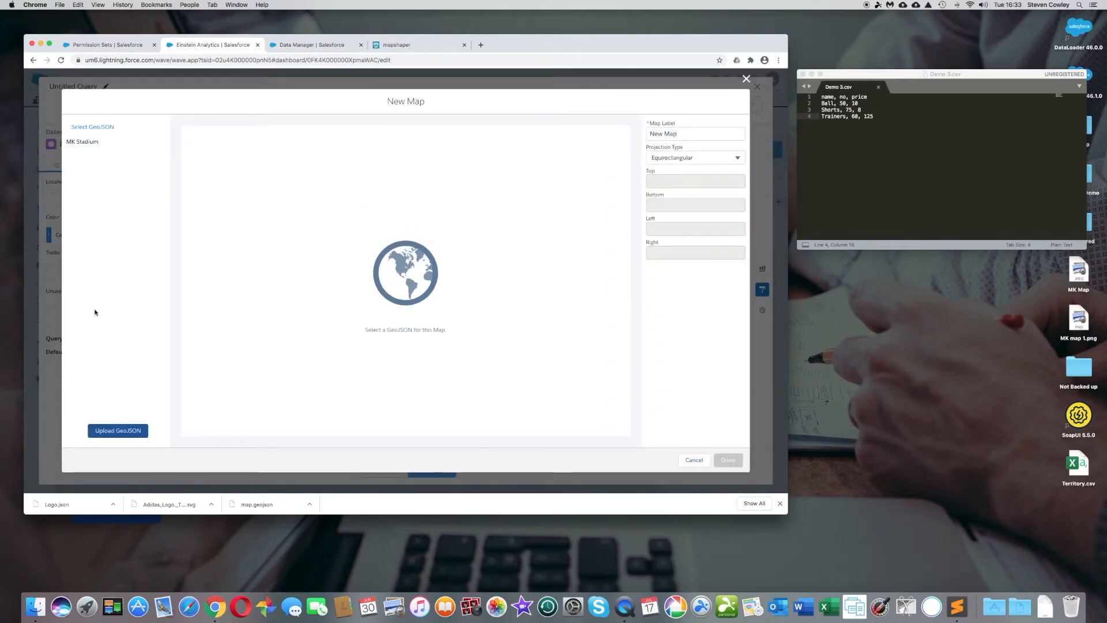
click(124, 436)
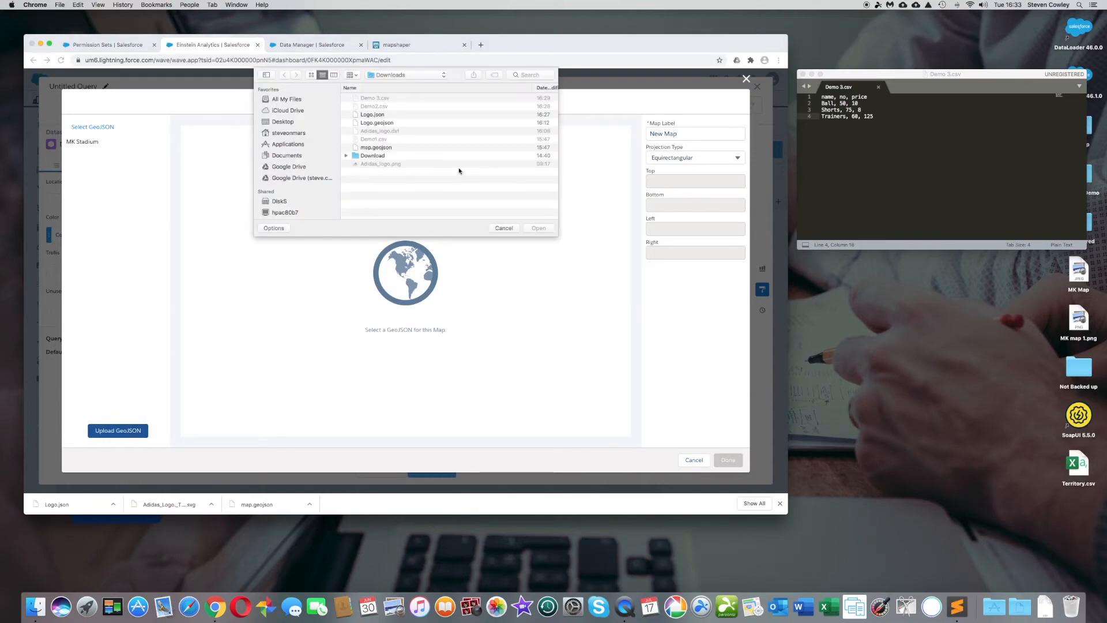
click(384, 115)
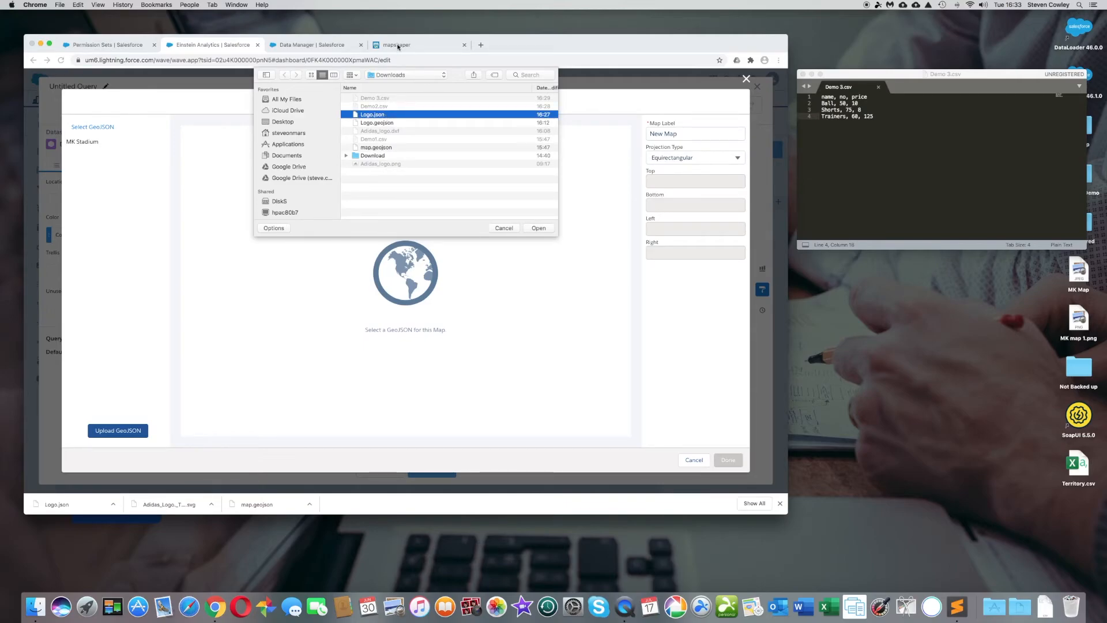
click(539, 228)
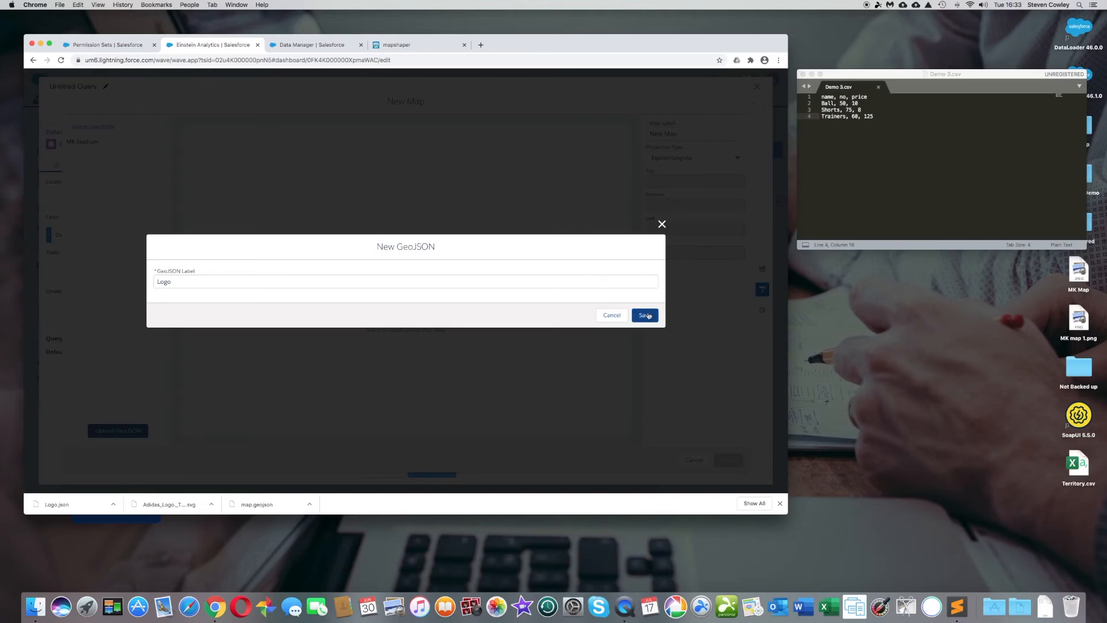
click(646, 316)
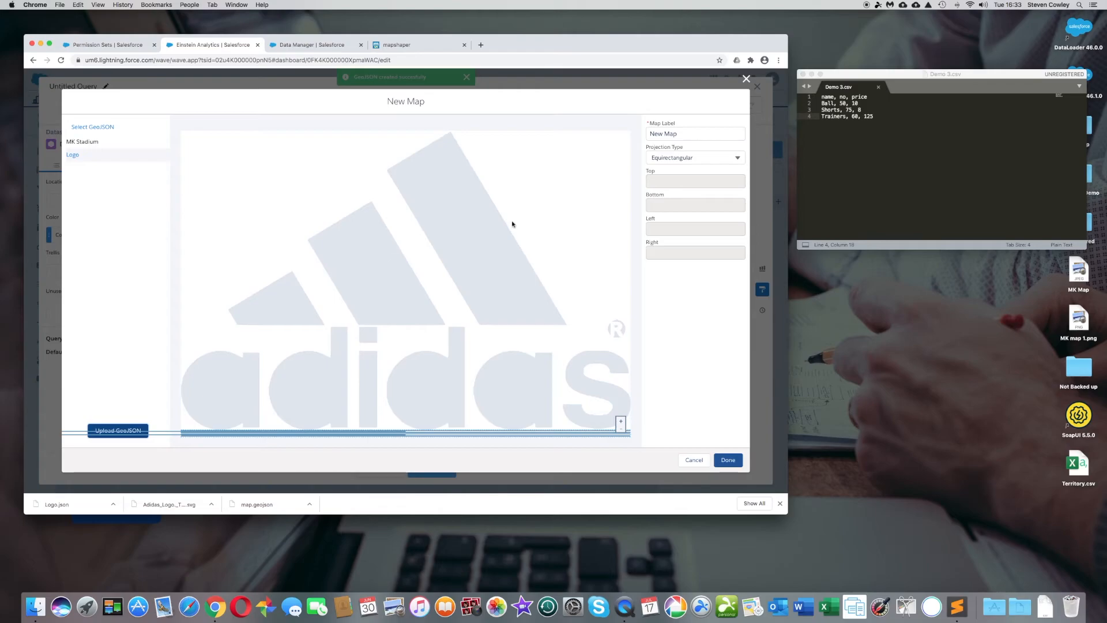
- Set the new map's label to Logo and create it with the Equirectangular projection
drag(691, 134, 642, 134)
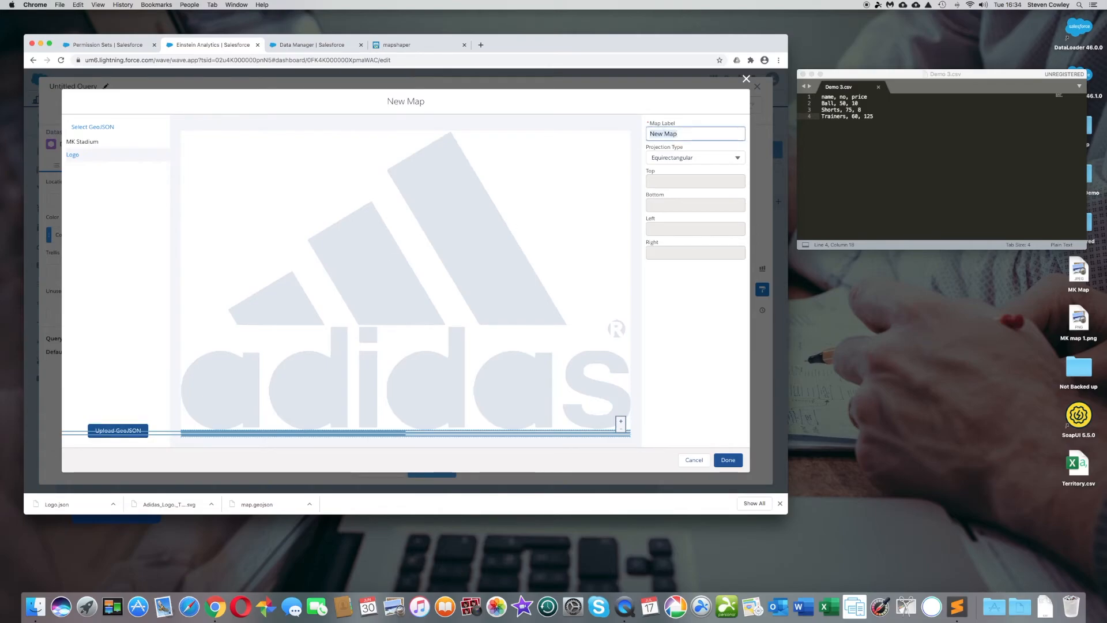
text(Logo)
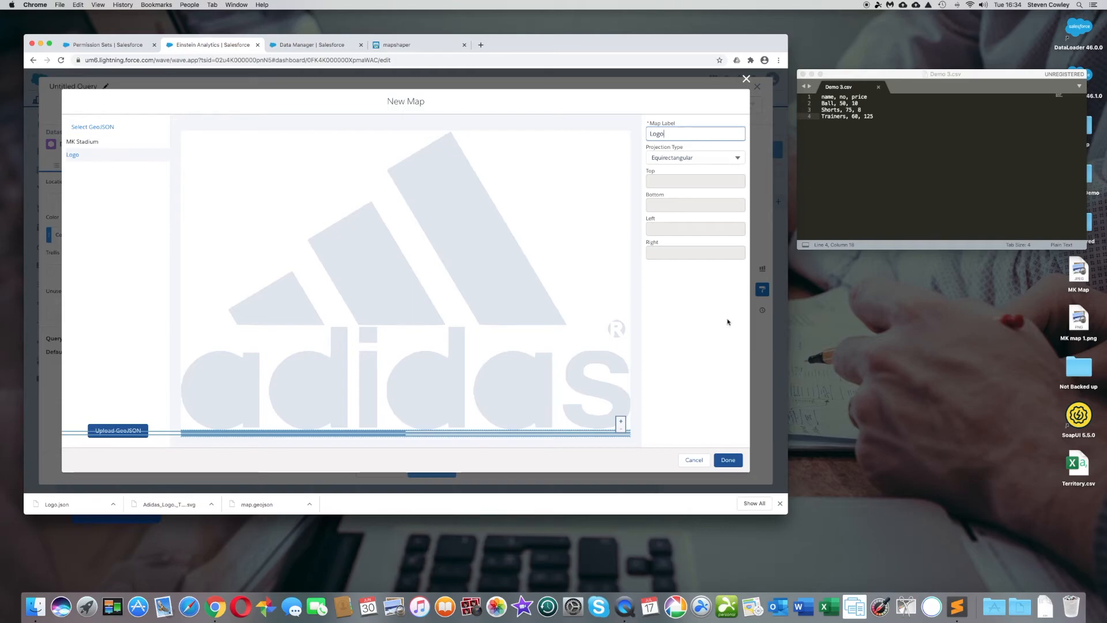
click(728, 460)
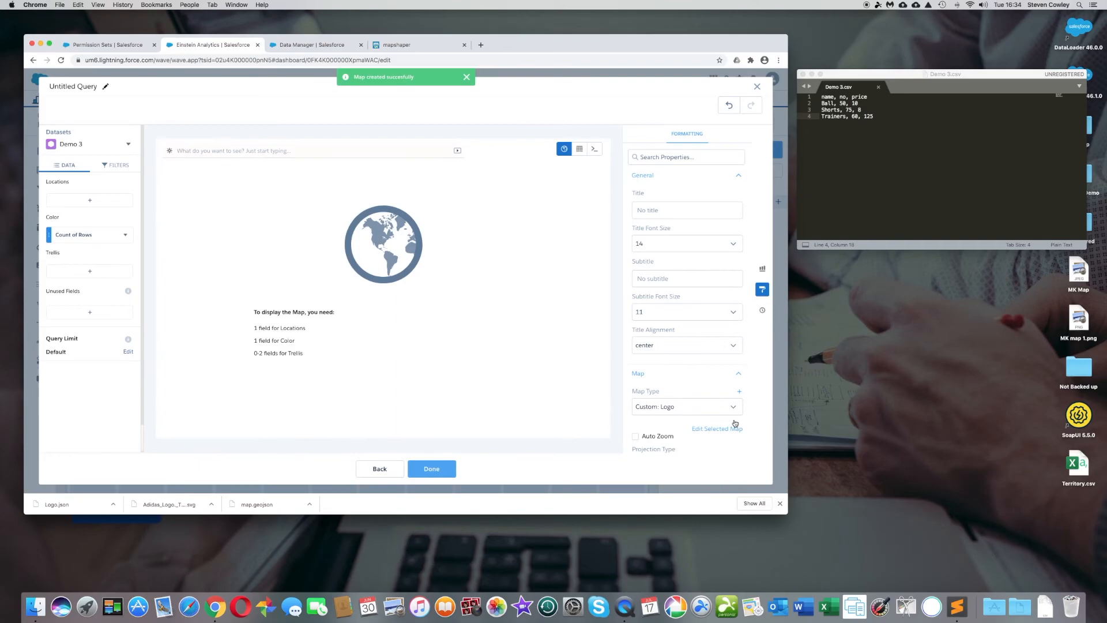
- Use name as the map's location field, colour it by sum of price, and finish the query
click(78, 202)
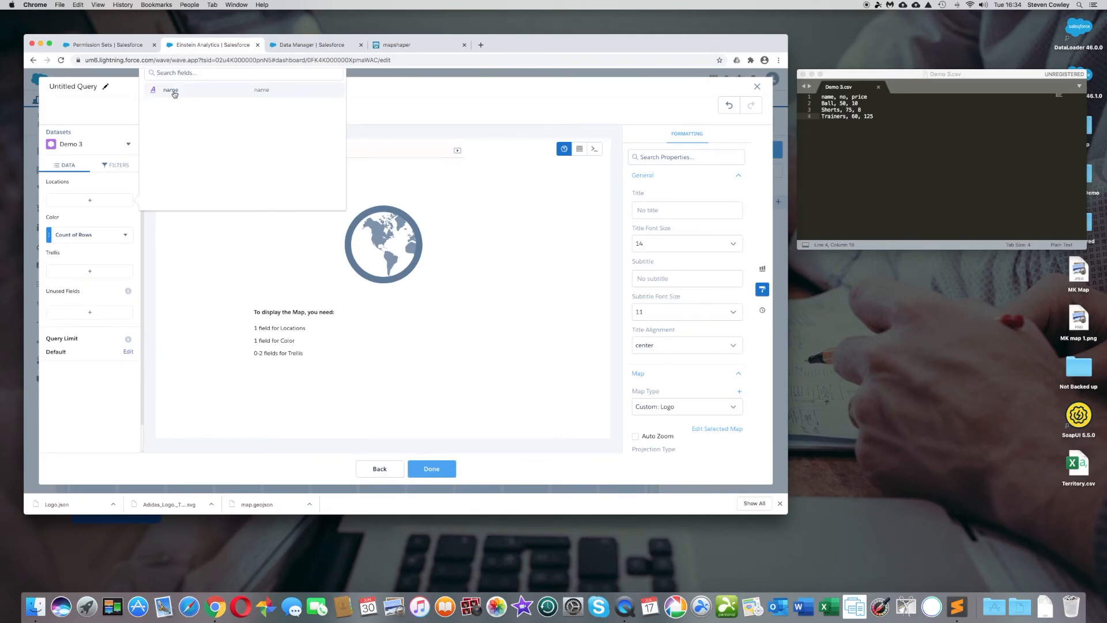
click(174, 93)
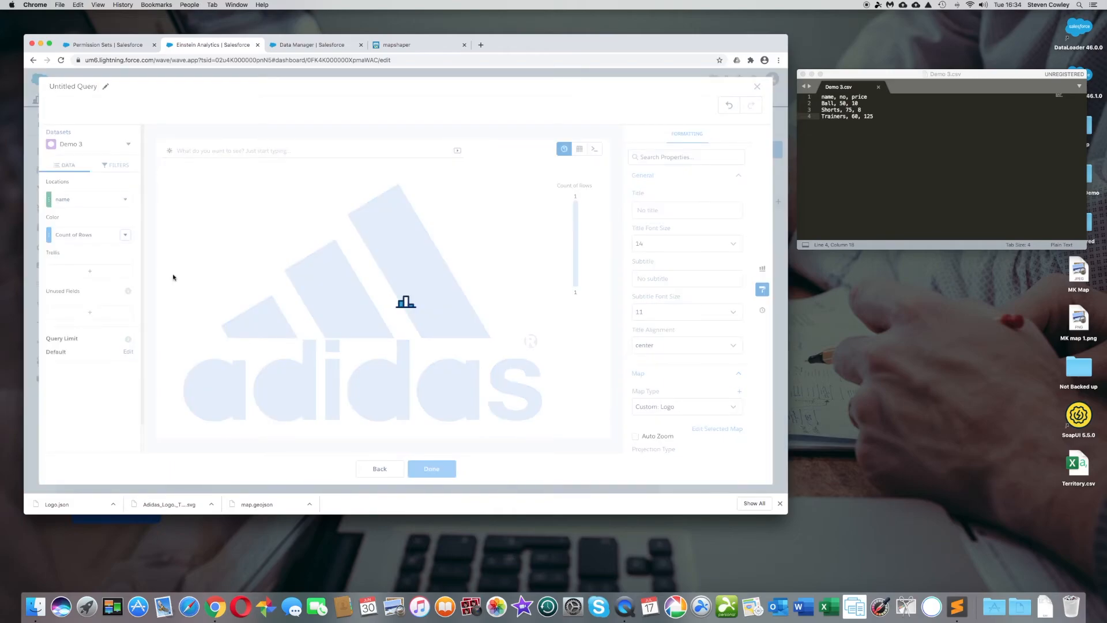
click(125, 235)
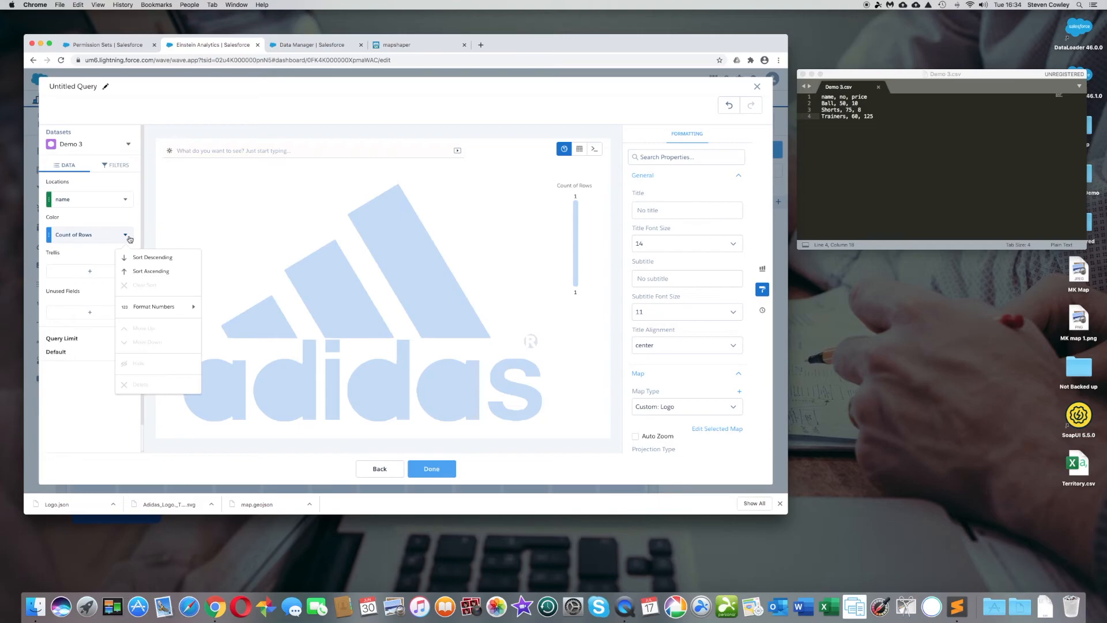
click(149, 267)
click(148, 277)
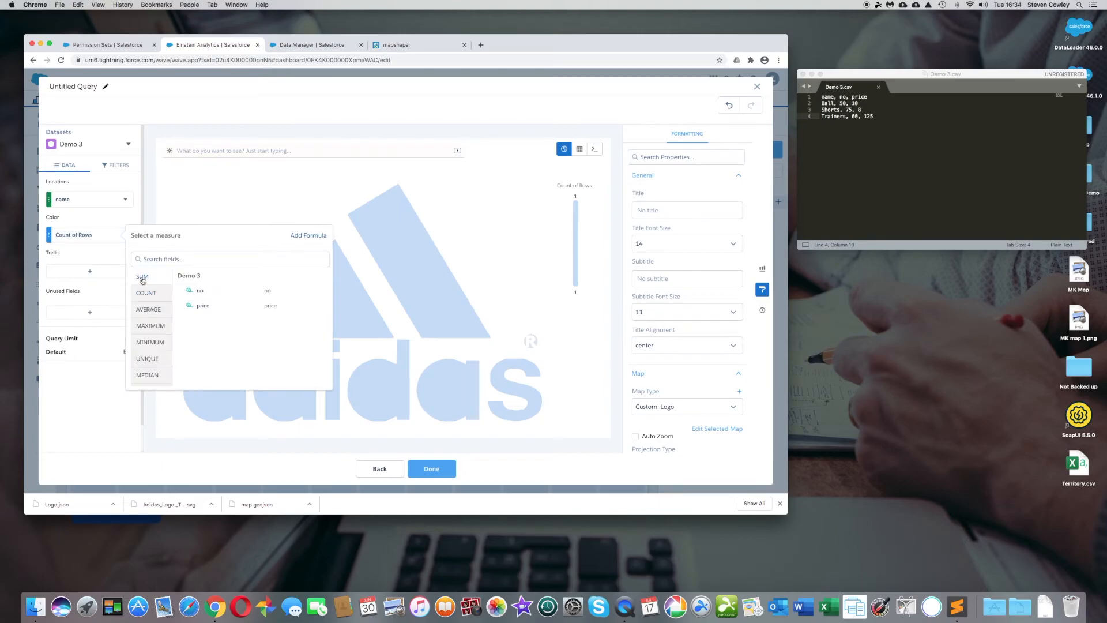
click(215, 309)
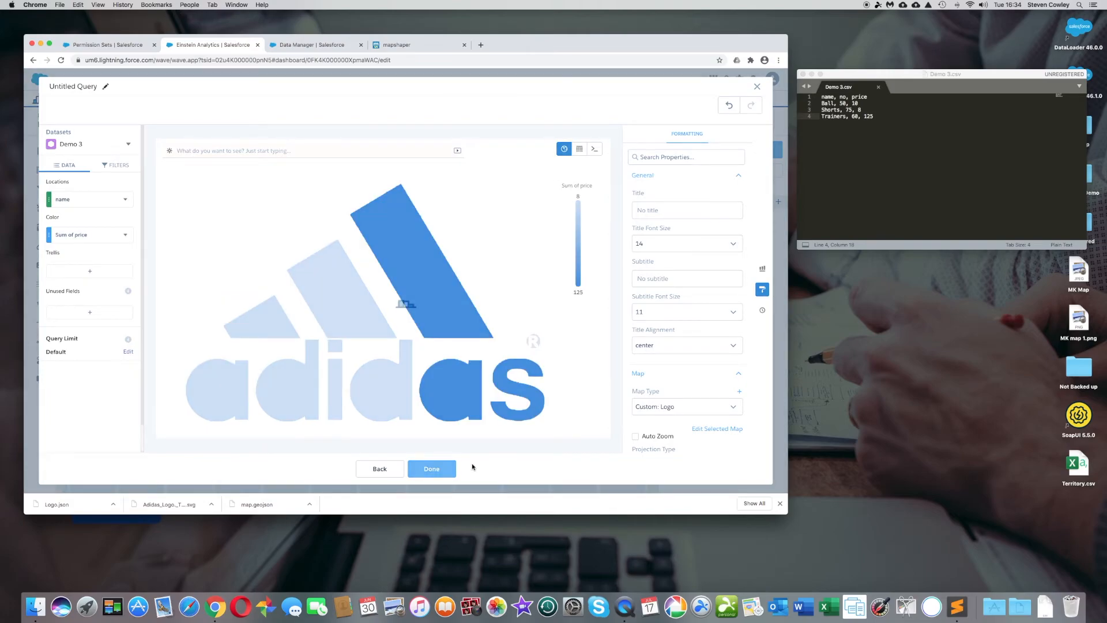
click(443, 471)
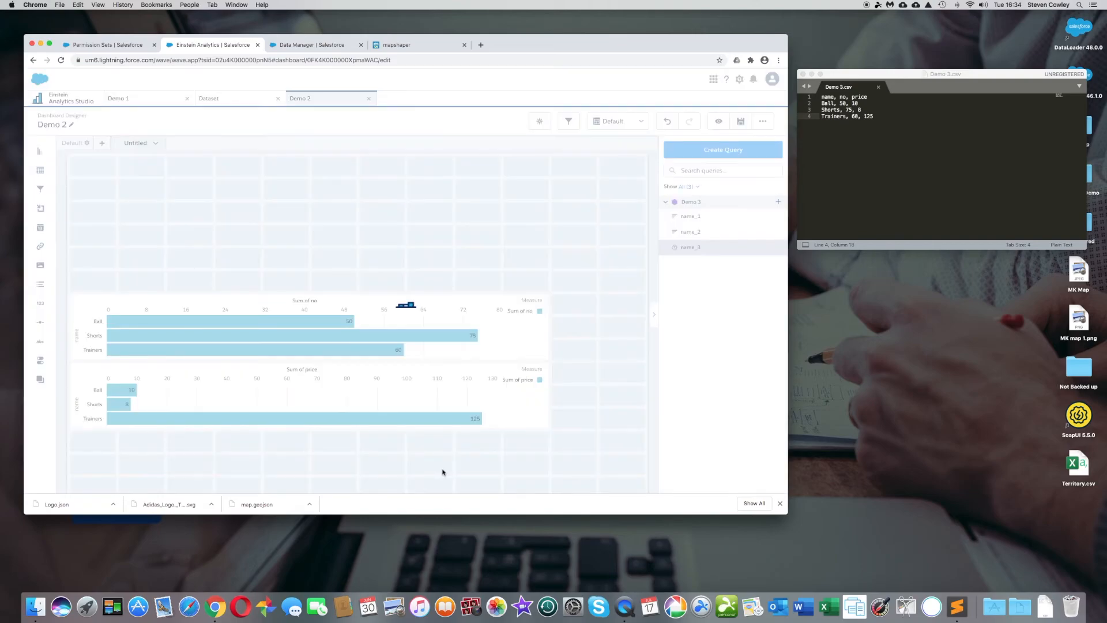
- Place the logo map above the two bar charts, matching their ten-column width, and hide its legend
drag(691, 248, 226, 226)
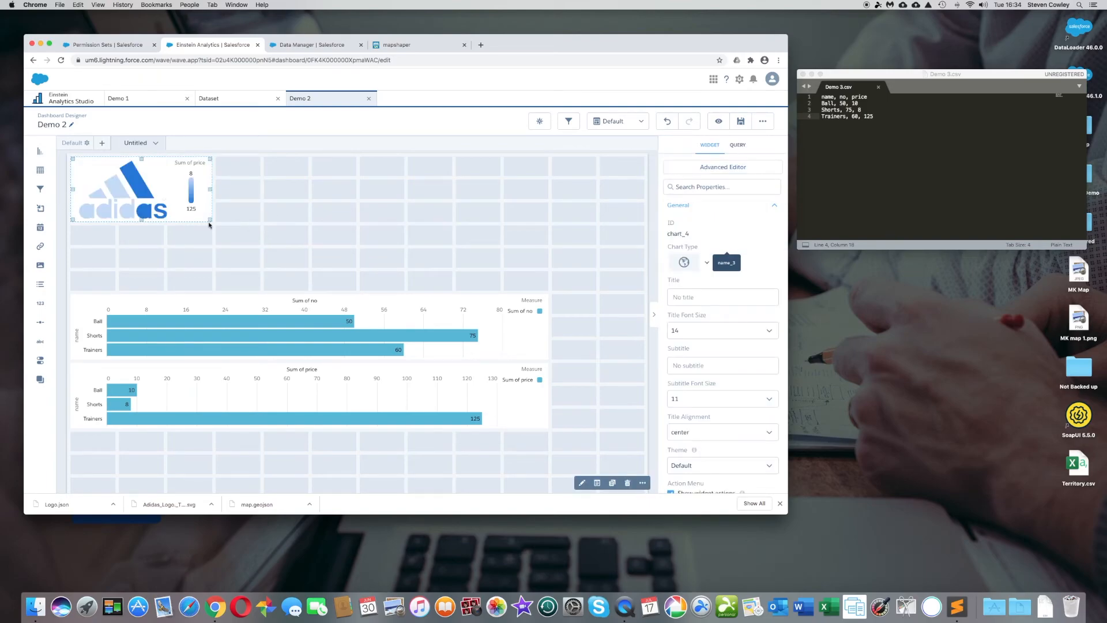
drag(221, 225, 522, 284)
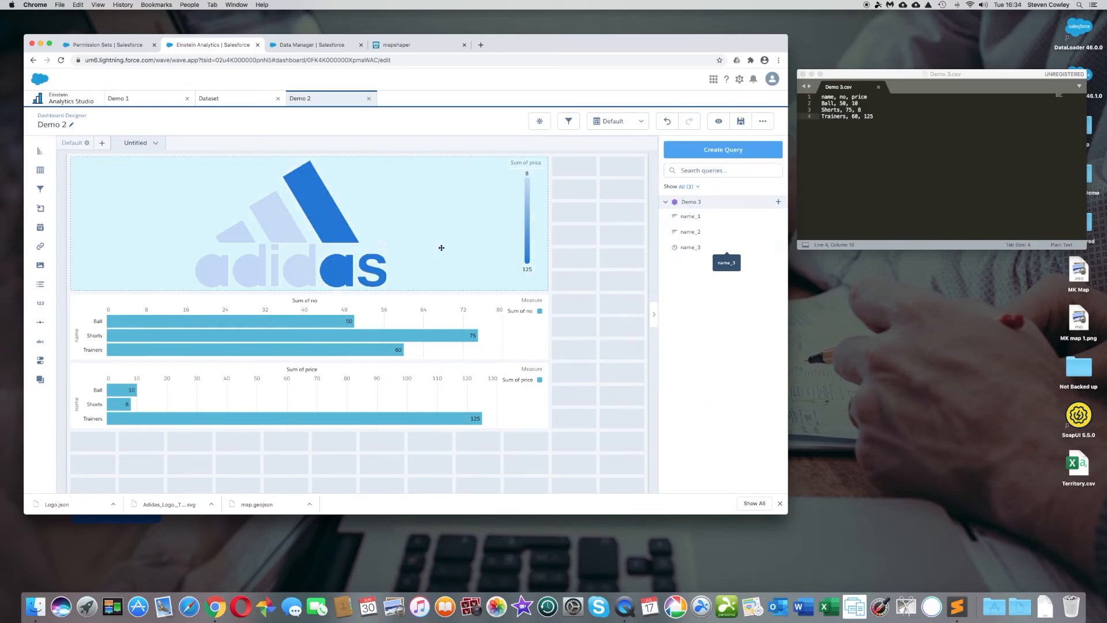
scroll(732, 382, down, 3)
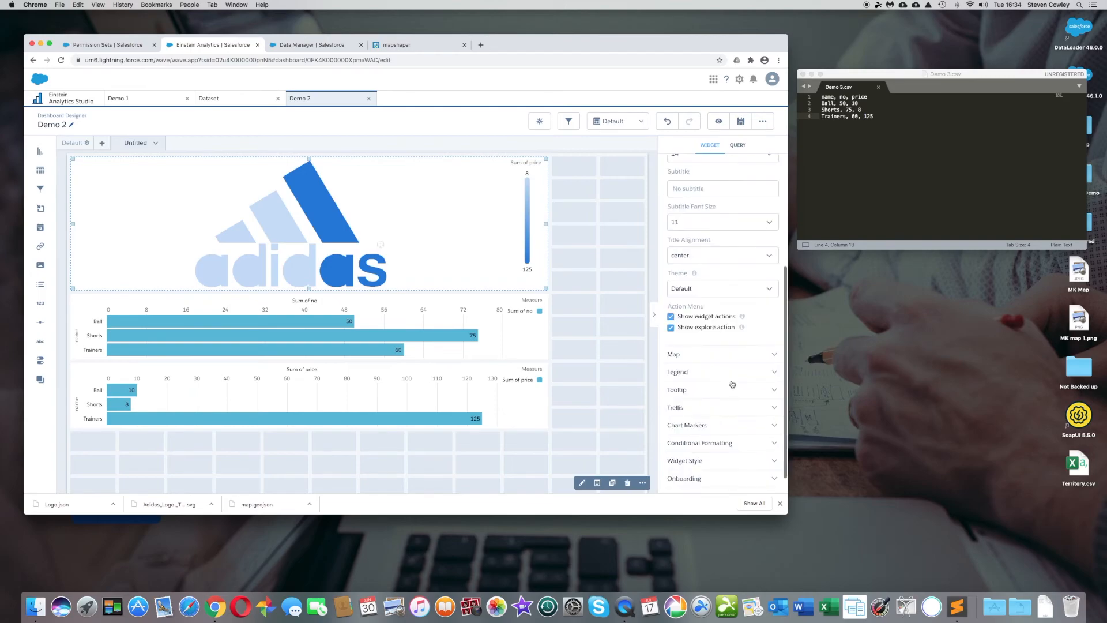
click(730, 374)
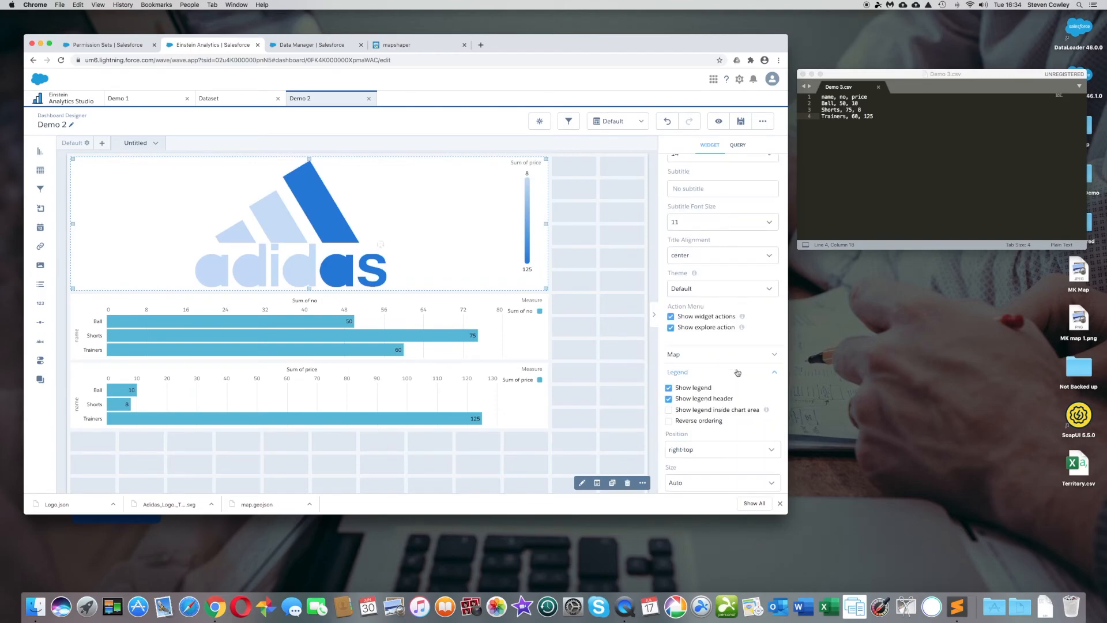
click(670, 388)
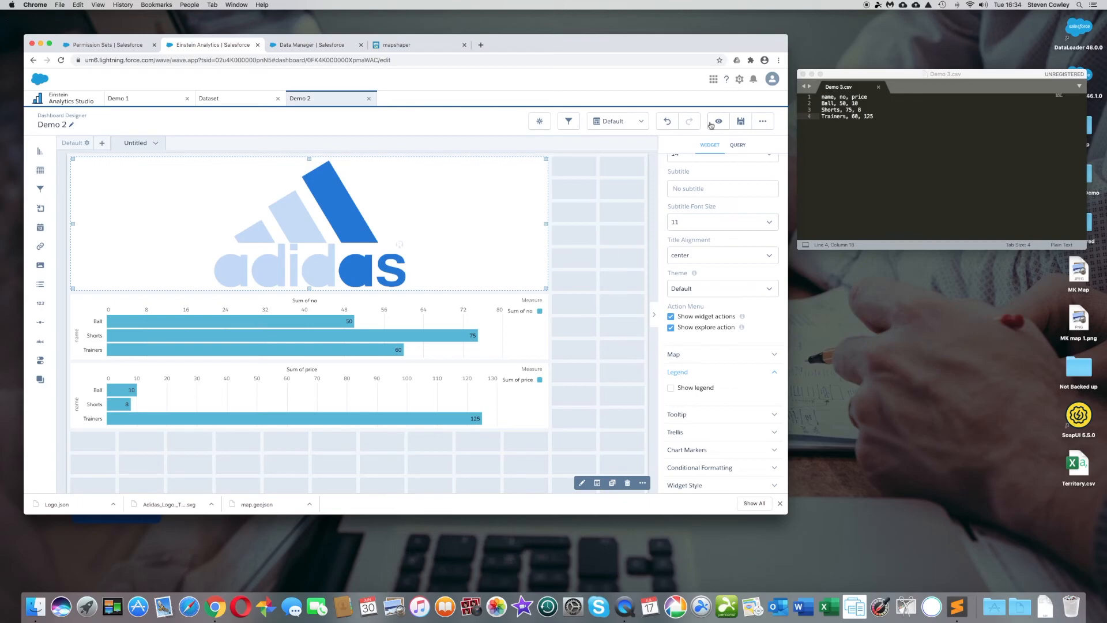
- Save the Demo 2 dashboard in My Private App with the logo map and preview it
click(741, 121)
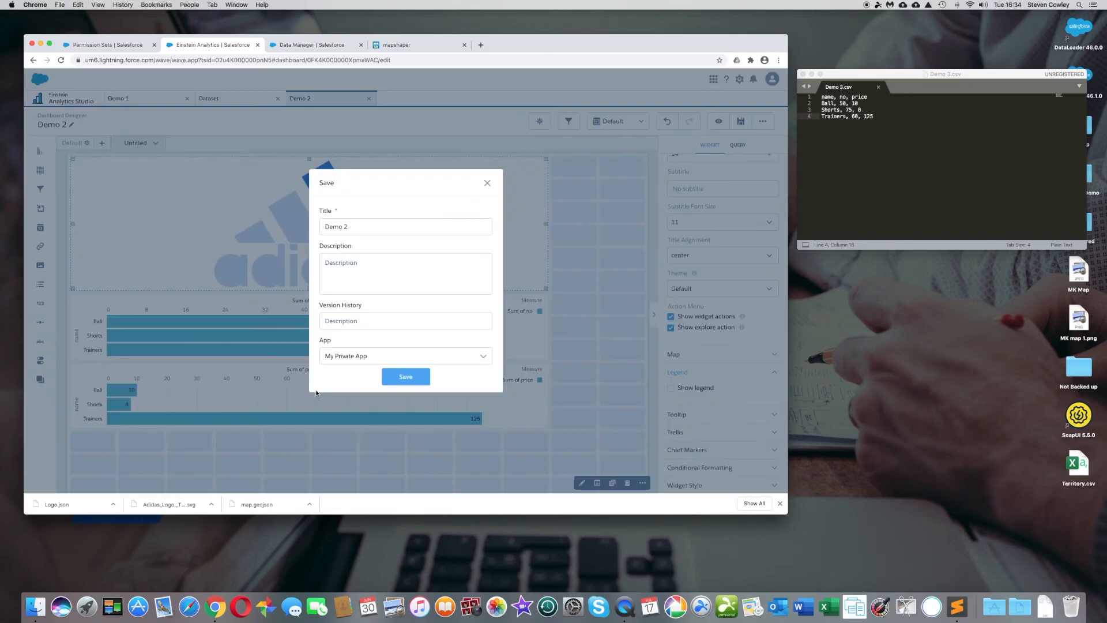
click(405, 376)
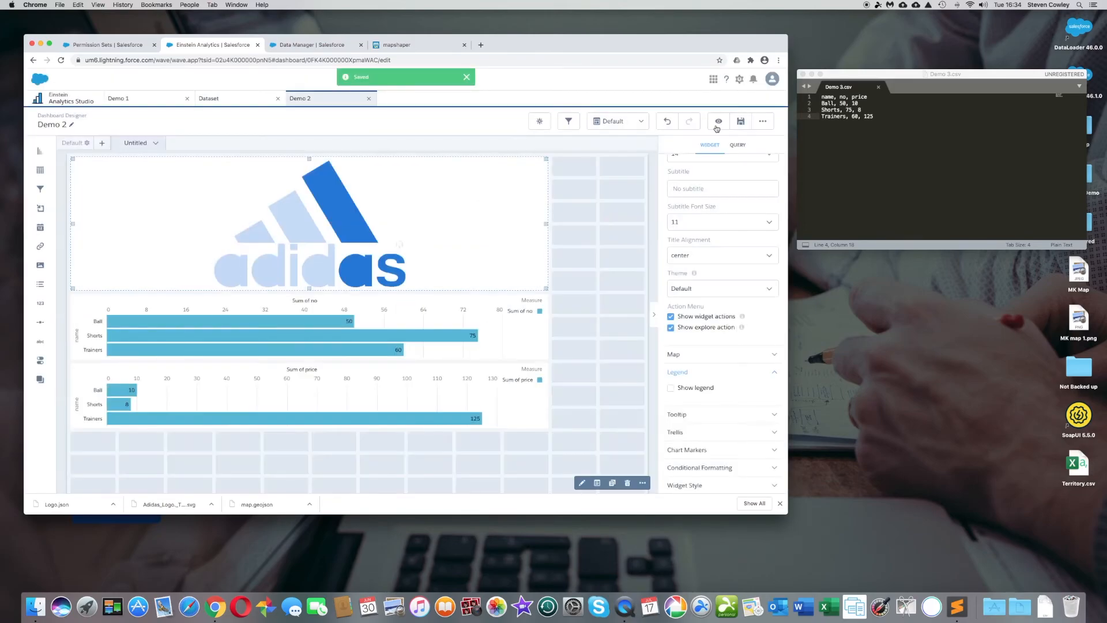
click(718, 122)
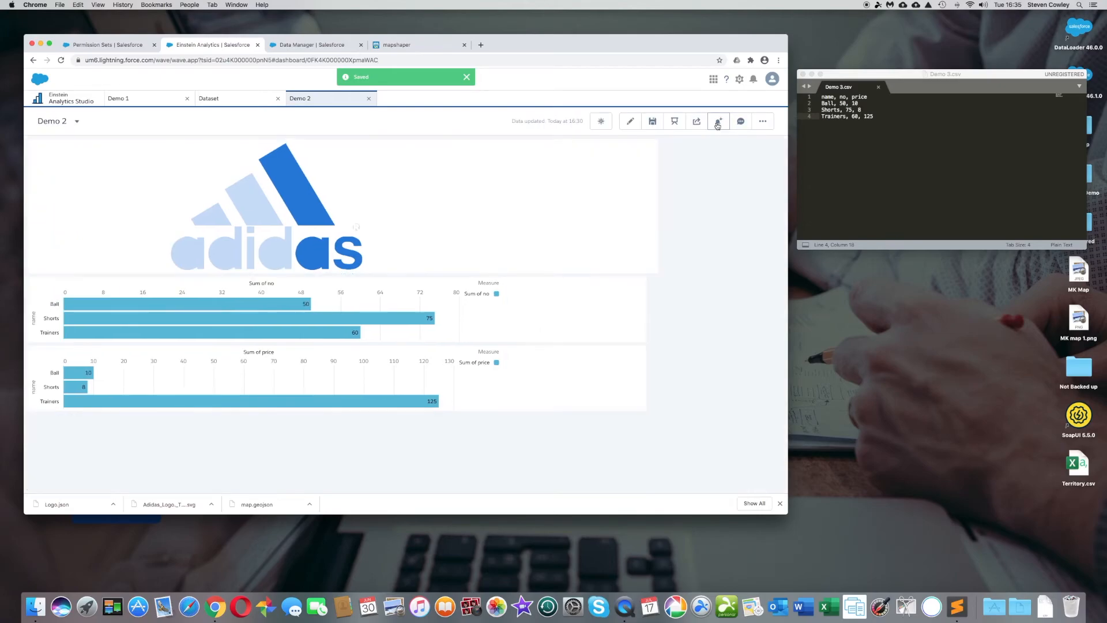
- Test the cross-filtering by selecting and clearing the logo's Ball area, followed by the Shorts bar in the sum of no chart
click(301, 254)
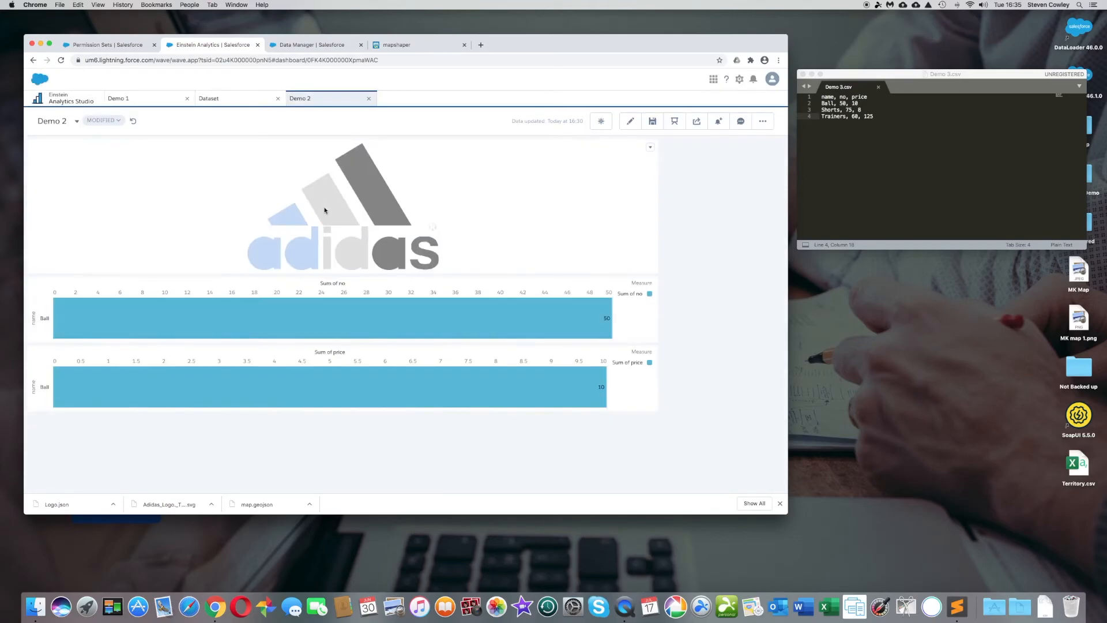
click(295, 219)
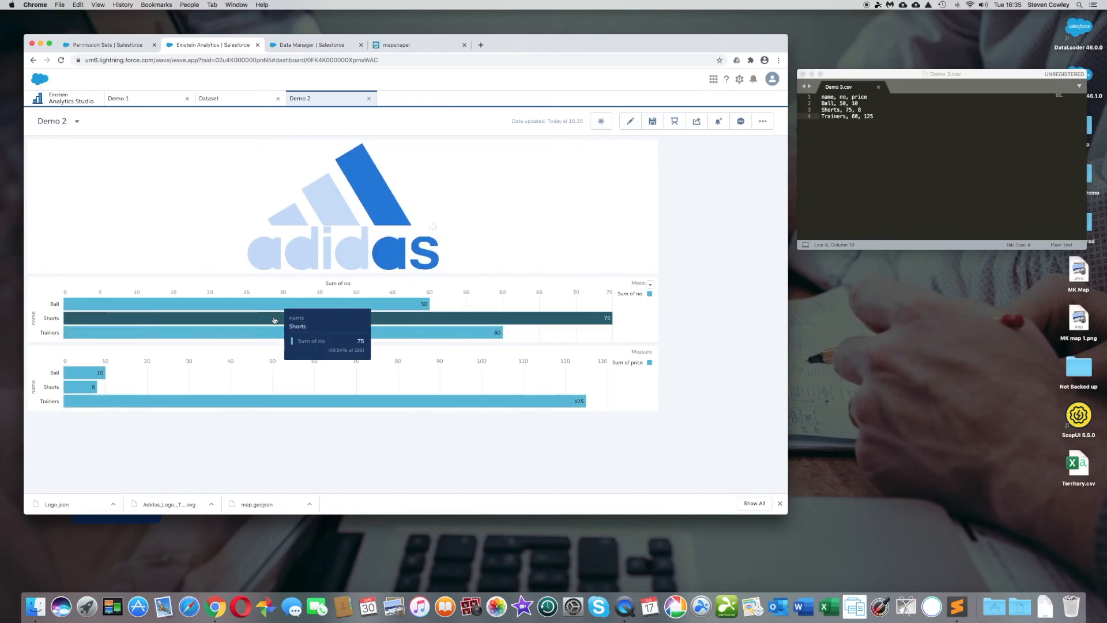
click(275, 320)
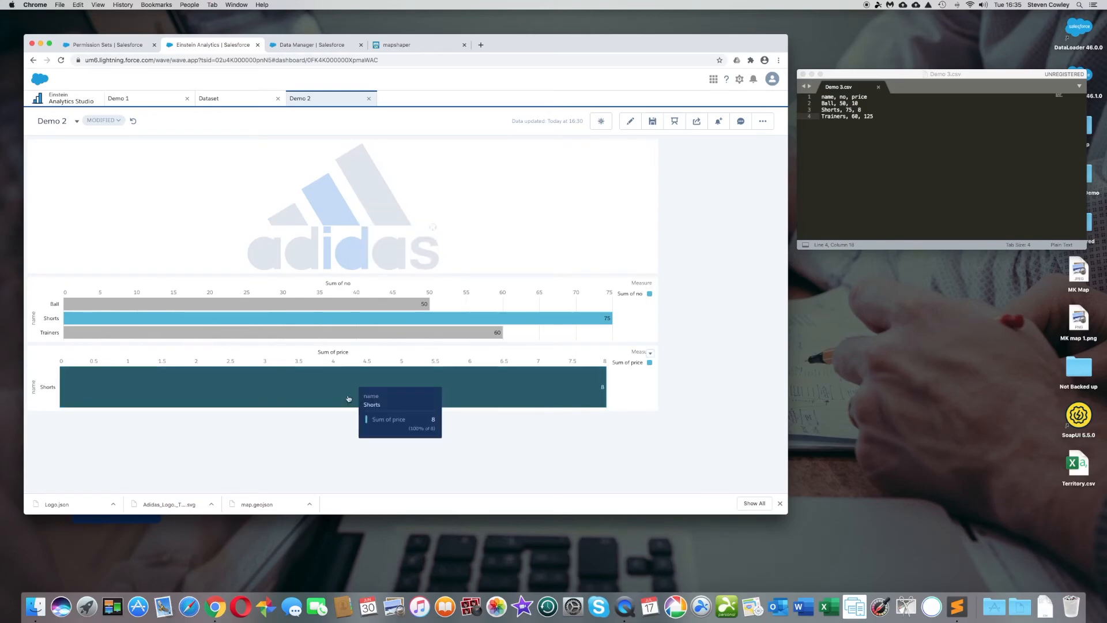
- Clear the Shorts filter and retest the cross-filtering by selecting and clearing the Ball area on the logo map
click(371, 325)
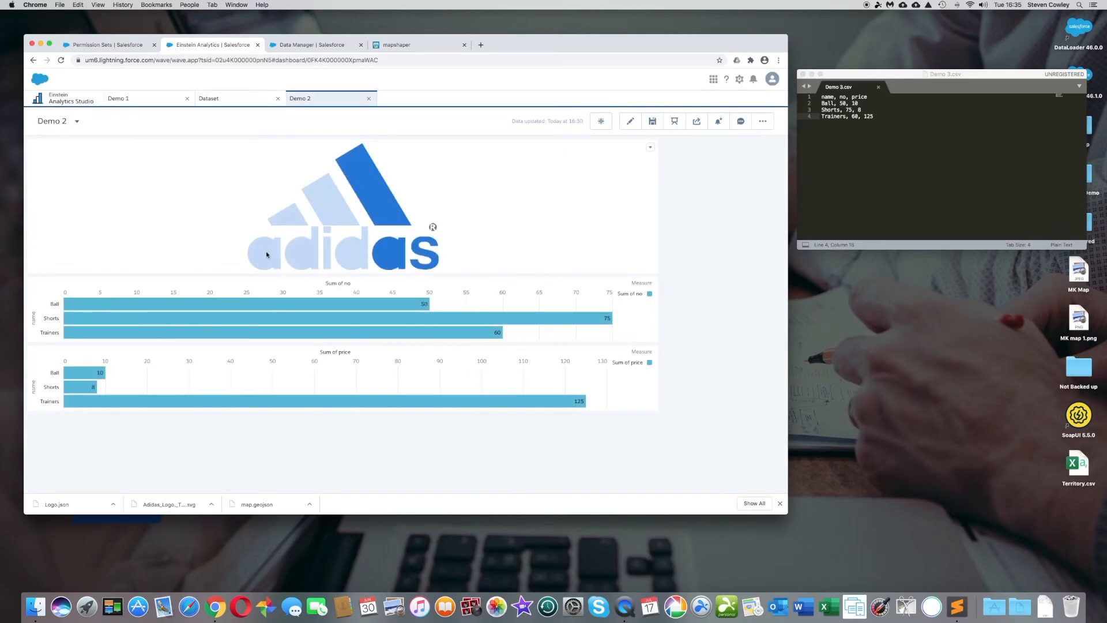
click(266, 254)
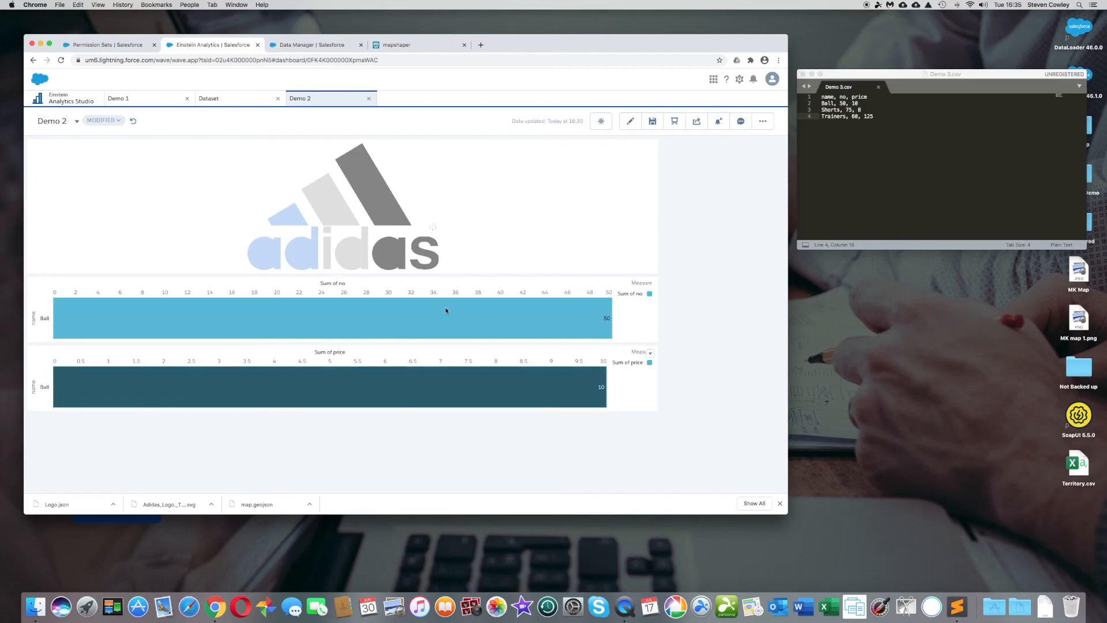
click(286, 221)
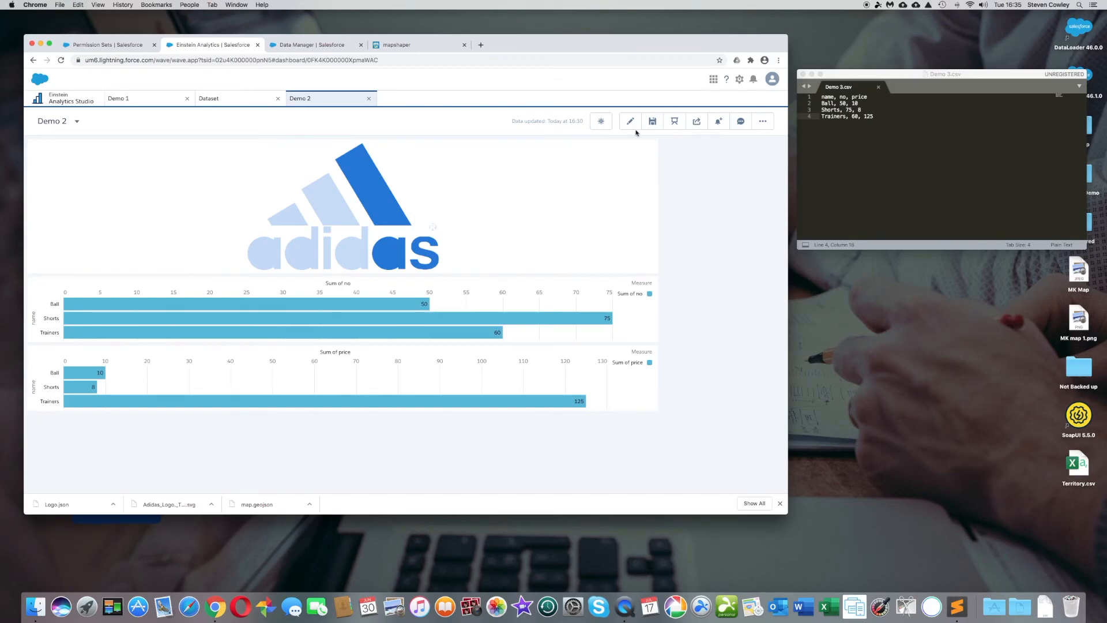
- Edit the Demo 2 dashboard and apply conditional formatting to the logo map based on Sum of price
click(631, 122)
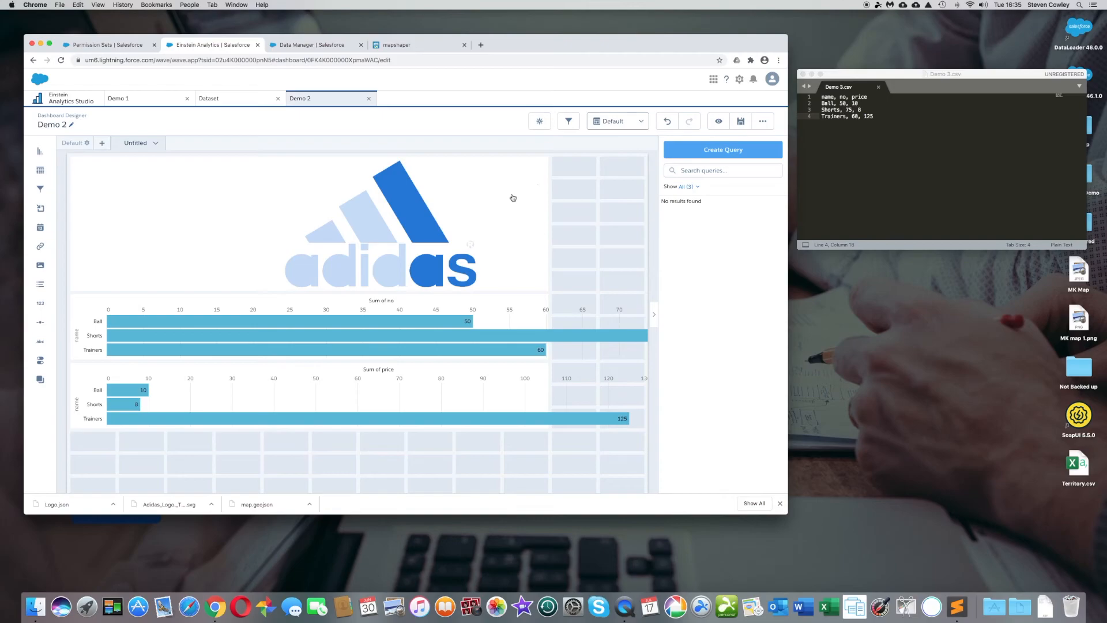
click(465, 215)
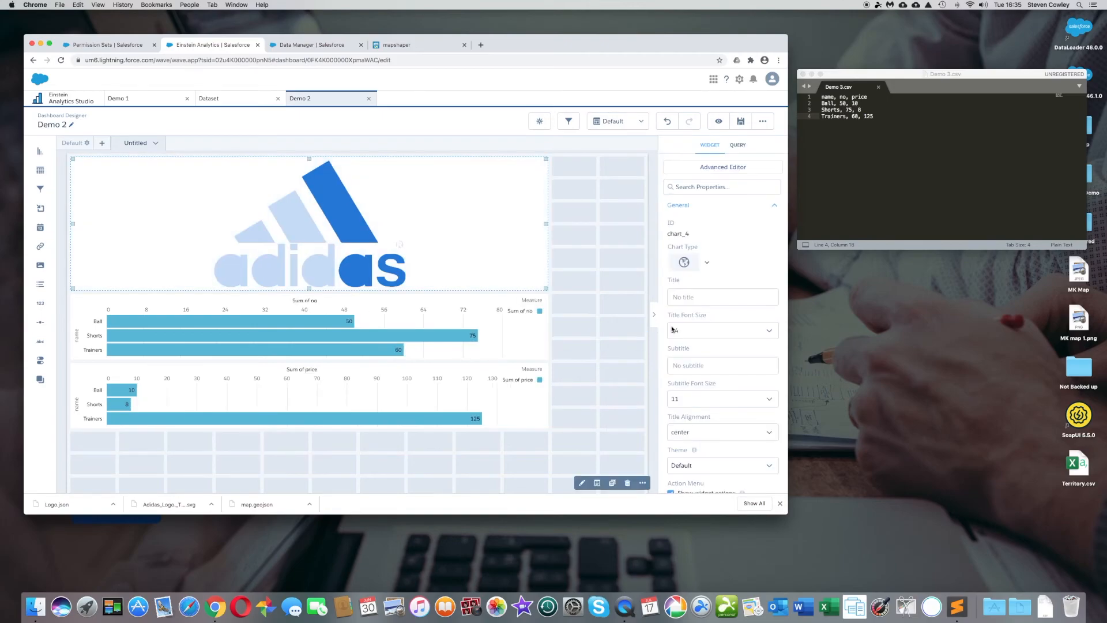
scroll(741, 332, down, 5)
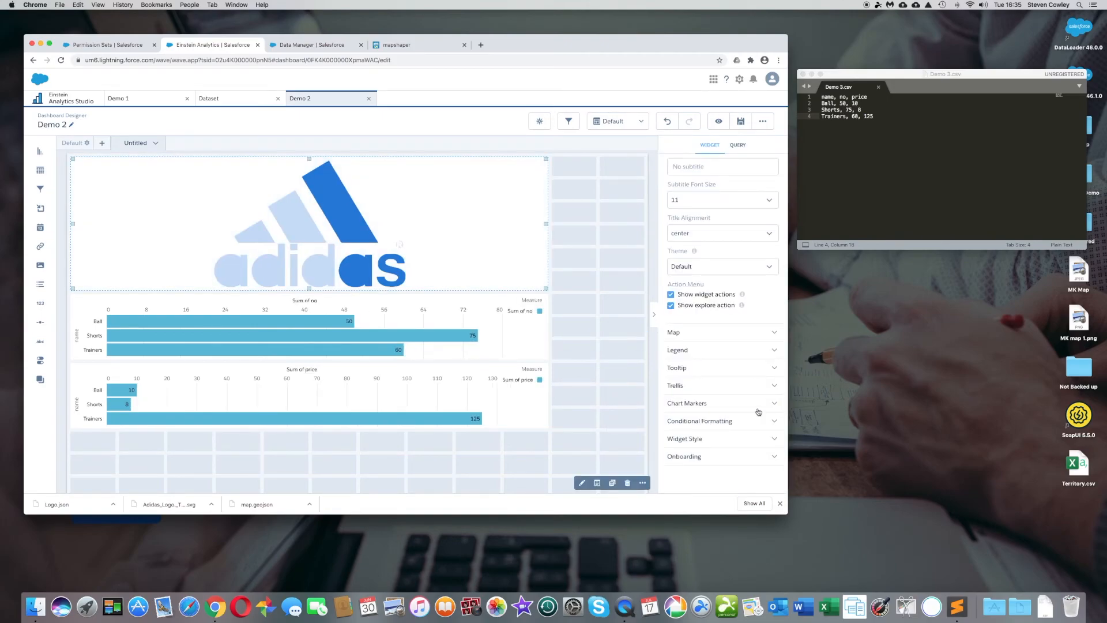
click(755, 420)
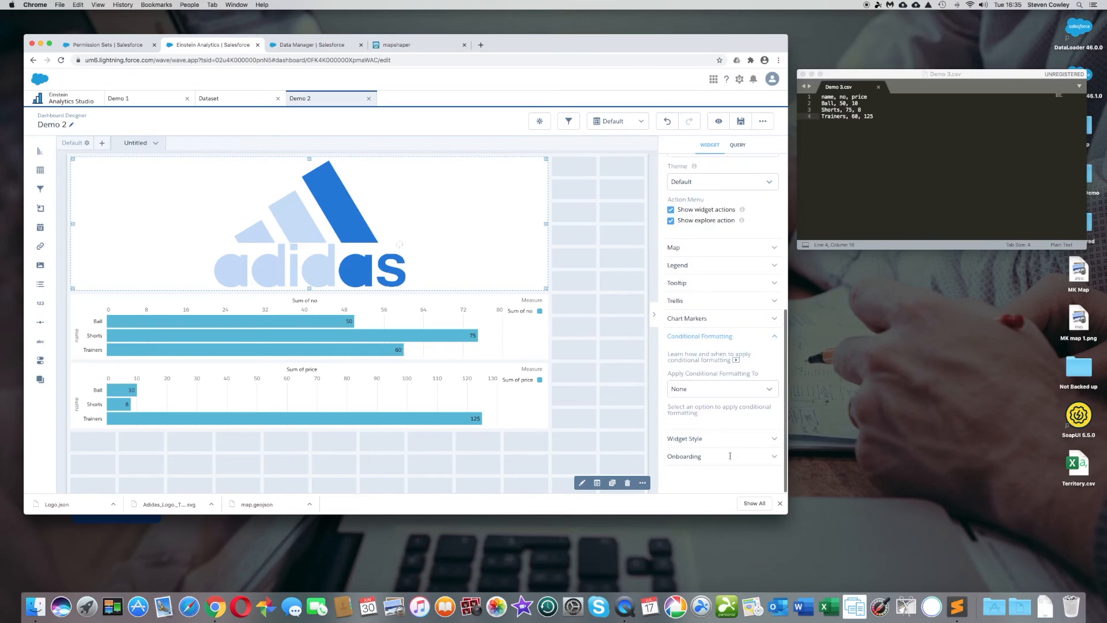
click(770, 392)
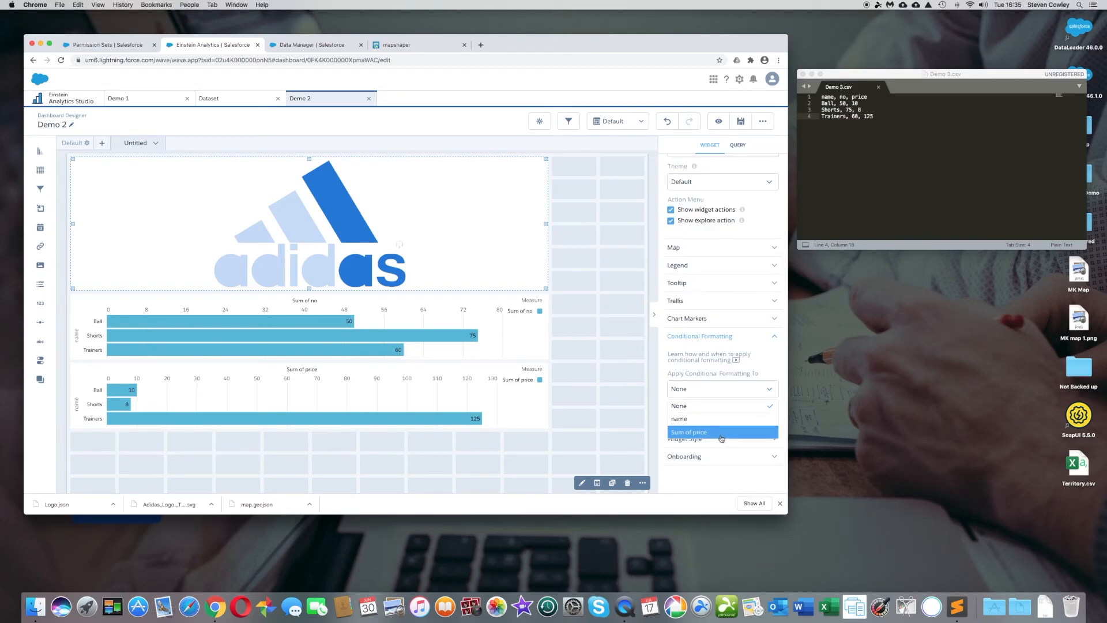
click(721, 438)
scroll(713, 407, down, 1)
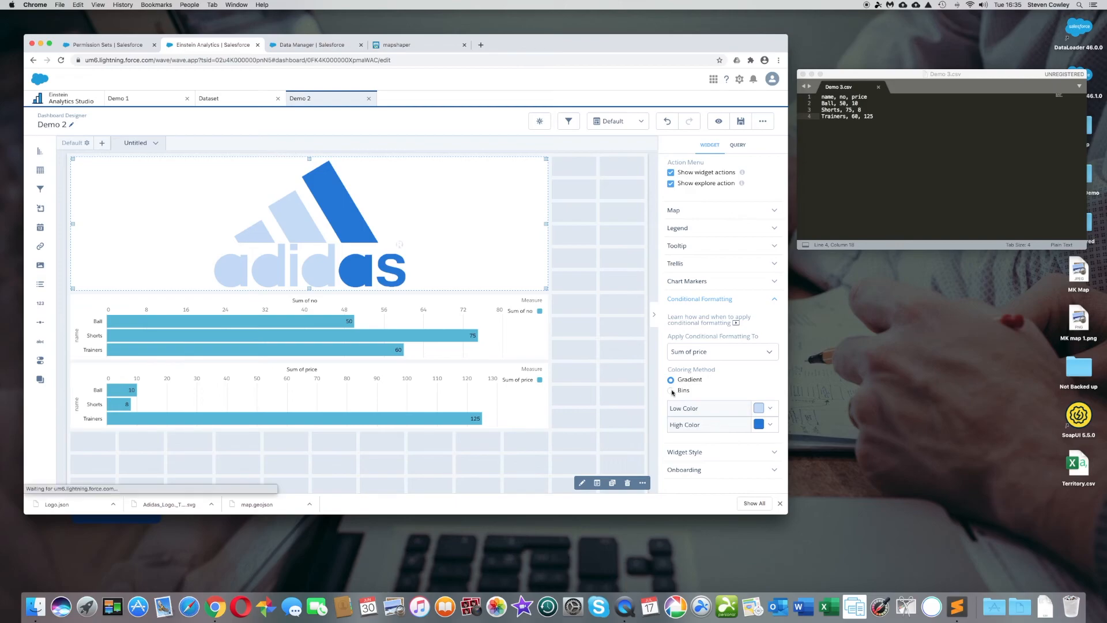
- Try the Bins coloring method on the logo map and switch back to Gradient
click(686, 391)
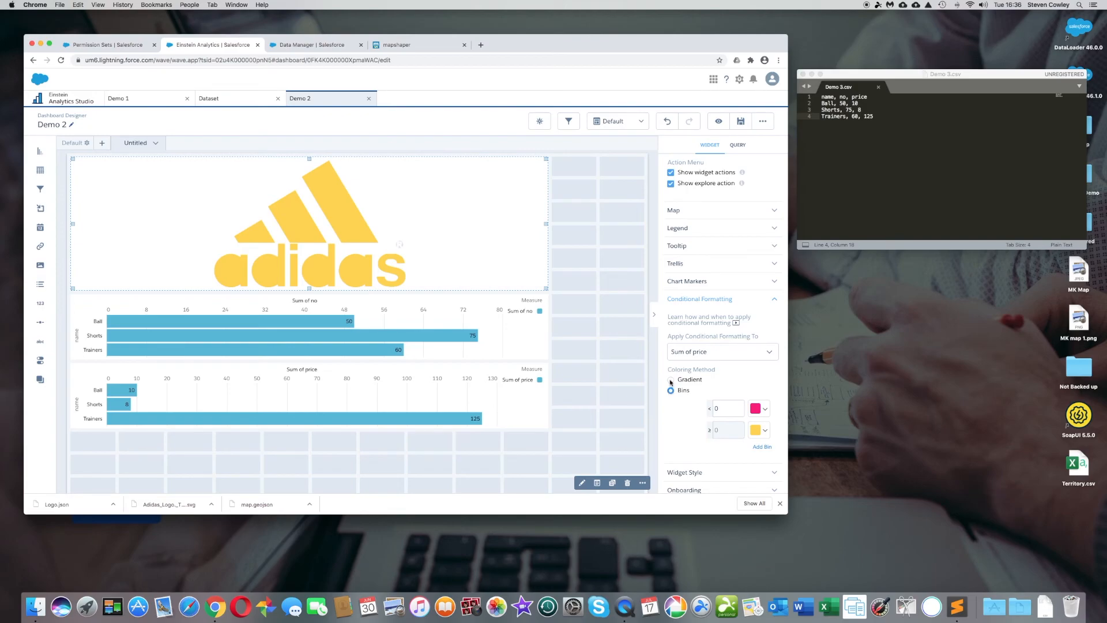
click(671, 380)
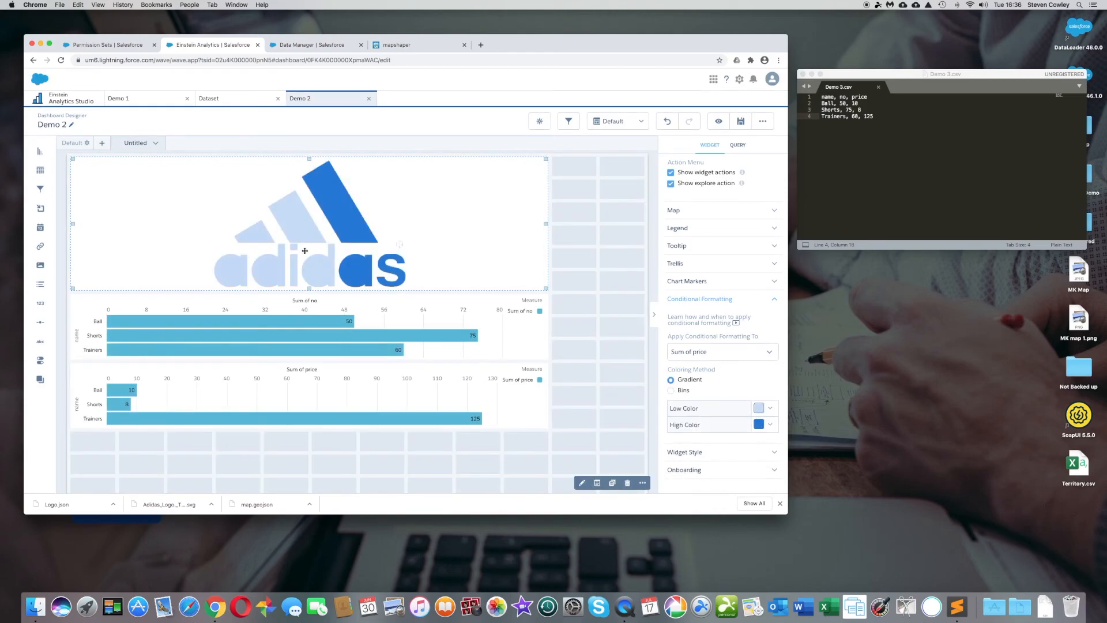
- Deselect the logo map and save the Demo 2 dashboard with its updated formatting
click(589, 259)
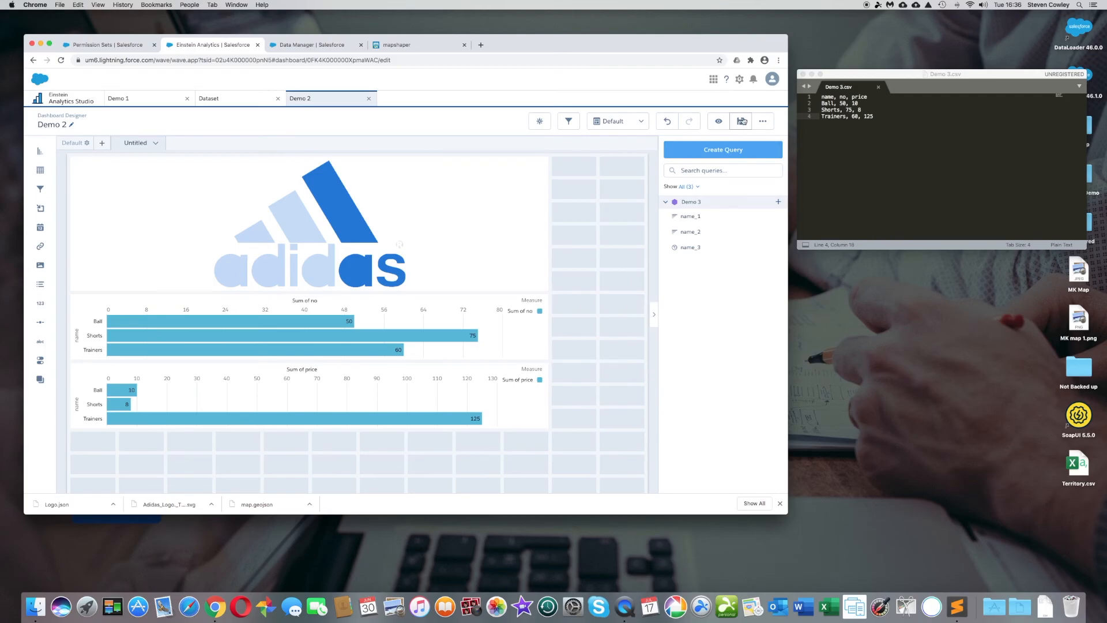
click(743, 121)
click(413, 377)
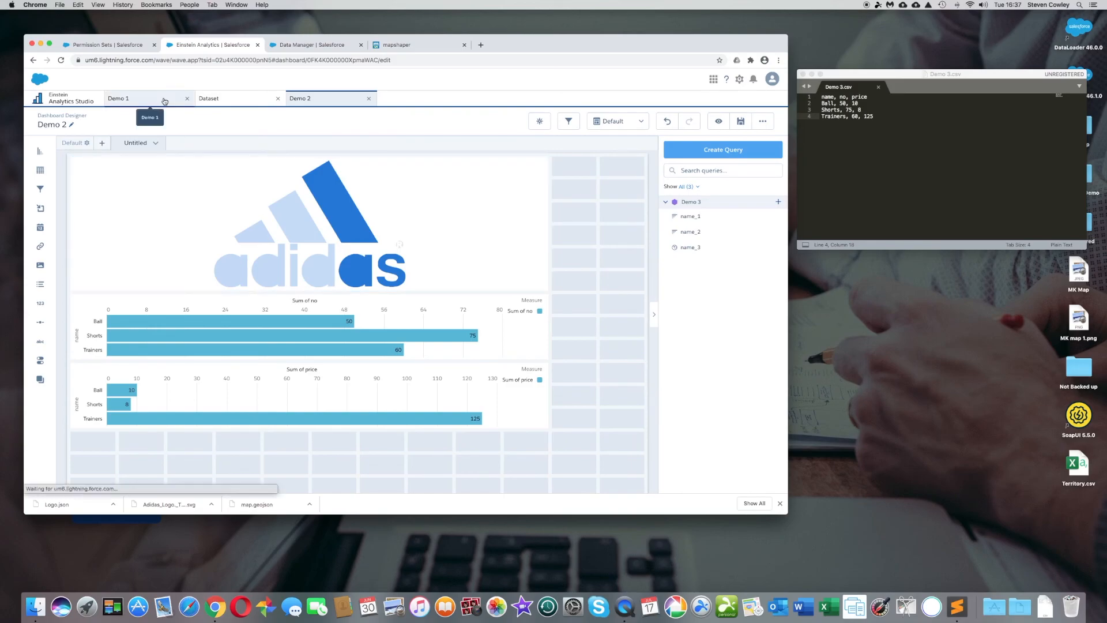
- View the Demo 1 dashboard with its shopping centre map and return to the Demo 2 dashboard
click(164, 101)
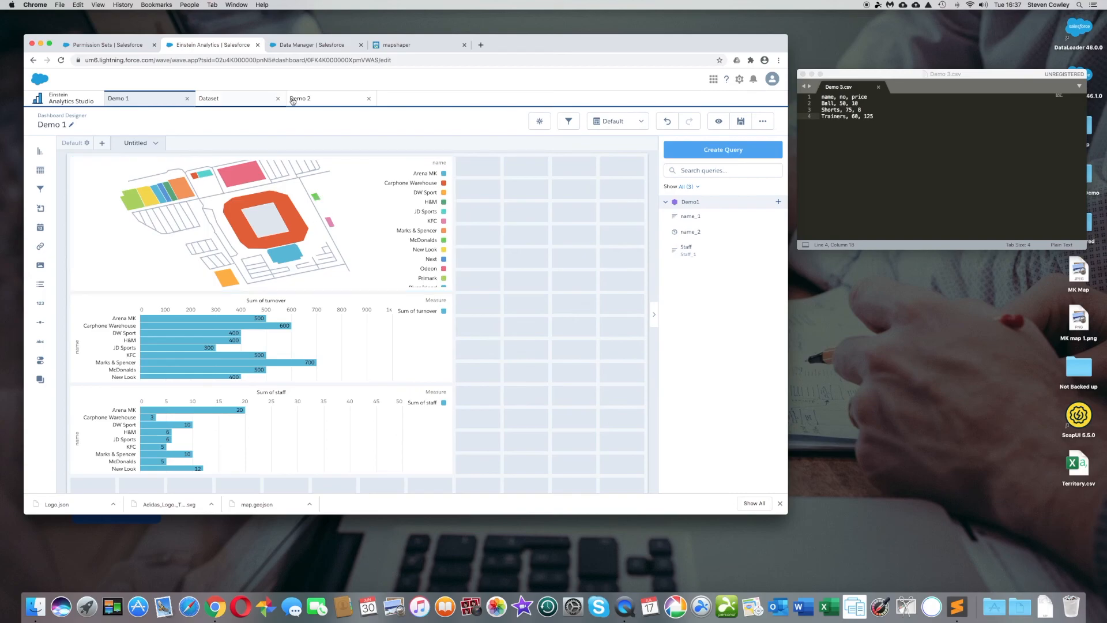
click(325, 103)
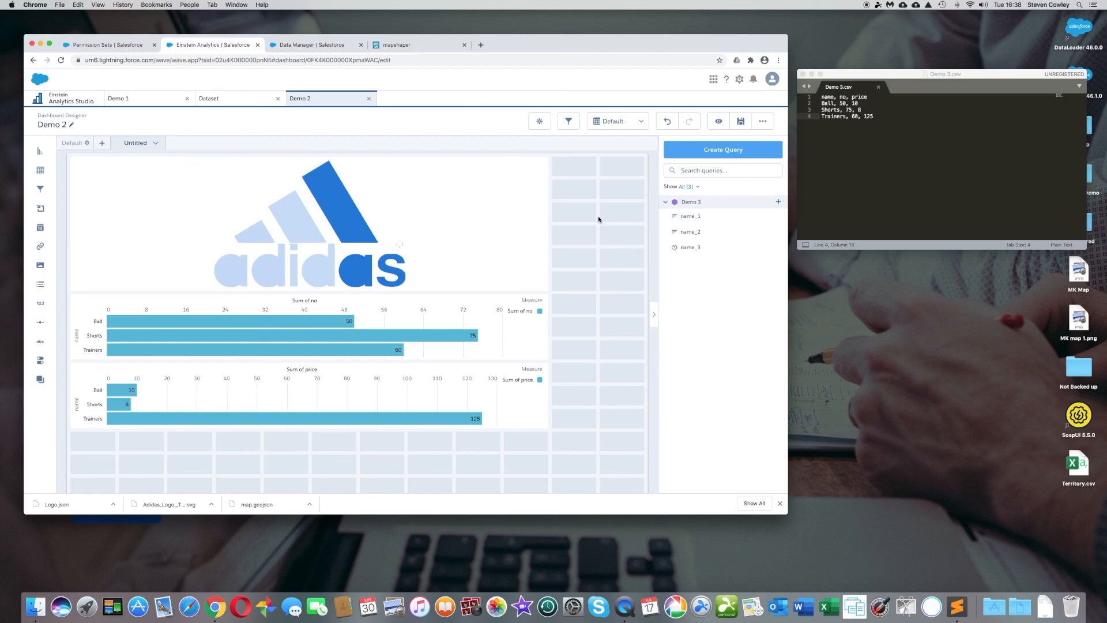
- Close the browser window containing the finished Demo 2 dashboard
drag(514, 44, 586, 49)
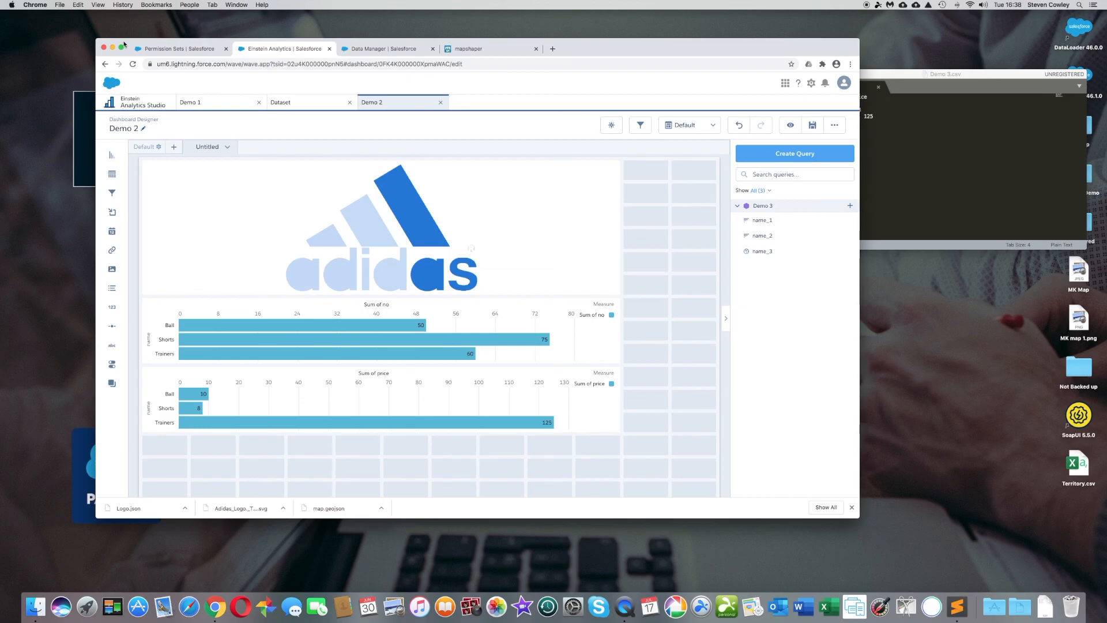
drag(124, 43, 136, 43)
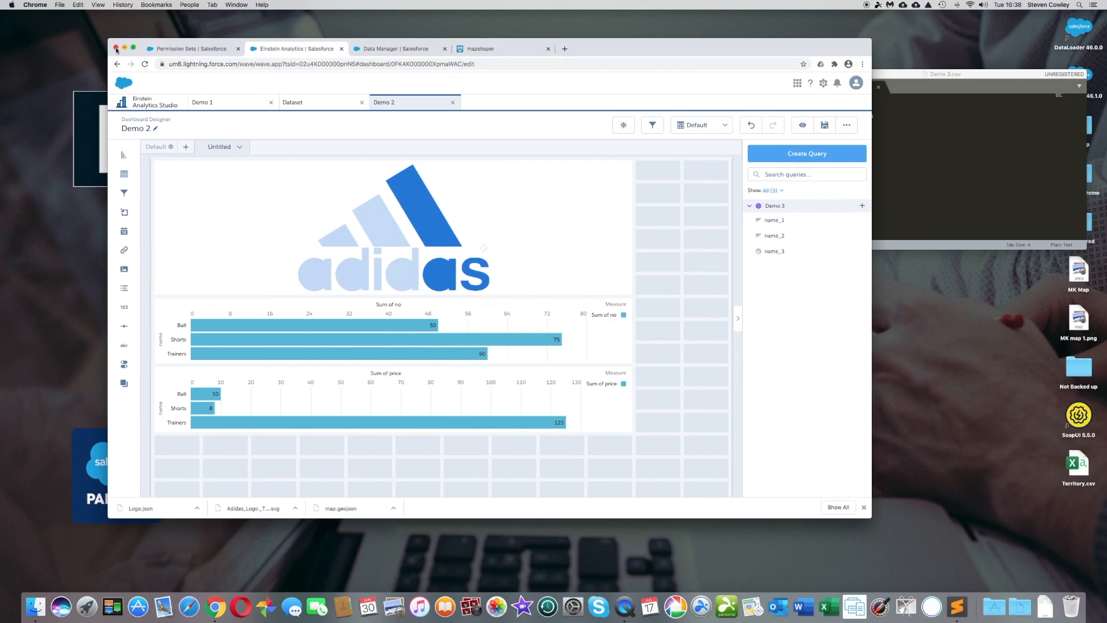
click(116, 48)
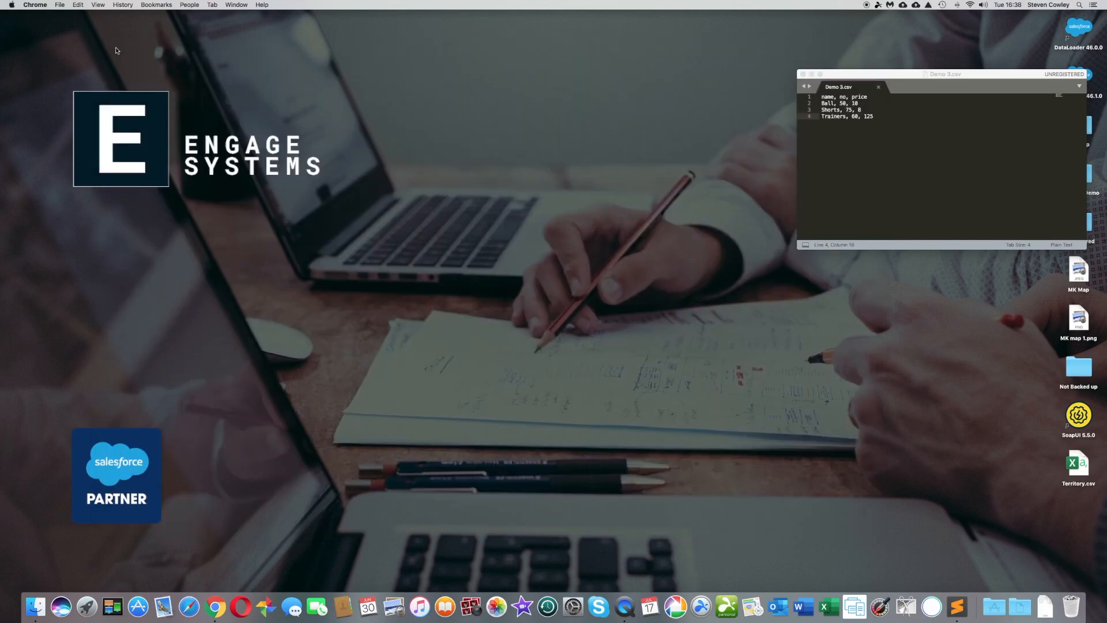